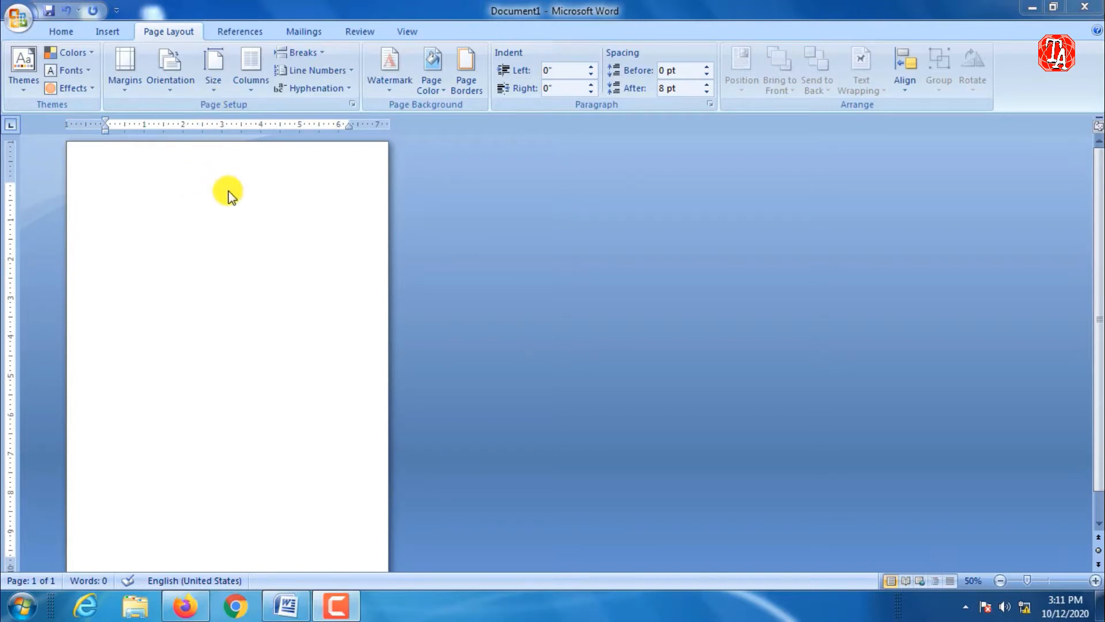
# Switch the paper size of the blank document to Legal and back to A4
pyautogui.scroll(6, 233, 216)
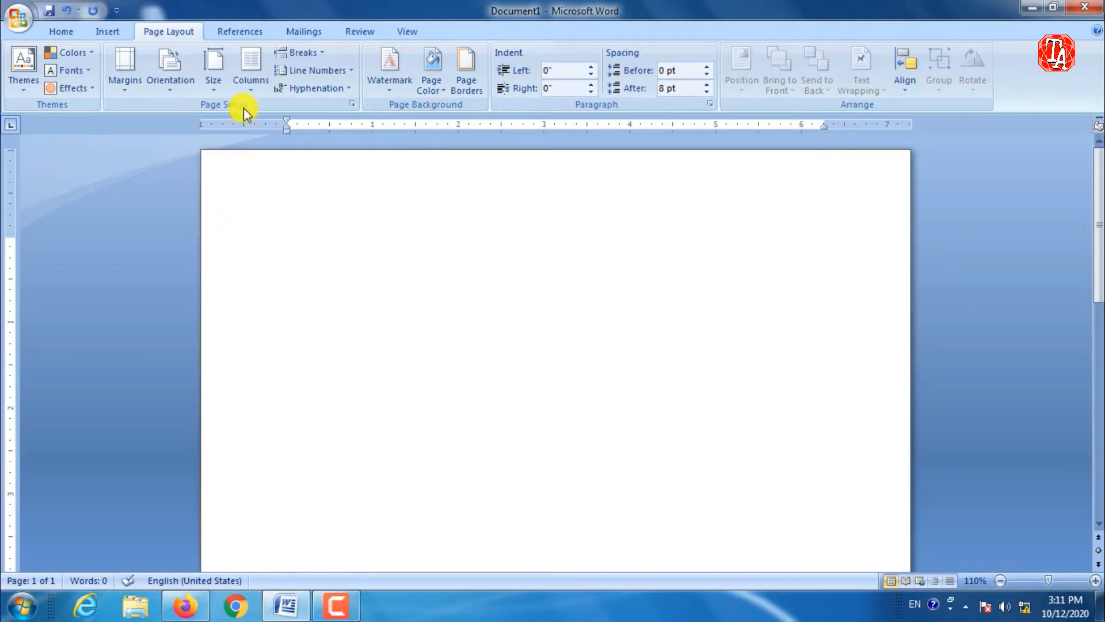
pyautogui.click(214, 72)
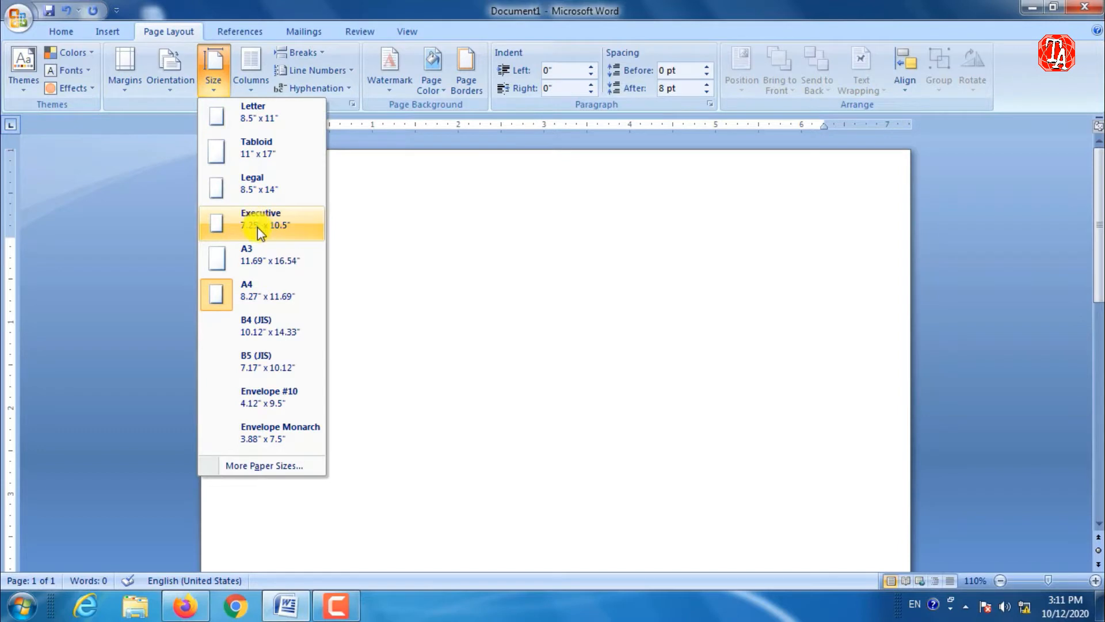
pyautogui.click(261, 195)
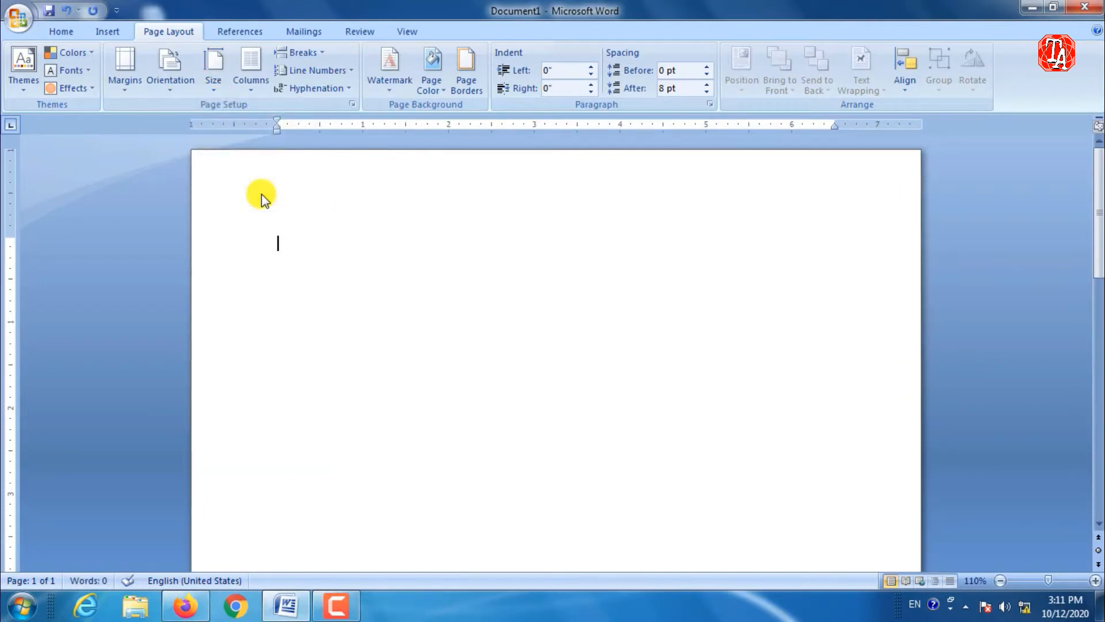
pyautogui.click(218, 92)
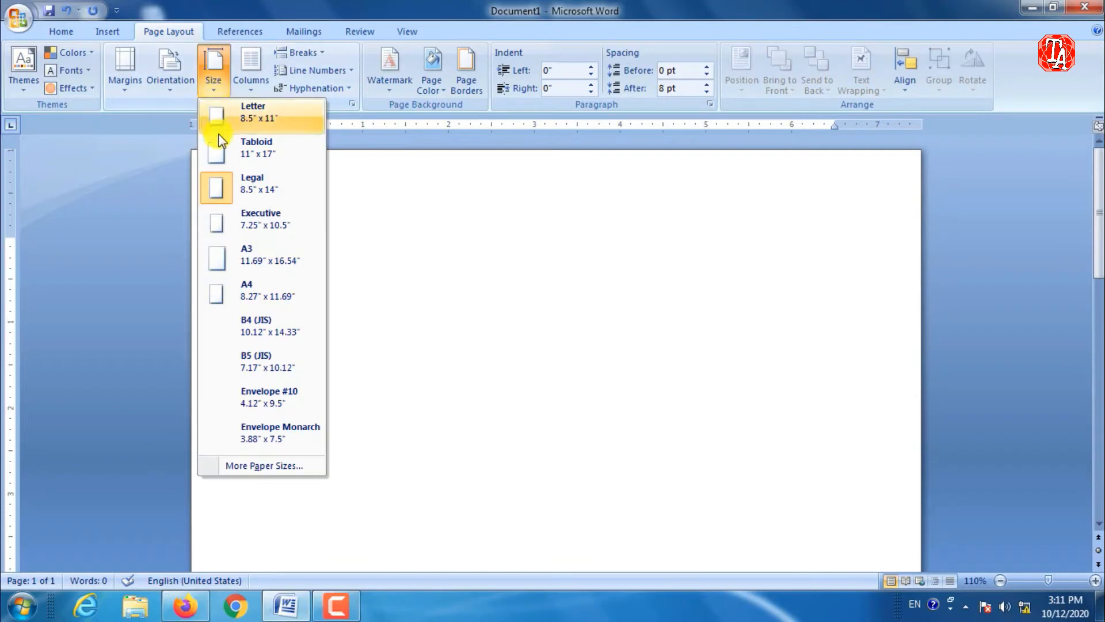
pyautogui.click(255, 291)
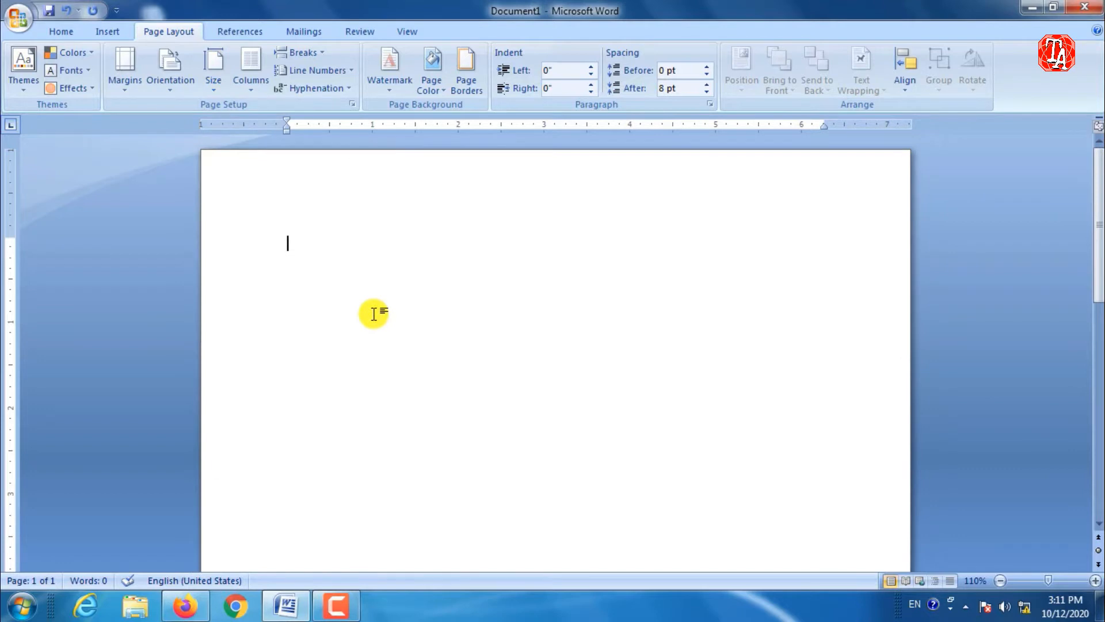
# Fill the blank document with sample text using the formula =rand(20,5)
pyautogui.write('=rand(20,5)')
pyautogui.press('Return')
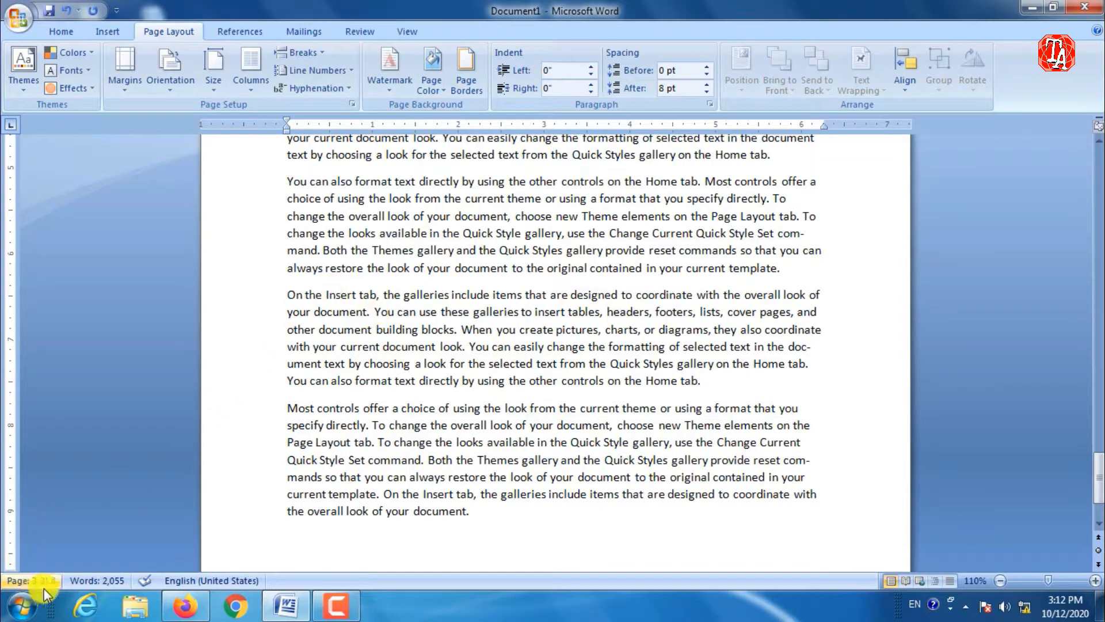
pyautogui.scroll(12, 531, 262)
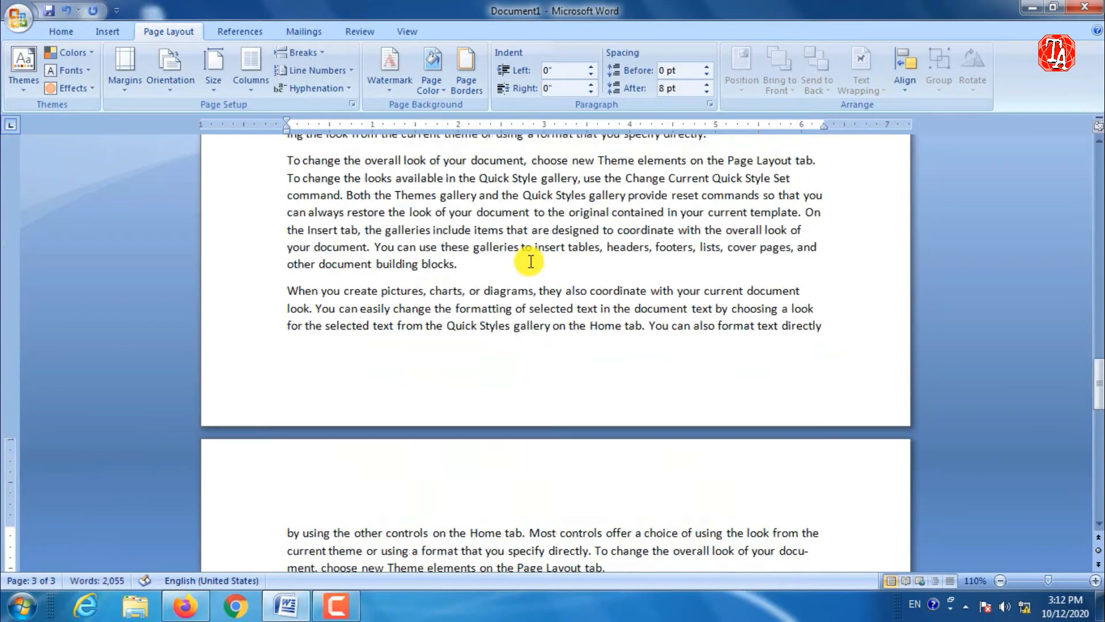
pyautogui.scroll(12, 530, 262)
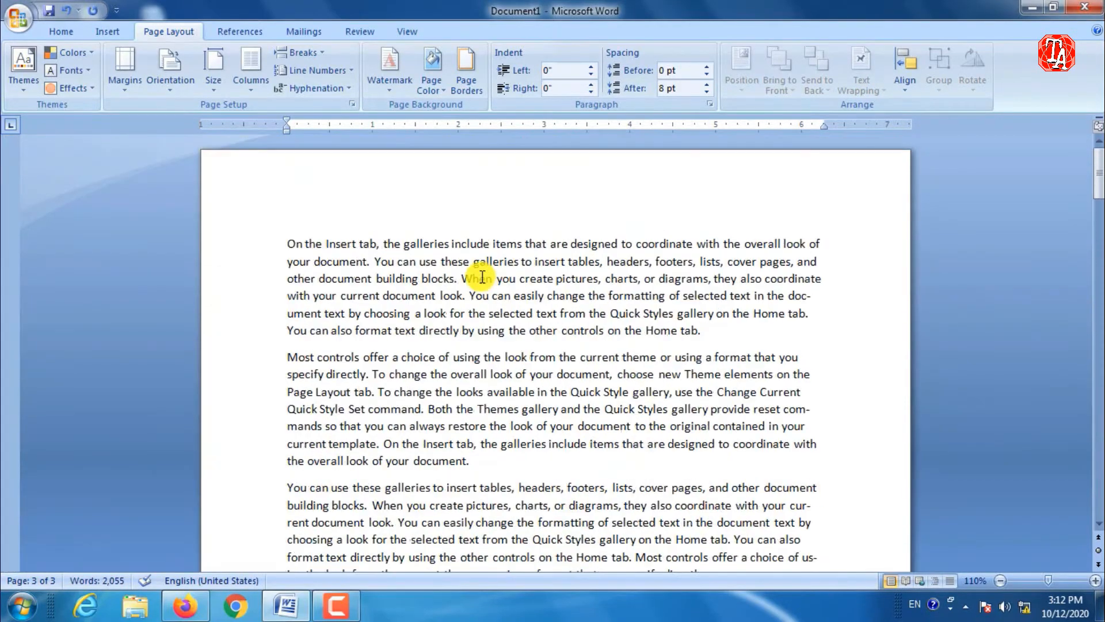
# Try the A3 paper size on the selected sample text and delete all of the text
pyautogui.click(214, 78)
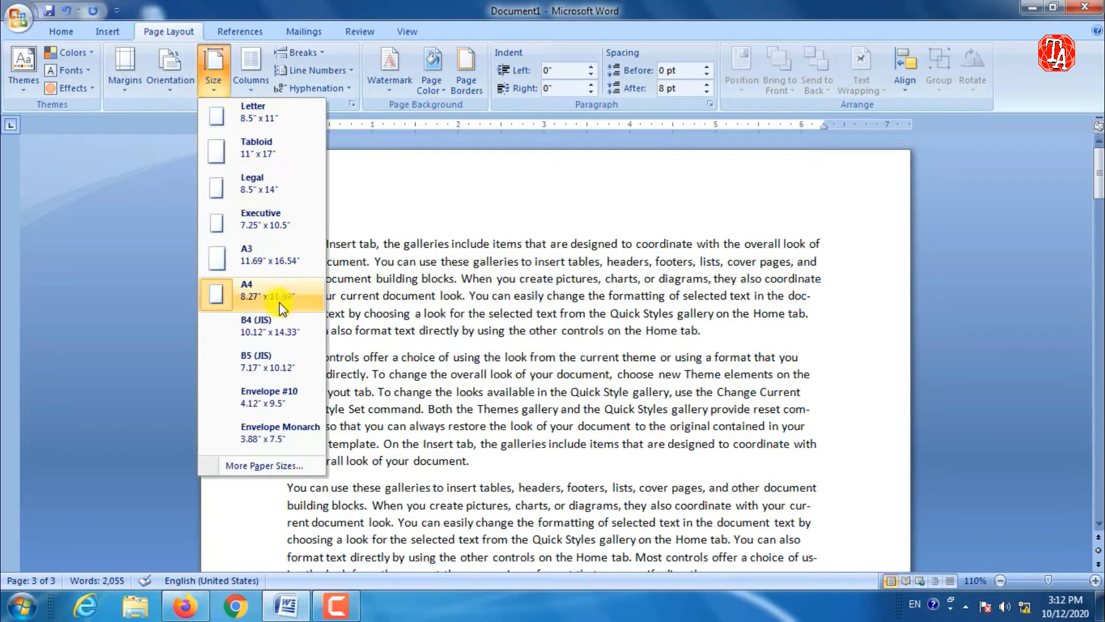
pyautogui.click(571, 296)
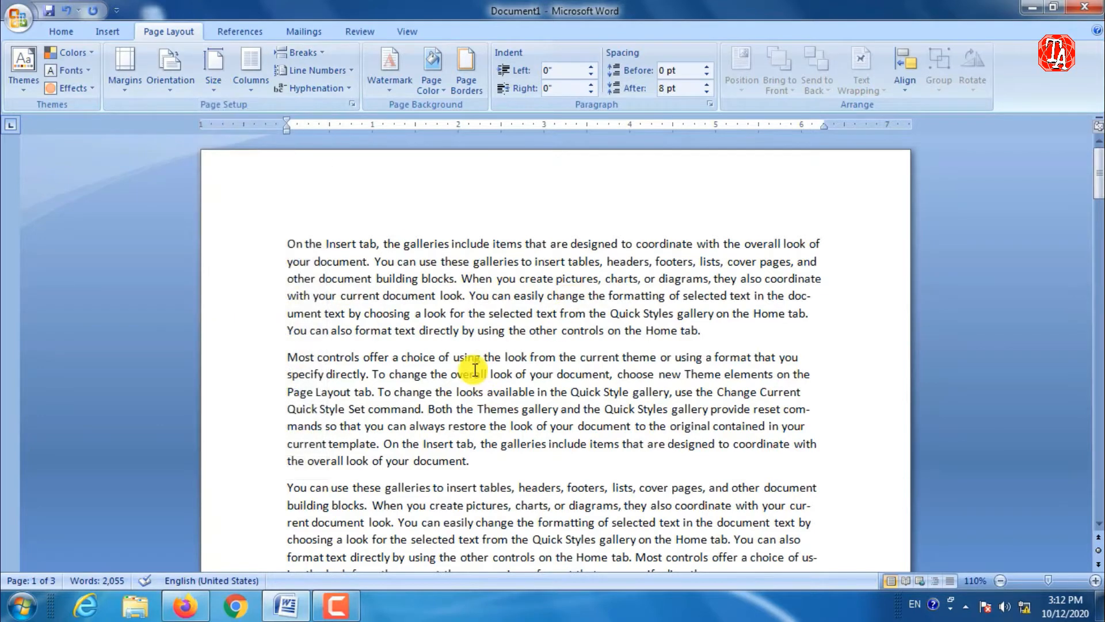
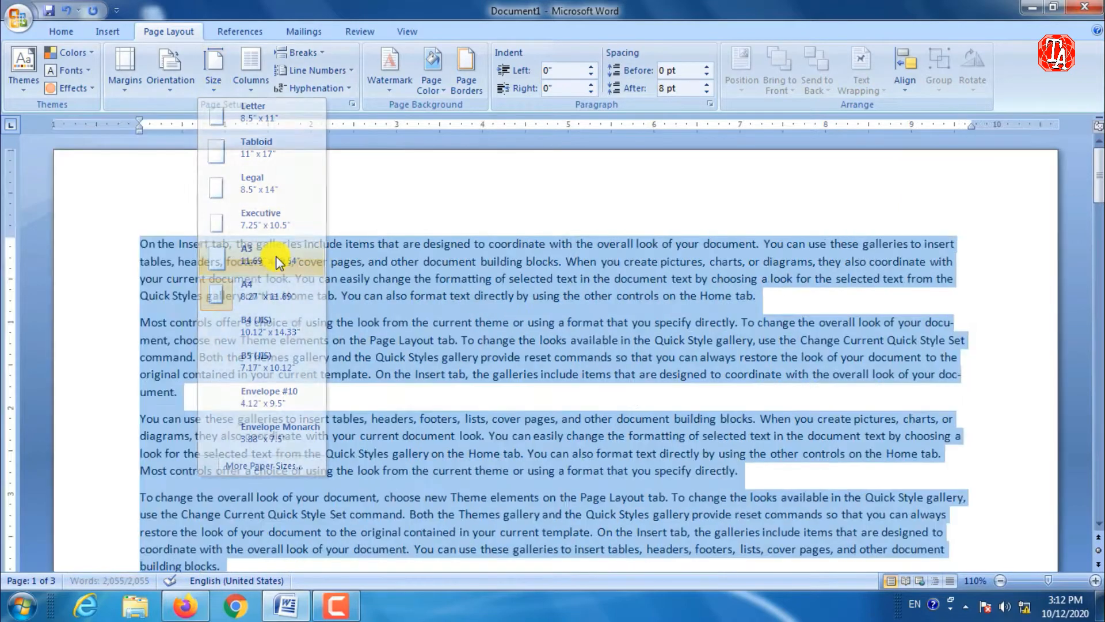
pyautogui.keyDown('ctrl'); pyautogui.scroll(-9, 548, 386); pyautogui.keyUp('ctrl')
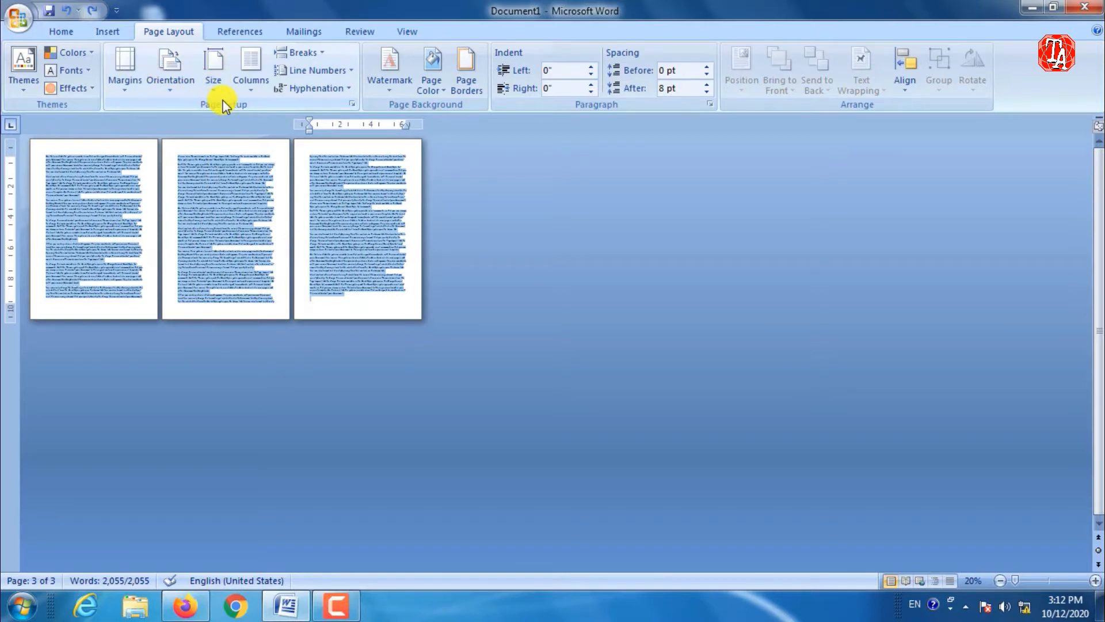
pyautogui.press('Delete')
pyautogui.scroll(9, 115, 299)
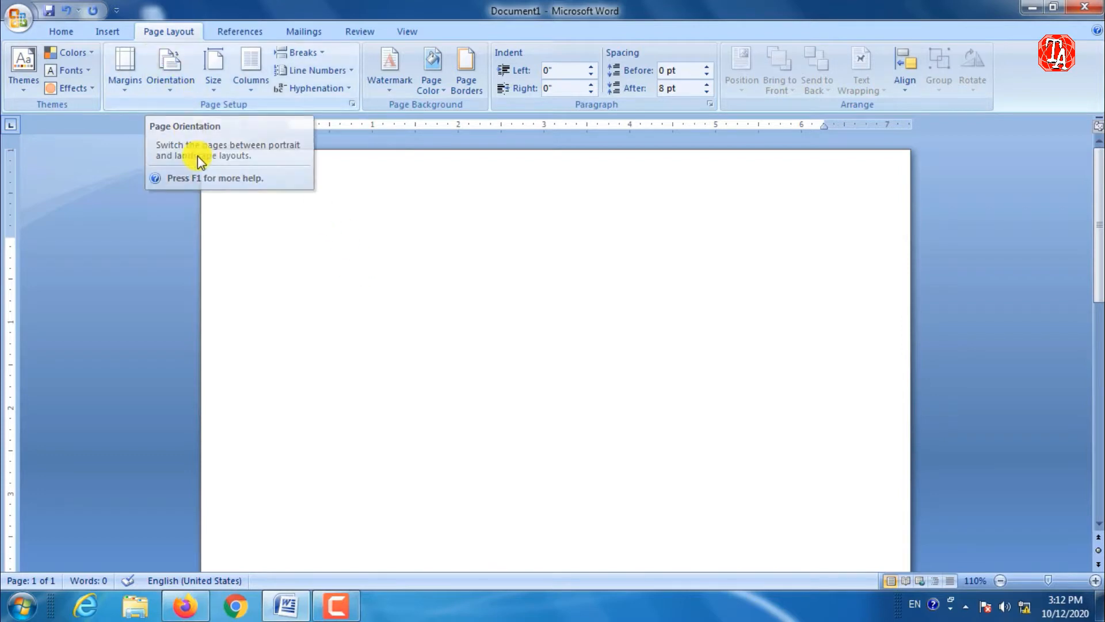
# Set the page orientation of the empty document to Landscape
pyautogui.scroll(-2, 198, 156)
pyautogui.scroll(-4, 324, 236)
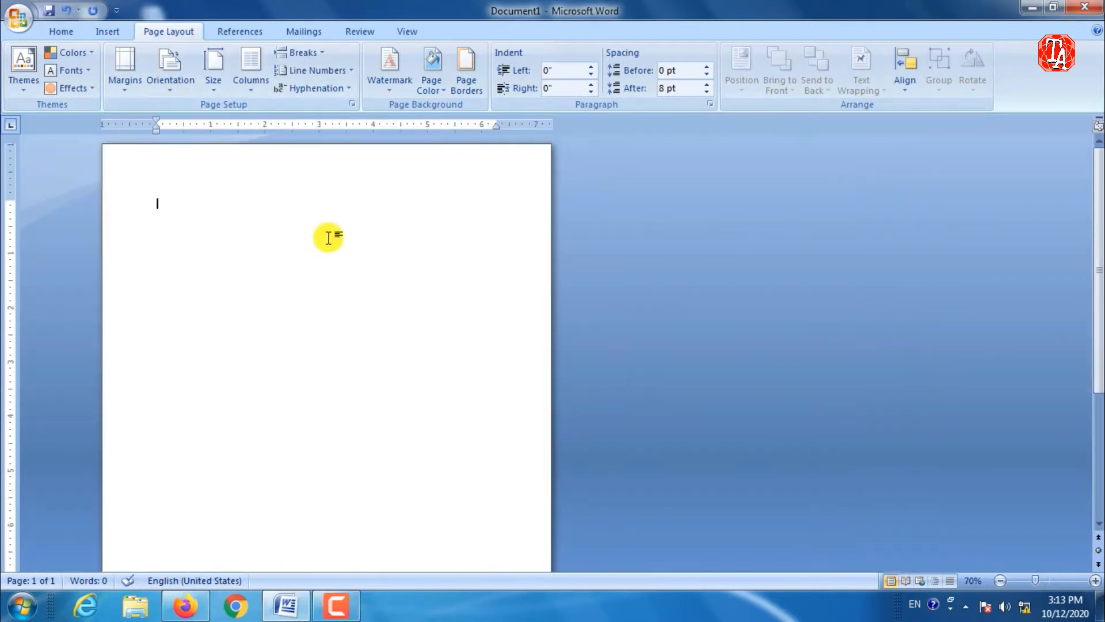
pyautogui.click(178, 93)
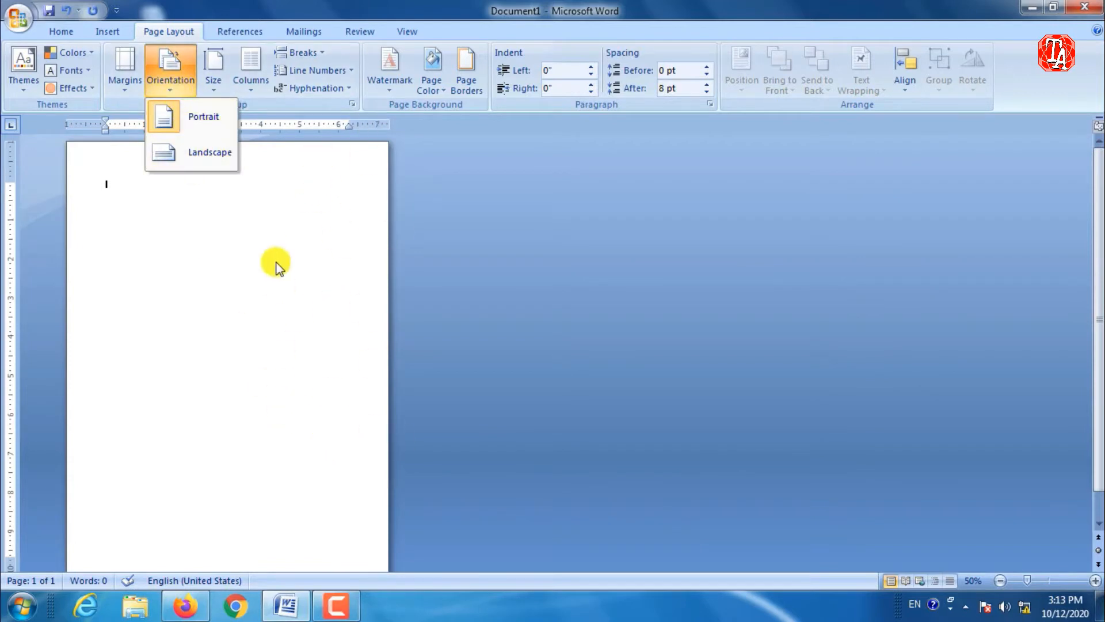
pyautogui.click(196, 164)
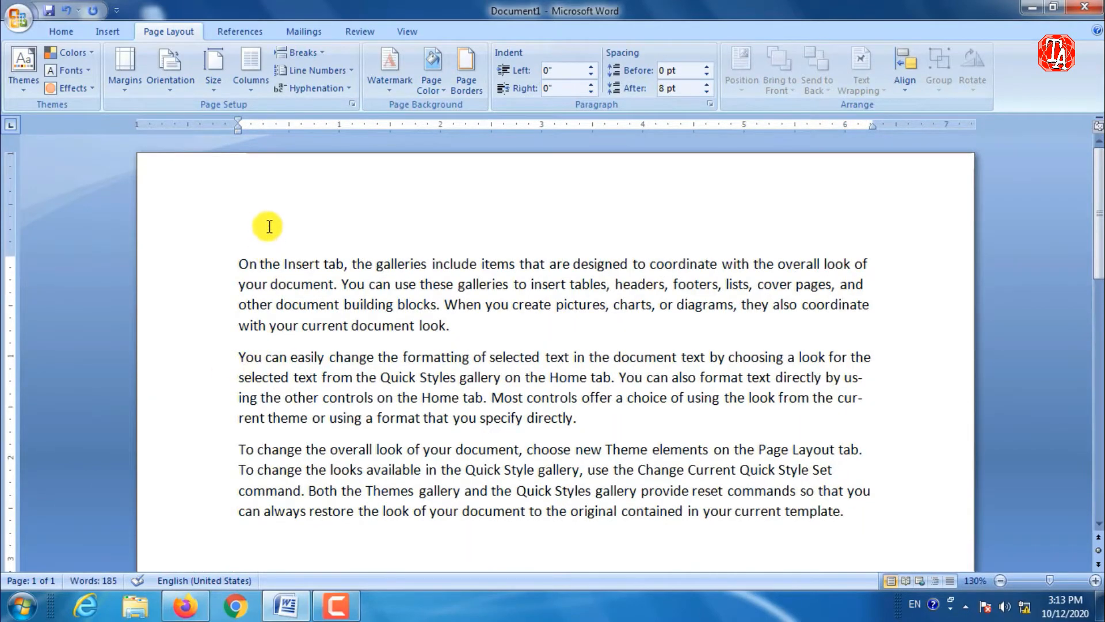
# Switch the page with the three sample paragraphs to Landscape orientation and back to Portrait
pyautogui.scroll(-3, 276, 184)
pyautogui.click(190, 89)
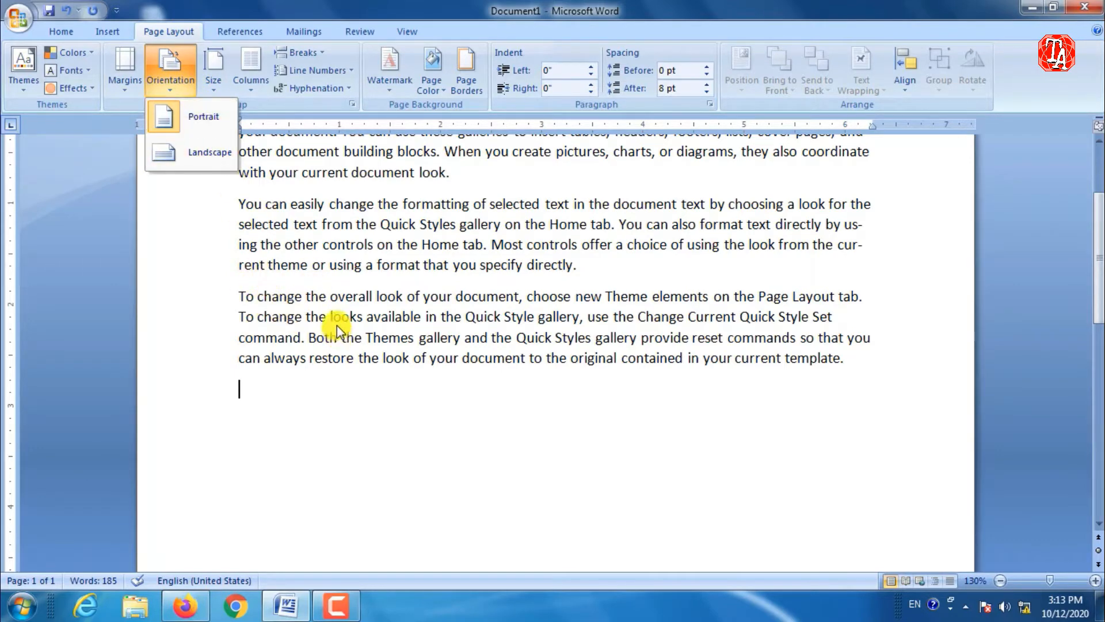
pyautogui.click(213, 152)
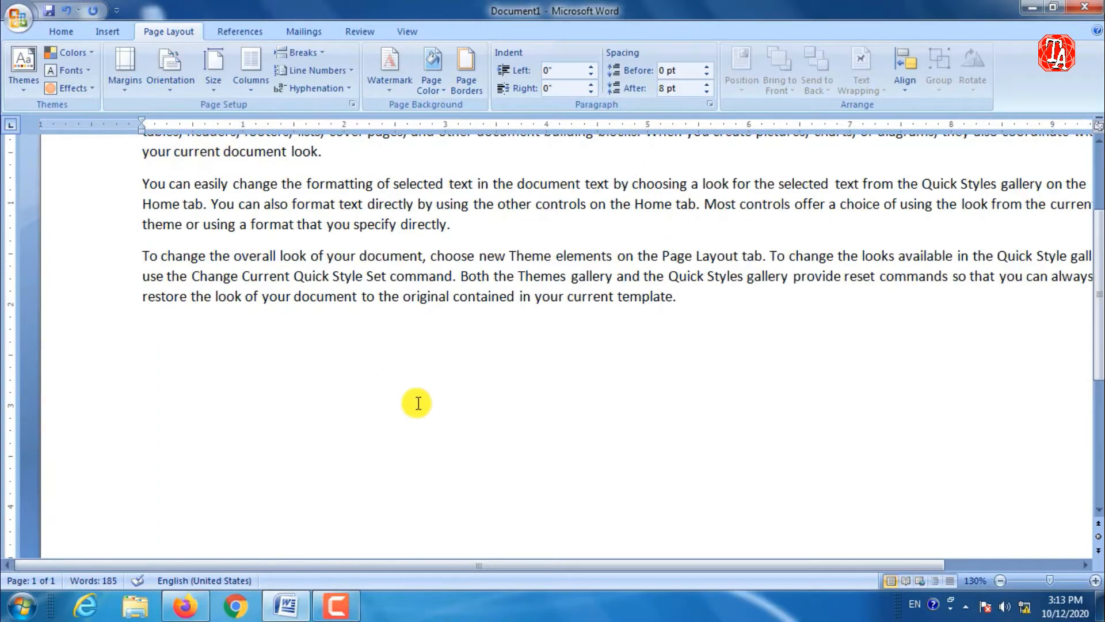
pyautogui.scroll(-6, 418, 403)
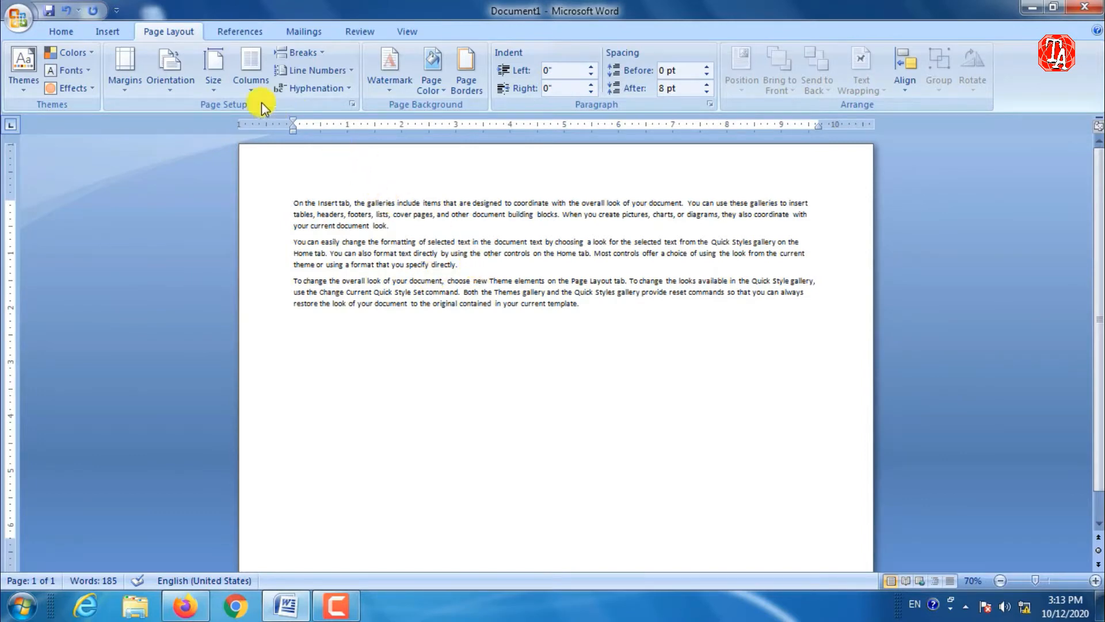
pyautogui.click(170, 72)
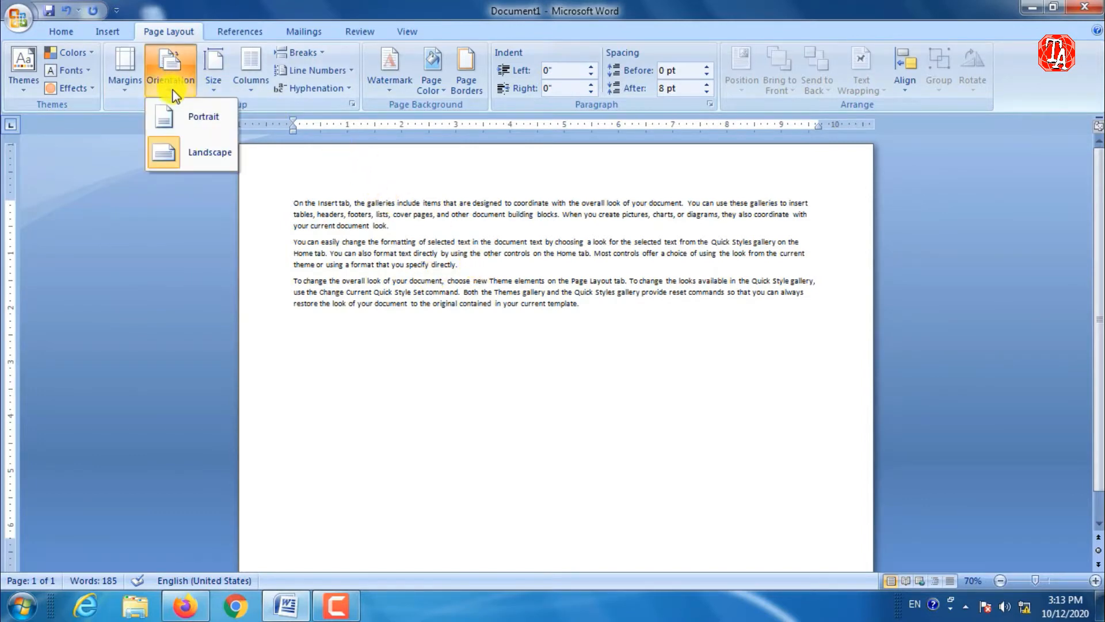
pyautogui.click(202, 117)
# Apply the Normal margins preset, with 1" on all sides, to the page
pyautogui.click(114, 85)
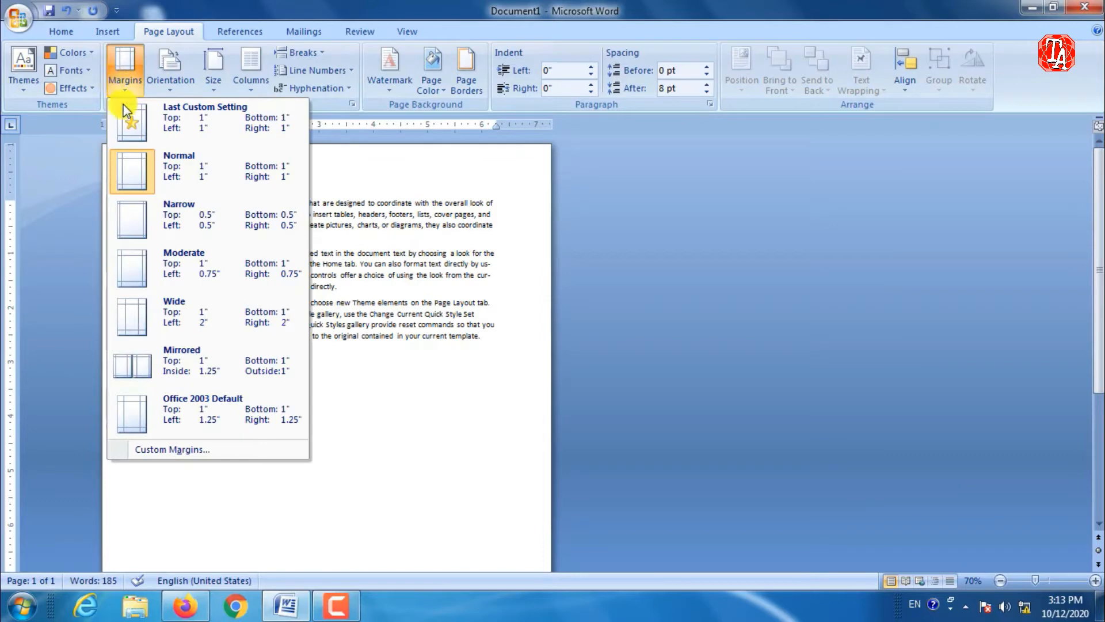
pyautogui.click(164, 156)
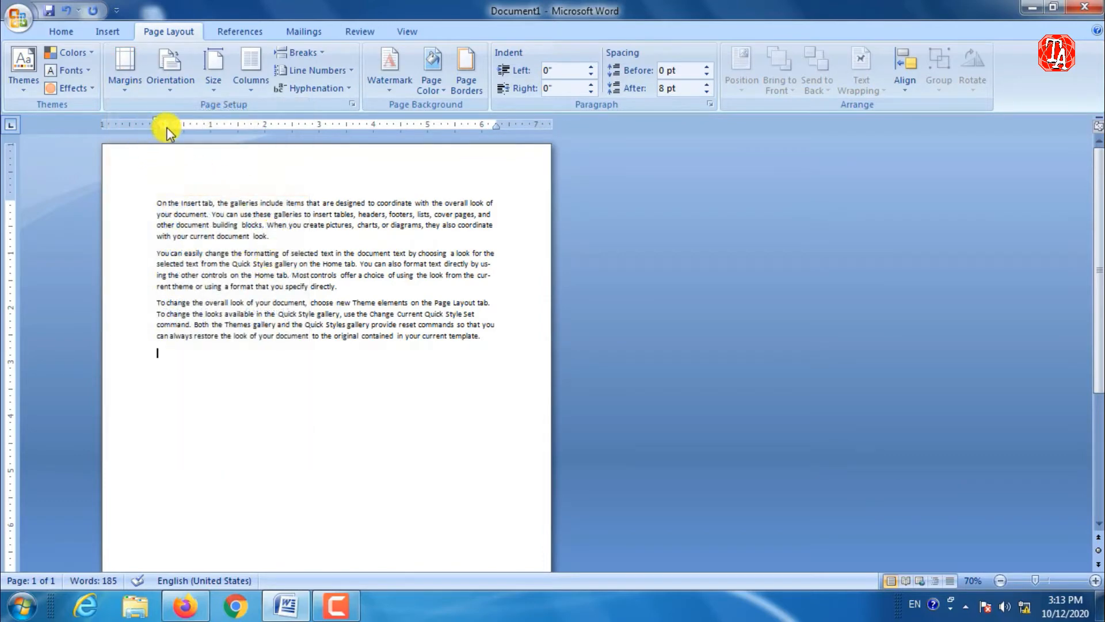
pyautogui.keyDown('ctrl'); pyautogui.scroll(5, 170, 204); pyautogui.keyUp('ctrl')
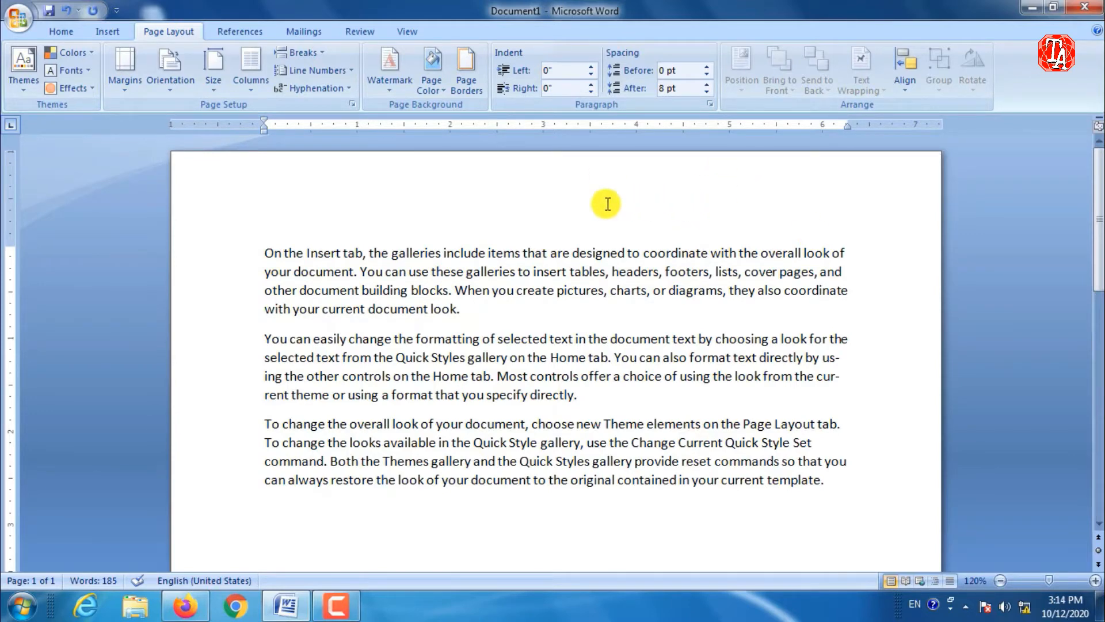
# Apply the Narrow margins preset of 0.5" on all sides, undoing and redoing it once to compare the layouts
pyautogui.click(126, 90)
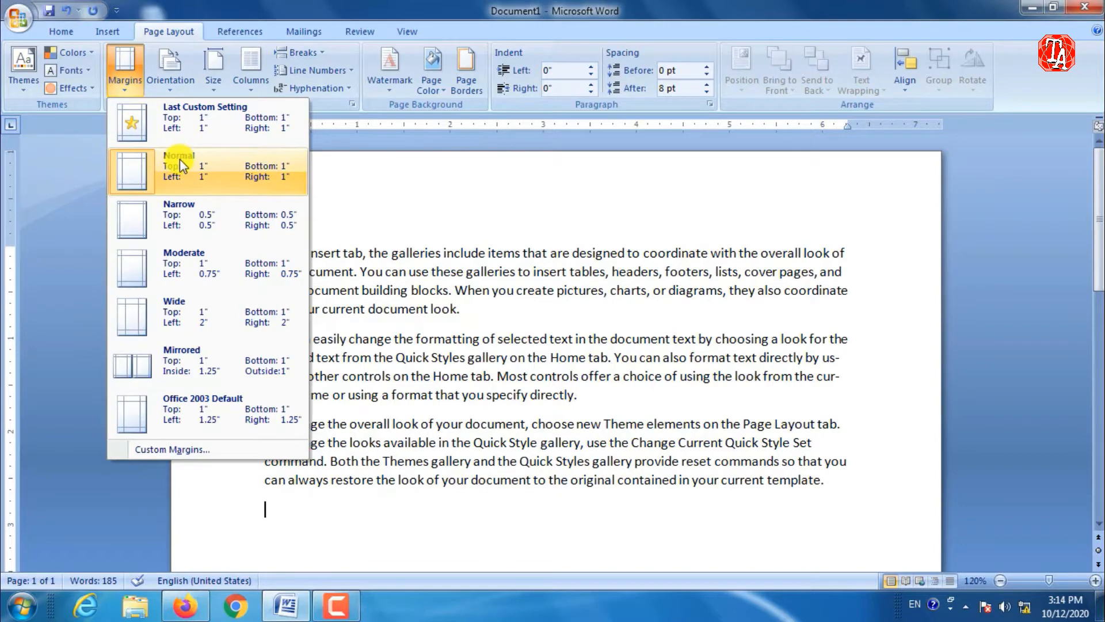
pyautogui.click(144, 225)
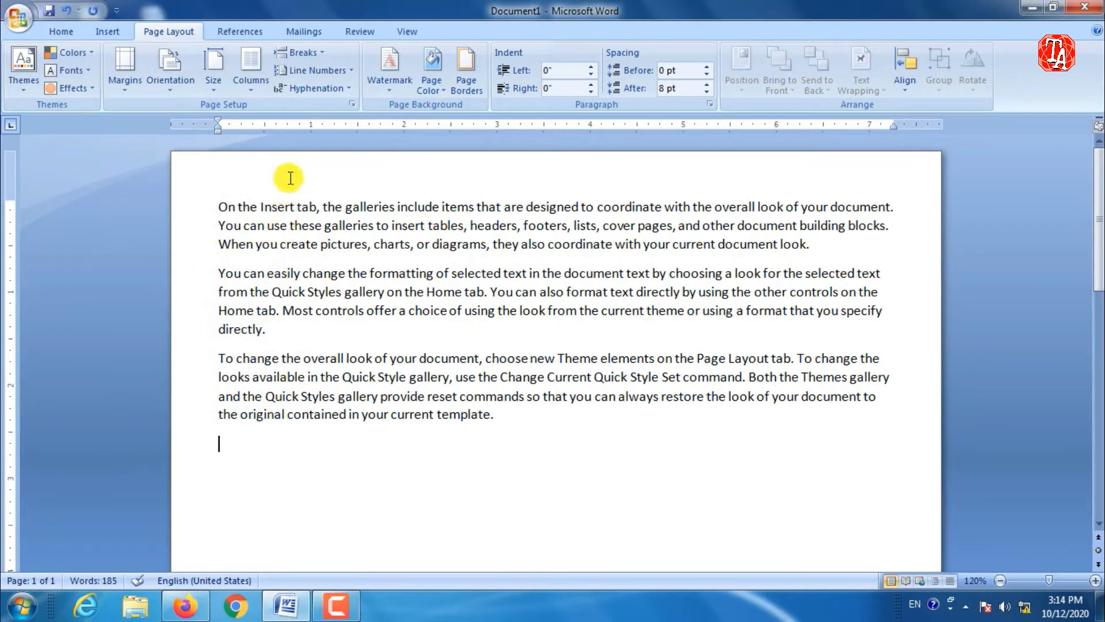
pyautogui.hotkey('ctrl', 'z')
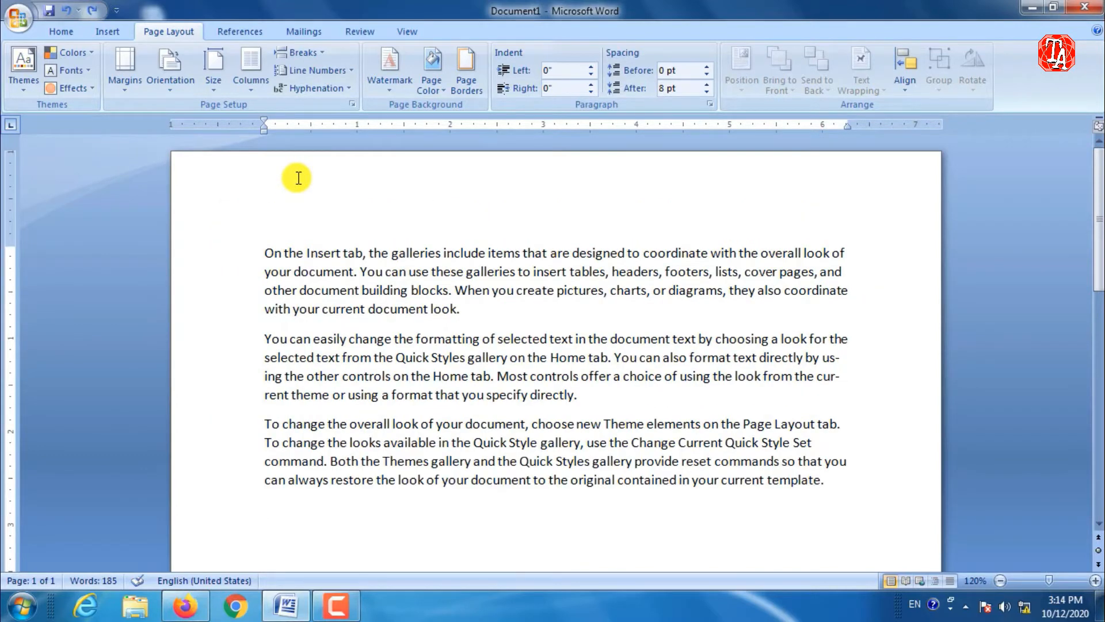
pyautogui.hotkey('ctrl', 'y')
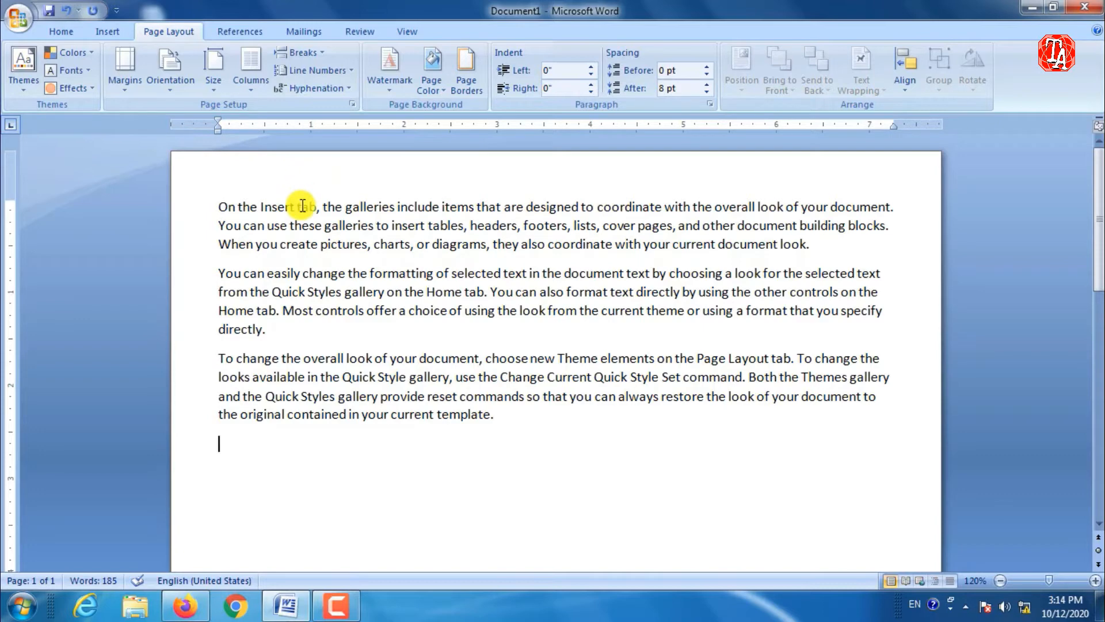
# Apply the Wide margins preset, with 2" left and right margins, and look over the page layout
pyautogui.click(129, 86)
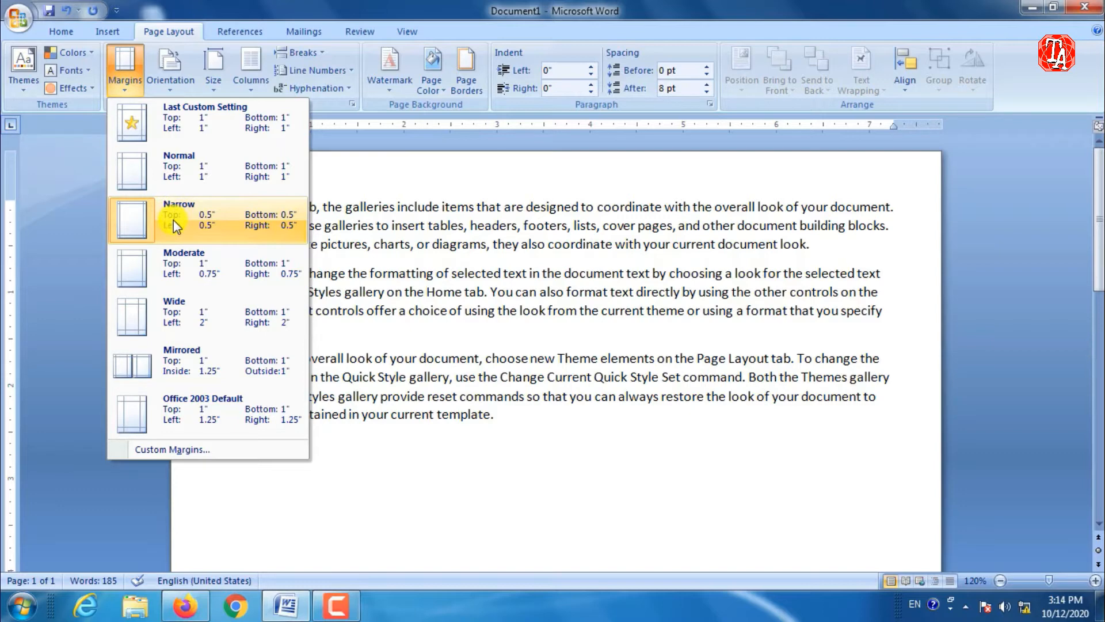
pyautogui.click(205, 316)
pyautogui.keyDown('ctrl'); pyautogui.scroll(3, 414, 380); pyautogui.keyUp('ctrl')
pyautogui.keyDown('ctrl'); pyautogui.scroll(-6, 413, 380); pyautogui.keyUp('ctrl')
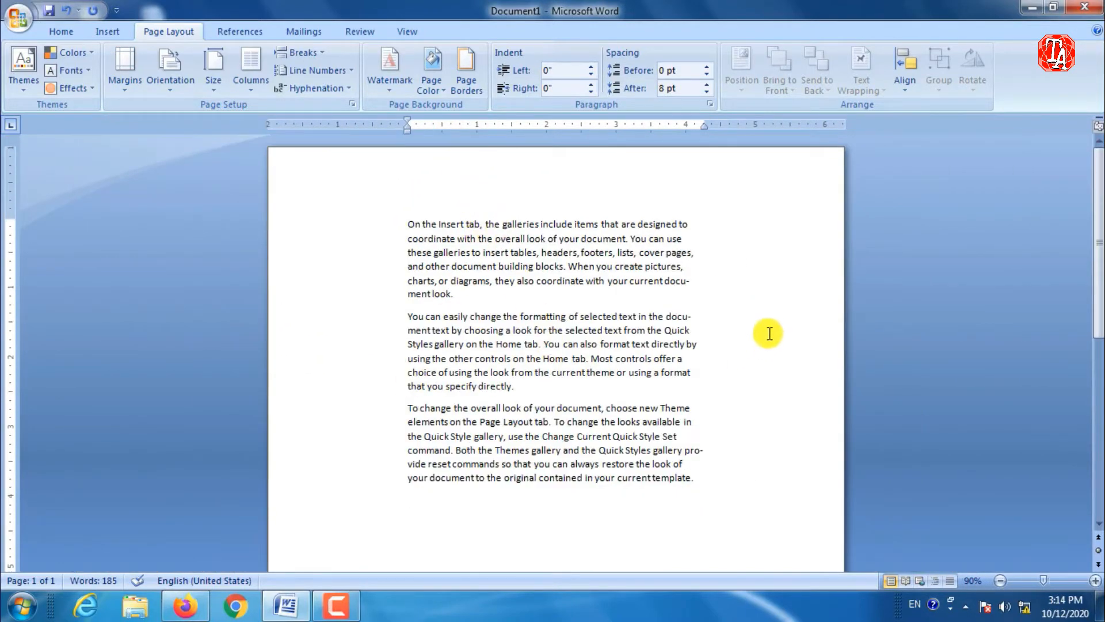
pyautogui.scroll(-8, 578, 393)
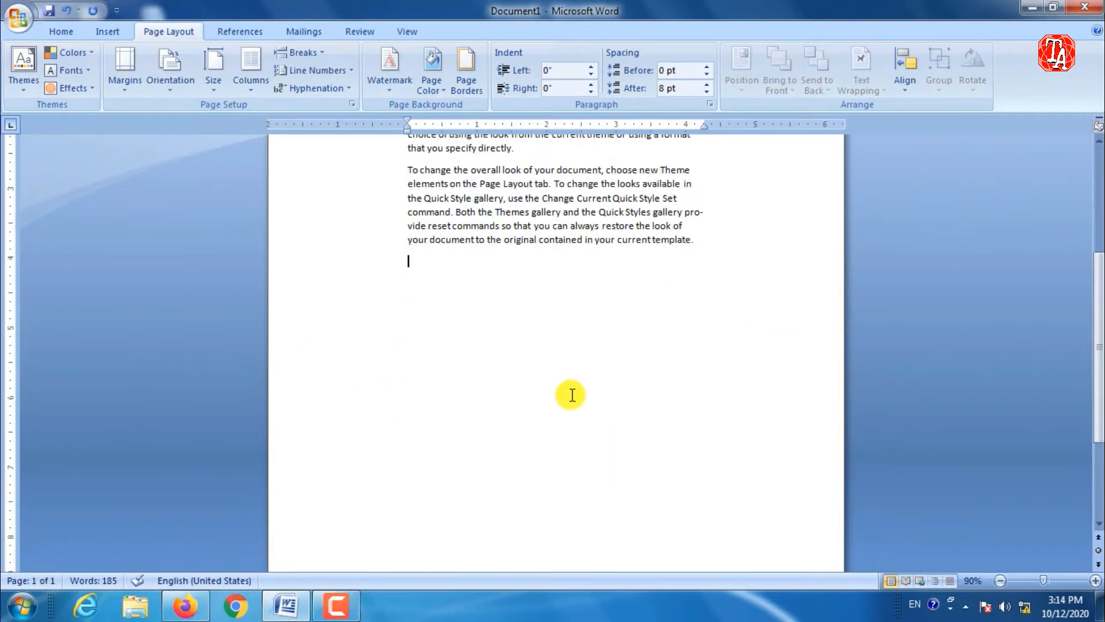
pyautogui.scroll(8, 567, 391)
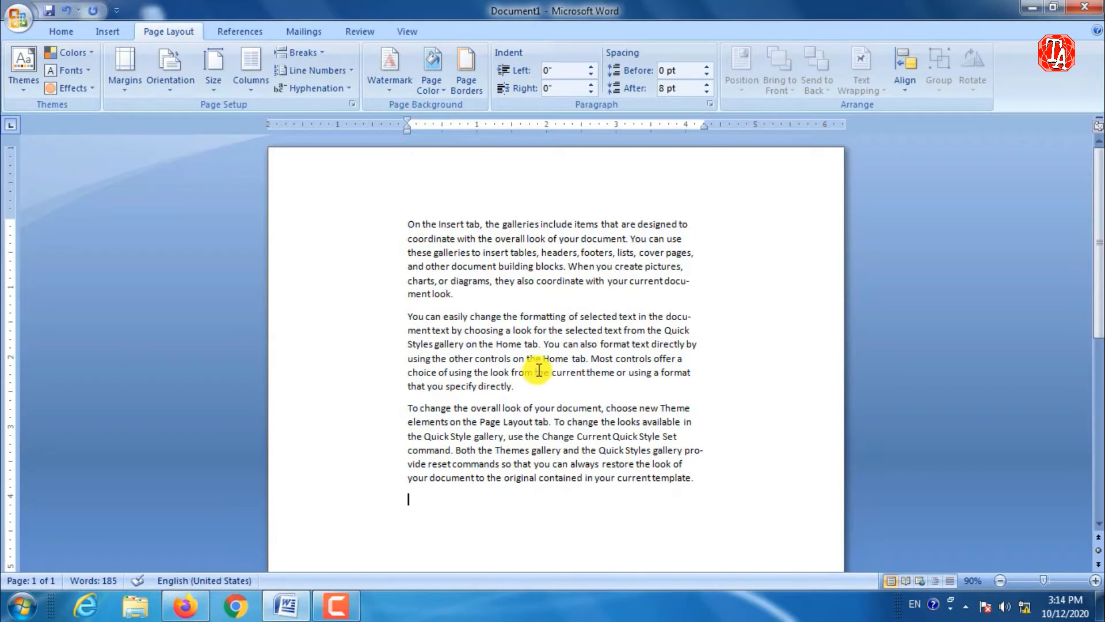
# Apply the Mirrored margins preset and replace it with the Last Custom Setting of 1" on all sides
pyautogui.click(126, 84)
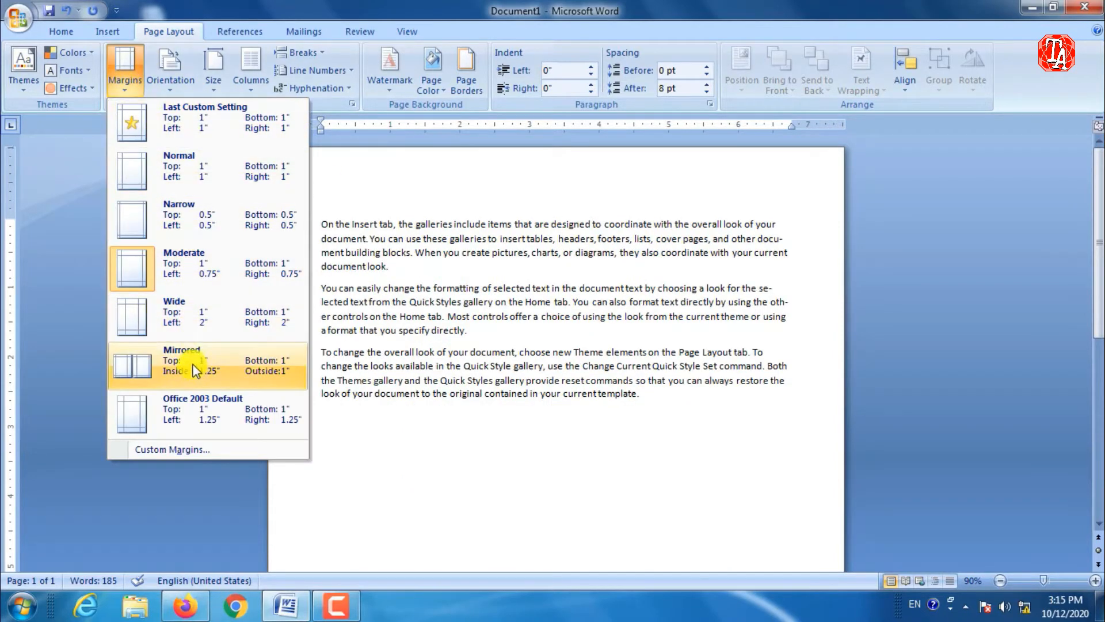
pyautogui.click(196, 368)
pyautogui.click(129, 79)
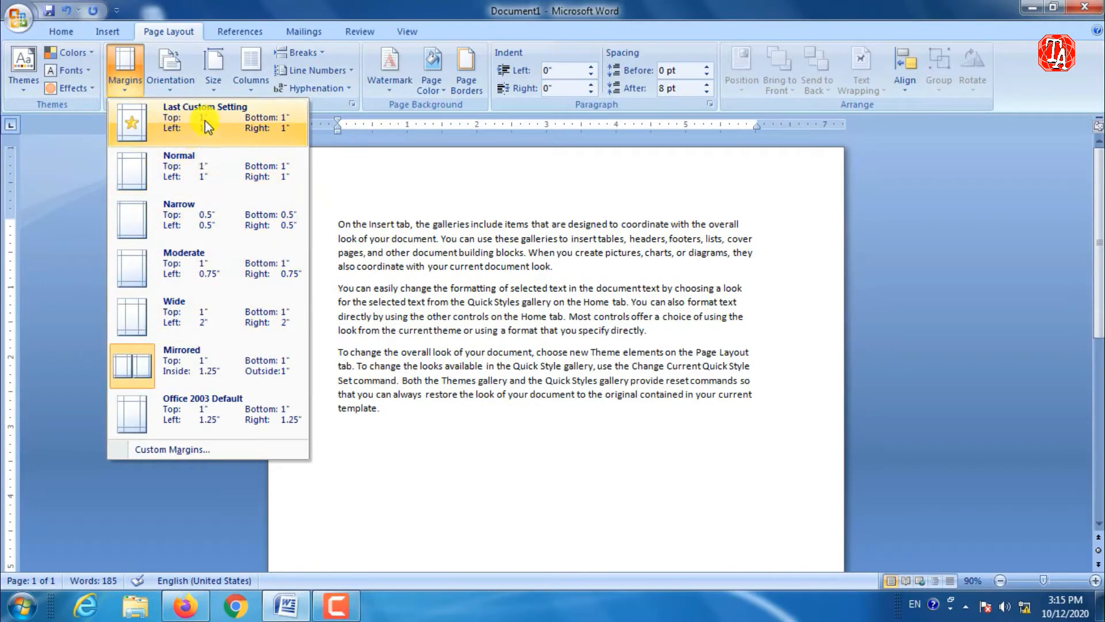
pyautogui.click(221, 127)
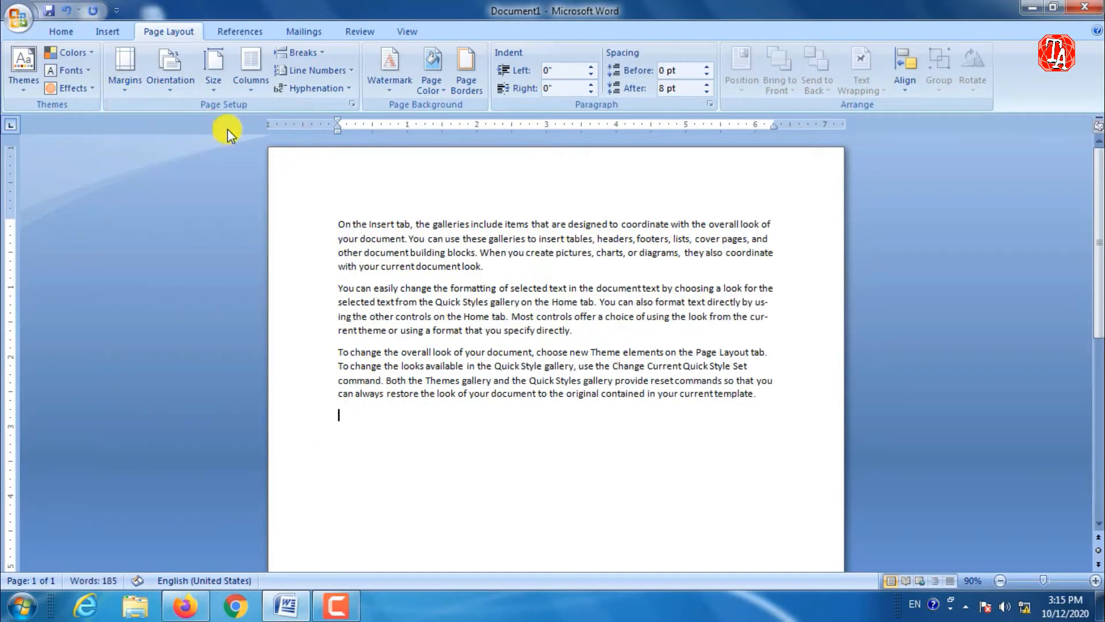
# Set a 0.6" gutter in the custom margin settings and apply it to the whole document
pyautogui.click(127, 87)
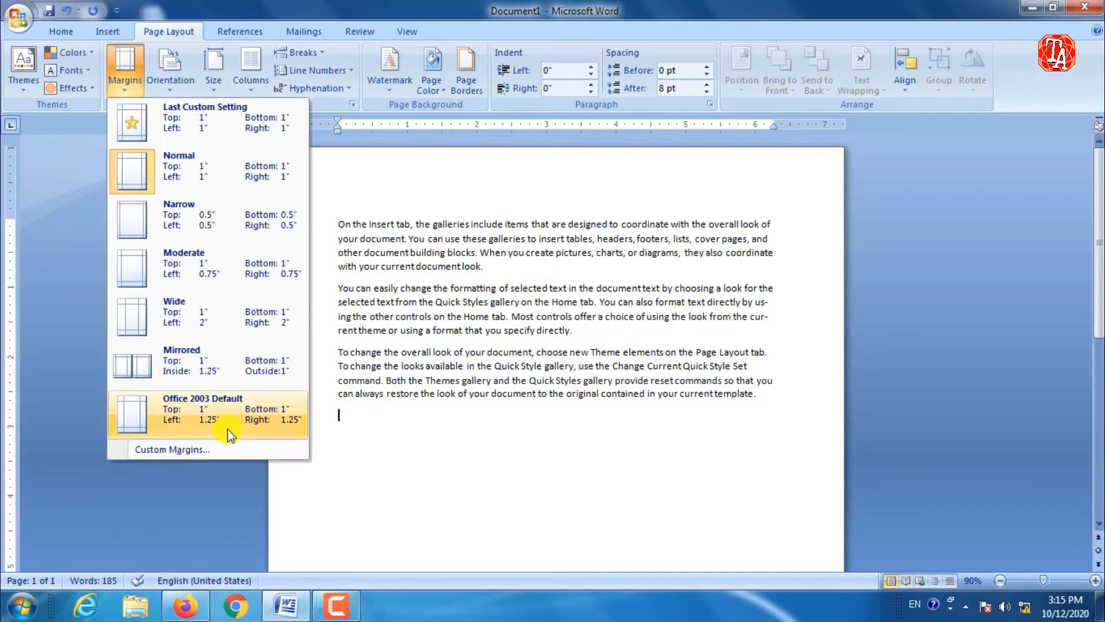
pyautogui.click(183, 448)
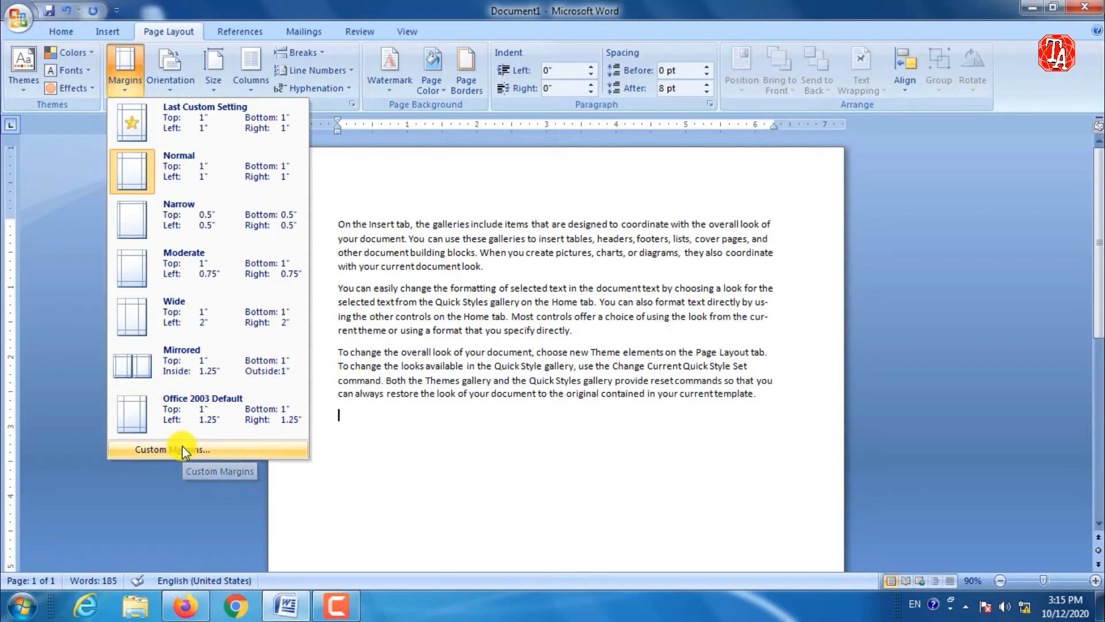
pyautogui.moveTo(662, 81); pyautogui.dragTo(721, 56)
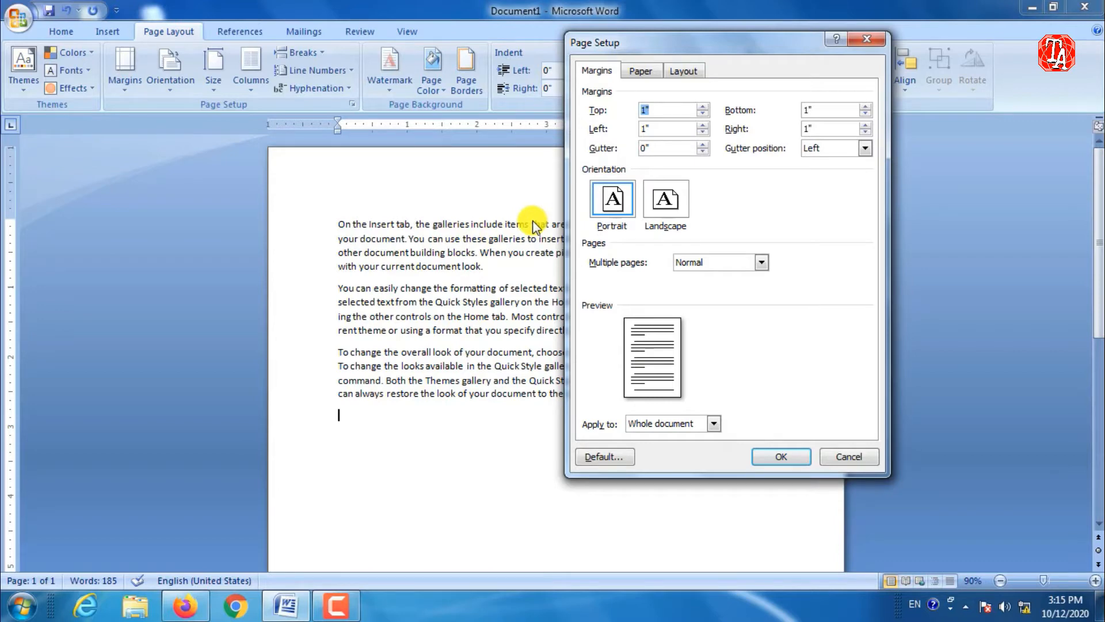
pyautogui.moveTo(670, 151); pyautogui.dragTo(592, 151)
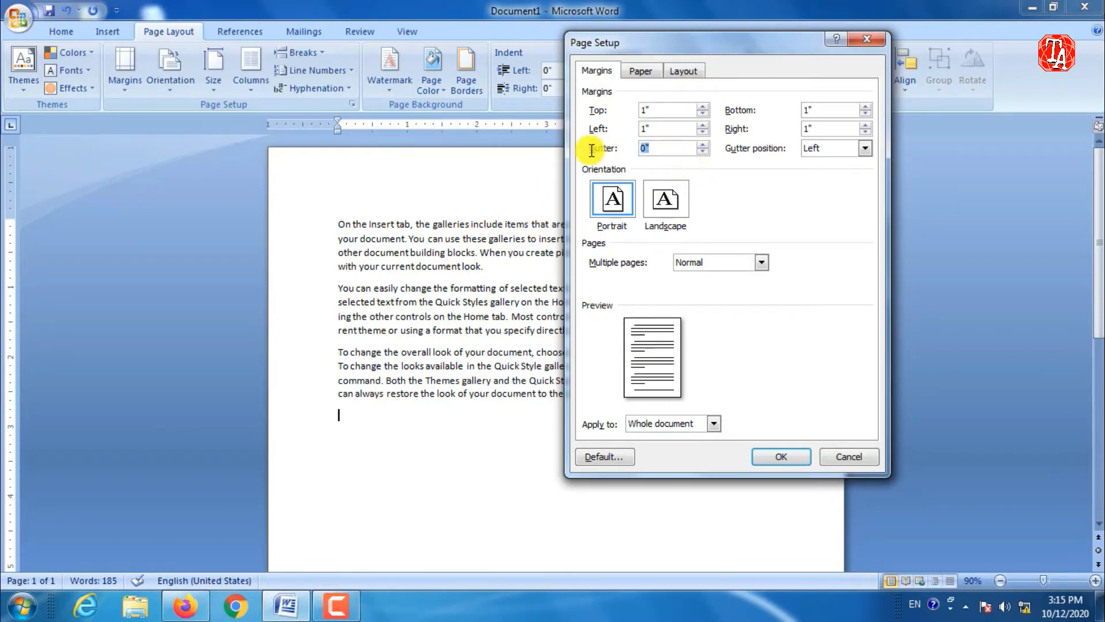
pyautogui.write('0.6')
pyautogui.press('Return')
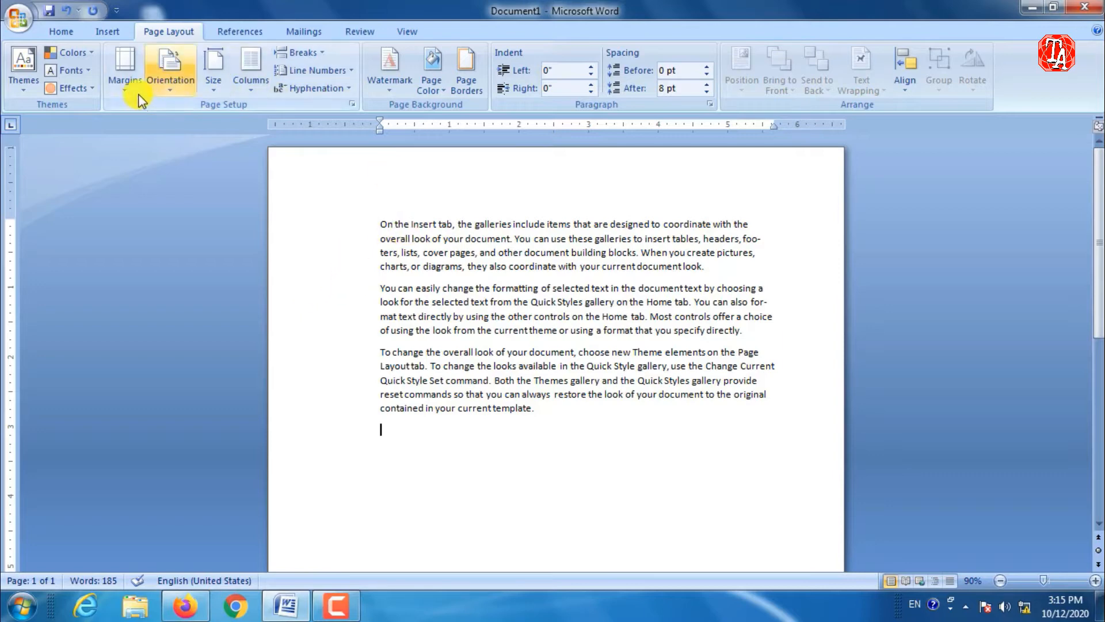
# Reopen the custom margin settings and compare the Landscape and Portrait orientations in the preview, ending on Portrait
pyautogui.click(128, 80)
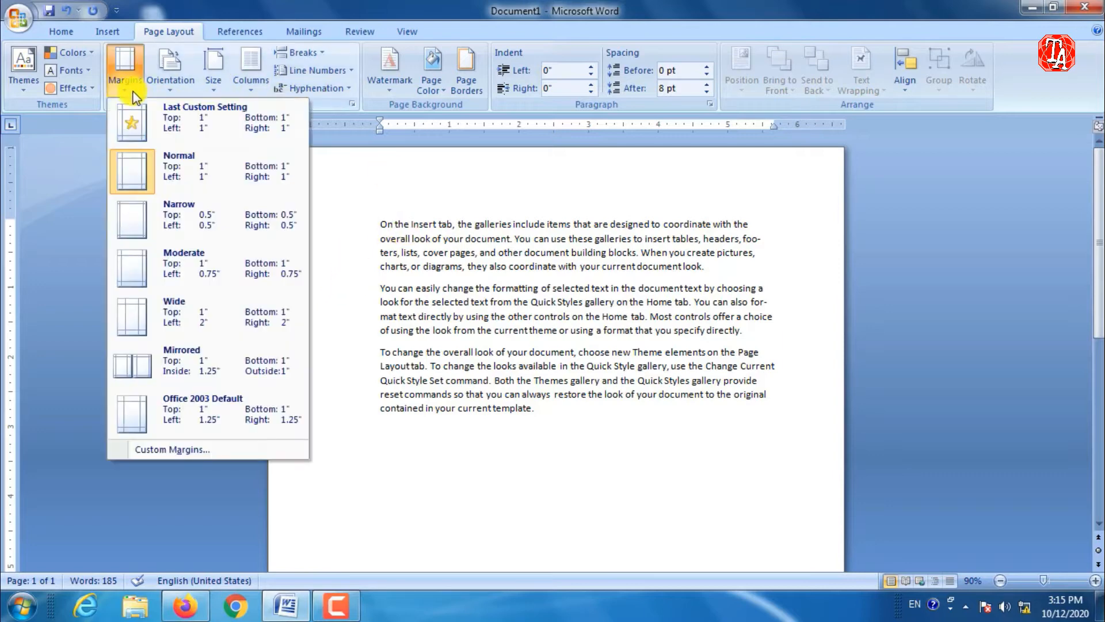
pyautogui.click(173, 449)
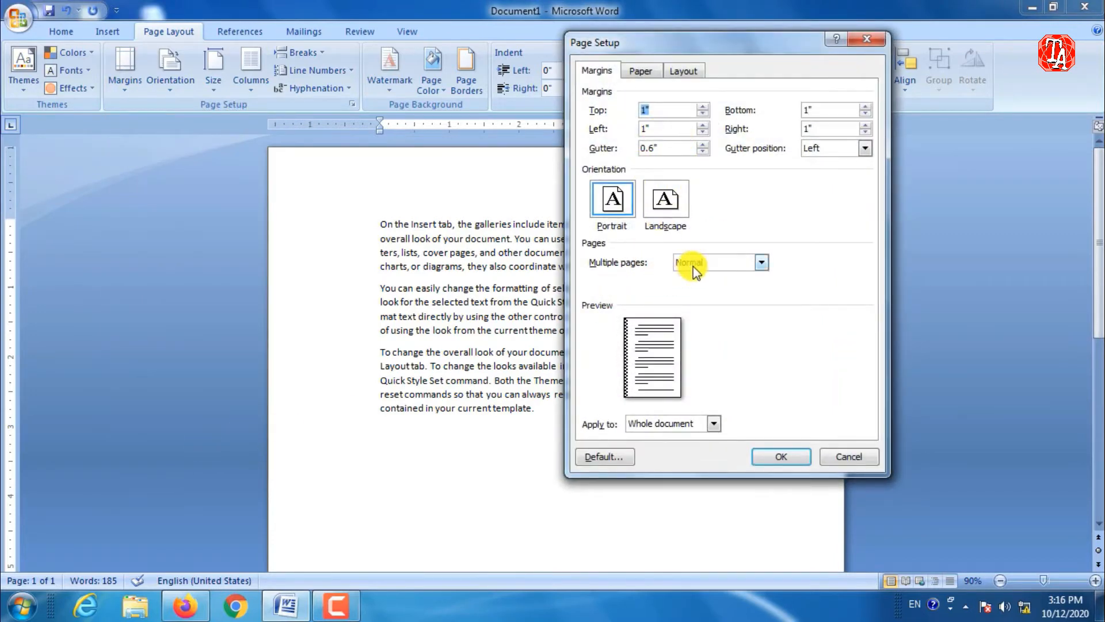
pyautogui.click(607, 208)
pyautogui.click(656, 208)
pyautogui.click(610, 198)
pyautogui.click(671, 210)
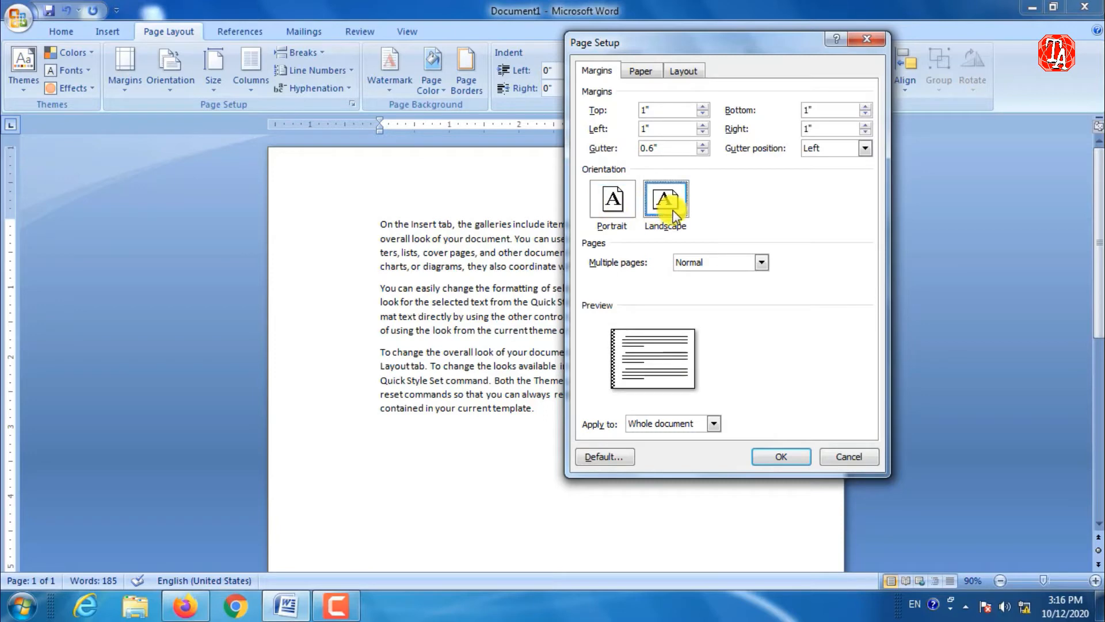
pyautogui.click(612, 202)
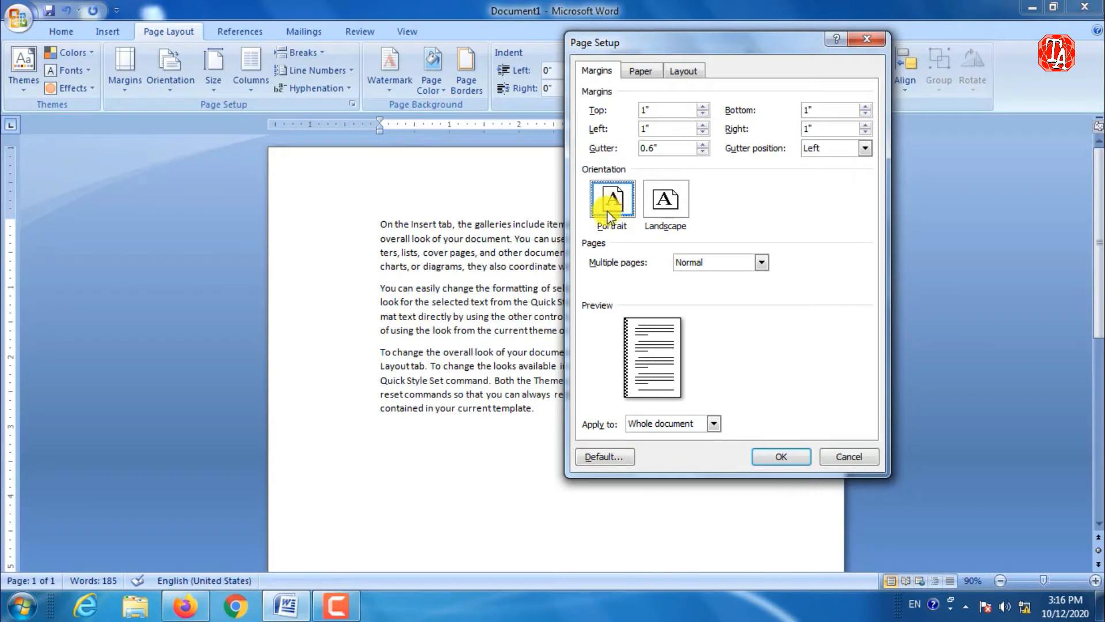
# Try the Top gutter position on the portrait page and set it back to Left
pyautogui.click(837, 149)
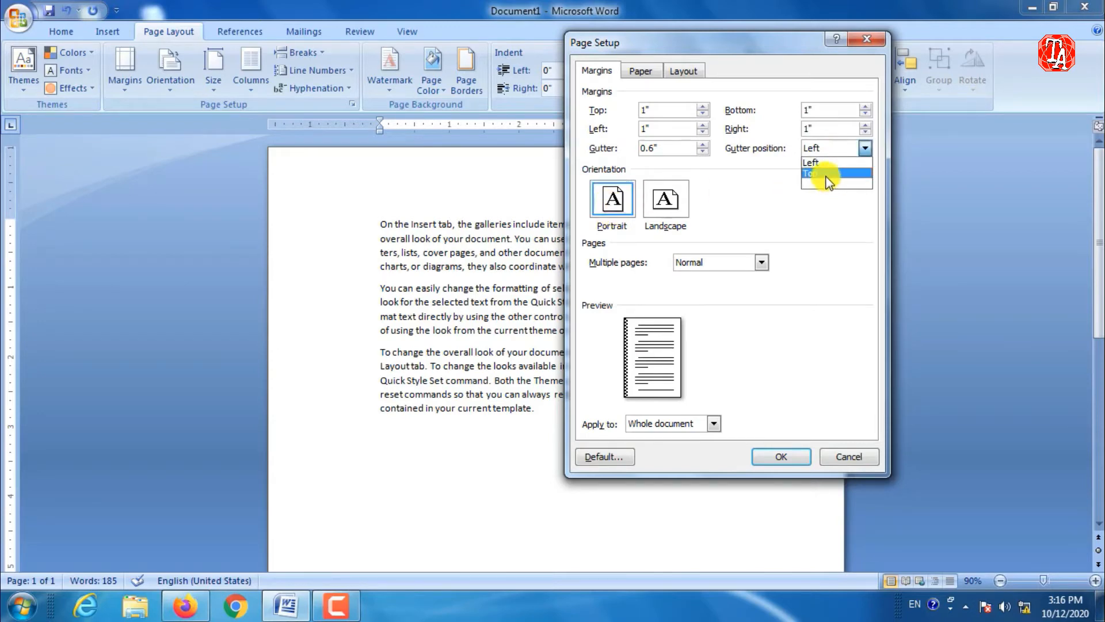
pyautogui.click(827, 174)
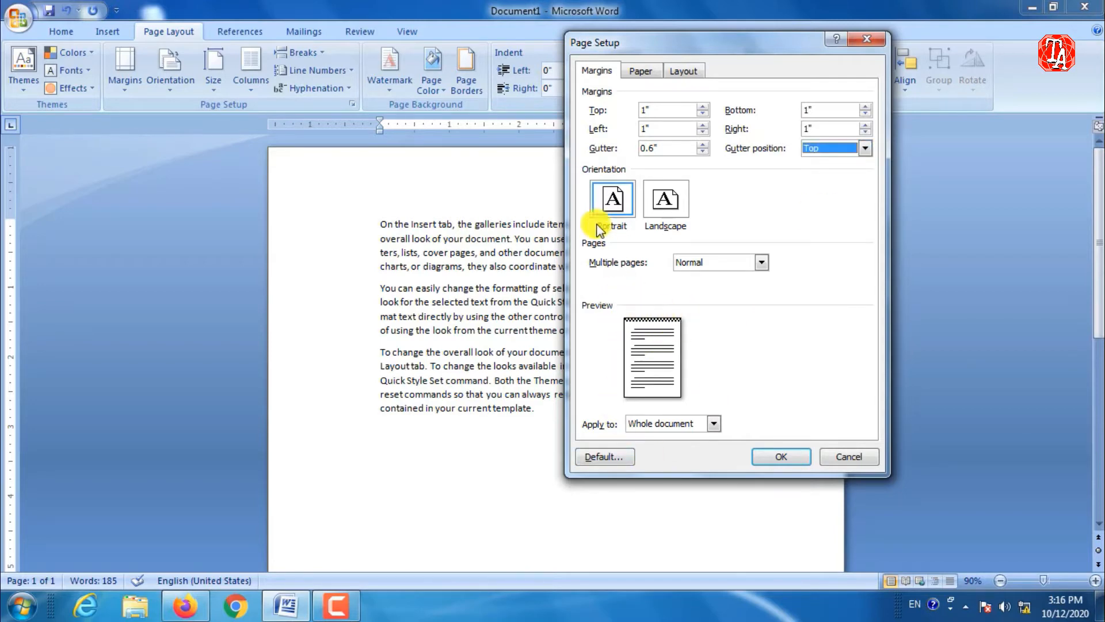
pyautogui.click(817, 149)
pyautogui.click(819, 163)
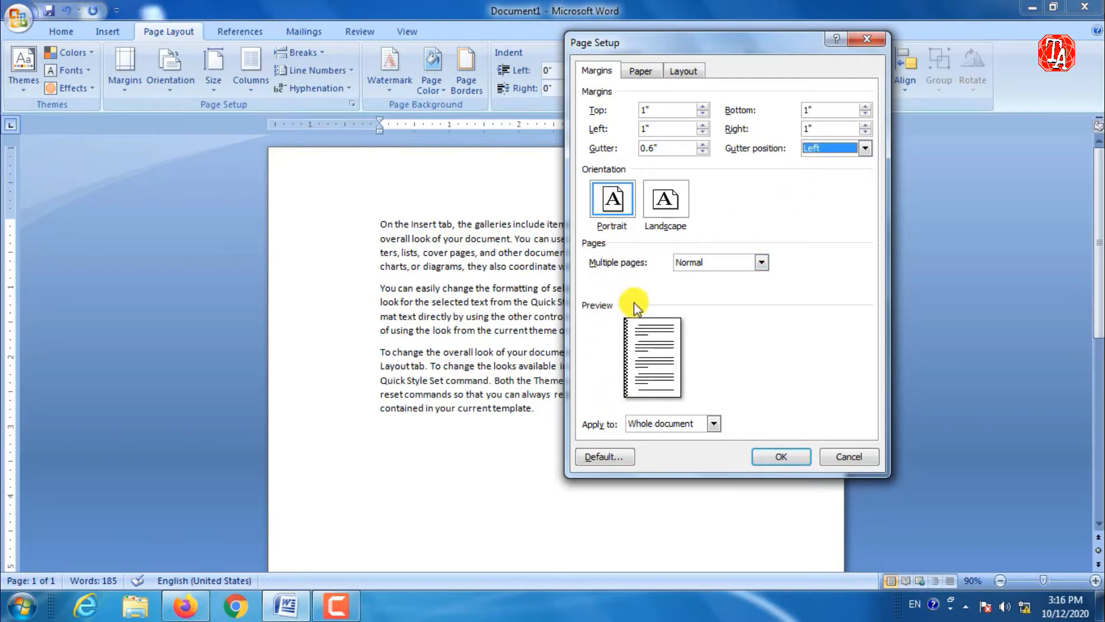
# Choose Landscape orientation and set the gutter position to Top
pyautogui.click(661, 220)
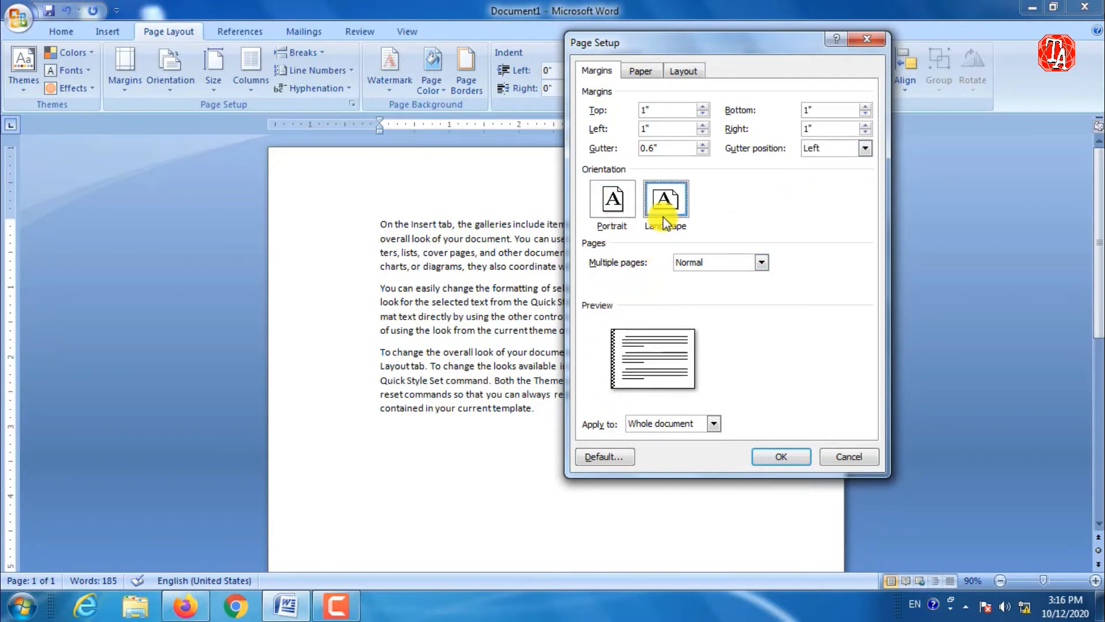
pyautogui.click(857, 149)
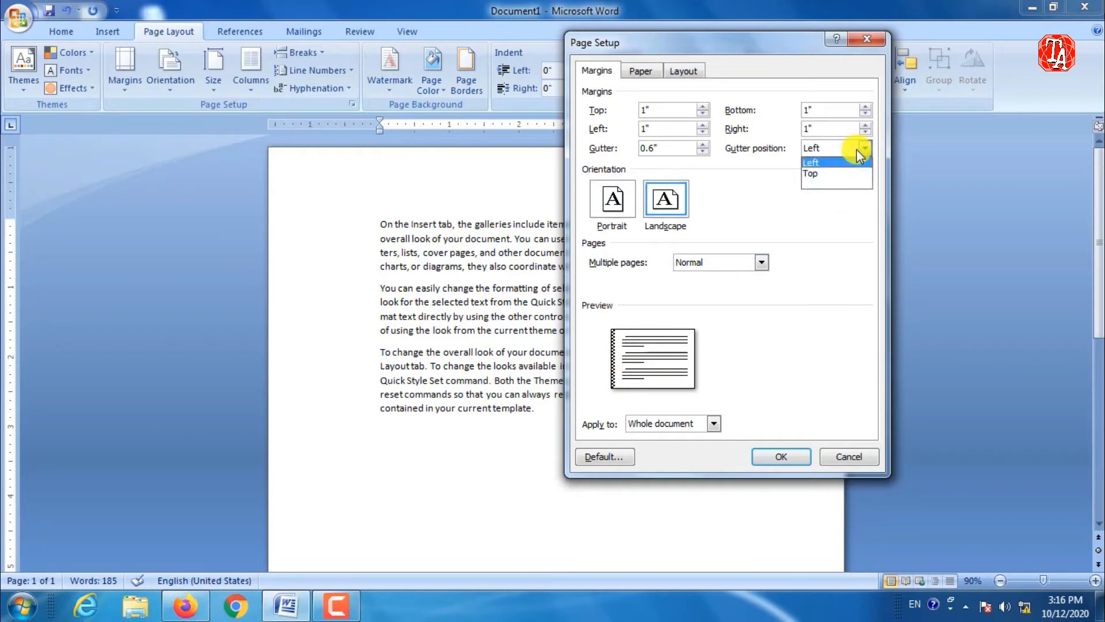
pyautogui.click(829, 174)
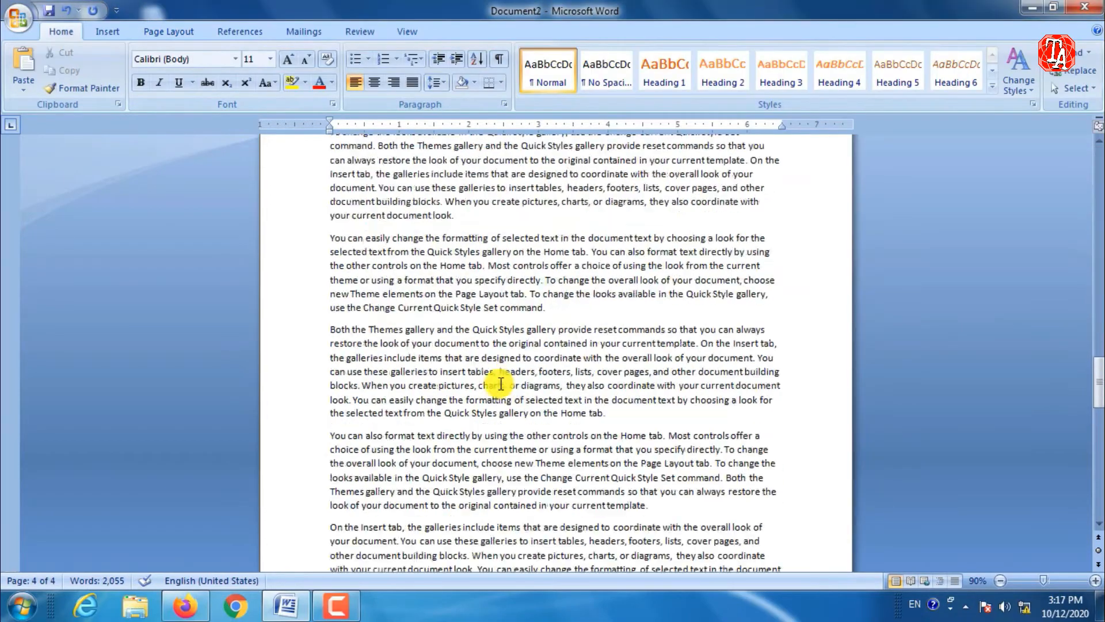
# Lay out the first three paragraphs of the four-page document in two columns
pyautogui.scroll(5, 435, 380)
pyautogui.click(171, 33)
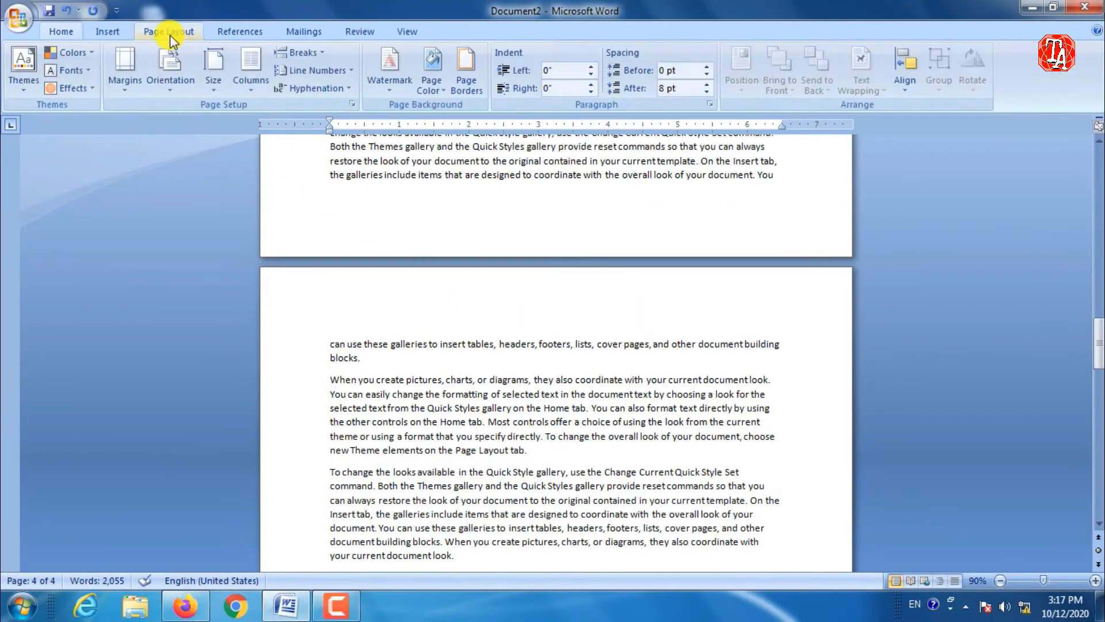
pyautogui.scroll(5, 415, 395)
pyautogui.moveTo(1100, 321); pyautogui.dragTo(1098, 148)
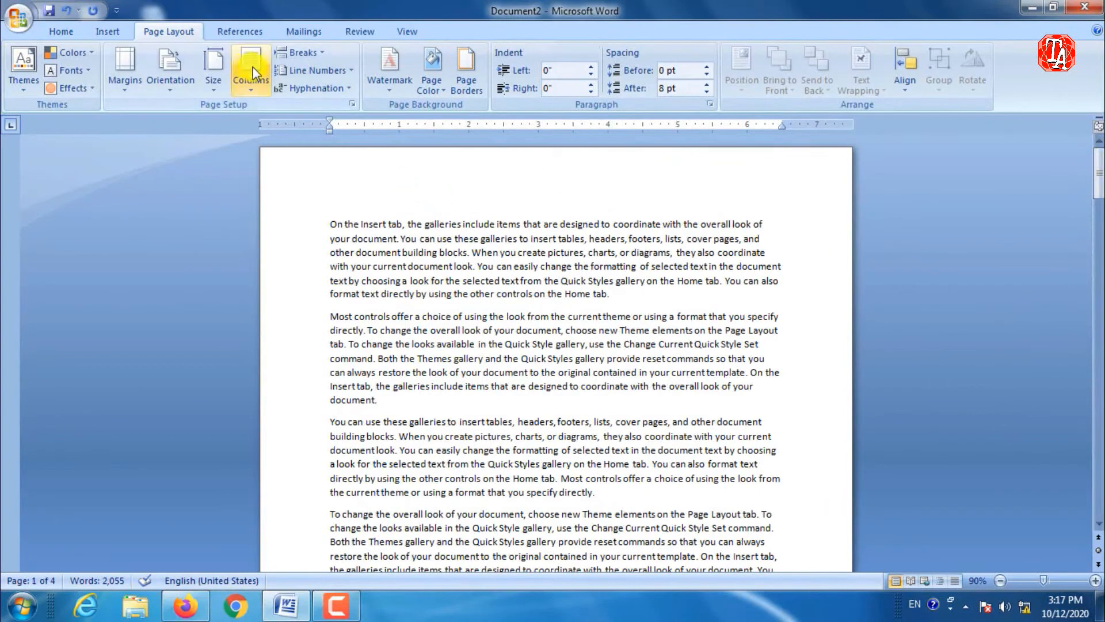
pyautogui.click(383, 252)
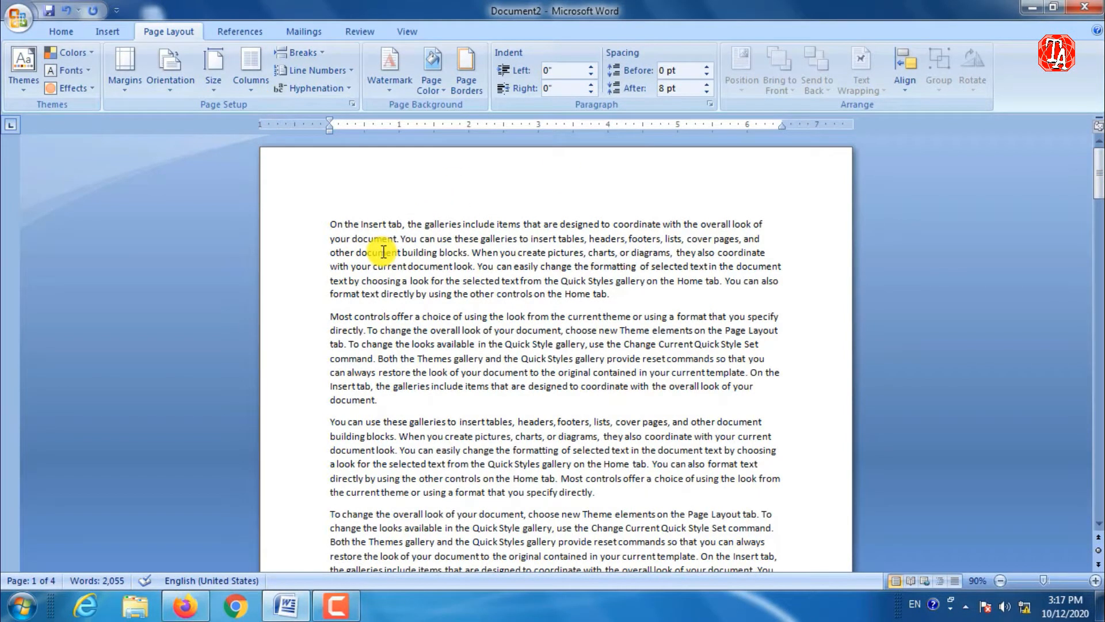
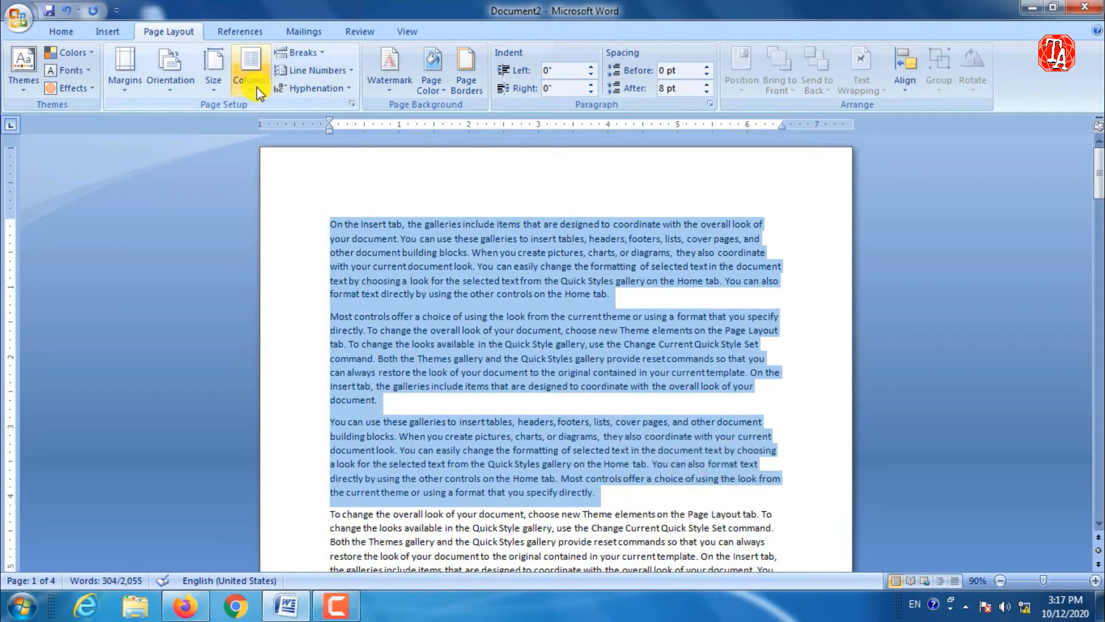
pyautogui.click(257, 88)
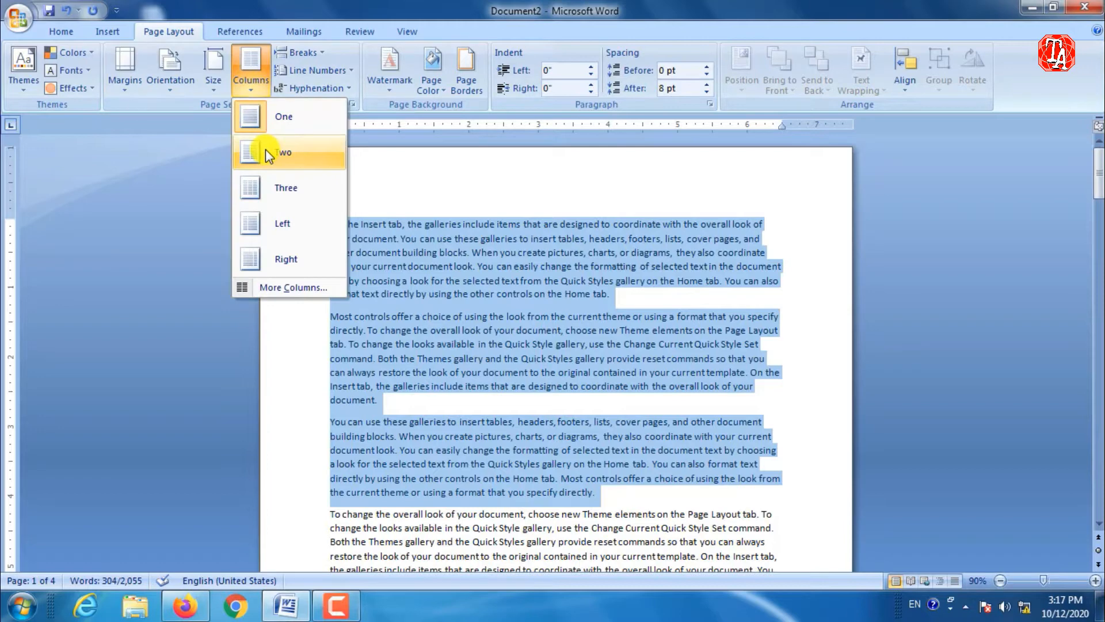
pyautogui.click(264, 152)
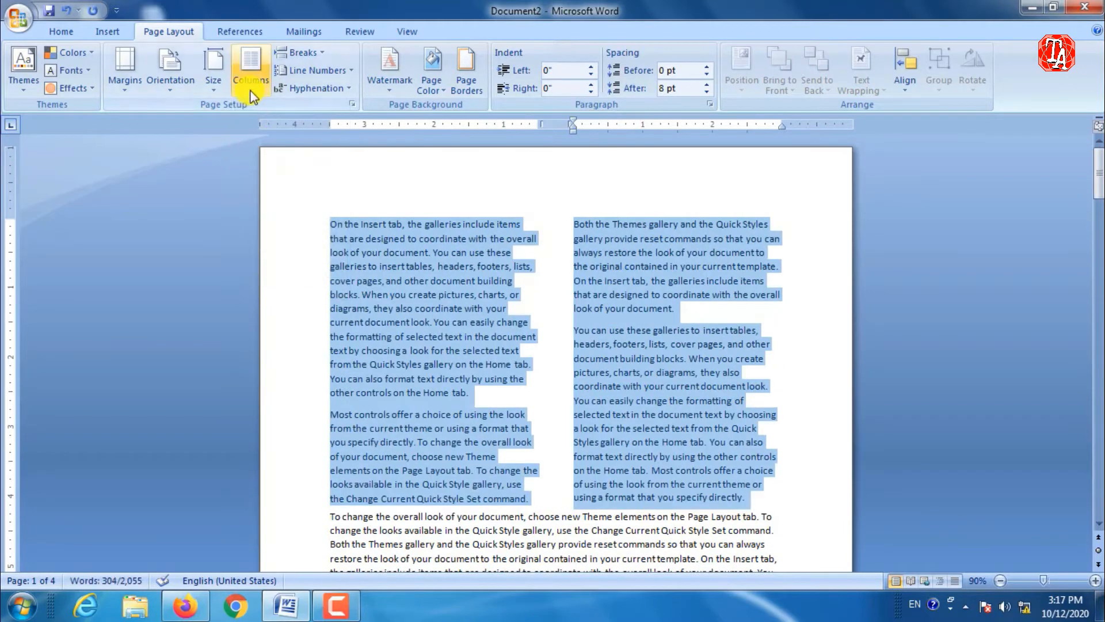
# Try the Three, Left and Right column presets in turn on the selected paragraphs
pyautogui.click(251, 69)
pyautogui.click(286, 184)
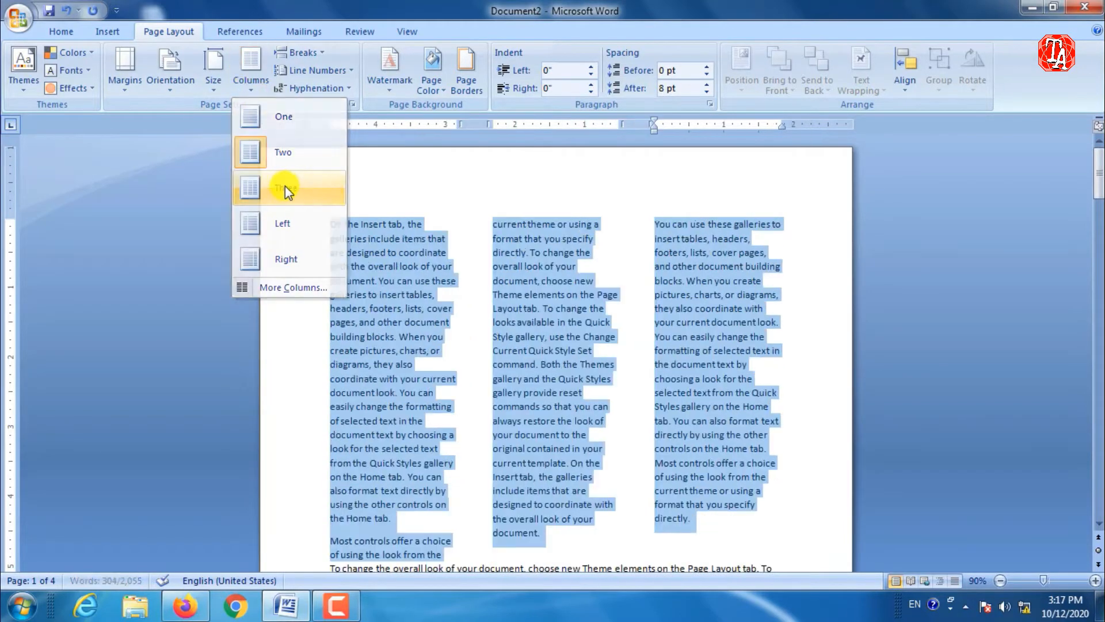
pyautogui.click(250, 92)
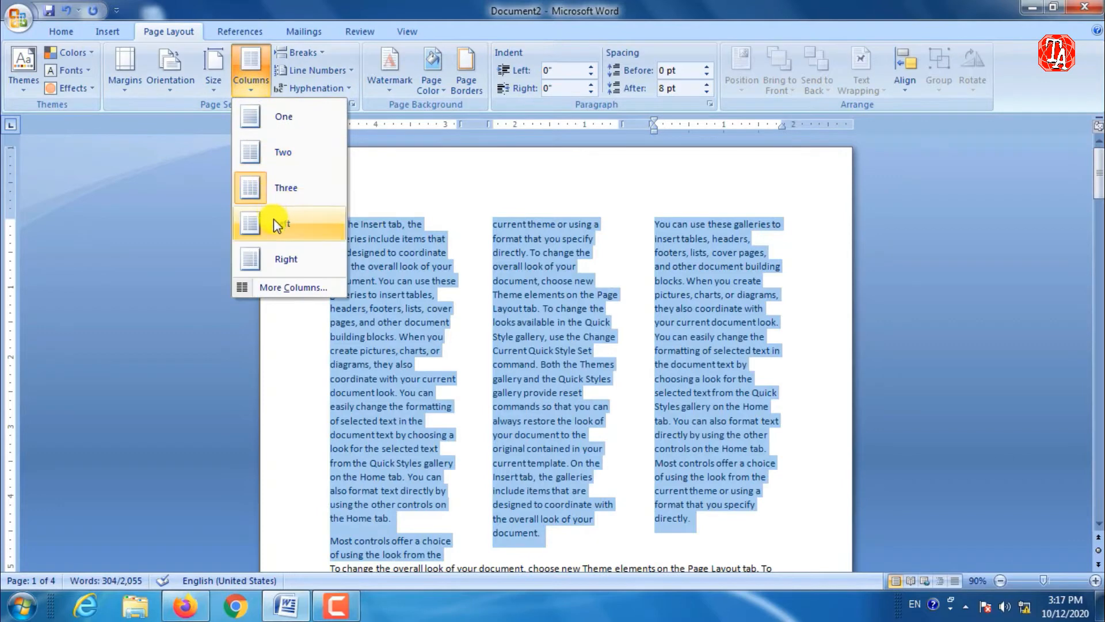
pyautogui.click(274, 224)
pyautogui.click(257, 88)
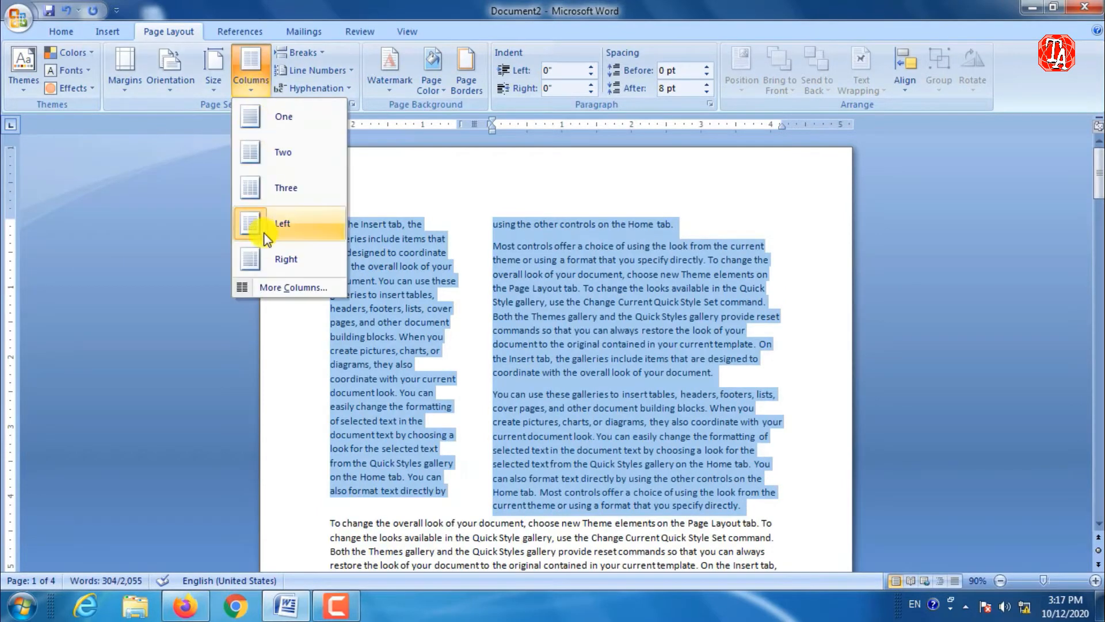
pyautogui.click(267, 257)
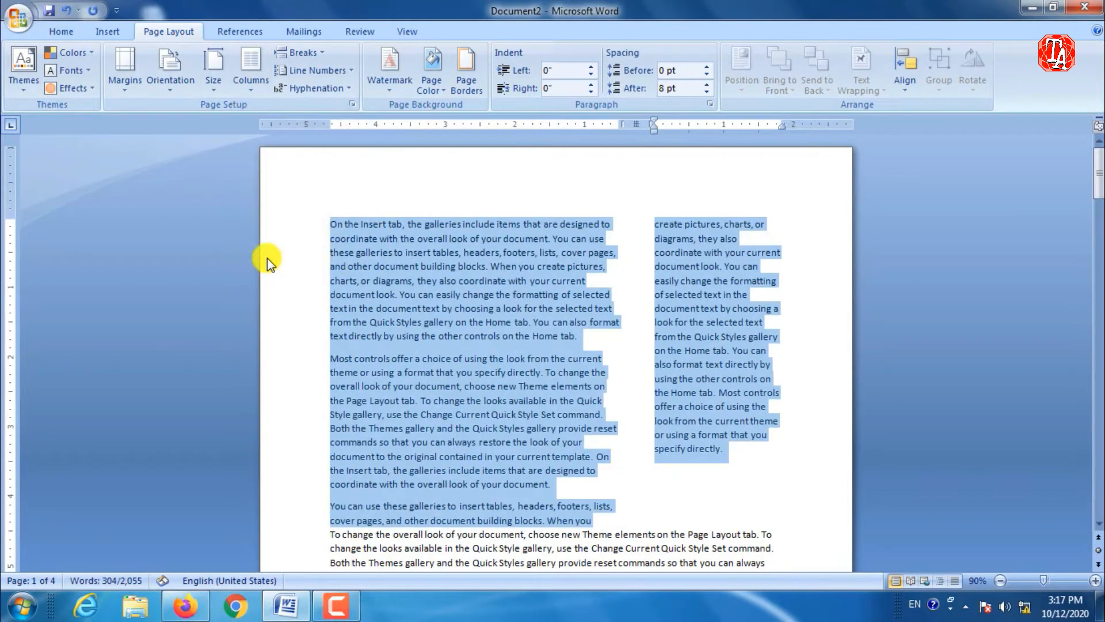
# Apply the Two columns preset to the selected paragraphs and justify their text
pyautogui.click(261, 95)
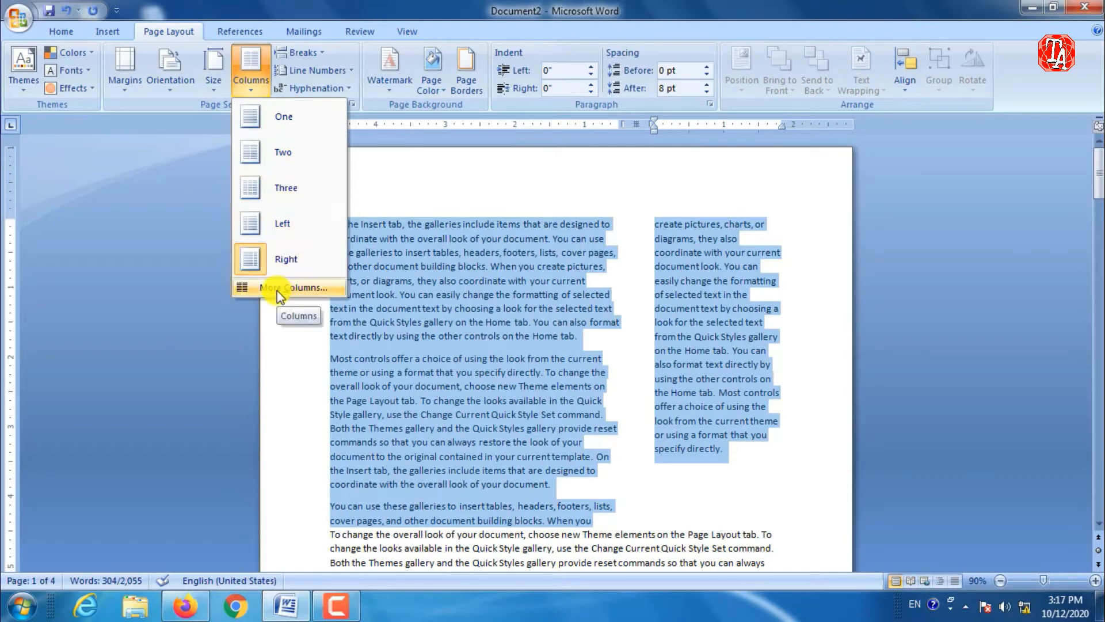
pyautogui.click(287, 158)
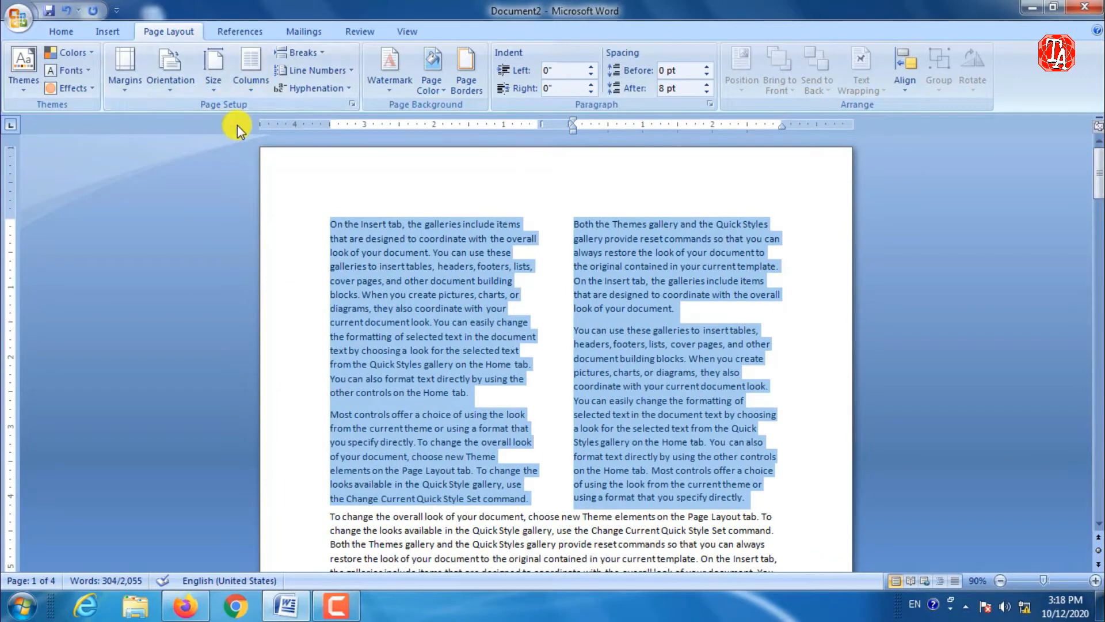
pyautogui.hotkey('ctrl', 'j')
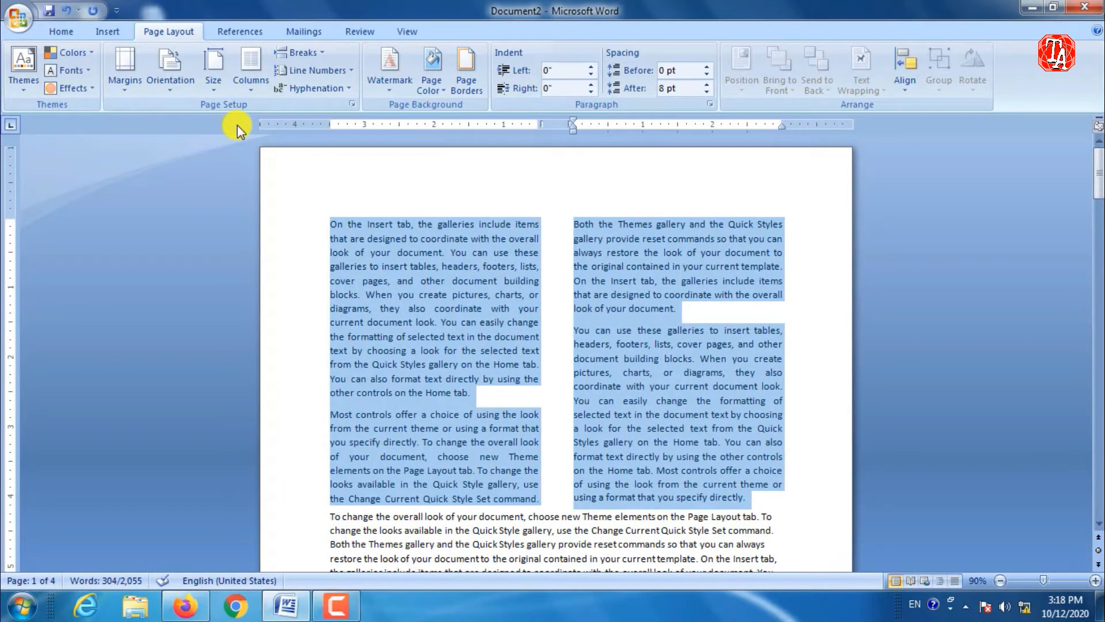
# Add a line between the two columns of the selected text, then deselect it
pyautogui.click(251, 91)
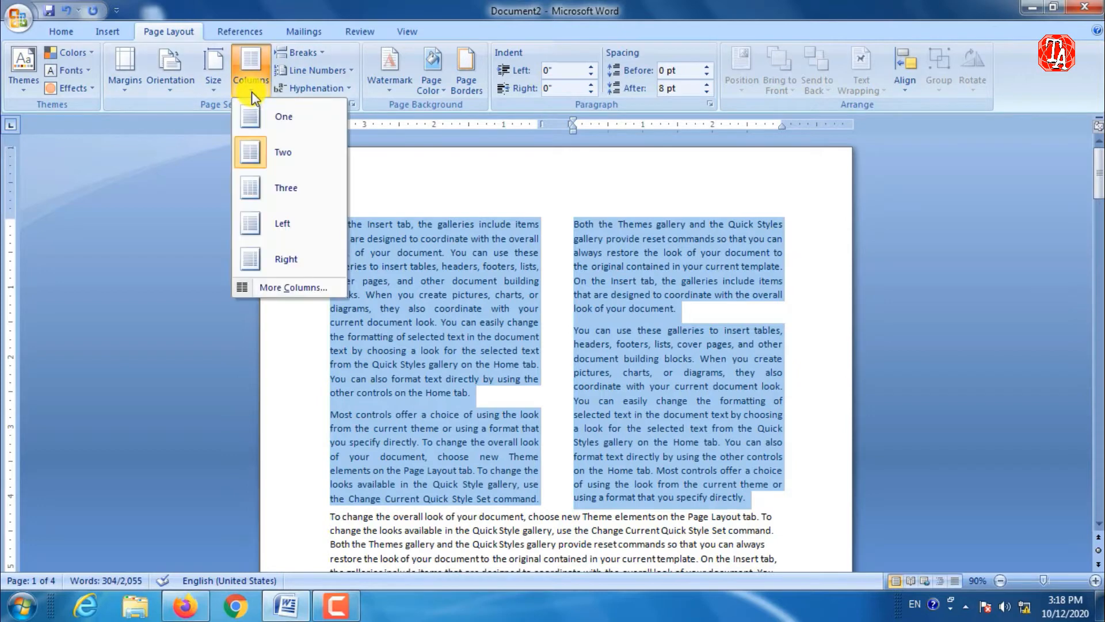
pyautogui.click(295, 287)
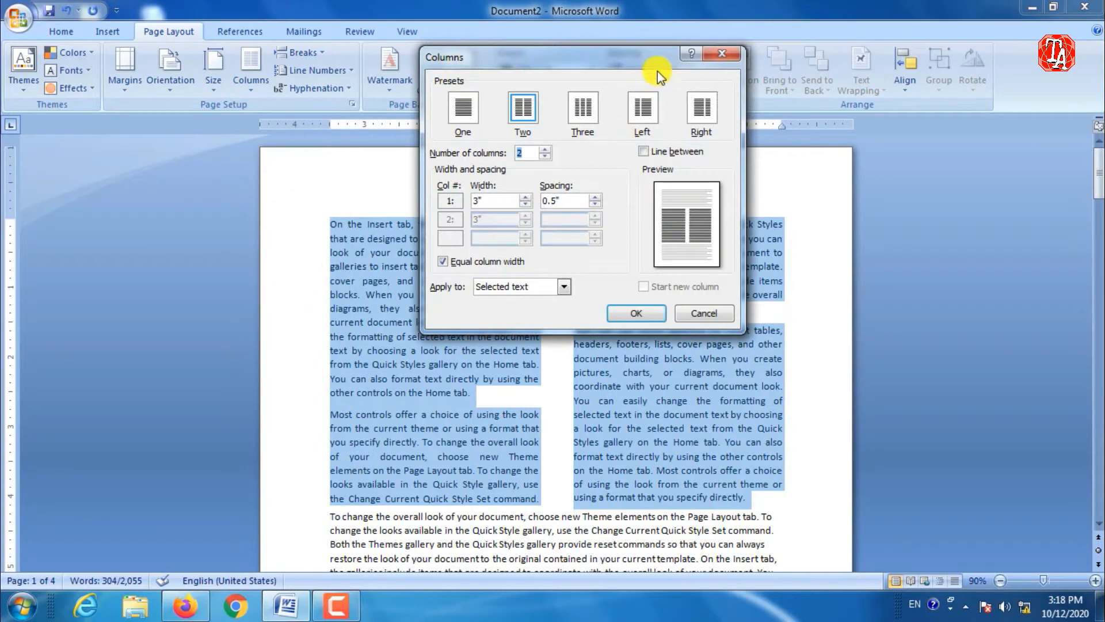
pyautogui.moveTo(612, 54); pyautogui.dragTo(803, 12)
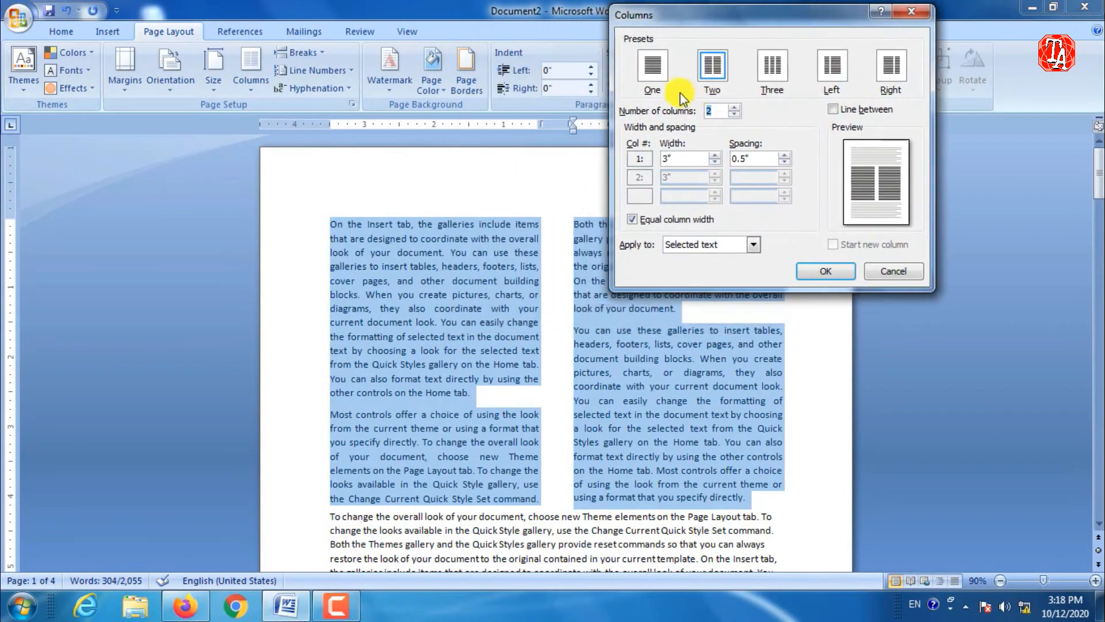
pyautogui.click(717, 82)
pyautogui.click(714, 97)
pyautogui.click(833, 110)
pyautogui.click(815, 276)
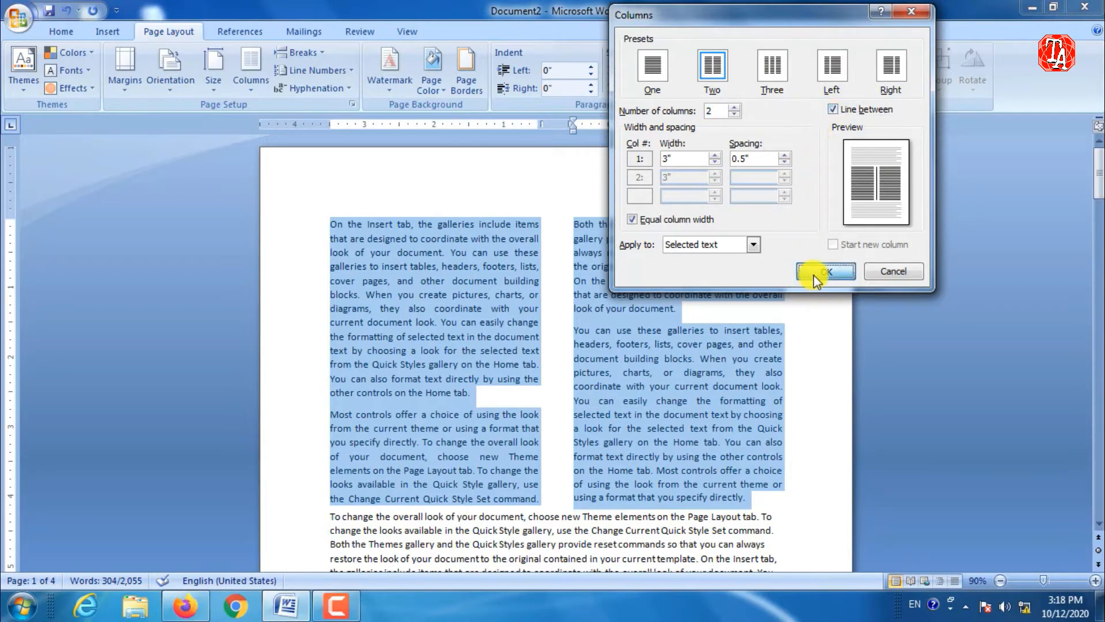
pyautogui.click(629, 293)
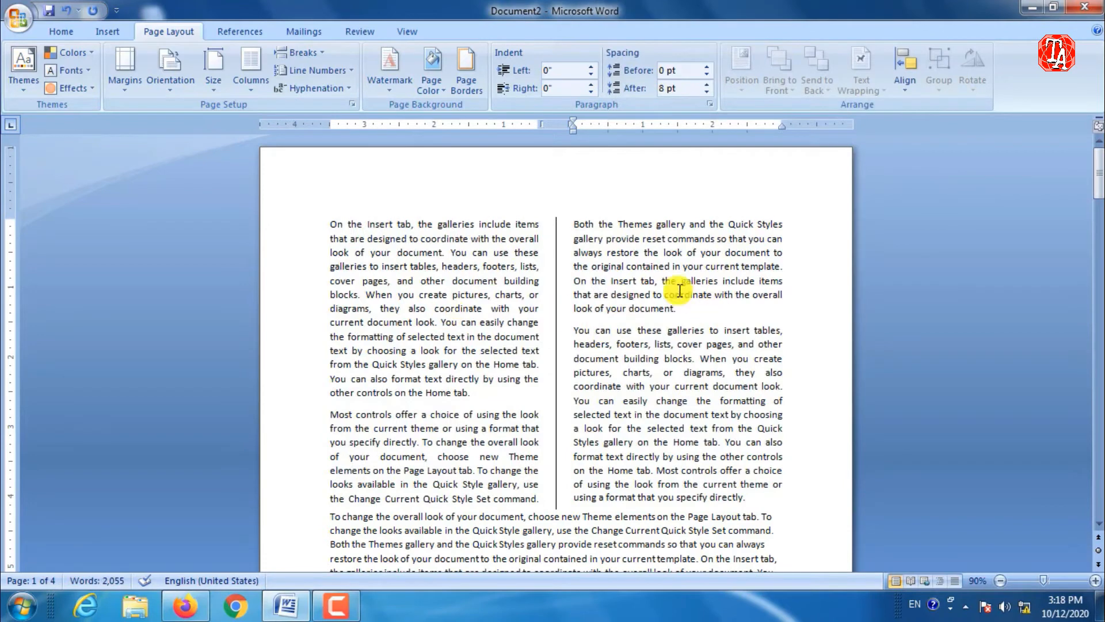
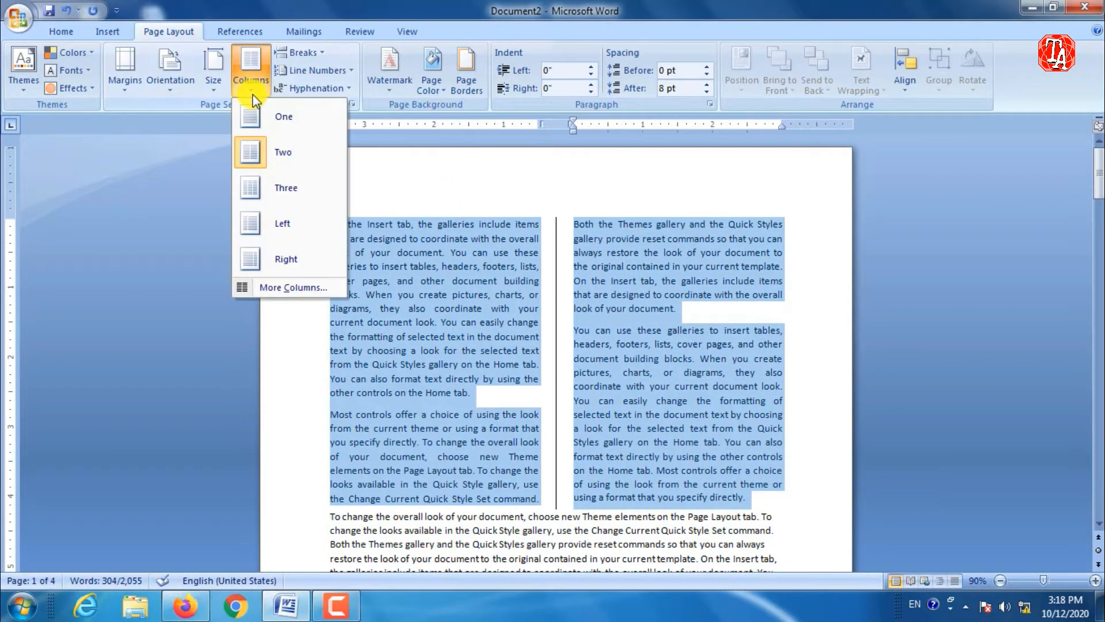
# Try unequal column widths on the selected text by setting the second column's width to 5, then undo the change
pyautogui.click(297, 284)
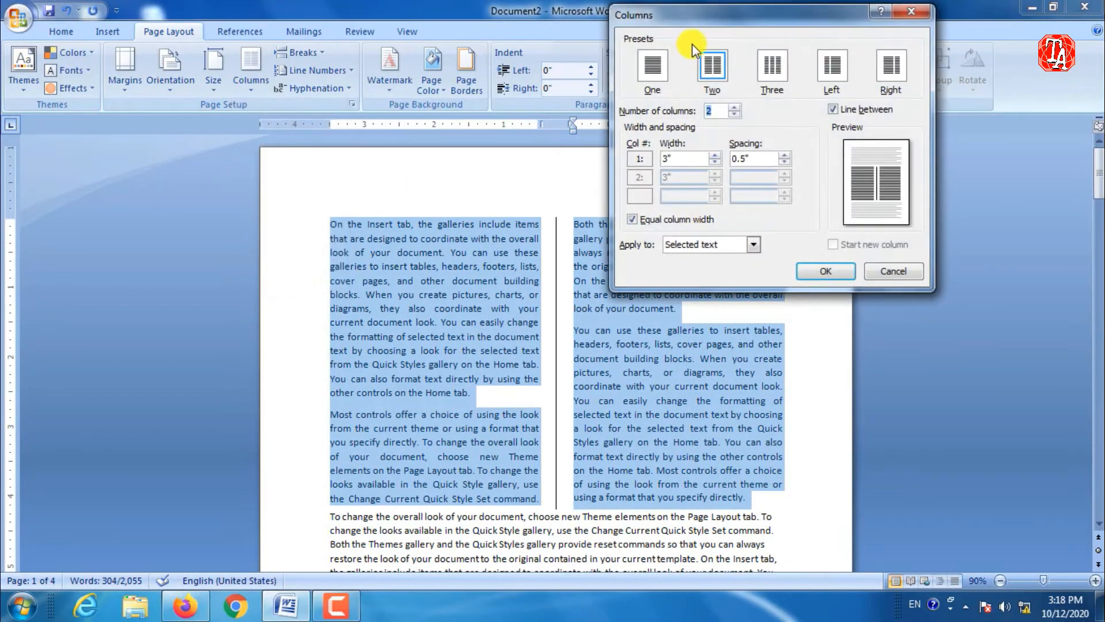
pyautogui.moveTo(701, 15); pyautogui.dragTo(673, 12)
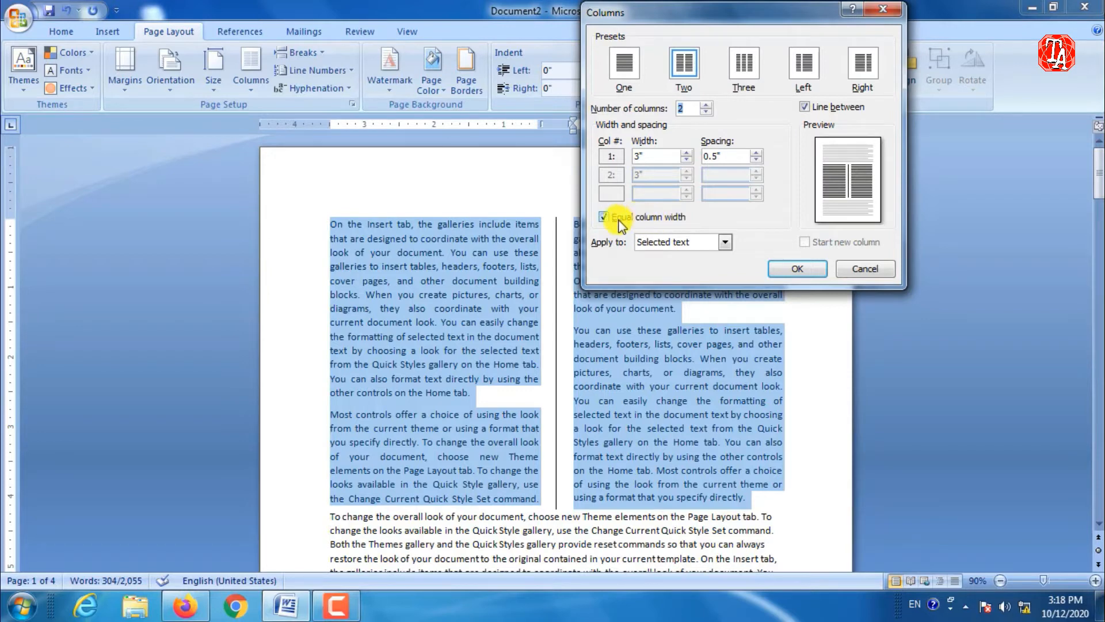
pyautogui.click(603, 218)
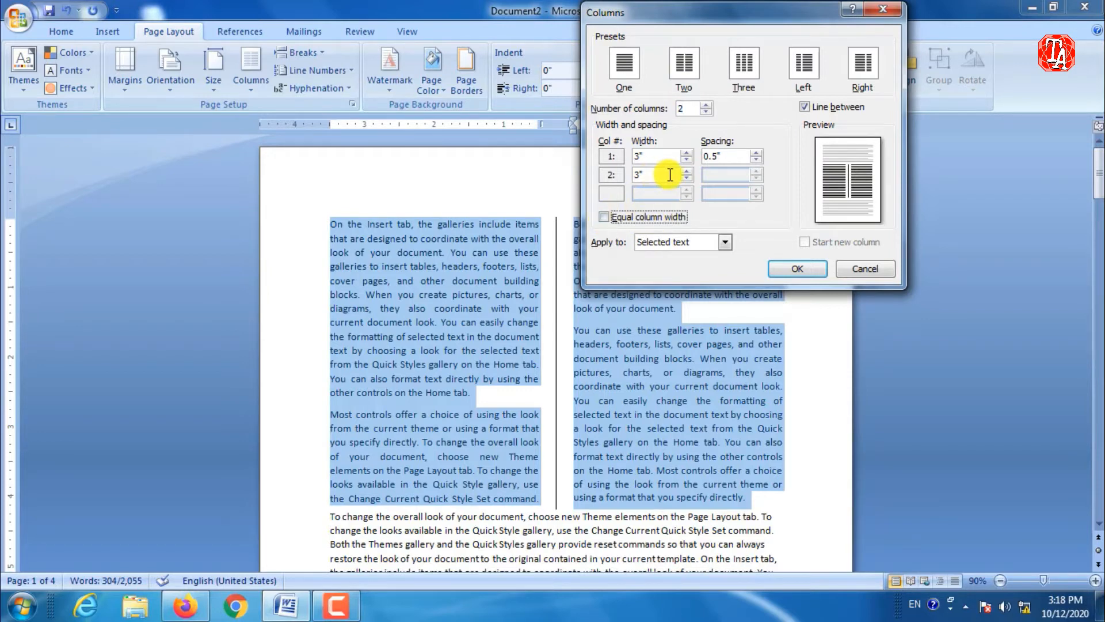
pyautogui.moveTo(645, 174); pyautogui.dragTo(611, 173)
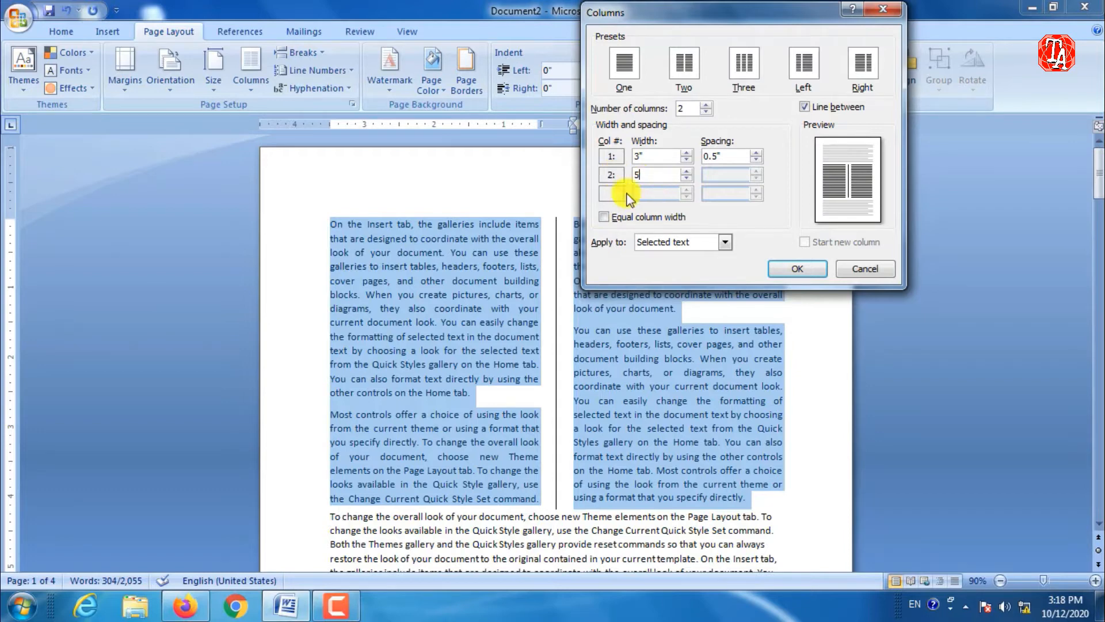
pyautogui.click(796, 269)
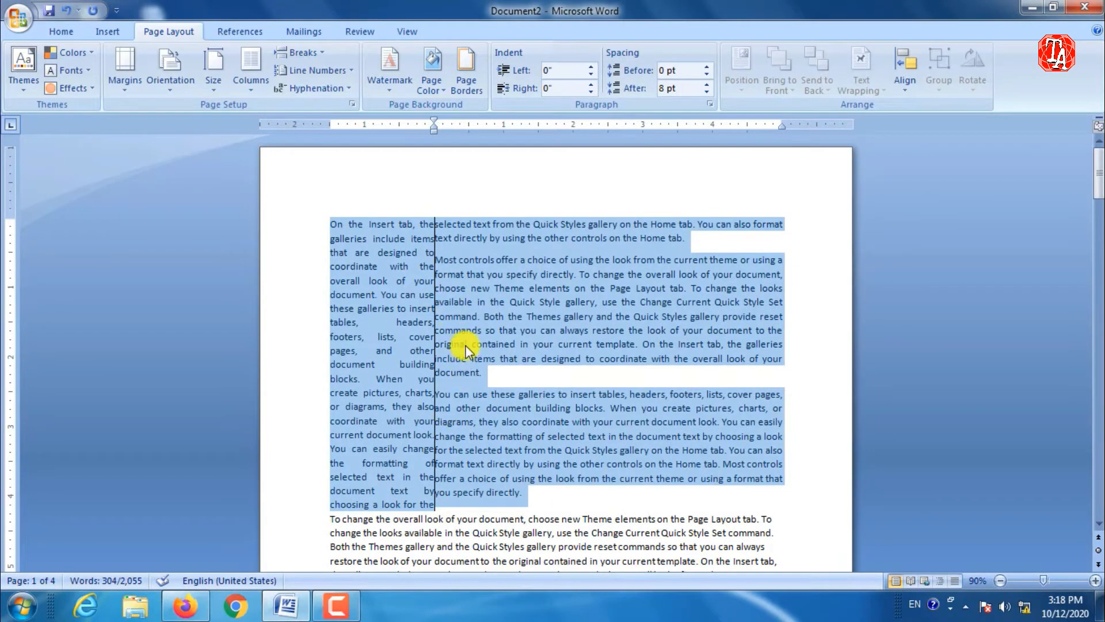
pyautogui.hotkey('ctrl', 'z')
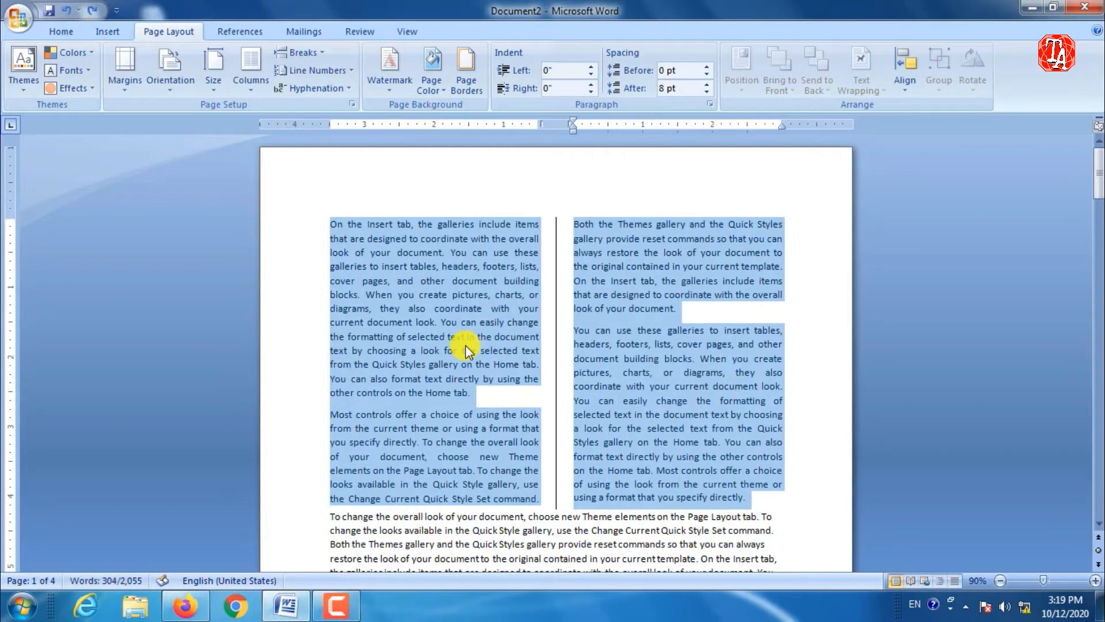
# Examine which parts of the document the column settings can apply to, keep Selected text, and deselect the paragraphs
pyautogui.click(251, 92)
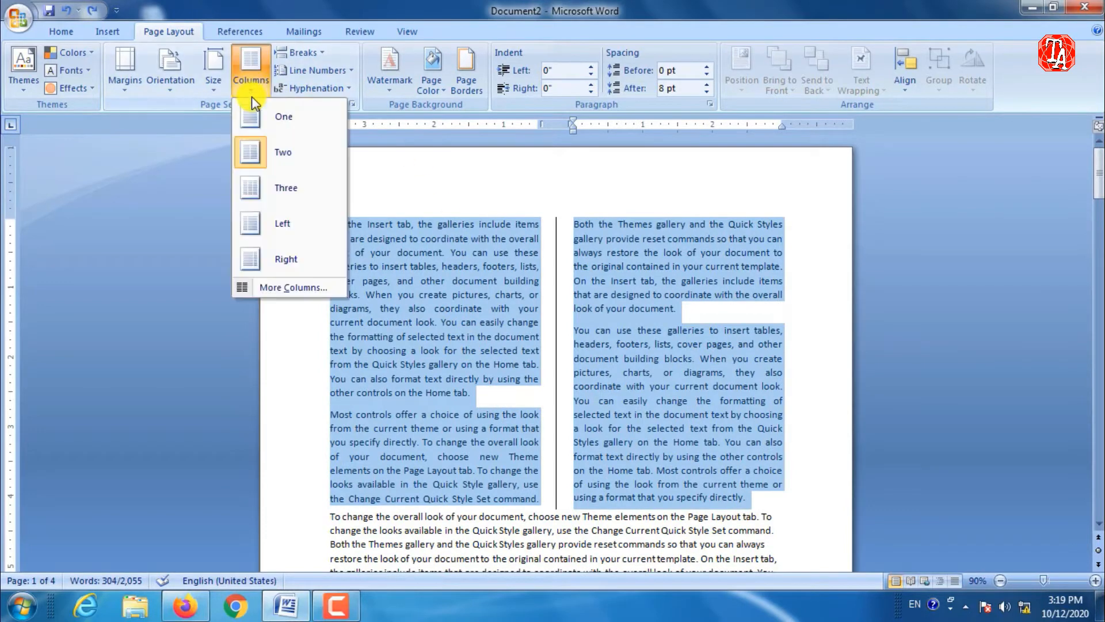
pyautogui.click(283, 289)
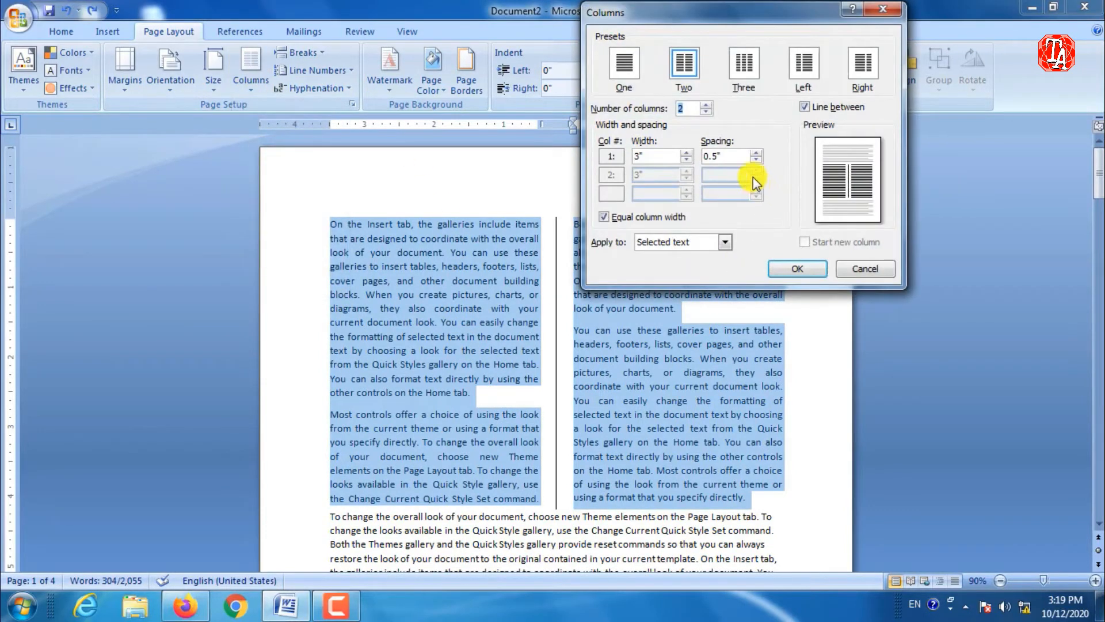
pyautogui.click(681, 247)
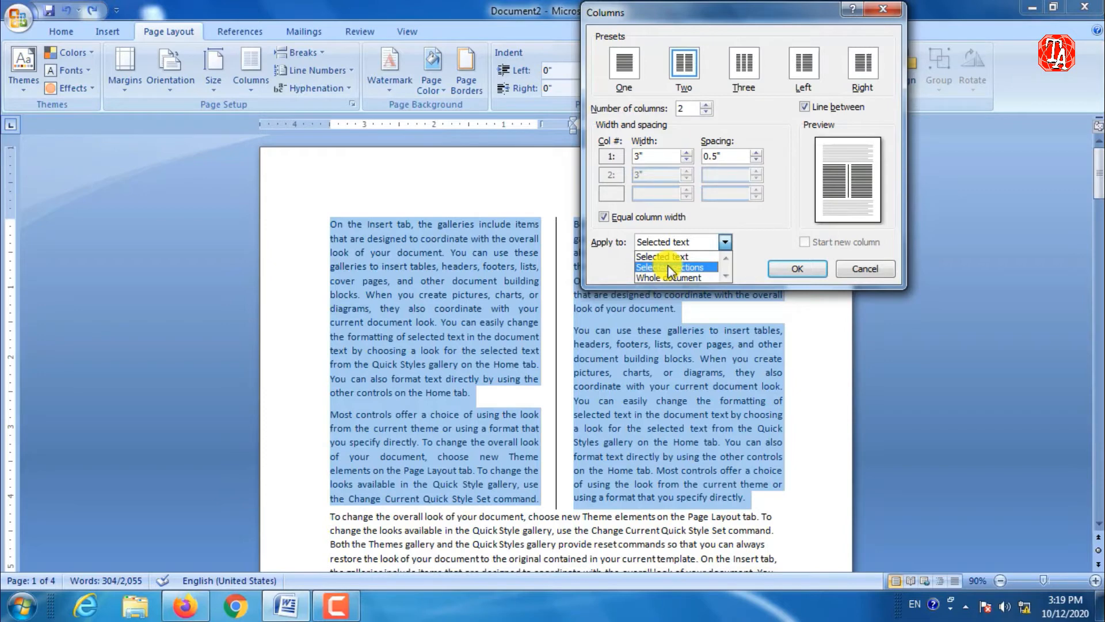
pyautogui.click(706, 253)
pyautogui.click(795, 269)
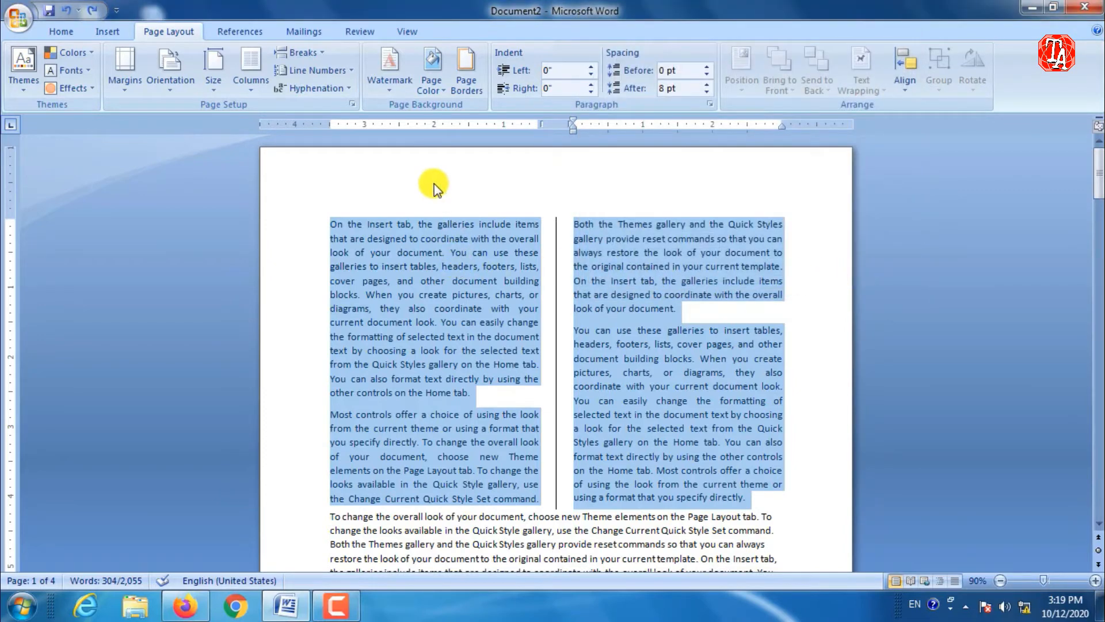
pyautogui.click(399, 271)
# Insert a page break at the end of the first paragraph, check the resulting pages, and undo the break
pyautogui.scroll(-20, 399, 270)
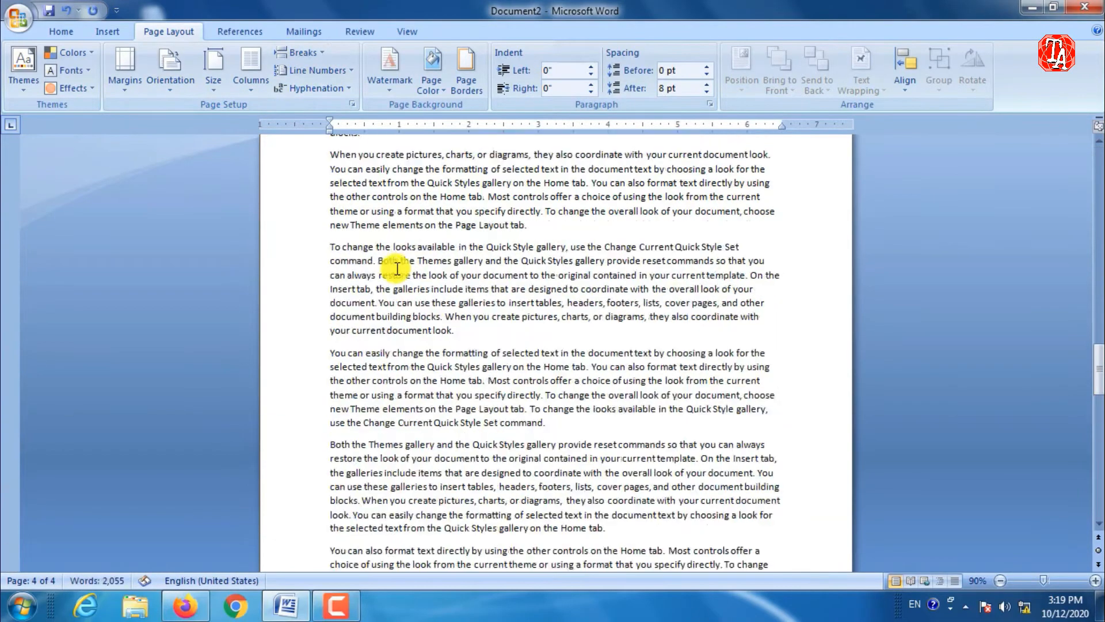
pyautogui.scroll(20, 398, 269)
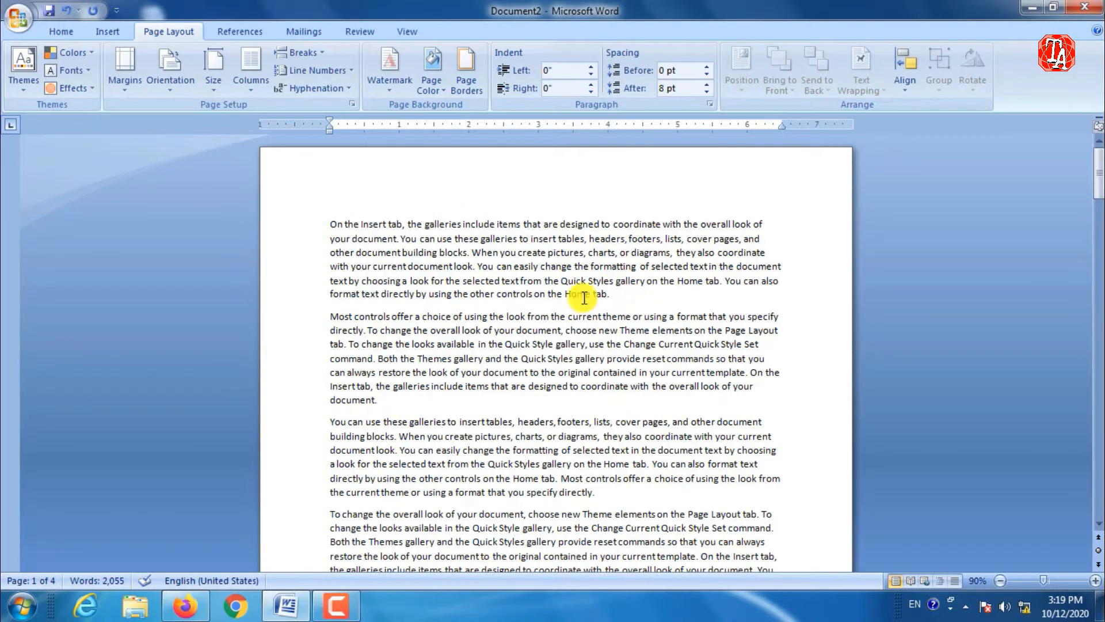
pyautogui.keyDown('ctrl'); pyautogui.scroll(4, 627, 273); pyautogui.keyUp('ctrl')
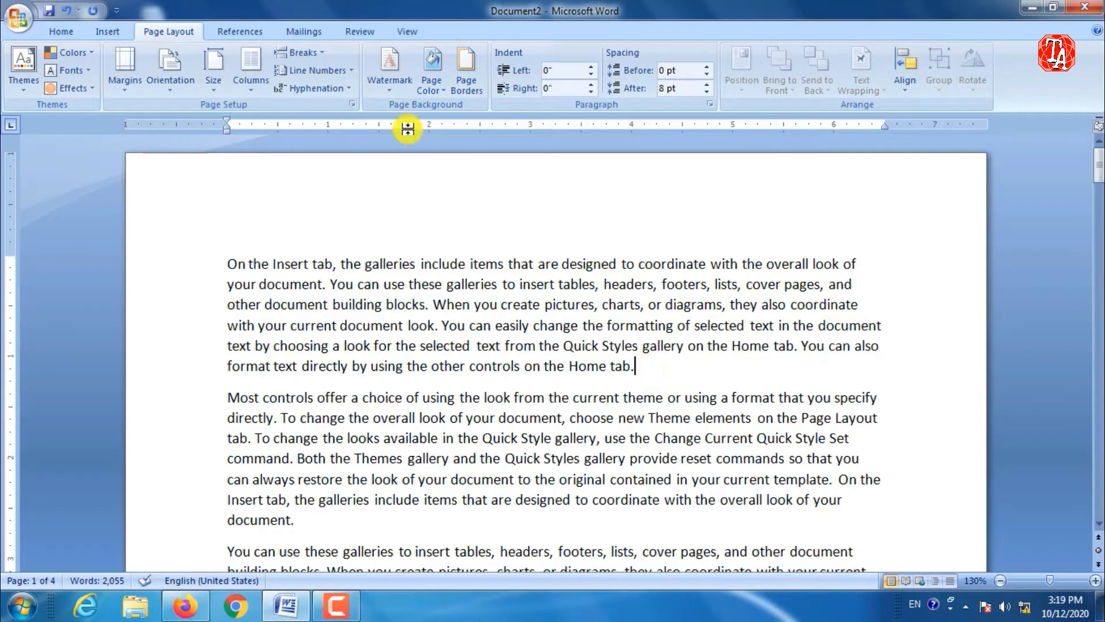
pyautogui.click(306, 50)
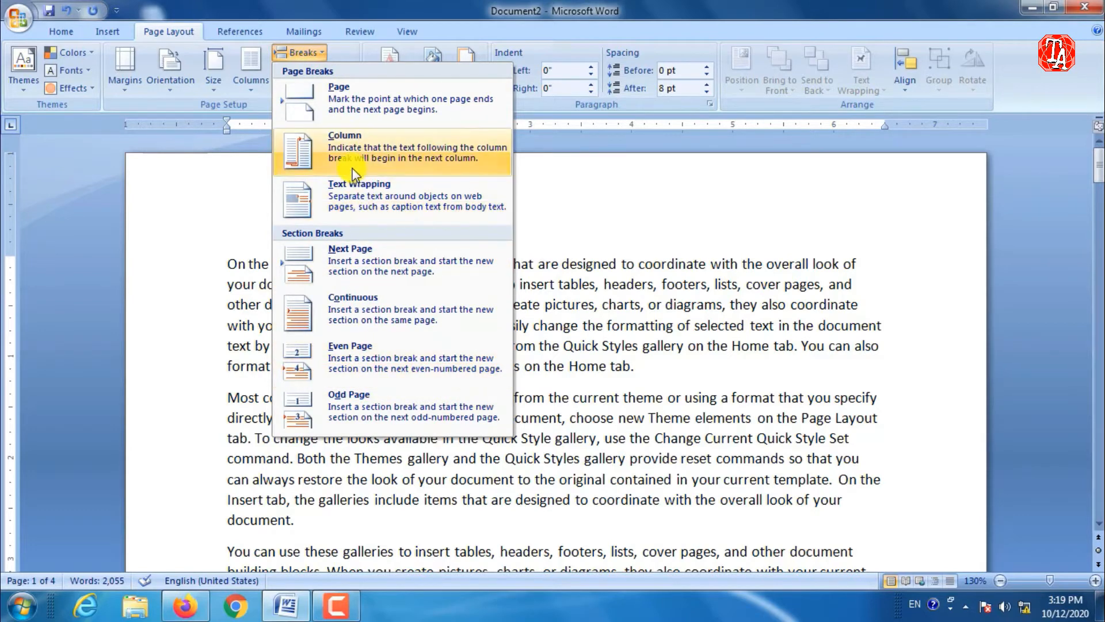
pyautogui.click(643, 373)
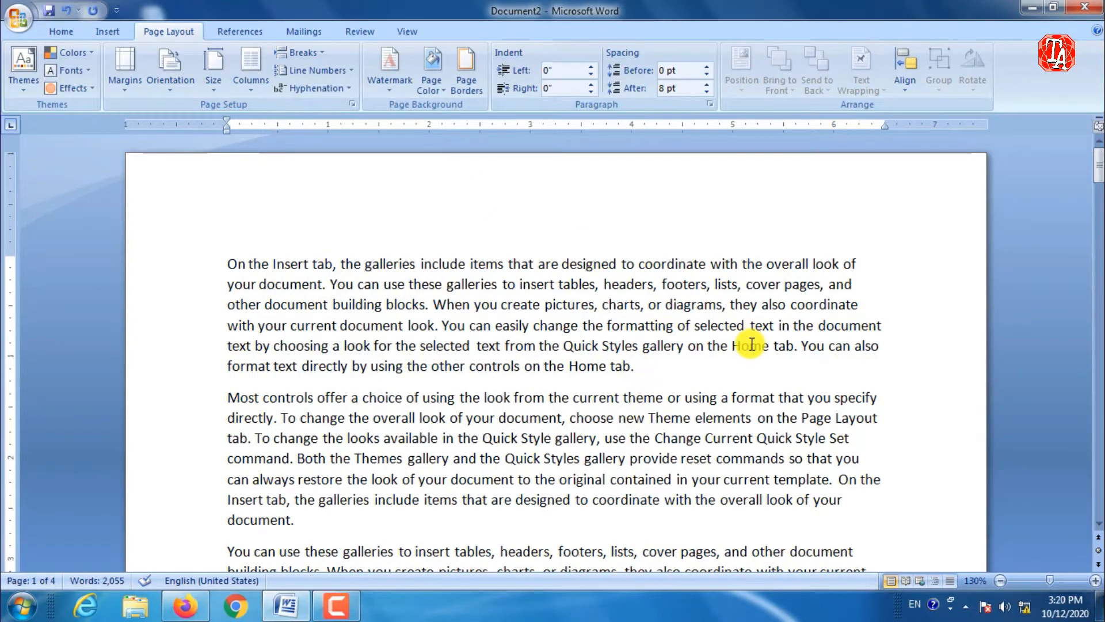
pyautogui.click(301, 53)
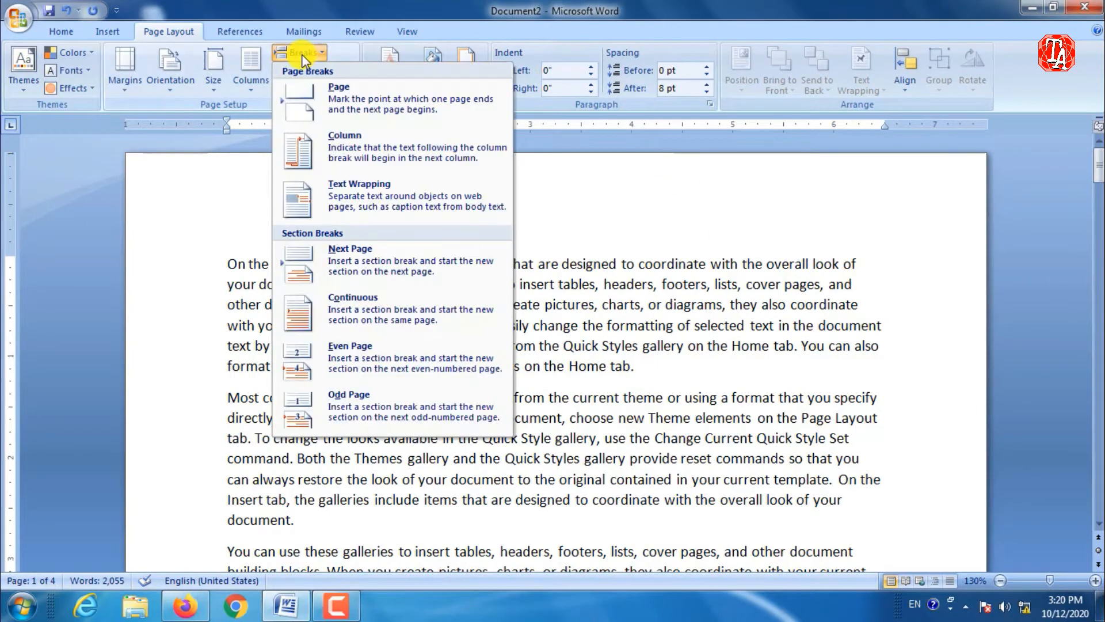
pyautogui.click(375, 104)
pyautogui.scroll(9, 662, 538)
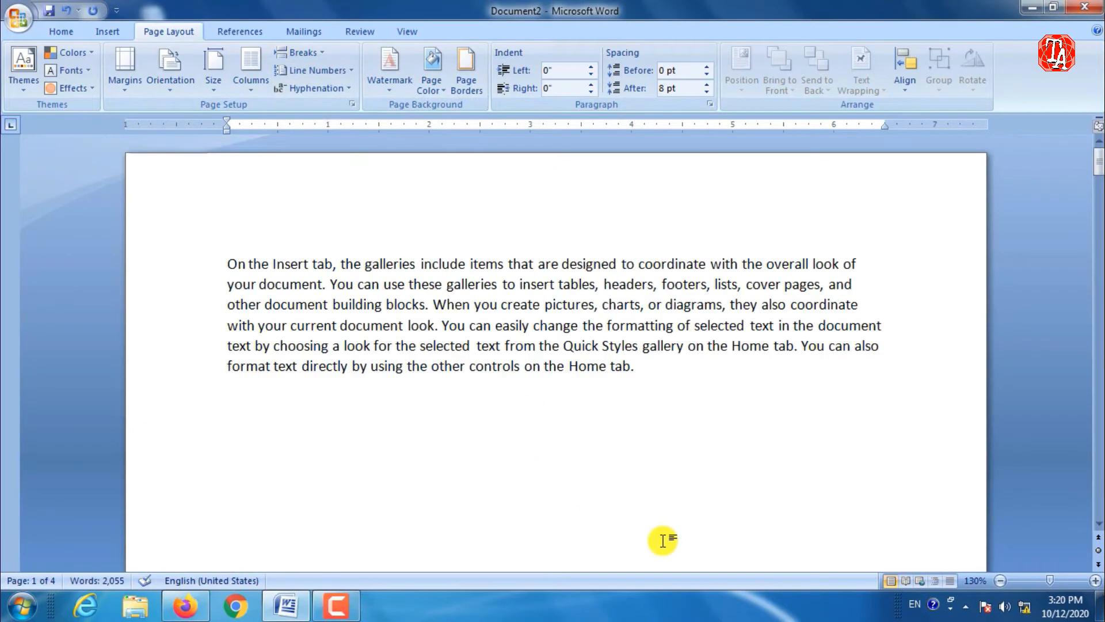
pyautogui.scroll(-7, 547, 436)
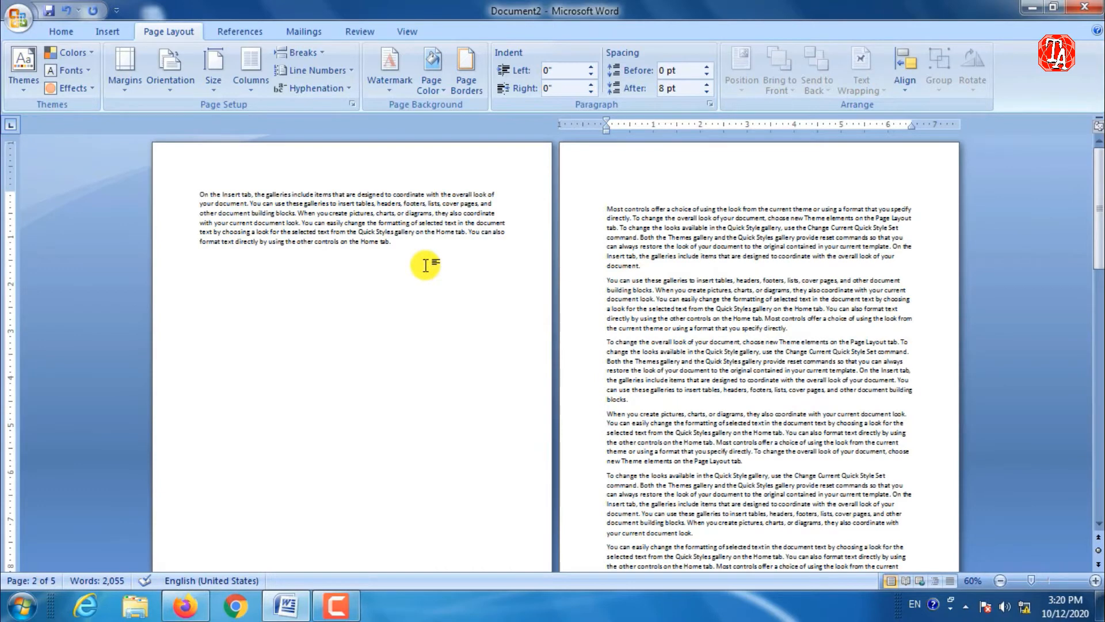
pyautogui.hotkey('ctrl', 'z')
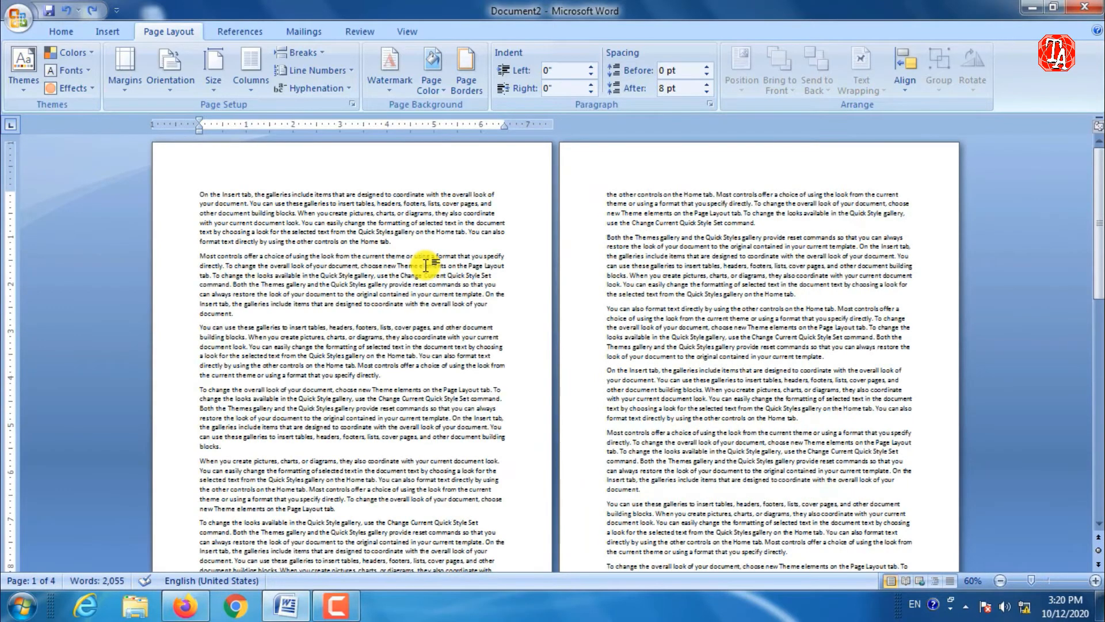
# Lay out the first two paragraphs in two columns and justify their text
pyautogui.click(323, 53)
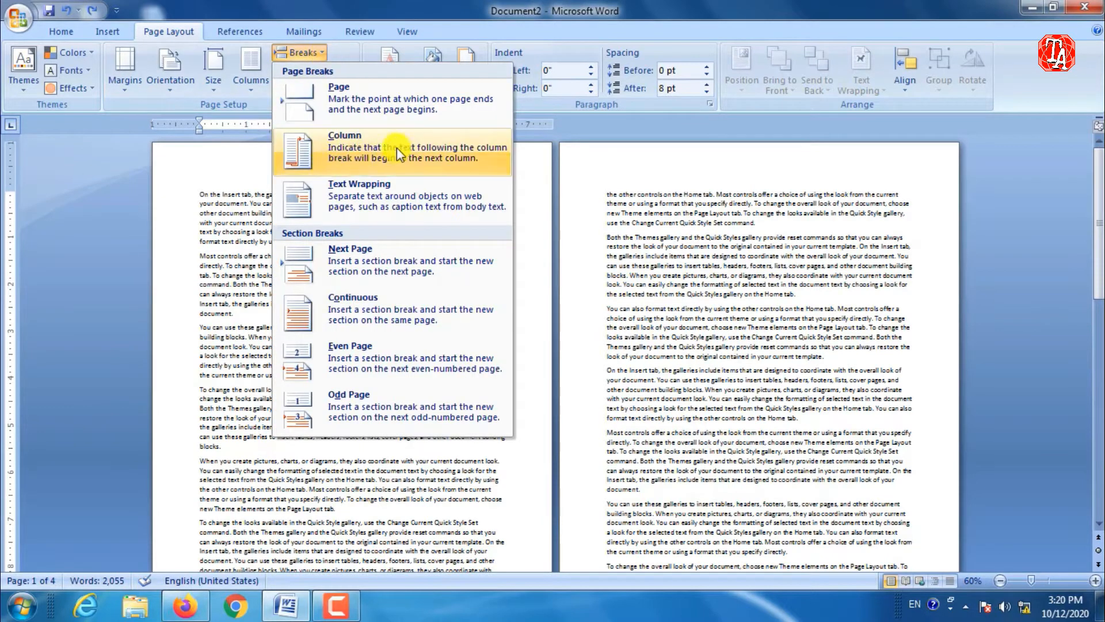
pyautogui.click(240, 279)
pyautogui.scroll(6, 253, 276)
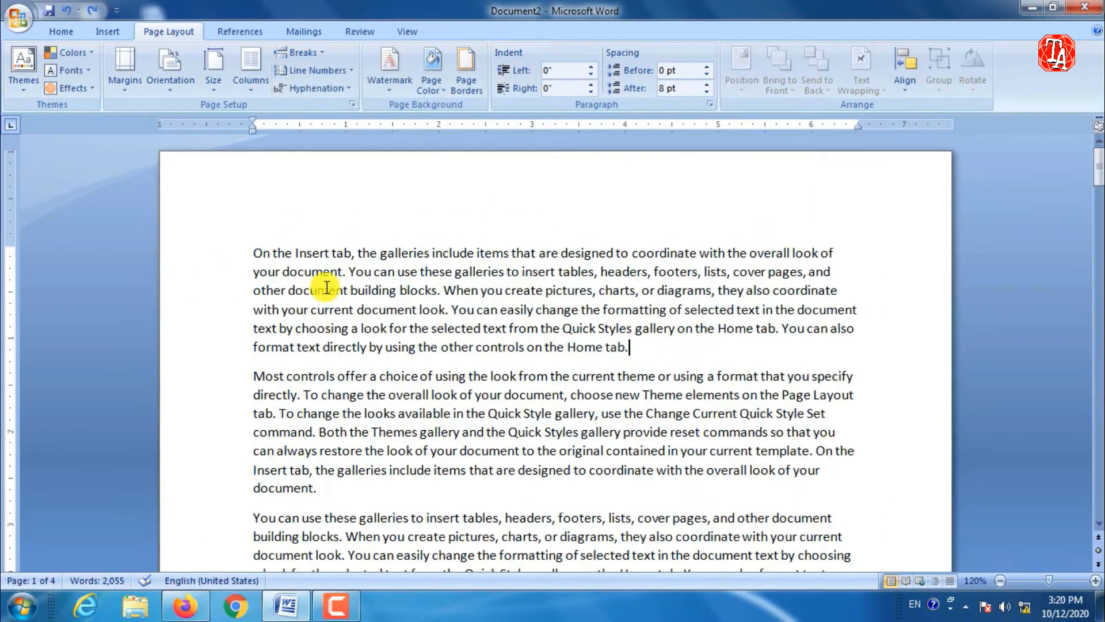
pyautogui.moveTo(247, 251); pyautogui.dragTo(582, 486)
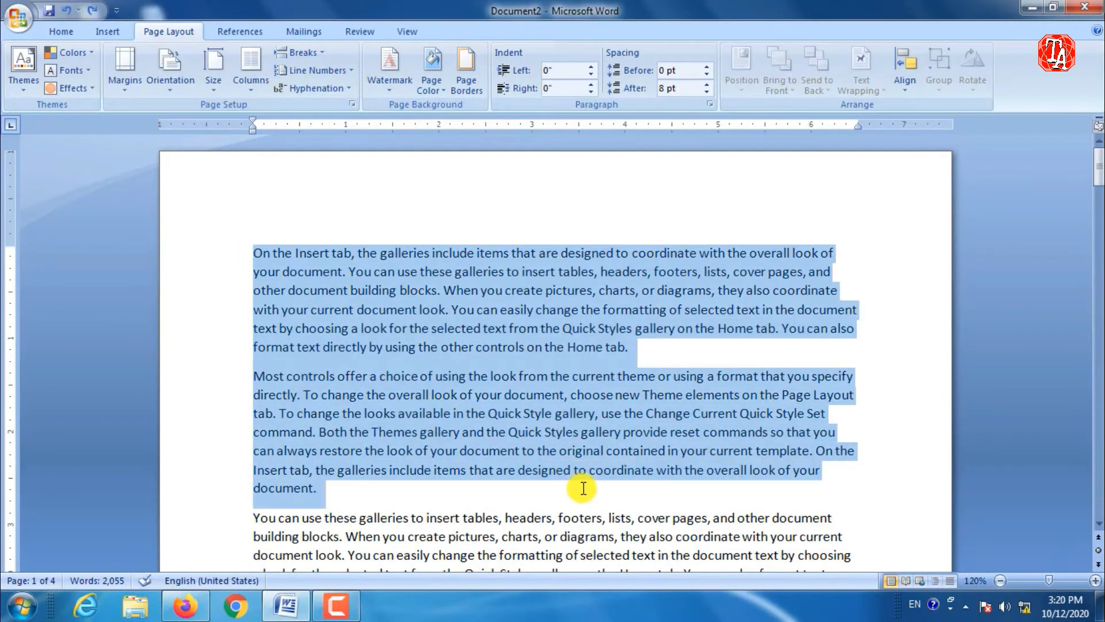
pyautogui.click(252, 74)
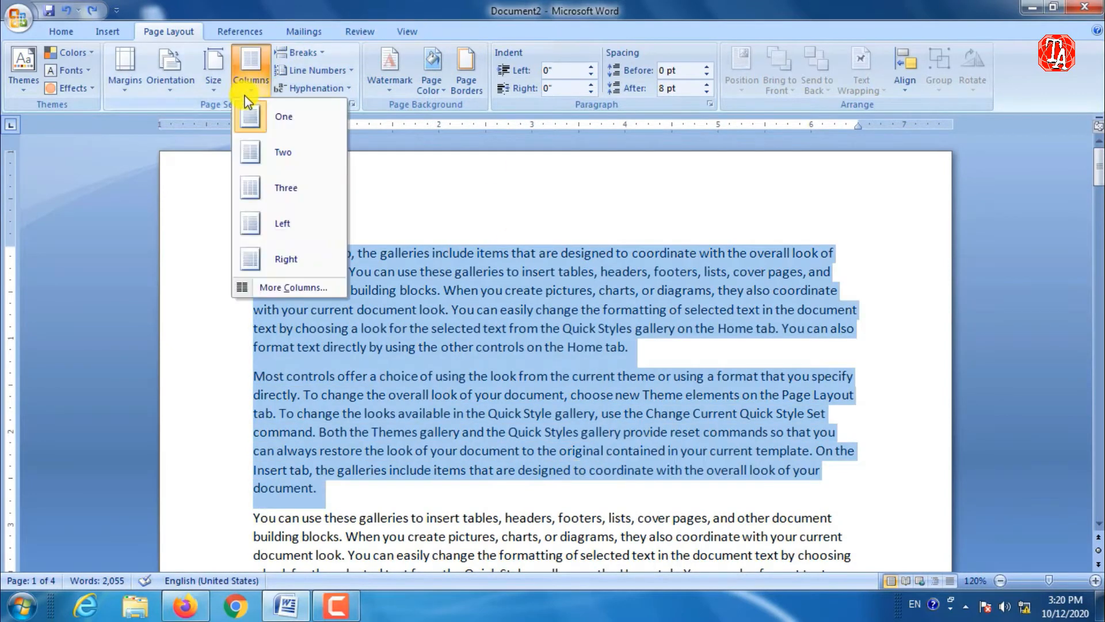
pyautogui.click(278, 161)
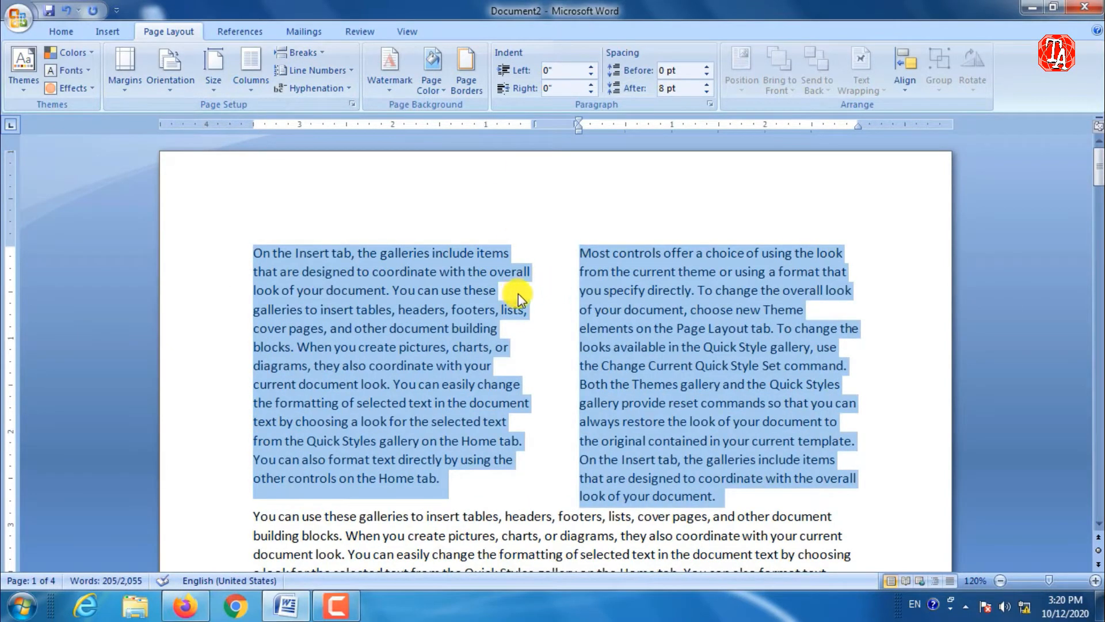
pyautogui.hotkey('ctrl', 'j')
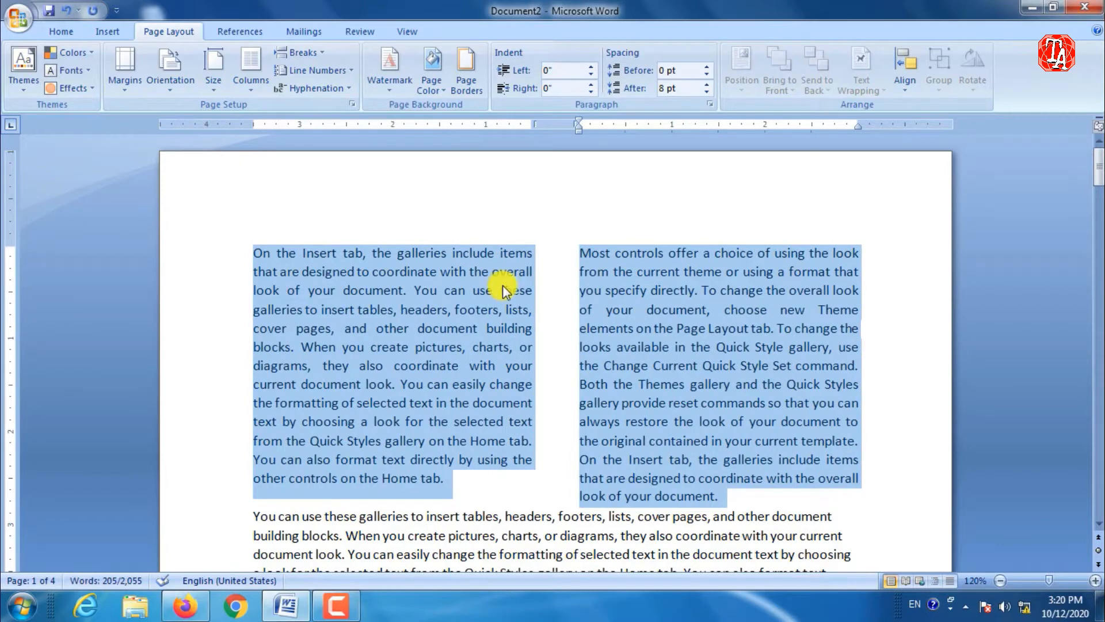
# Add a line between the columns of the first two paragraphs and deselect the text
pyautogui.click(252, 74)
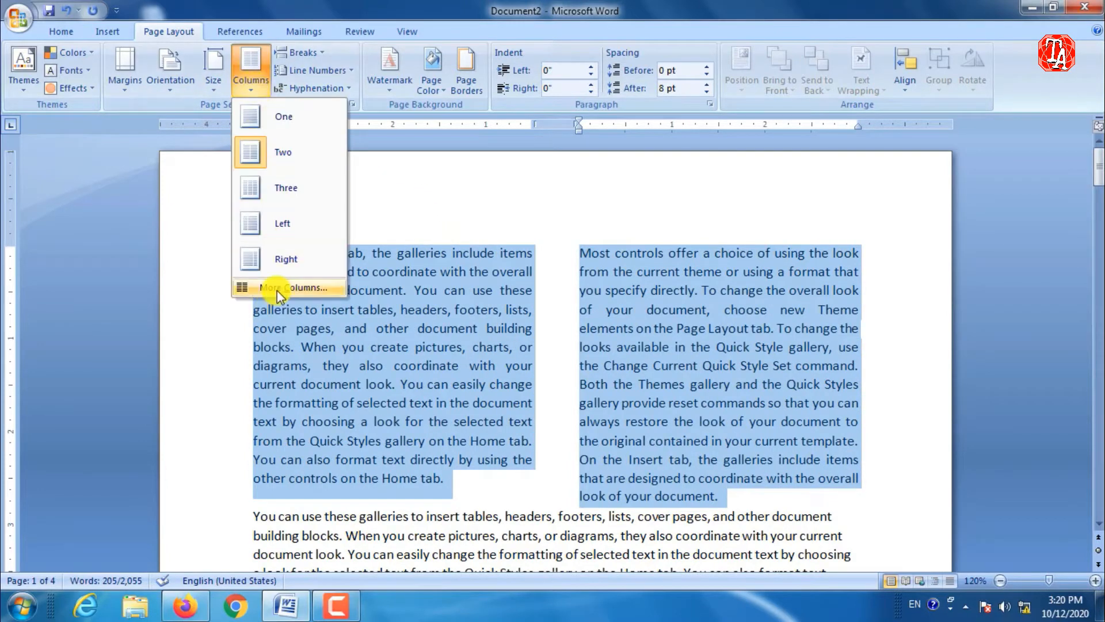
pyautogui.click(278, 290)
pyautogui.click(805, 107)
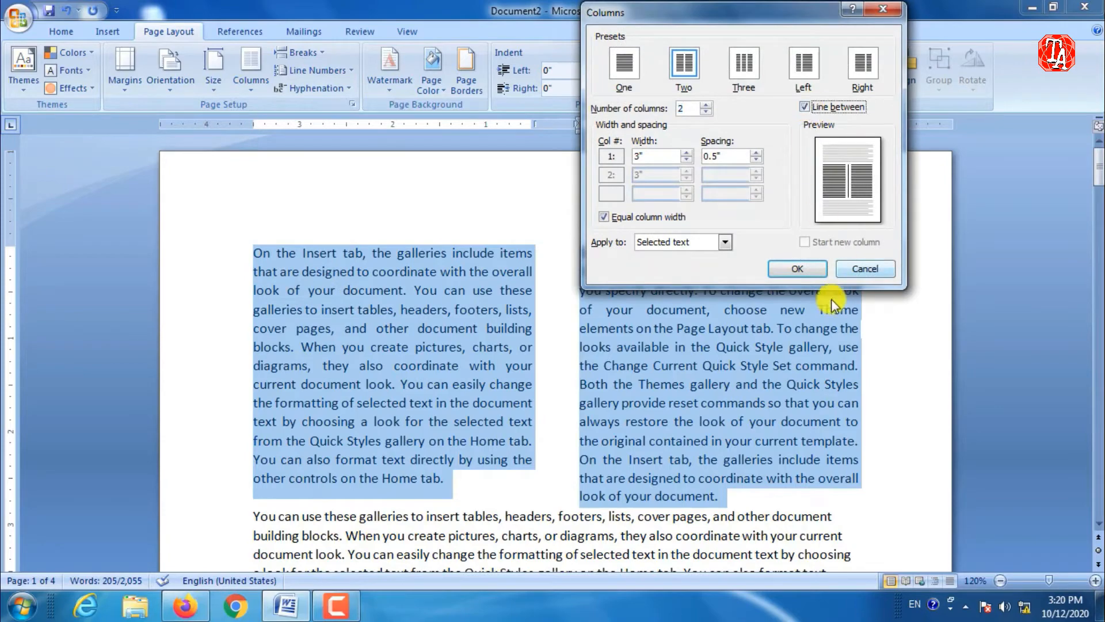
pyautogui.click(788, 269)
pyautogui.click(622, 345)
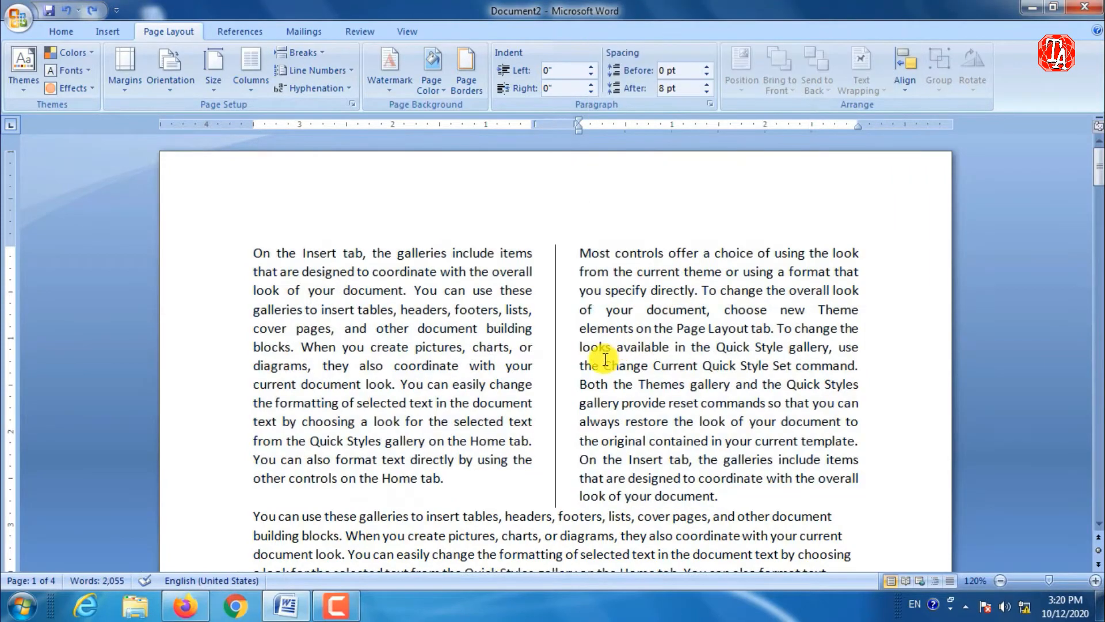
# Insert a column break before "You can easily change" in the first paragraph, then undo the break and the two-column layout
pyautogui.scroll(-2, 588, 326)
pyautogui.scroll(-1, 588, 326)
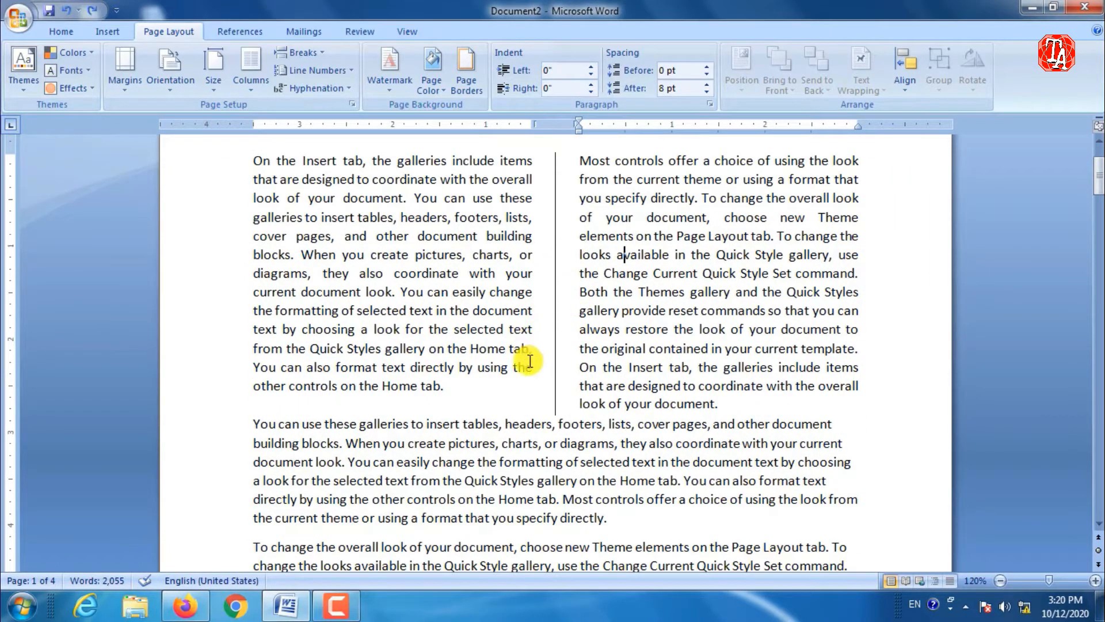
pyautogui.click(452, 388)
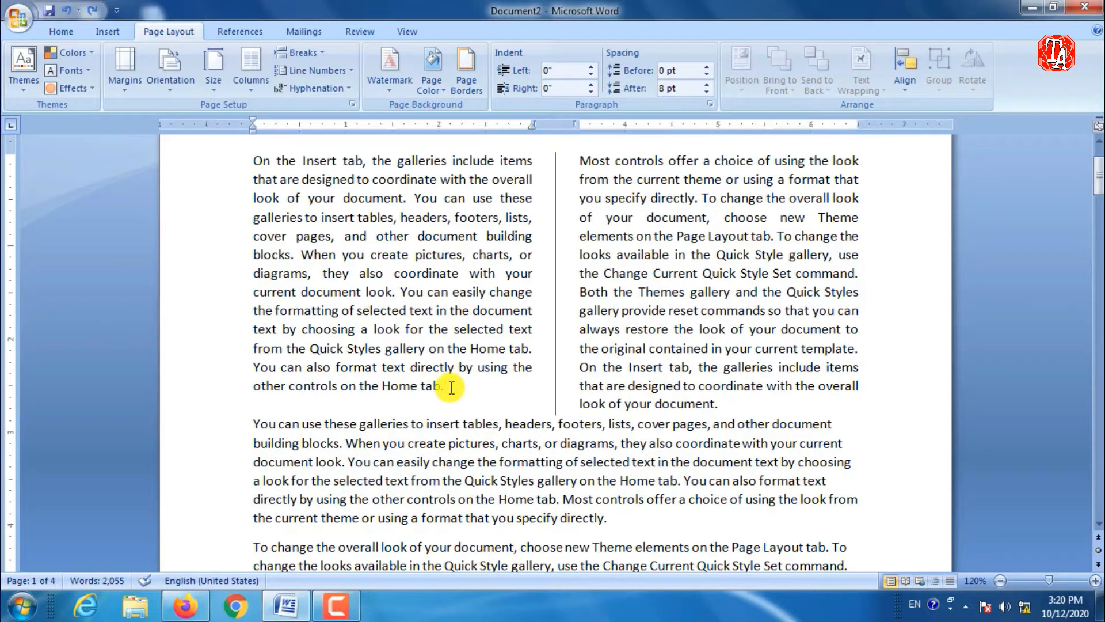
pyautogui.click(401, 292)
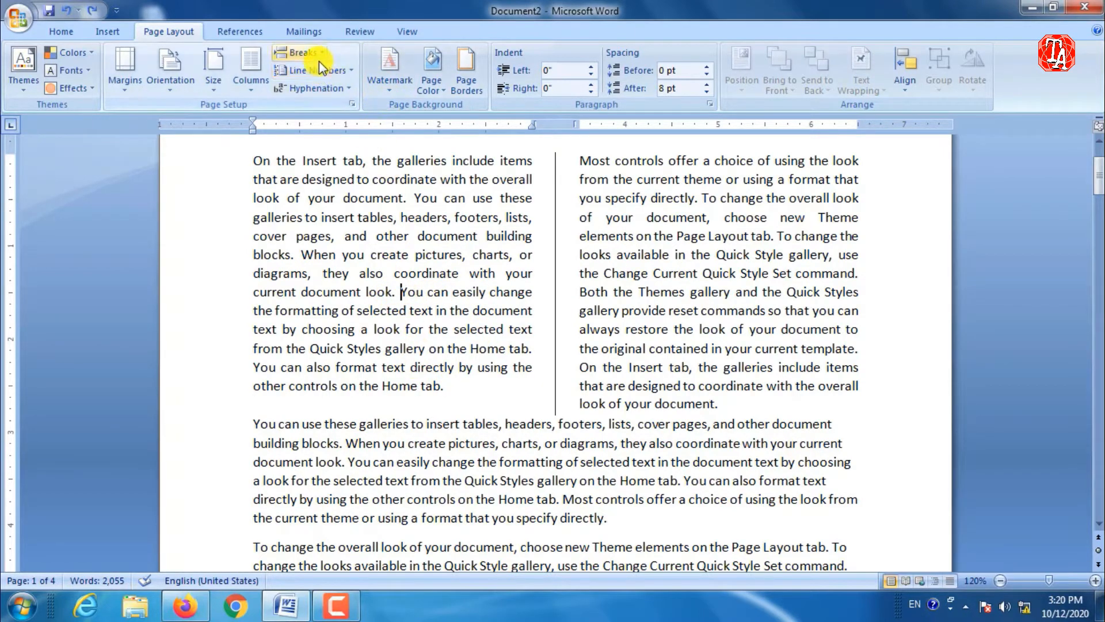
pyautogui.click(304, 53)
pyautogui.click(354, 140)
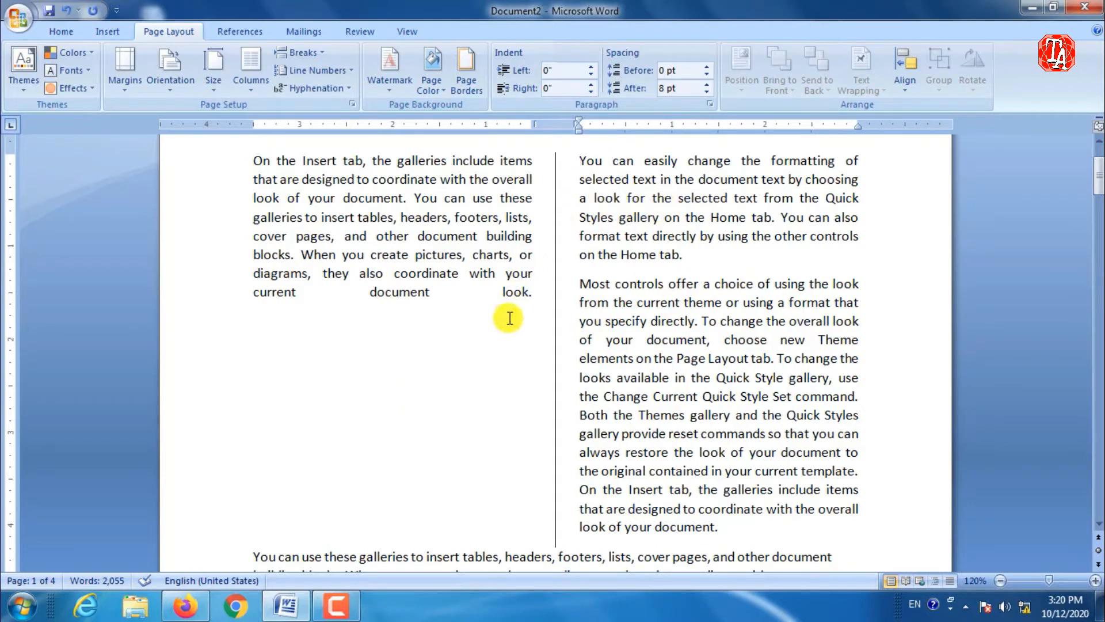
pyautogui.hotkey('ctrl', 'z')
pyautogui.hotkey('ctrl', 'z')
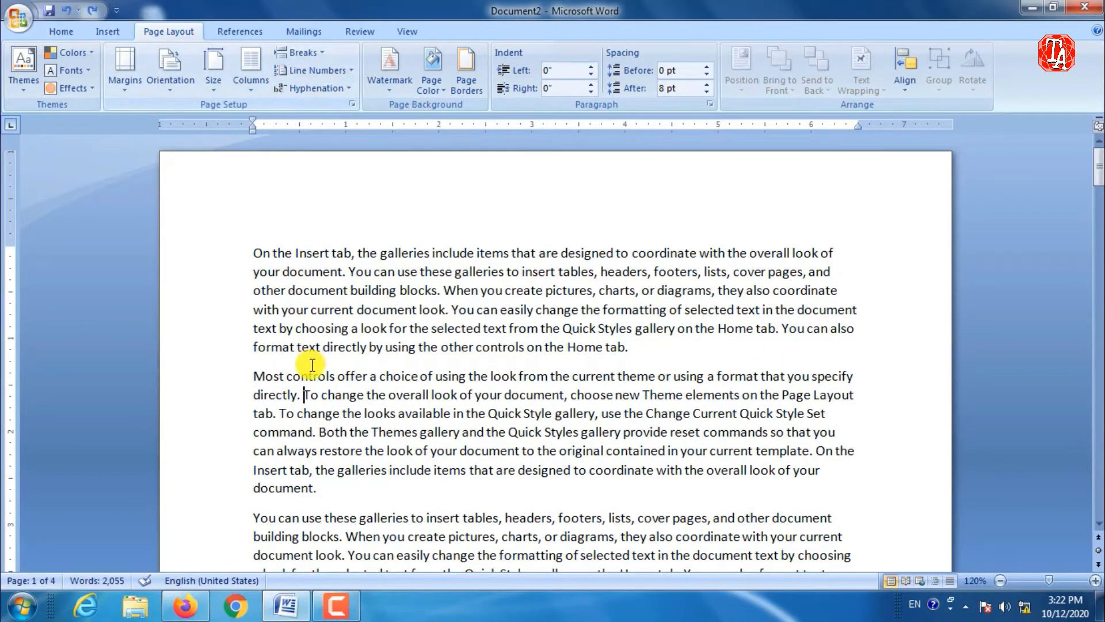
# Try a paragraph break before "To change the overall look" in the second paragraph, then remove it
pyautogui.click(302, 395)
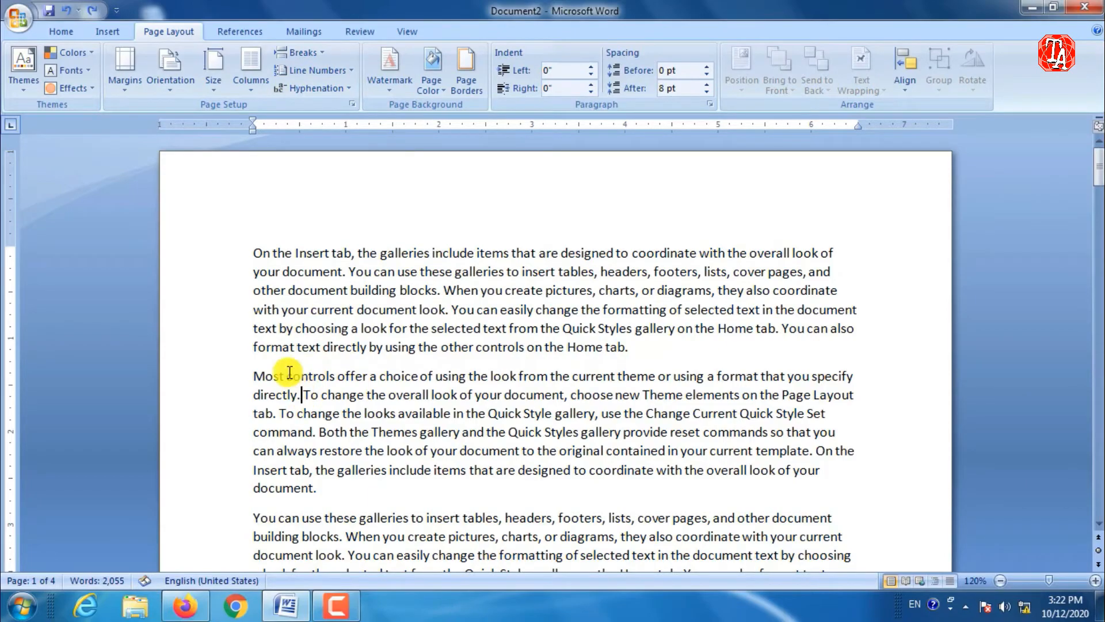
pyautogui.scroll(5, 288, 382)
pyautogui.scroll(-4, 299, 380)
pyautogui.scroll(-2, 245, 348)
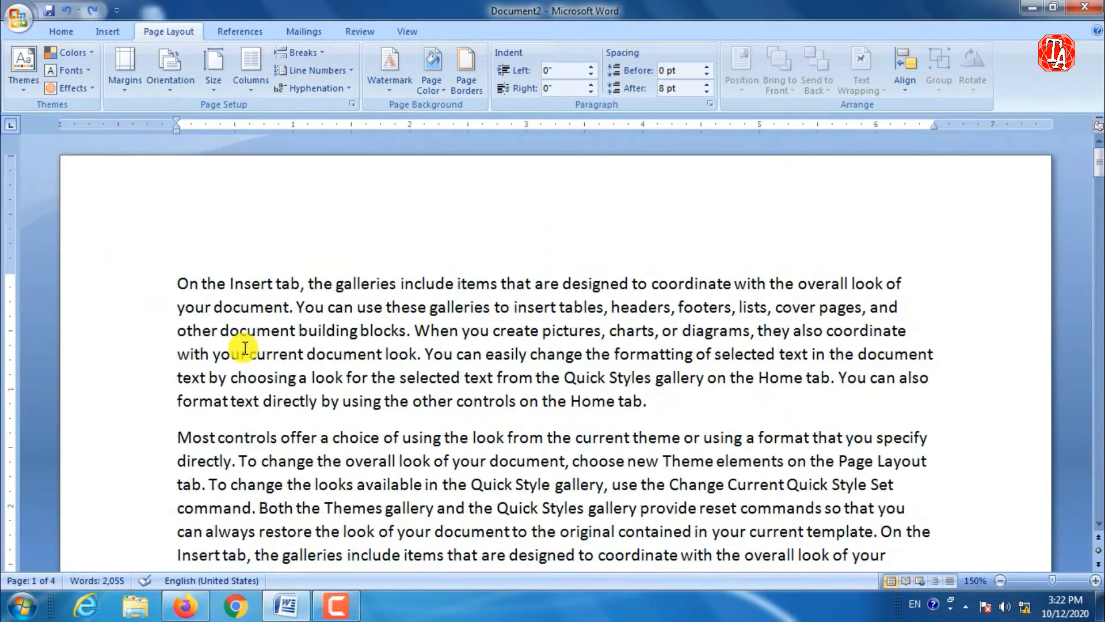
pyautogui.scroll(-2, 270, 415)
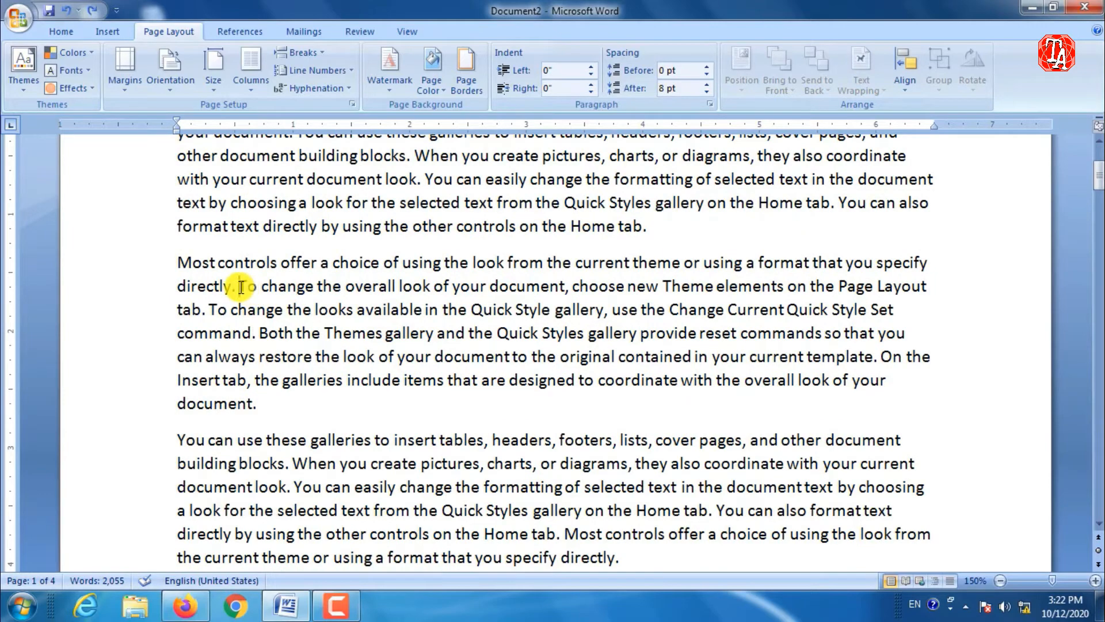
pyautogui.press('Return')
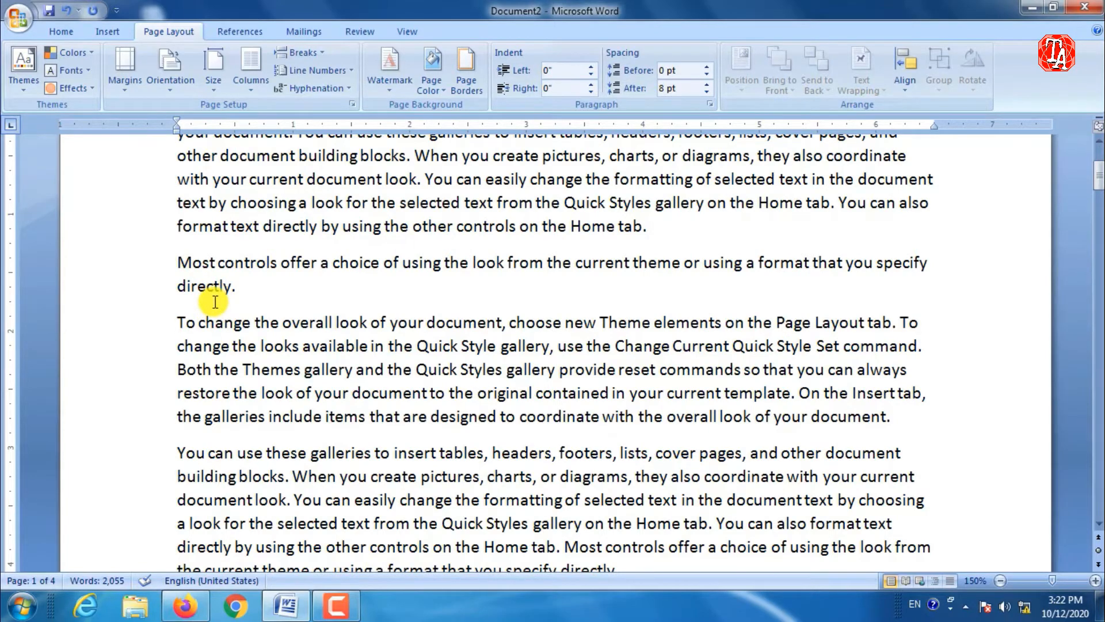
pyautogui.press('BackSpace')
pyautogui.press('Return')
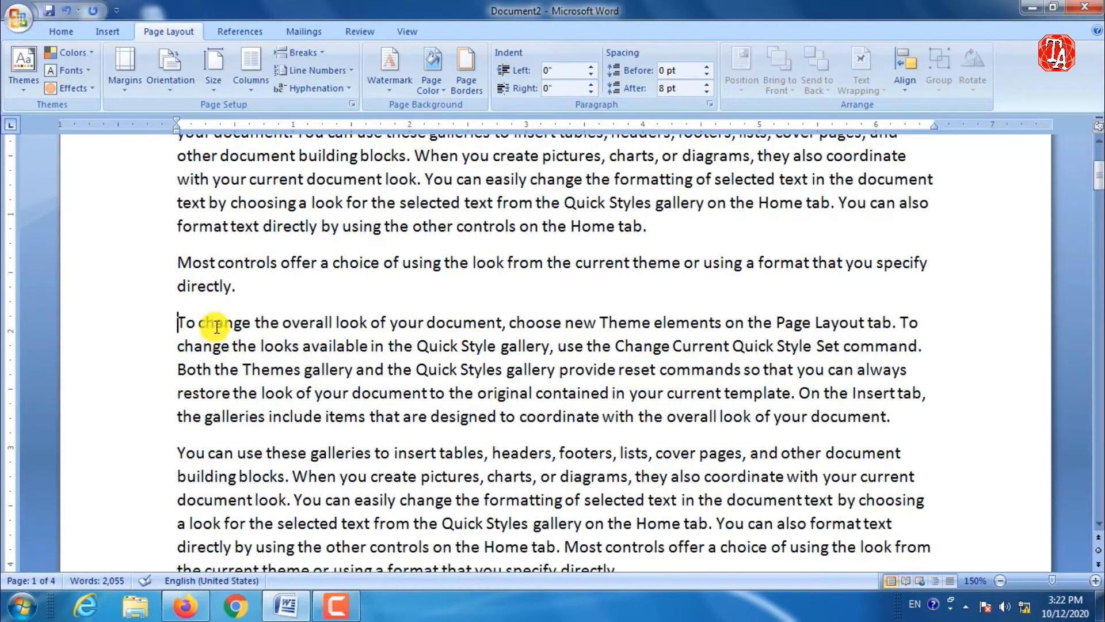
pyautogui.press('BackSpace')
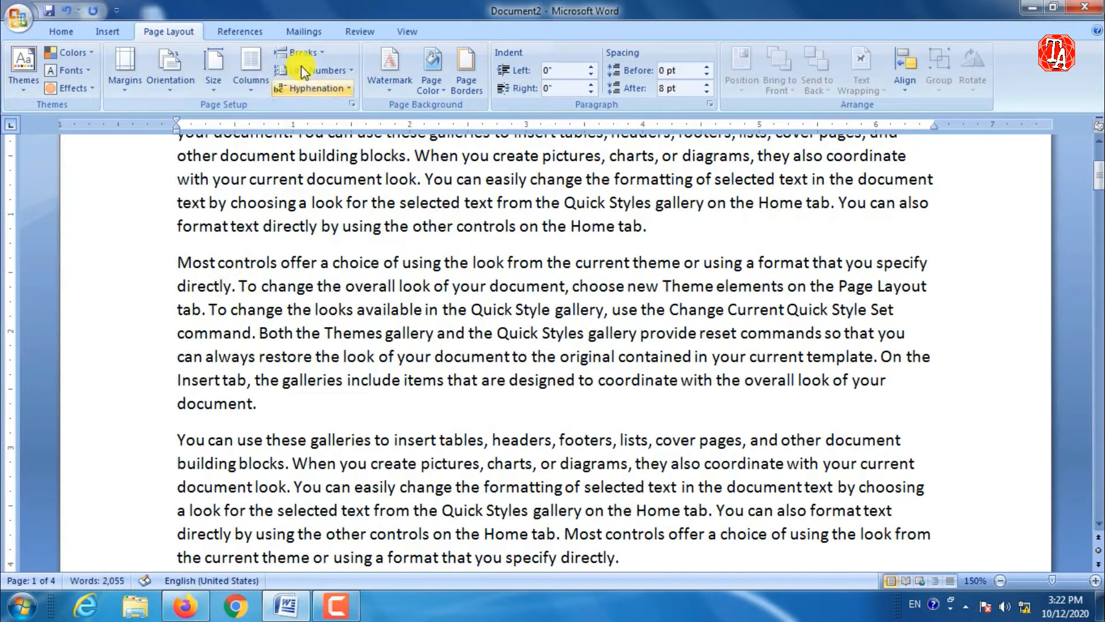
# Insert a text wrapping break after "directly." in the second paragraph, then delete the break
pyautogui.click(310, 49)
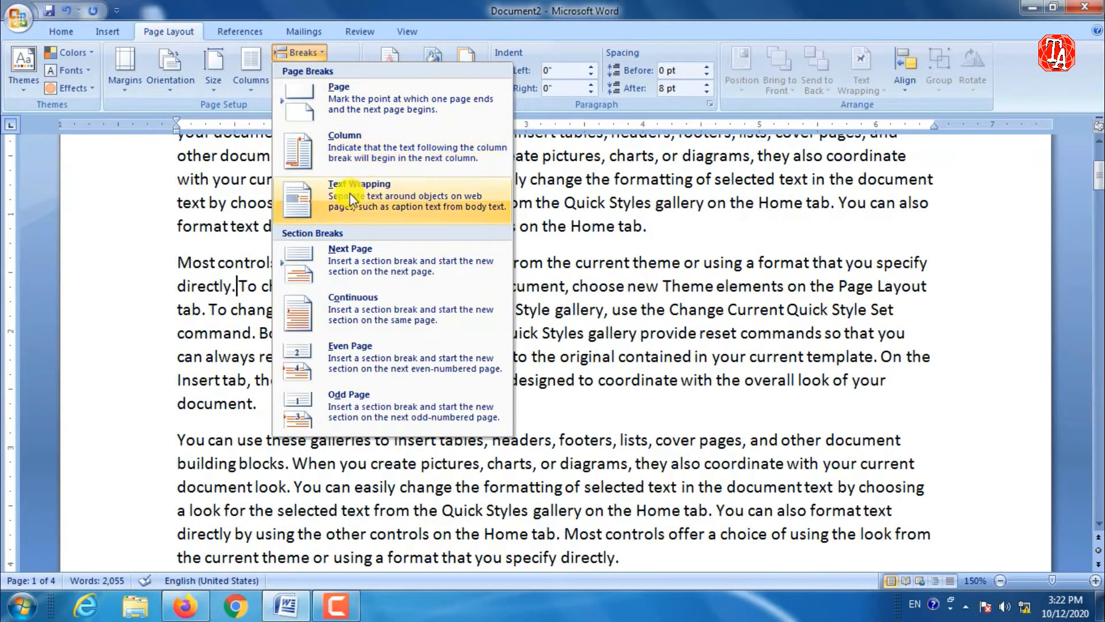
pyautogui.click(383, 198)
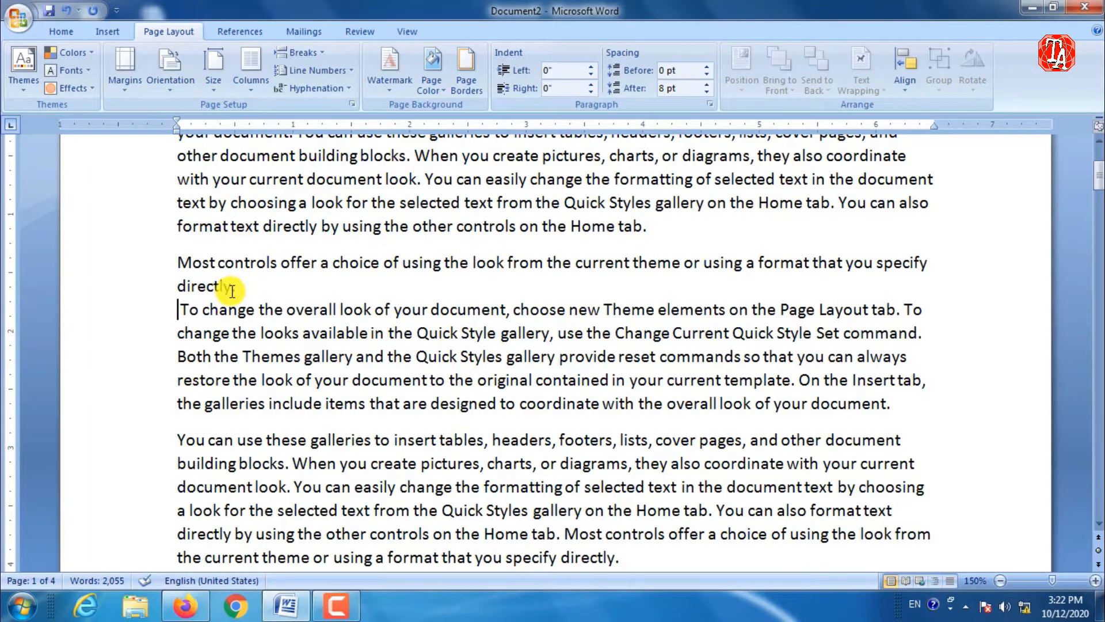
pyautogui.press('BackSpace')
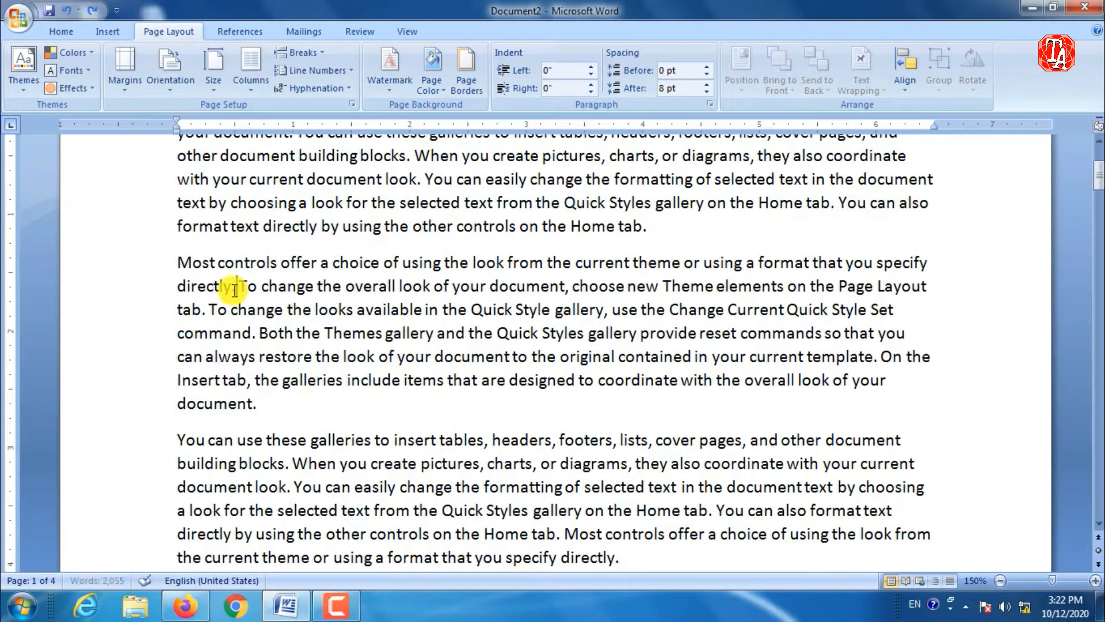
pyautogui.click(319, 54)
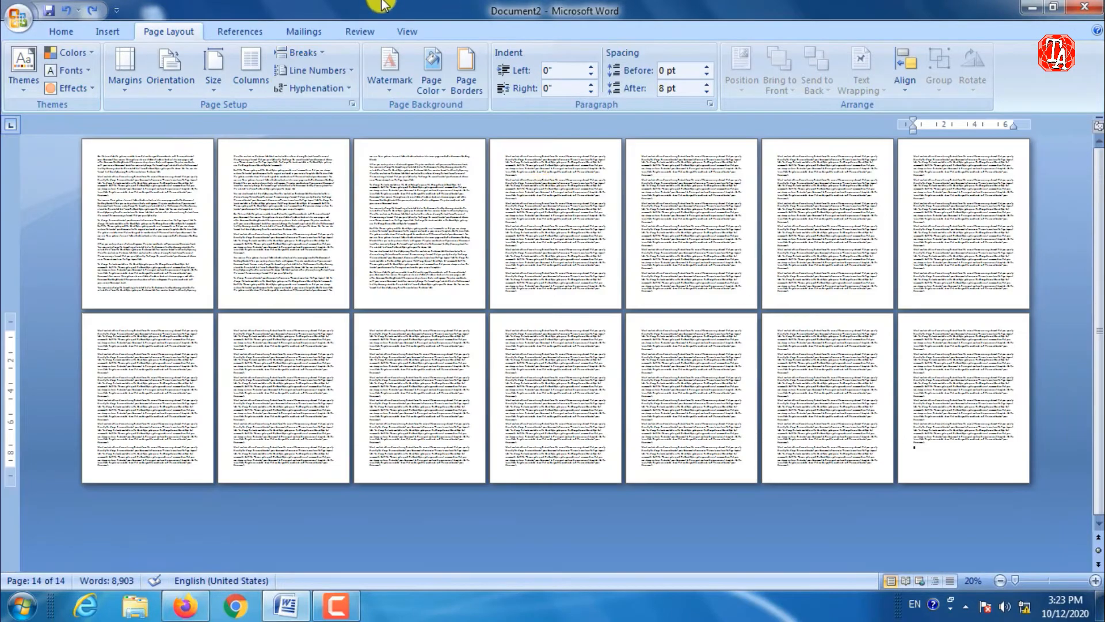
# Look through the pages, open the header area, examine the header and footer labels across the document, and close header editing
pyautogui.scroll(4, 338, 185)
pyautogui.scroll(-12, 341, 244)
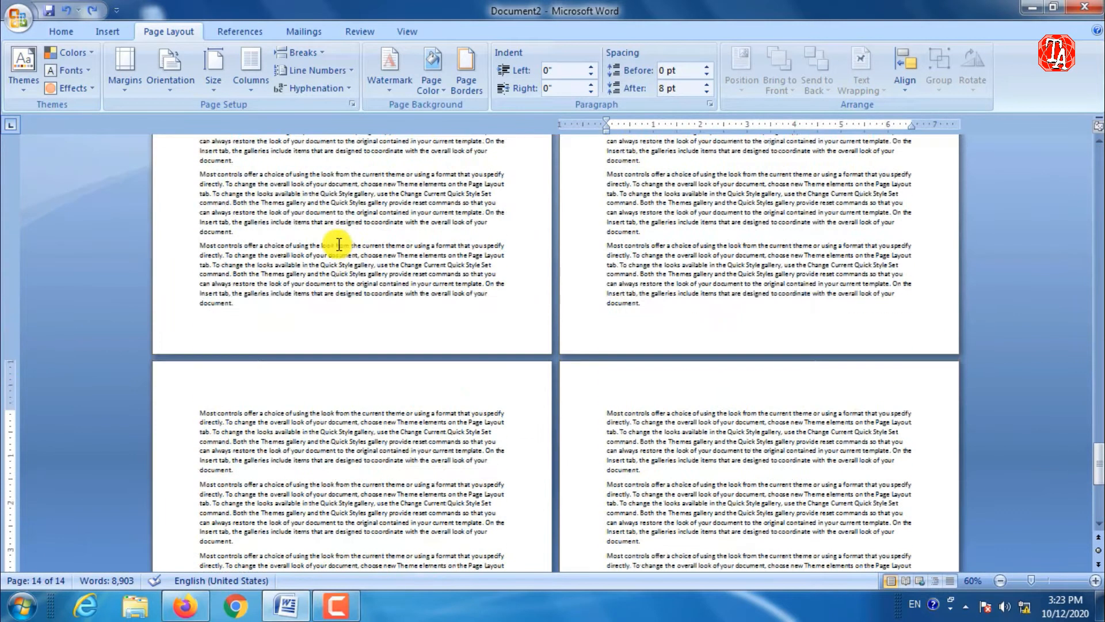
pyautogui.scroll(10, 321, 247)
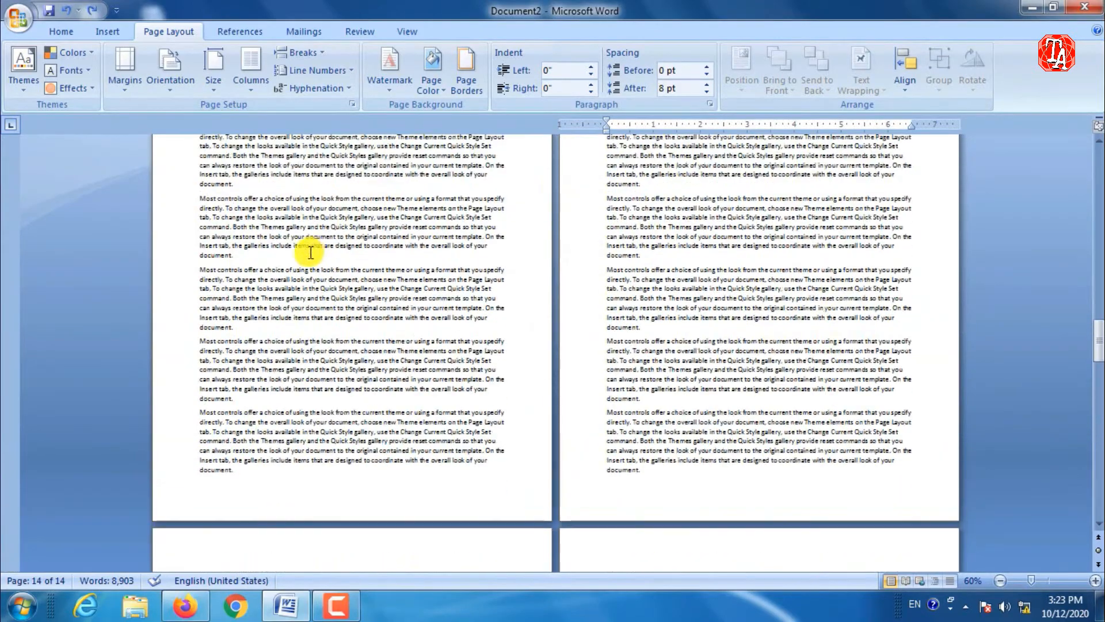
pyautogui.scroll(10, 270, 267)
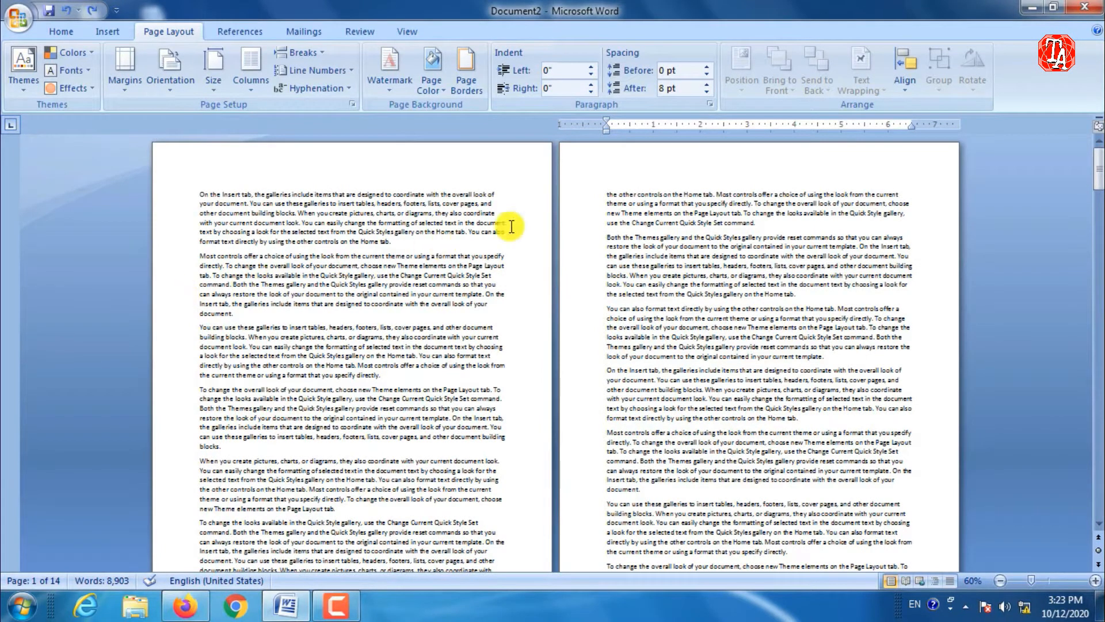
pyautogui.doubleClick(509, 175)
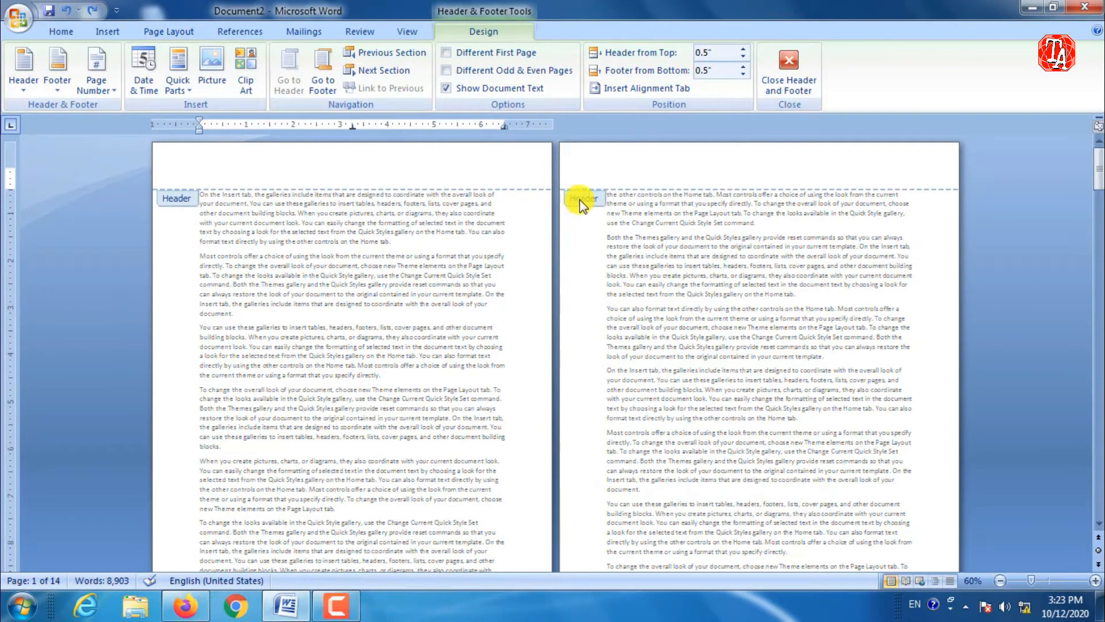
pyautogui.scroll(-5, 606, 215)
pyautogui.scroll(-4, 601, 217)
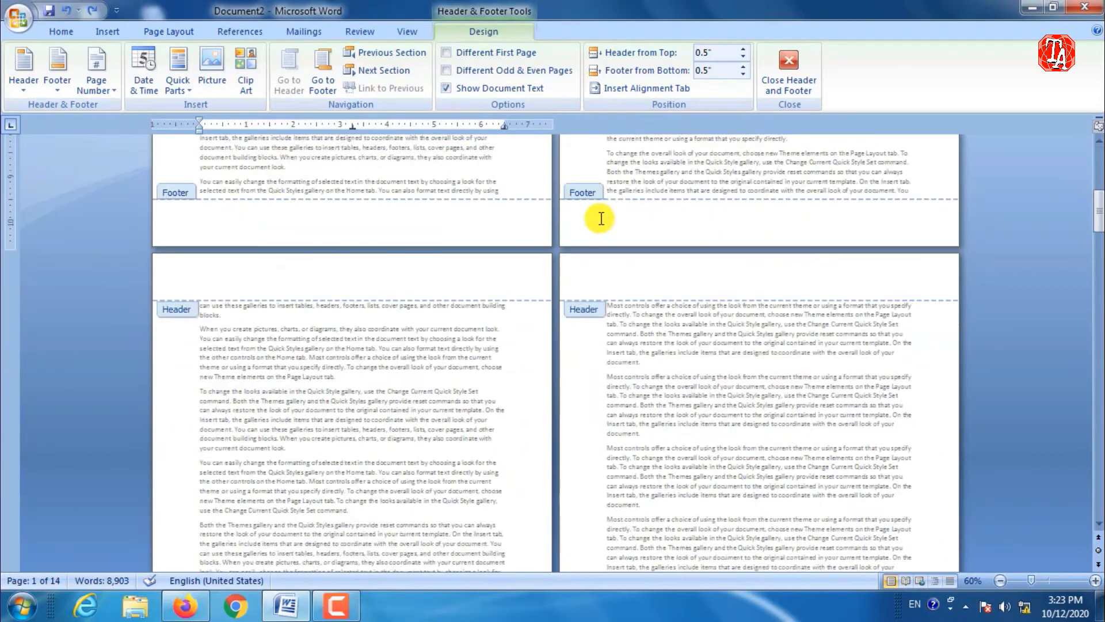
pyautogui.scroll(-5, 493, 257)
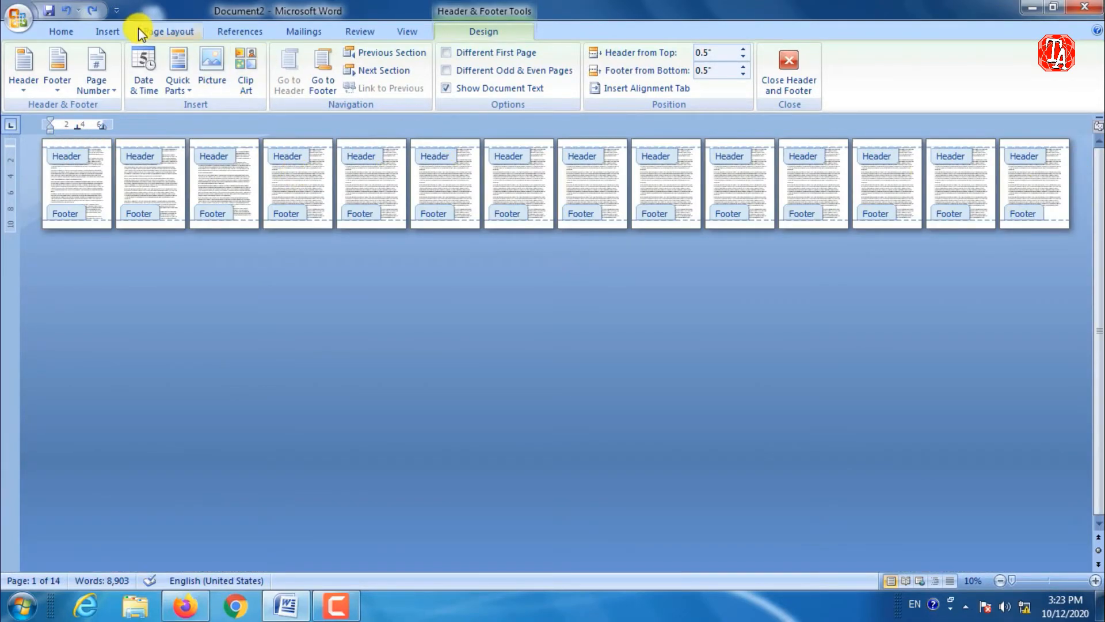
pyautogui.click(165, 28)
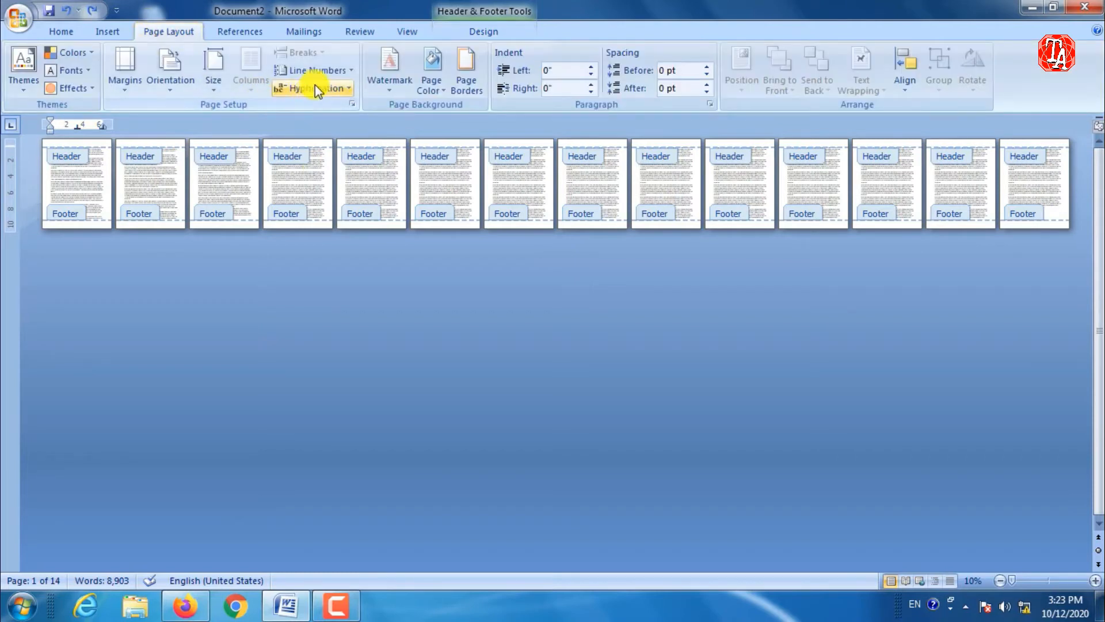
pyautogui.click(289, 313)
pyautogui.doubleClick(291, 178)
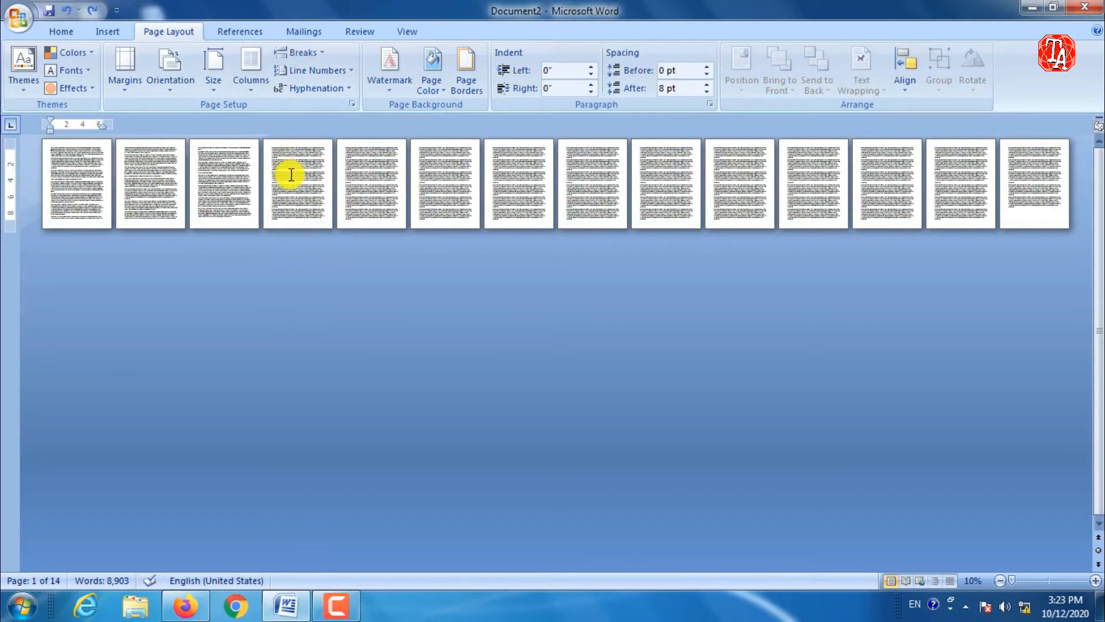
# Insert a Next Page section break at the end of the text on the third page
pyautogui.click(299, 52)
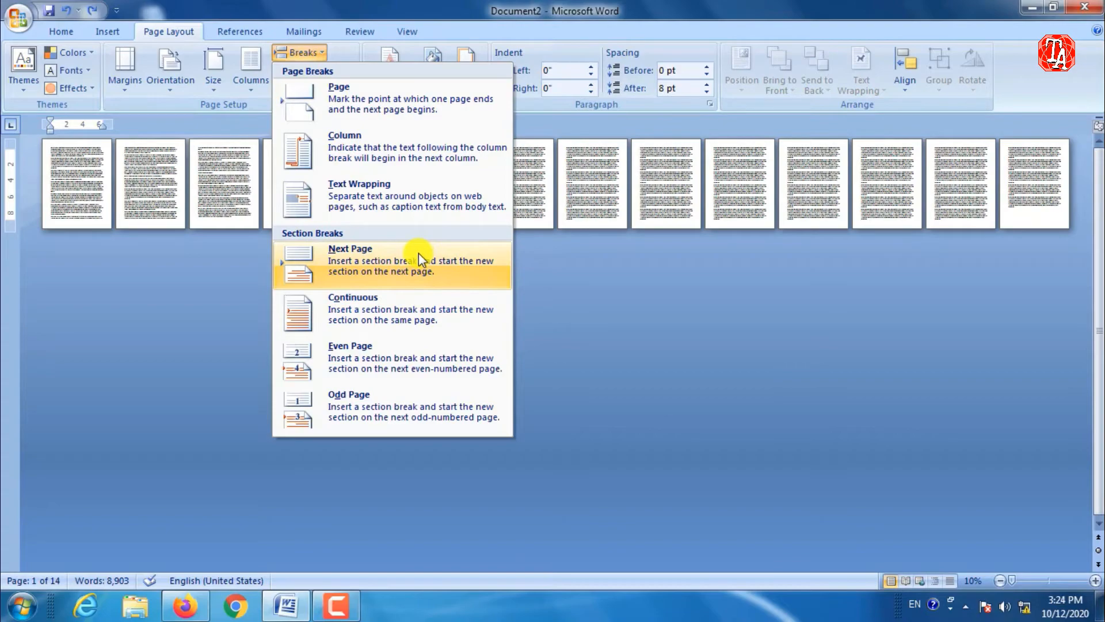
pyautogui.click(552, 289)
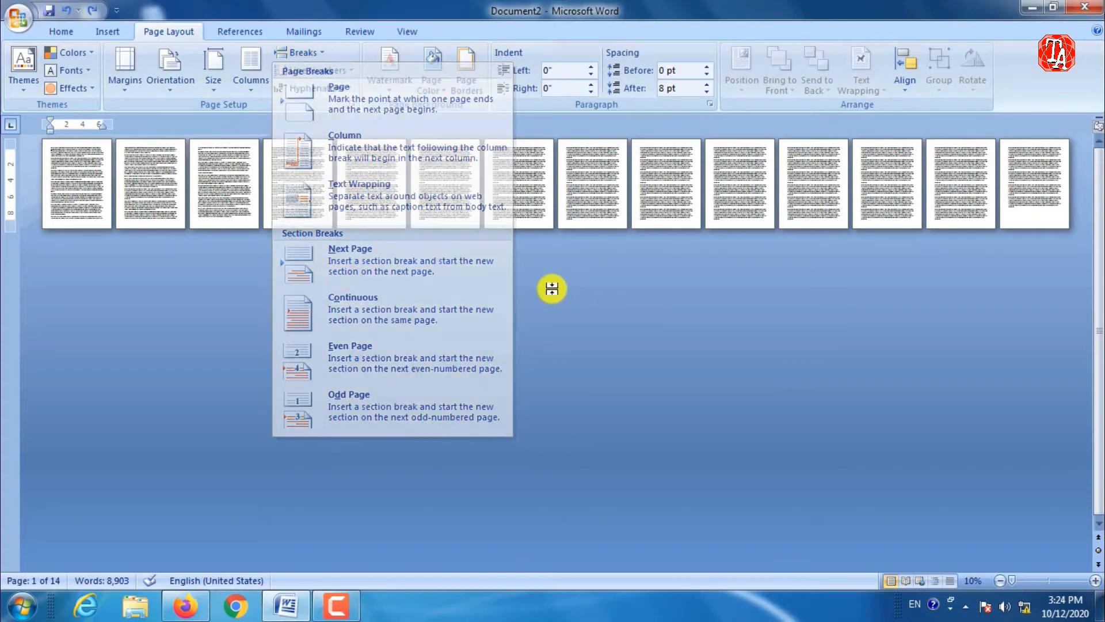
pyautogui.scroll(9, 237, 219)
pyautogui.scroll(-4, 356, 253)
pyautogui.scroll(-2, 355, 253)
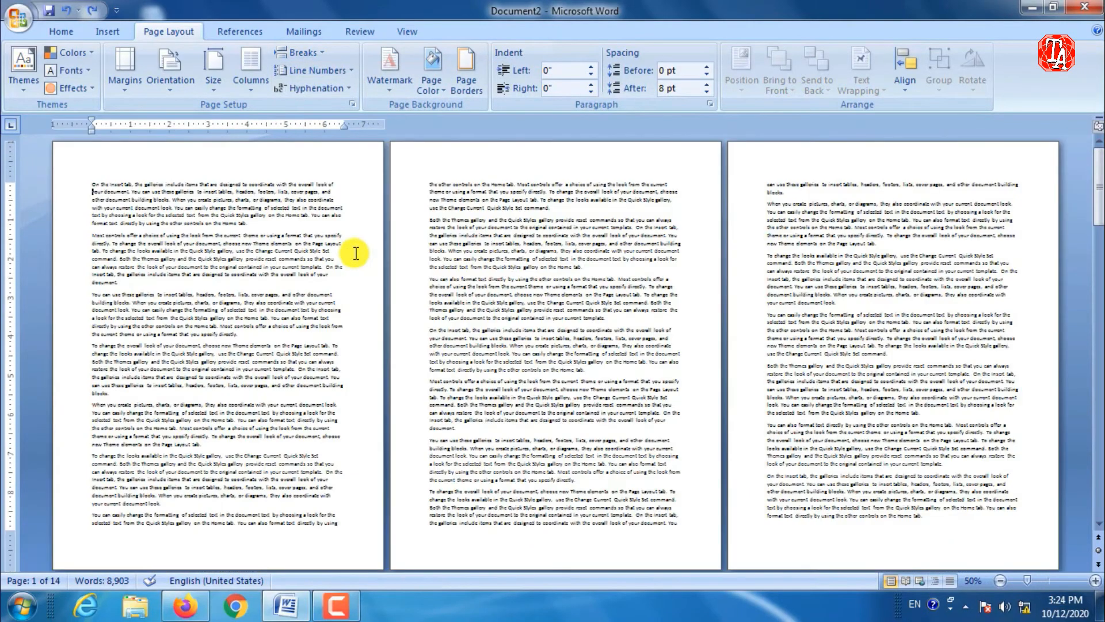
pyautogui.scroll(-2, 836, 289)
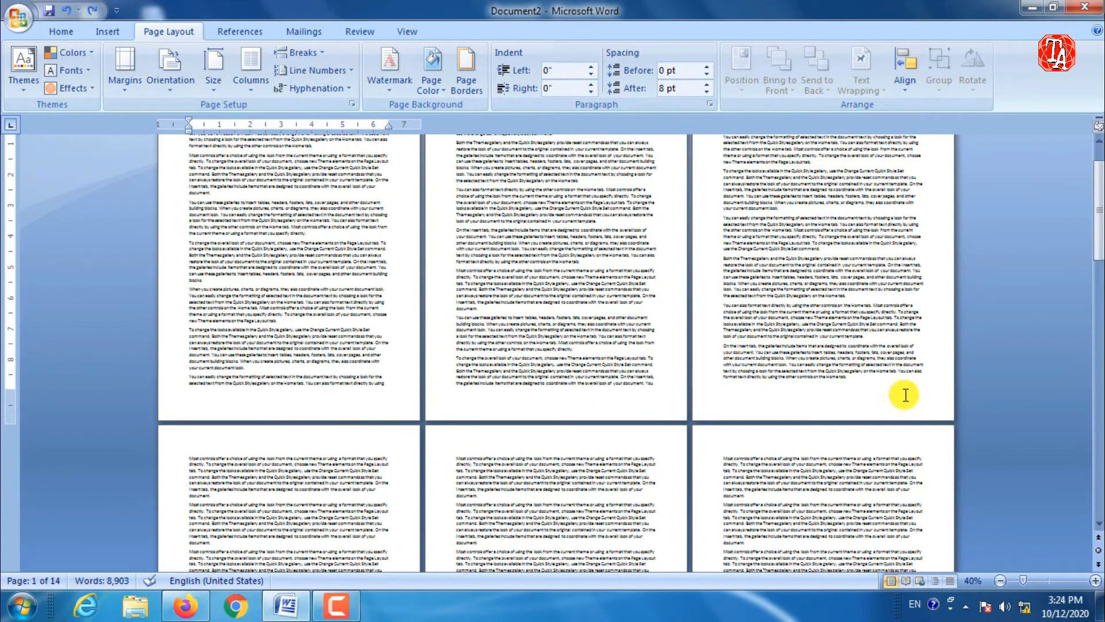
pyautogui.click(870, 379)
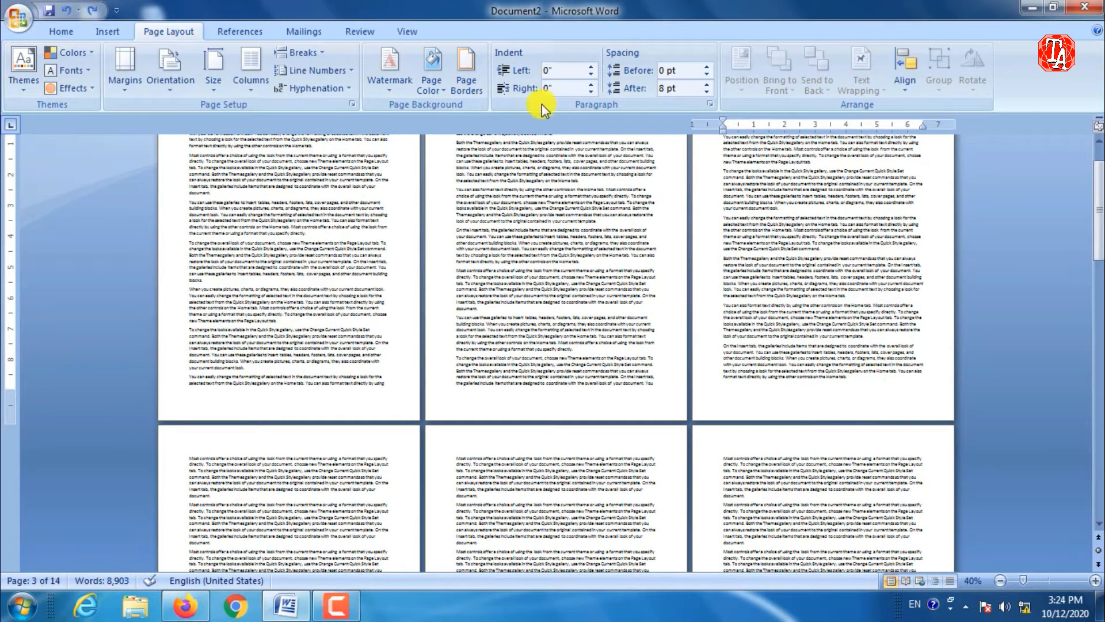
pyautogui.click(320, 54)
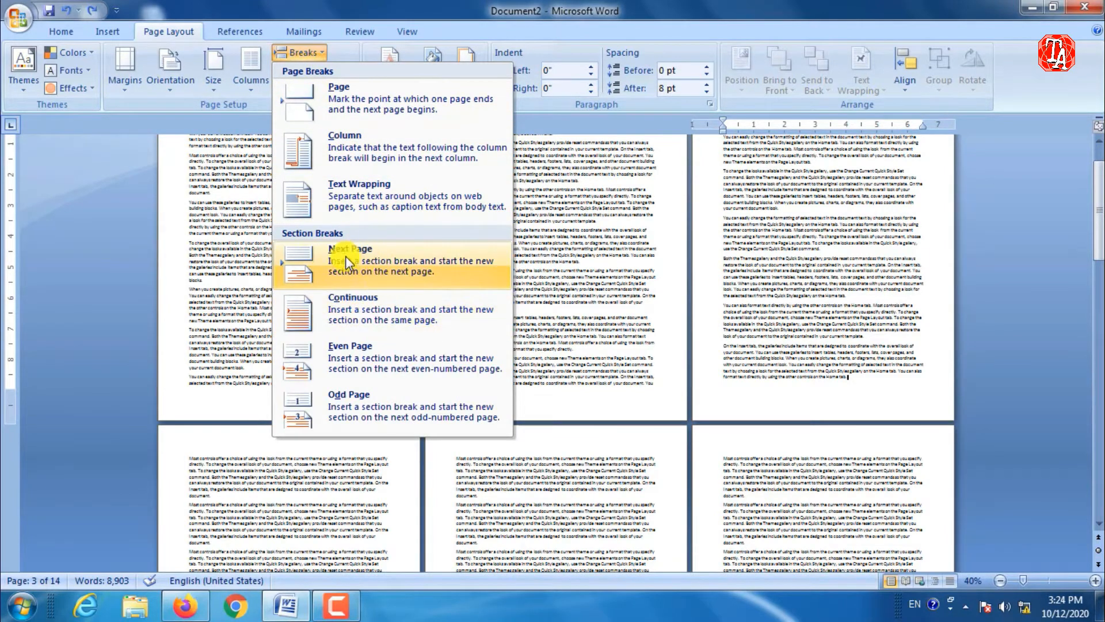
pyautogui.click(396, 271)
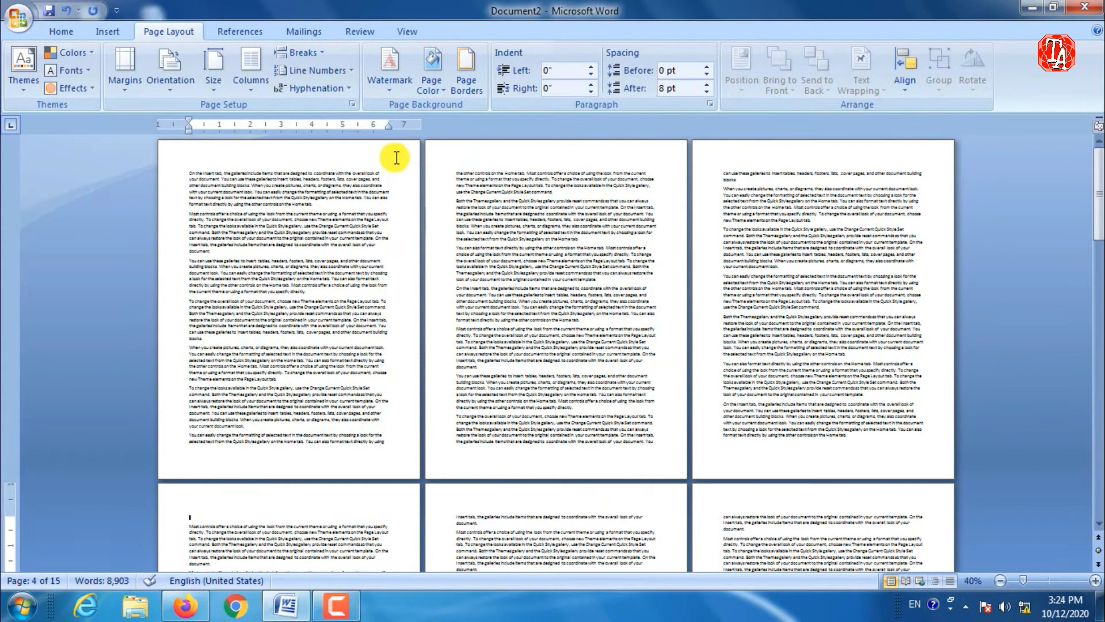
# Enter ABC in the header of the first section and check the headers on both sections' pages
pyautogui.doubleClick(396, 164)
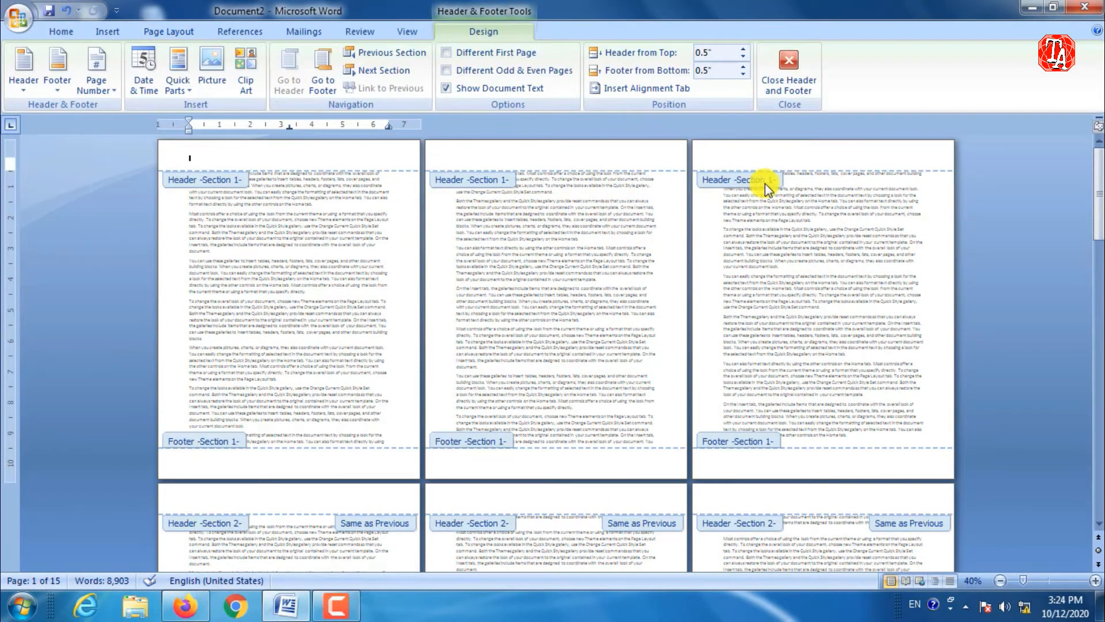
pyautogui.scroll(-5, 753, 208)
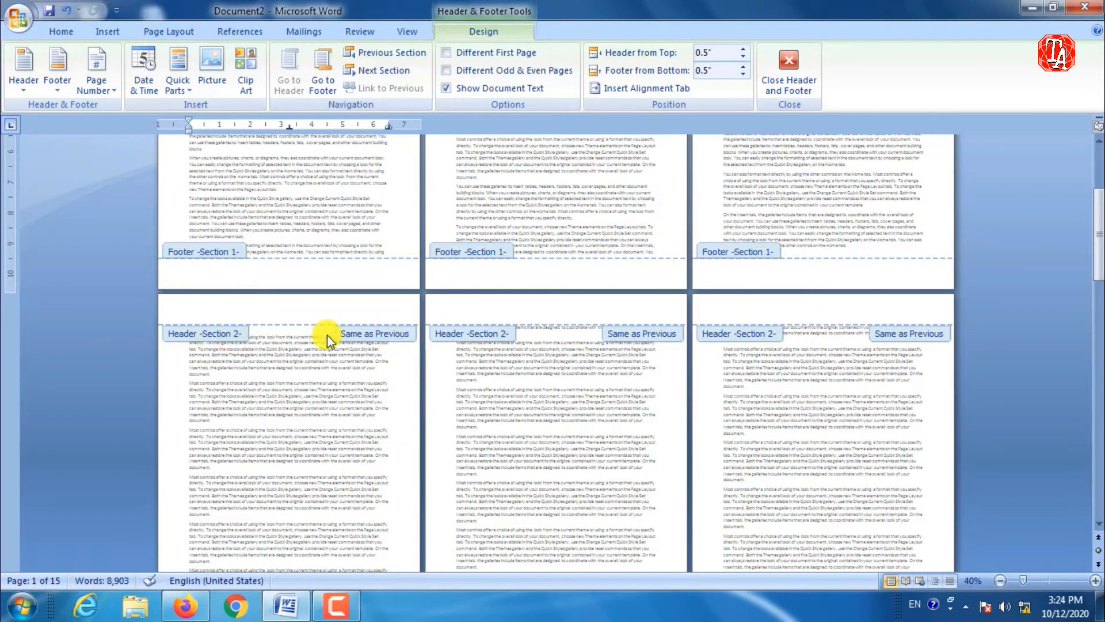
pyautogui.scroll(-3, 478, 331)
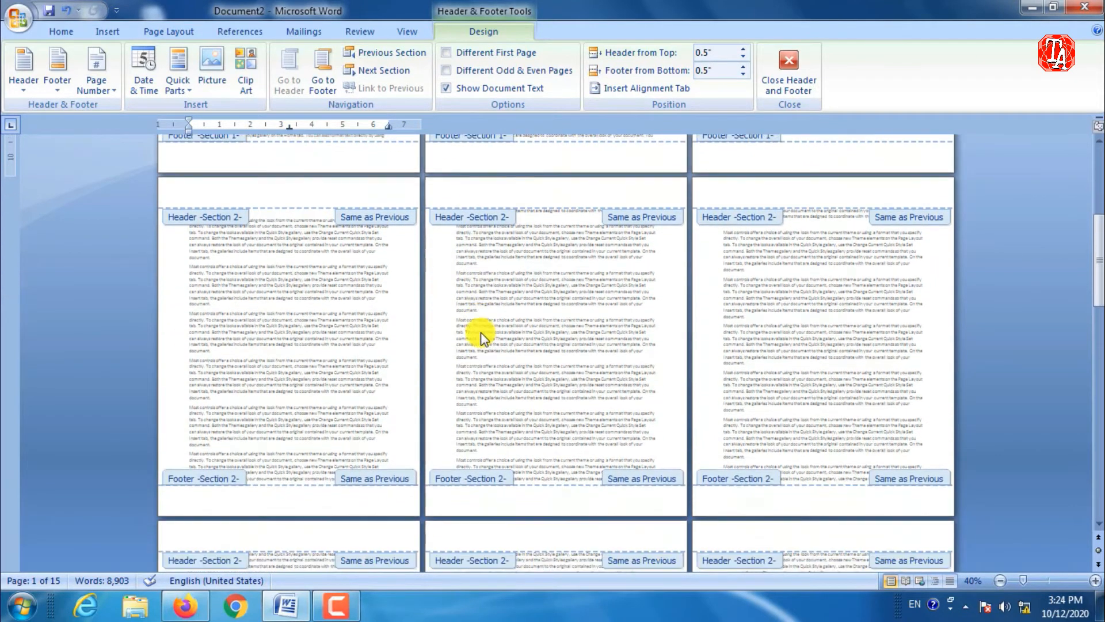
pyautogui.scroll(3, 481, 333)
pyautogui.scroll(5, 481, 320)
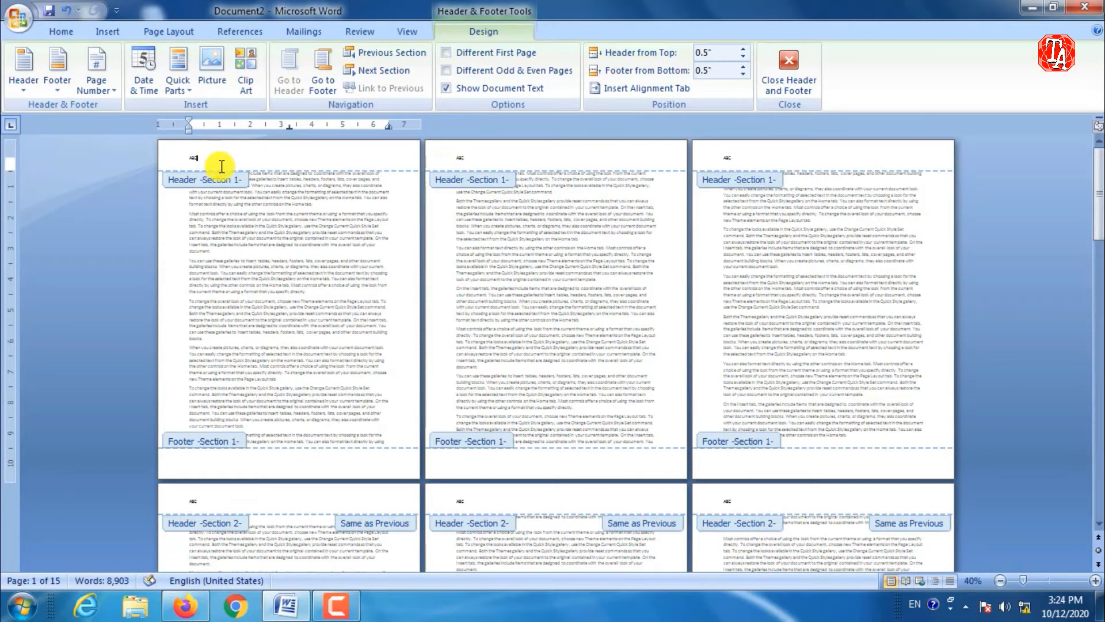
pyautogui.scroll(-3, 518, 371)
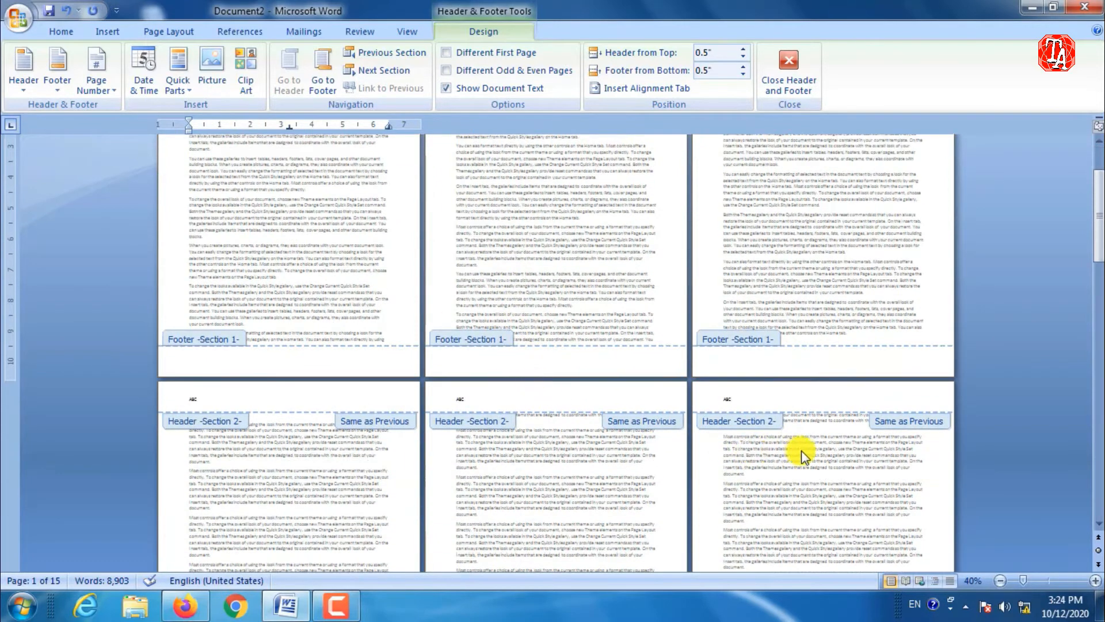
pyautogui.scroll(-3, 610, 337)
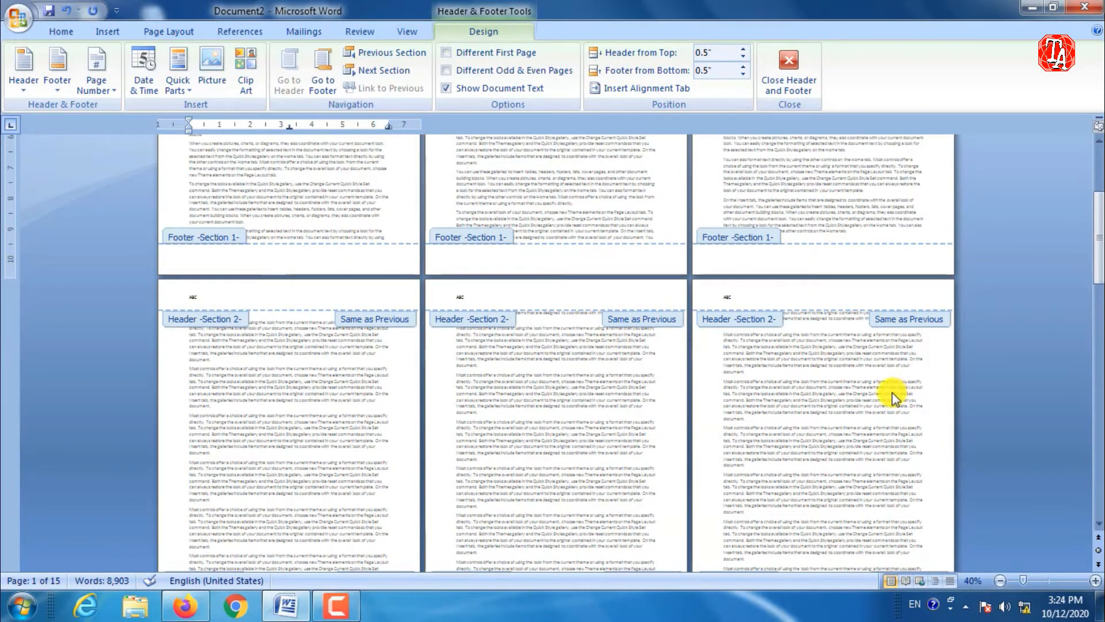
# Unlink the second section's header from the previous section
pyautogui.click(465, 298)
pyautogui.doubleClick(462, 298)
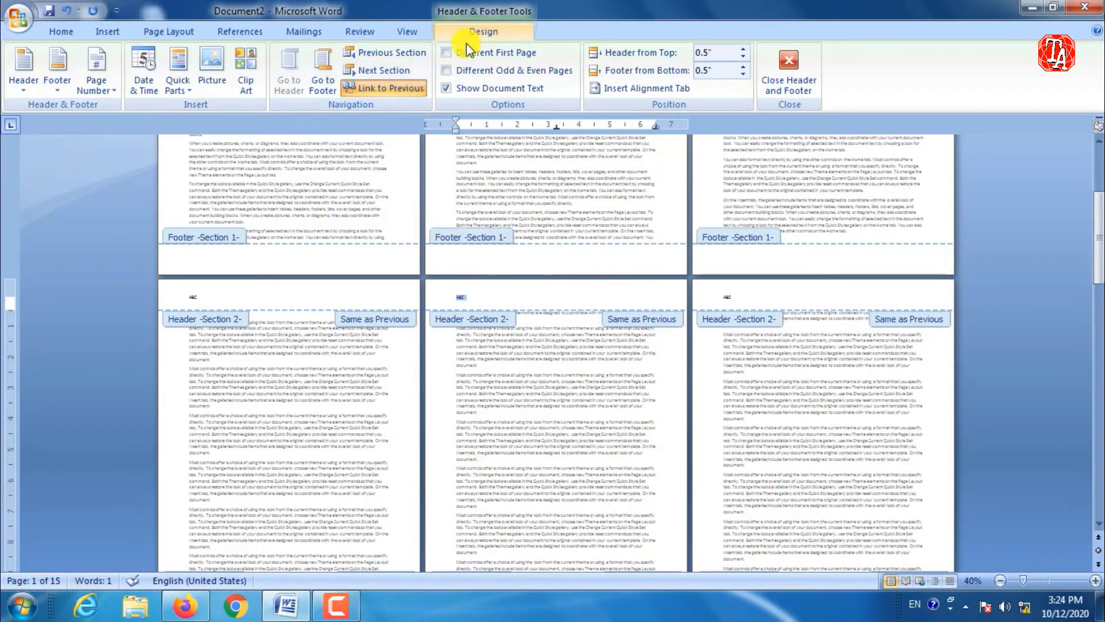
pyautogui.click(386, 92)
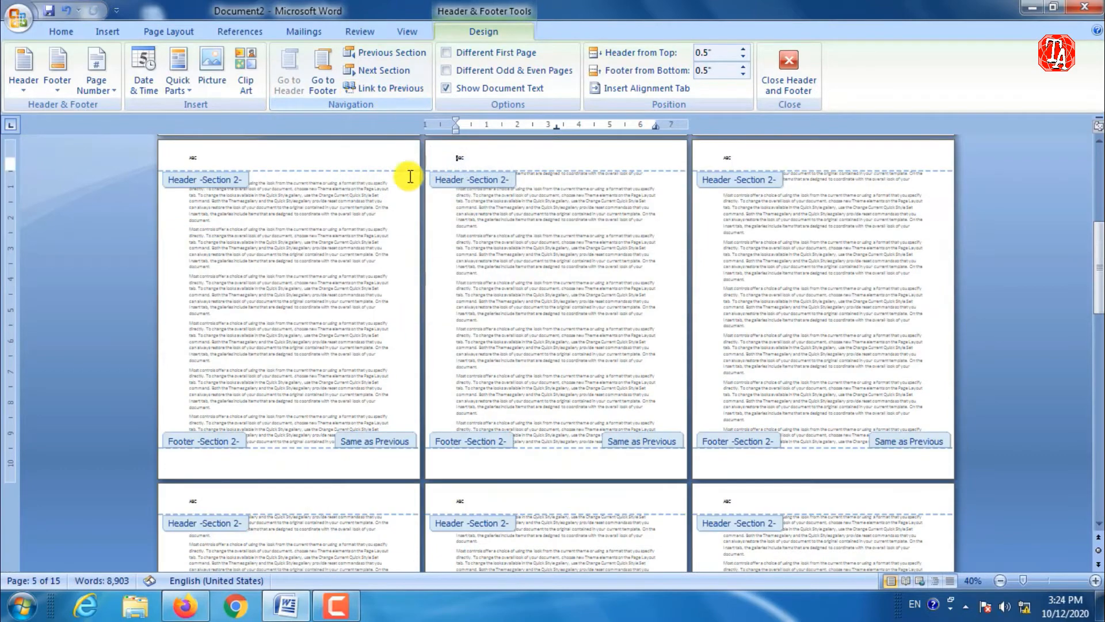
# Delete the ABC text from the second section's header, close header editing, and return to the first pages
pyautogui.moveTo(462, 159)
pyautogui.mouseDown()
pyautogui.moveTo(440, 155)
pyautogui.moveTo(466, 164)
pyautogui.mouseUp()
pyautogui.click(476, 164)
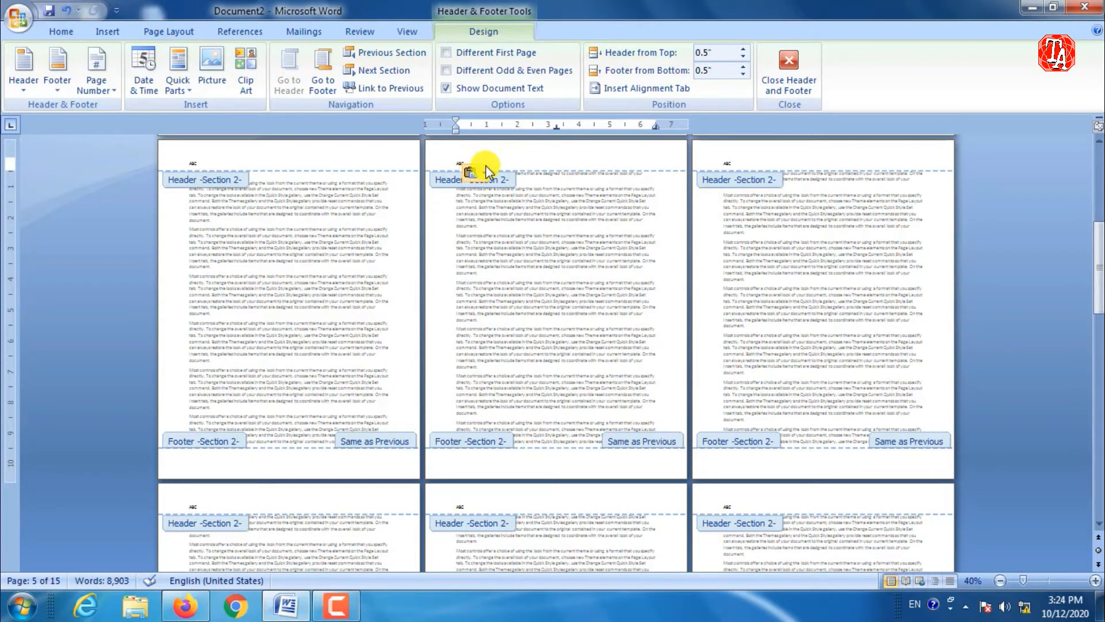
pyautogui.press('BackSpace')
pyautogui.doubleClick(568, 297)
pyautogui.scroll(8, 568, 298)
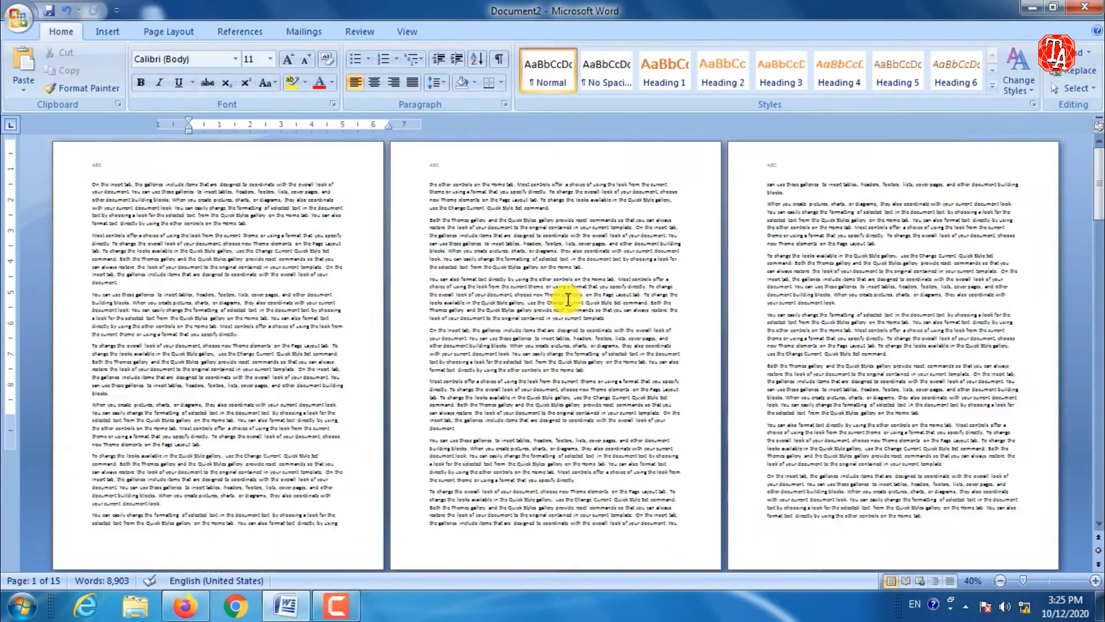
# Review the headers on the pages of the first and second sections
pyautogui.scroll(-2, 300, 265)
pyautogui.scroll(-10, 300, 264)
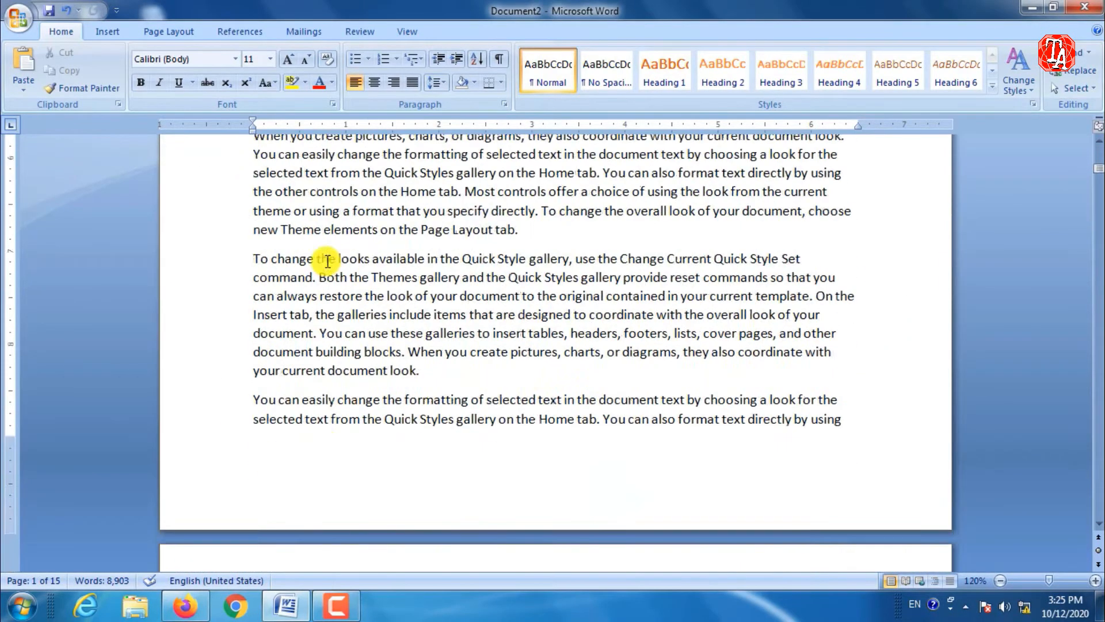
pyautogui.scroll(-12, 326, 261)
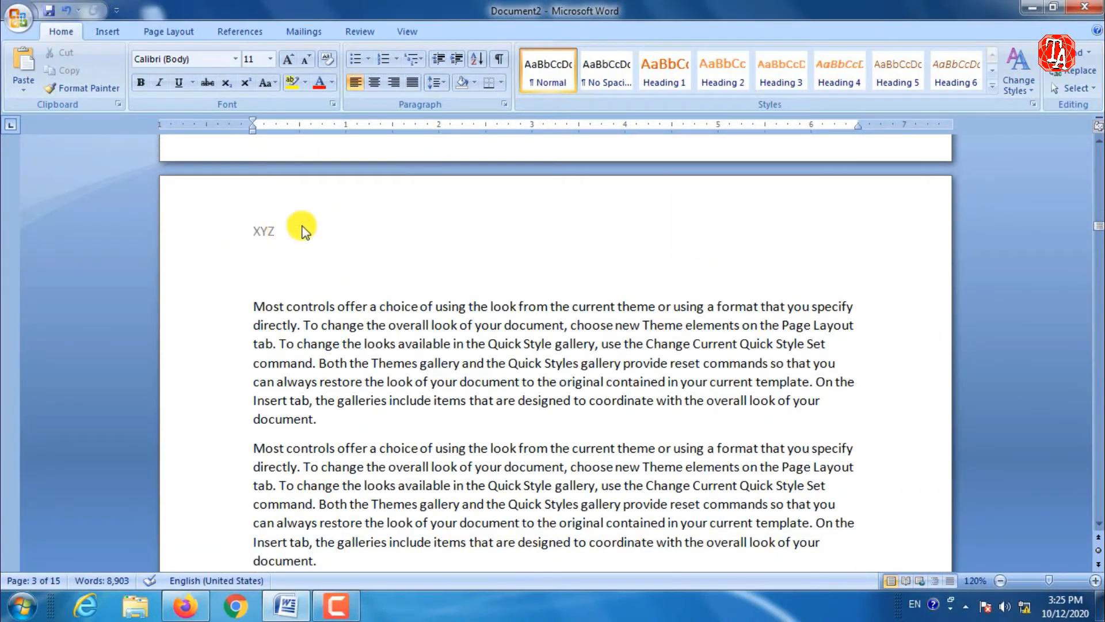
pyautogui.scroll(-3, 288, 241)
pyautogui.keyDown('ctrl'); pyautogui.scroll(-11, 293, 242); pyautogui.keyUp('ctrl')
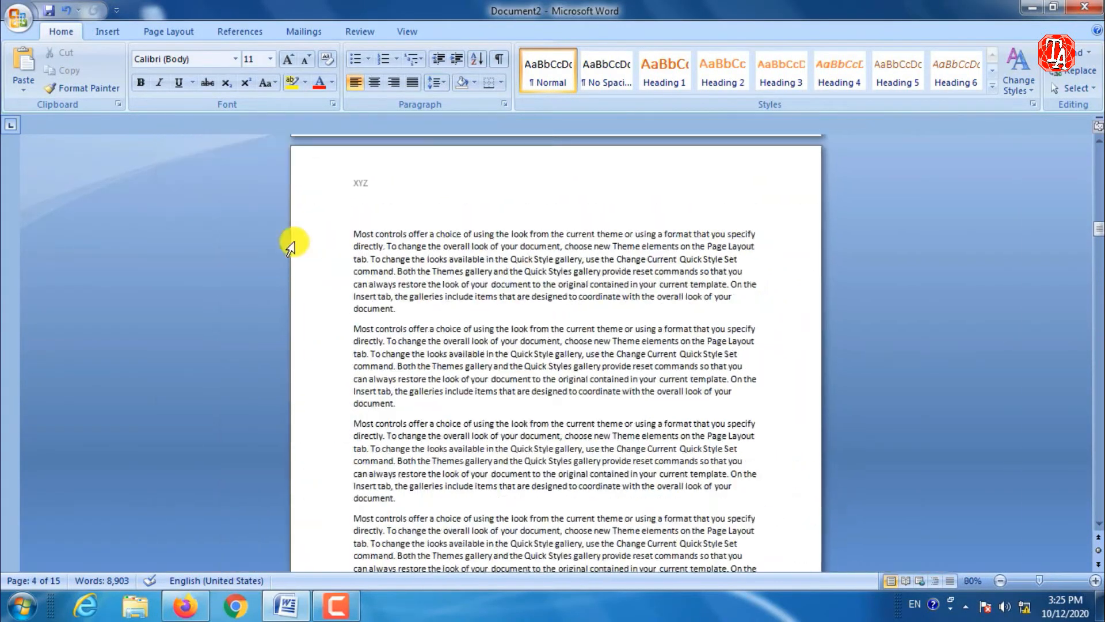
pyautogui.keyDown('ctrl'); pyautogui.scroll(2, 296, 242); pyautogui.keyUp('ctrl')
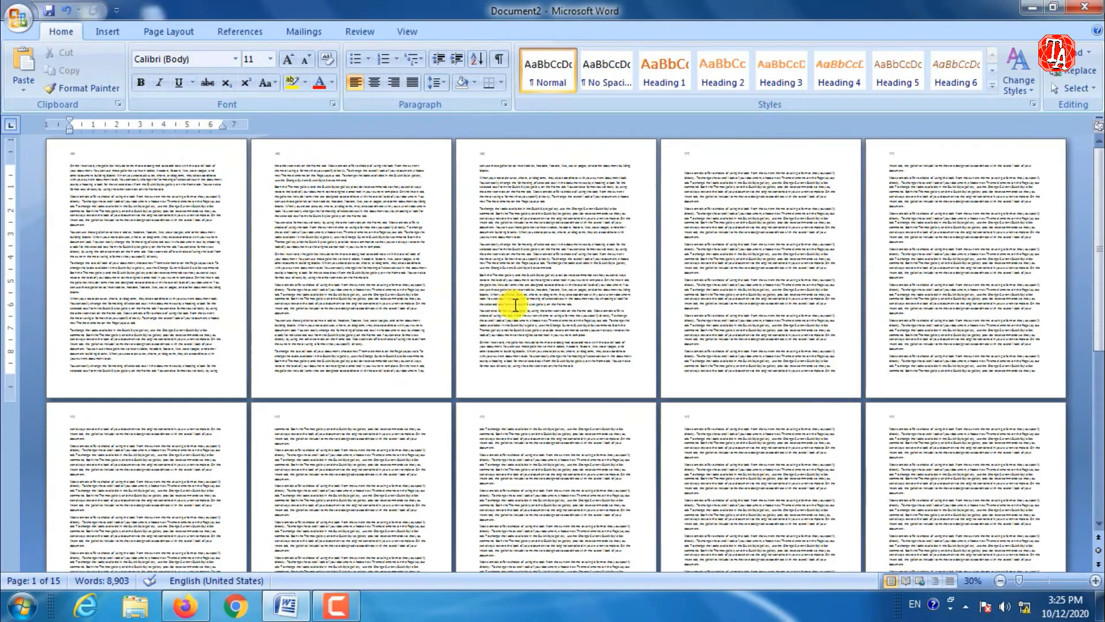
pyautogui.scroll(-1, 714, 337)
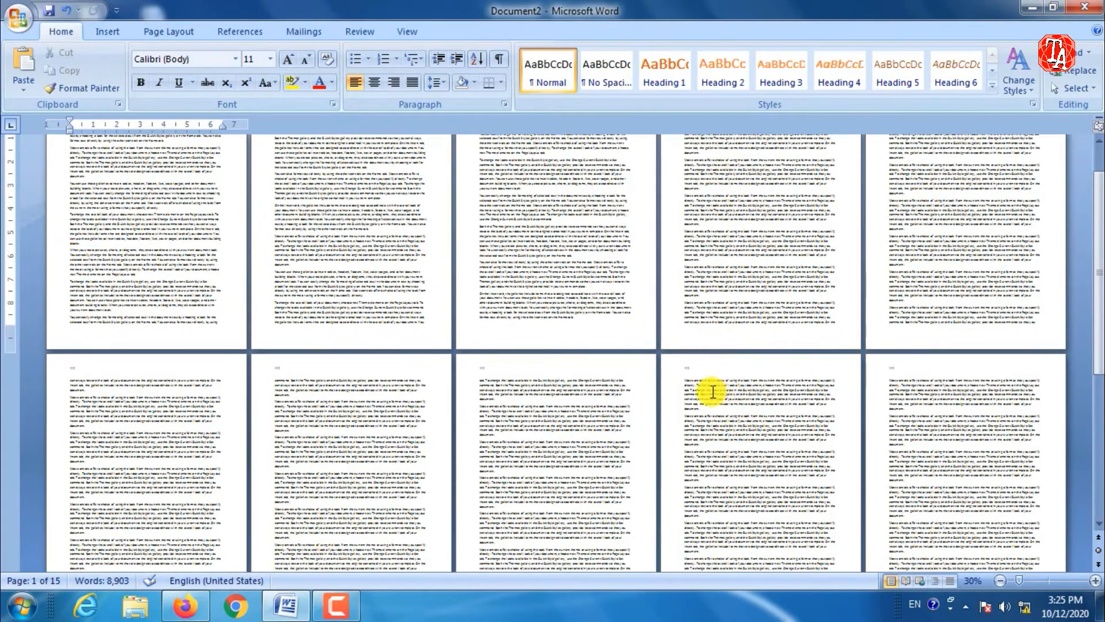
pyautogui.scroll(-3, 682, 402)
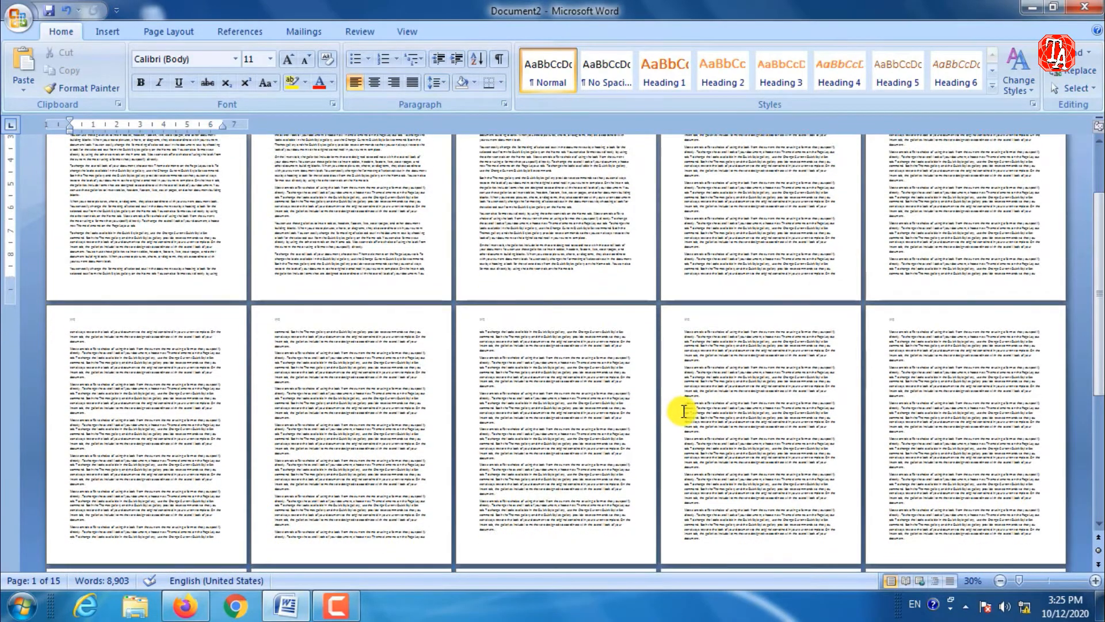
# Insert a Next Page section break at the start of the ninth page's text
pyautogui.click(683, 332)
pyautogui.click(178, 35)
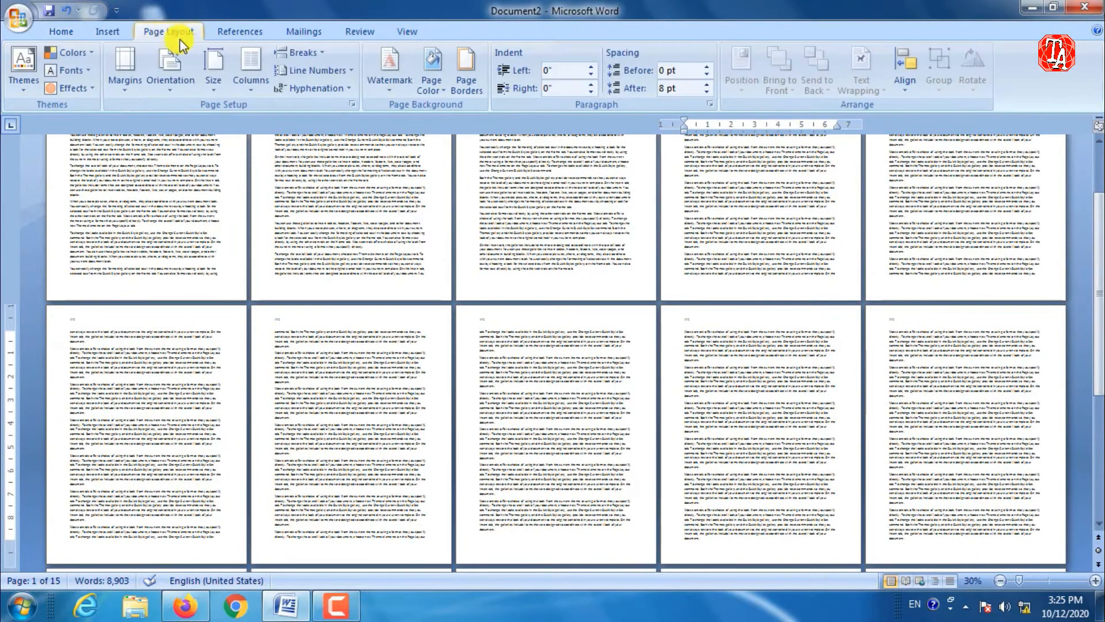
pyautogui.click(319, 57)
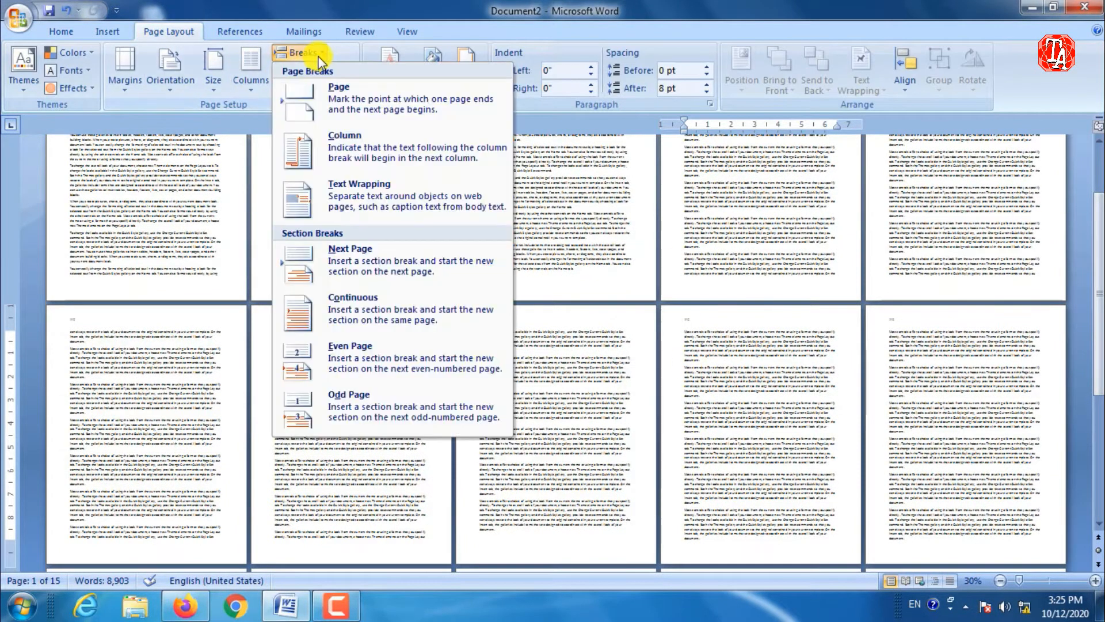
pyautogui.click(378, 253)
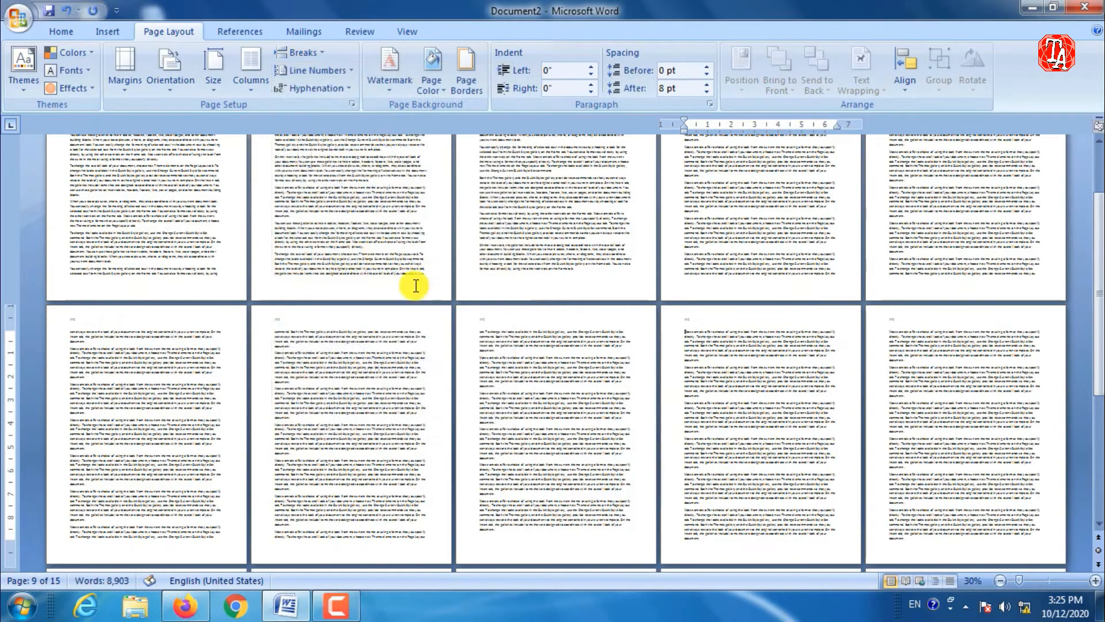
# Enter PQR in the third section's header, close header editing, and check it on the section's pages
pyautogui.doubleClick(719, 315)
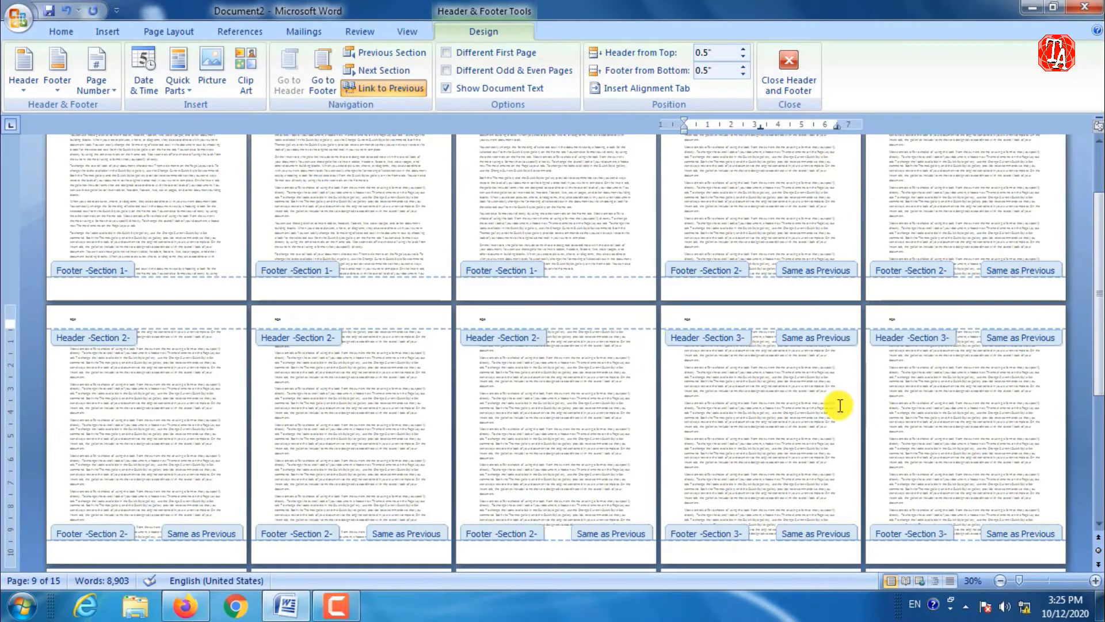
pyautogui.doubleClick(839, 405)
pyautogui.scroll(5, 732, 327)
pyautogui.scroll(-12, 507, 303)
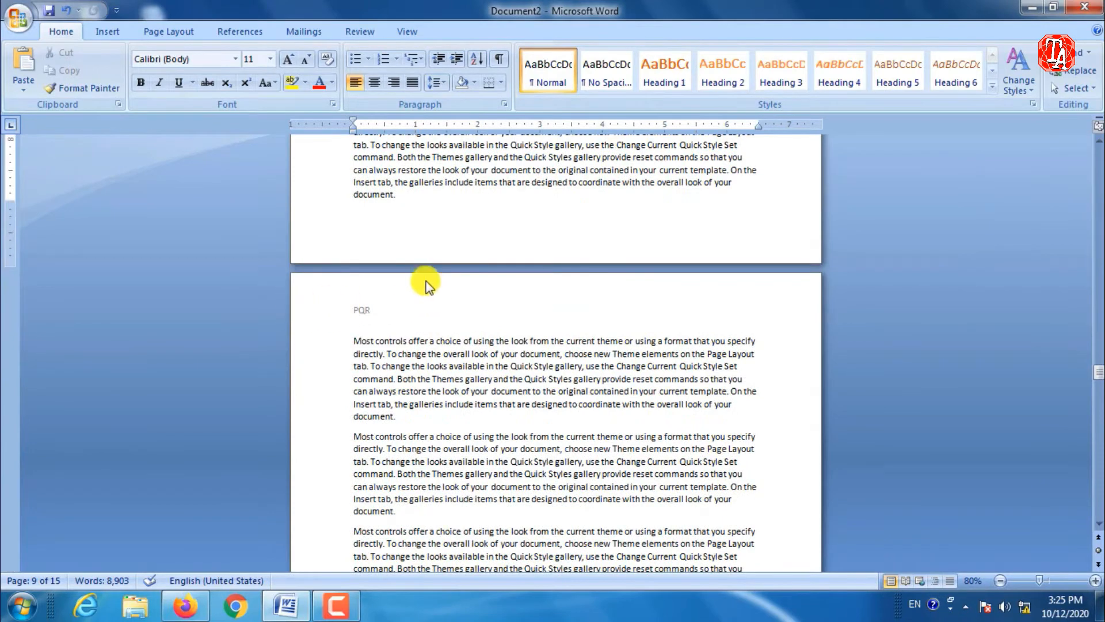
# Insert a Continuous section break after the word "command." in the second paragraph of page 10
pyautogui.click(182, 26)
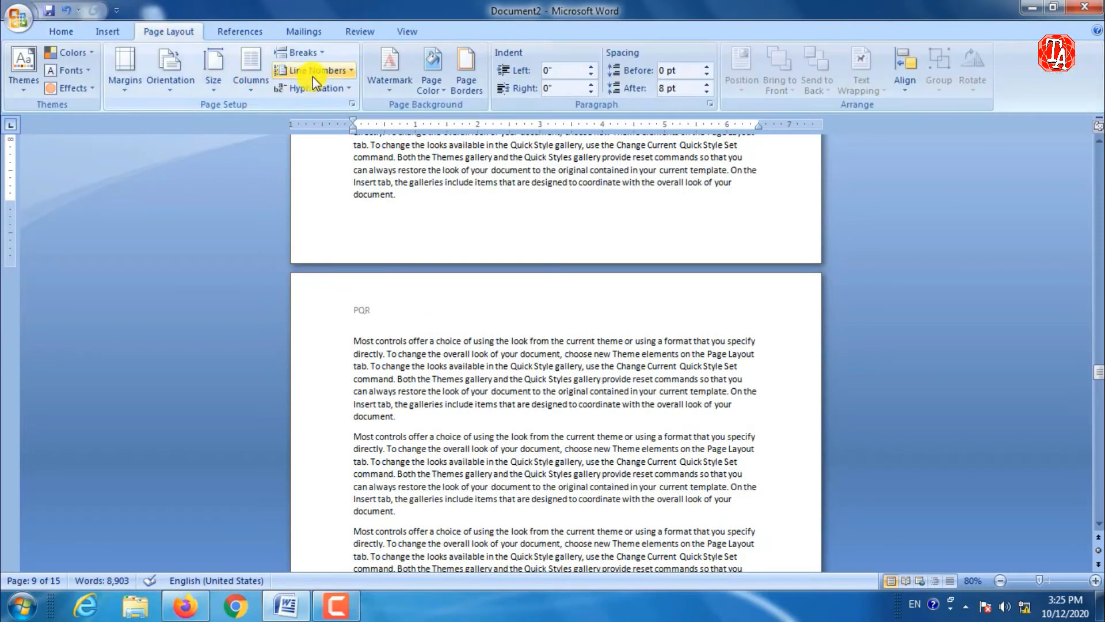
pyautogui.click(326, 56)
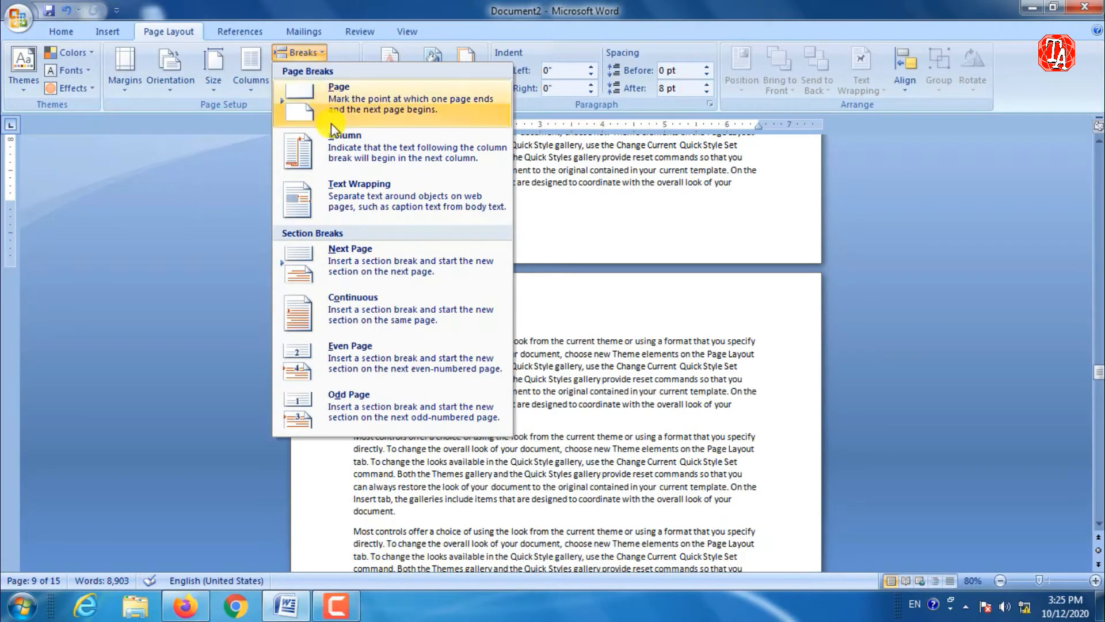
pyautogui.click(410, 313)
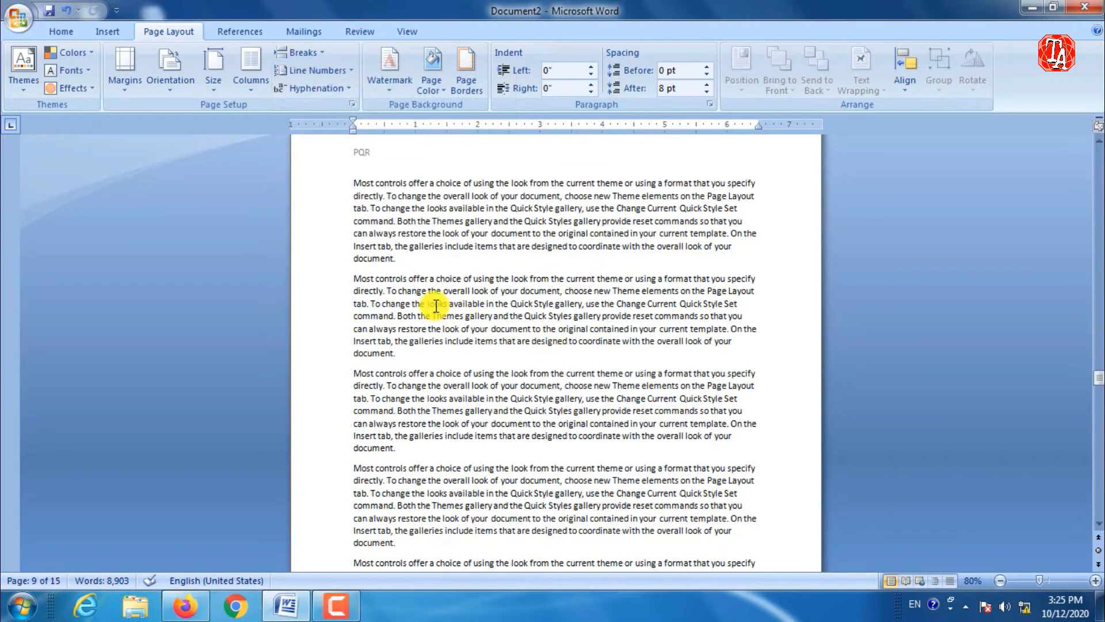
pyautogui.click(397, 317)
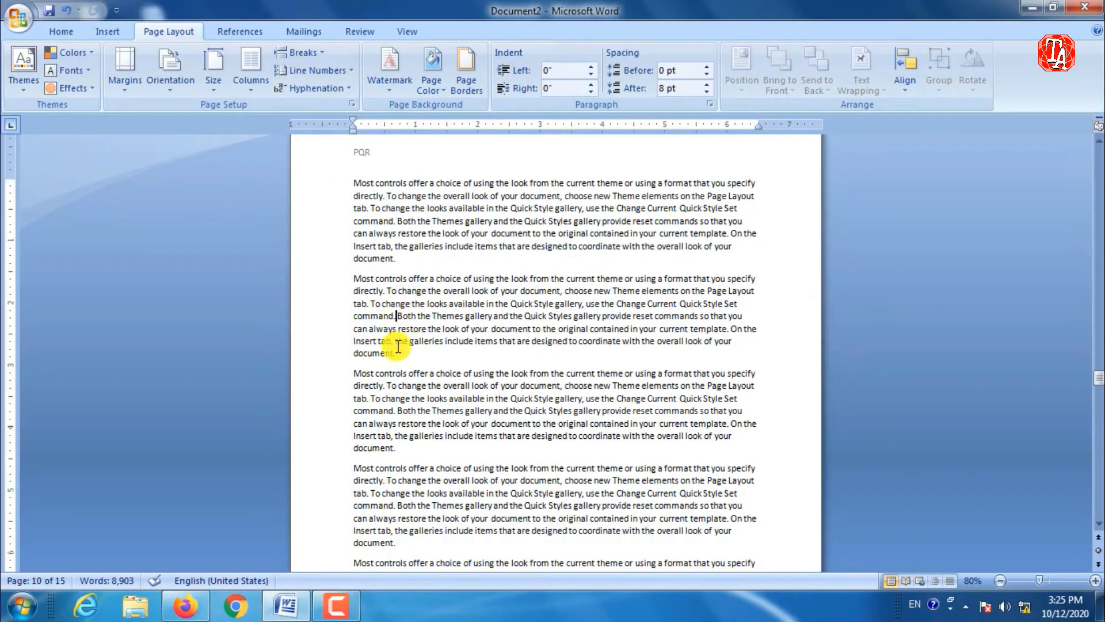
pyautogui.click(302, 57)
pyautogui.click(325, 312)
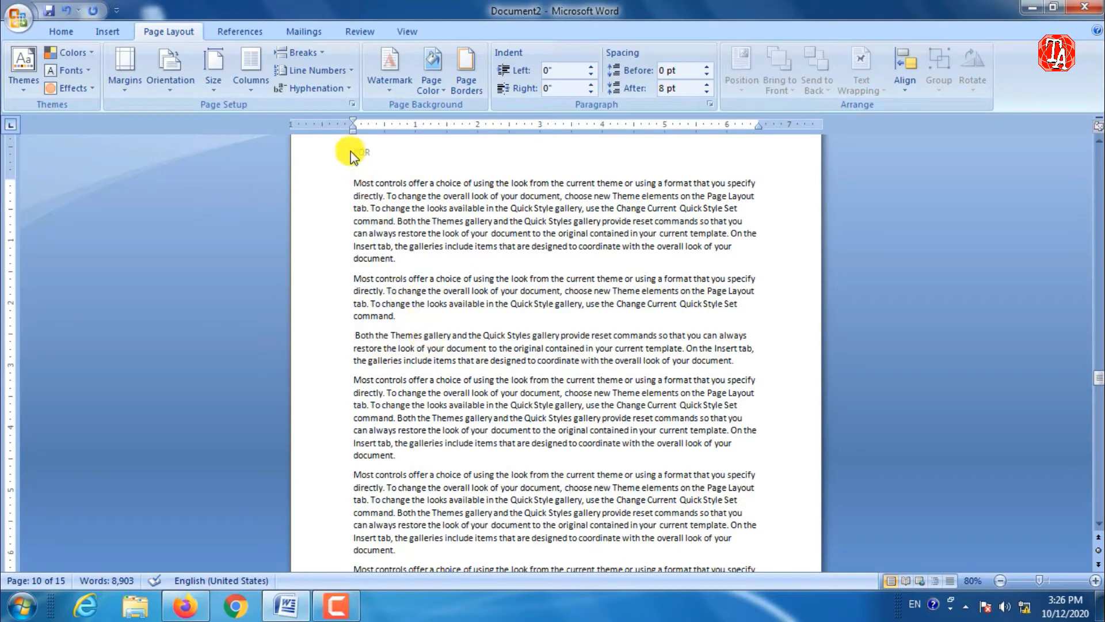
pyautogui.click(319, 53)
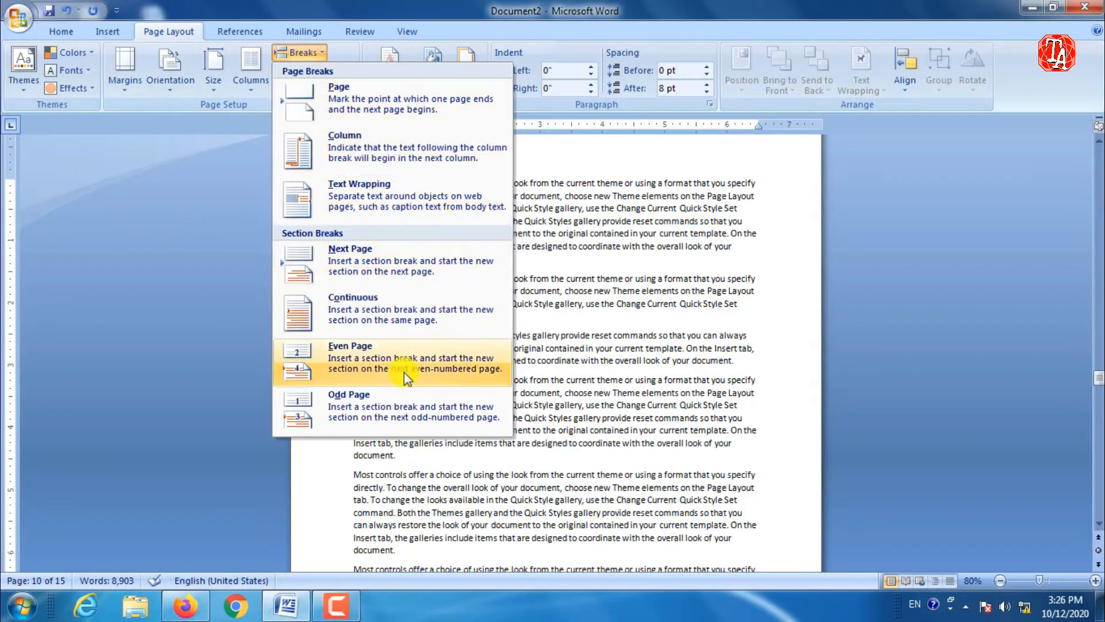
pyautogui.click(621, 363)
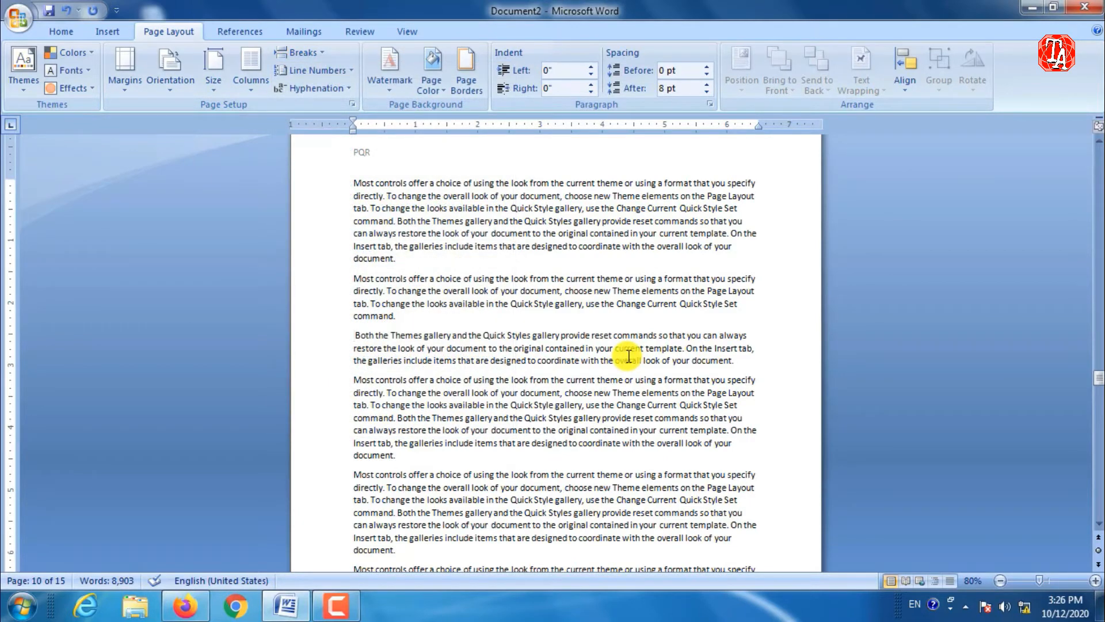
# Delete all the document's text and the PQR header text, and close header editing
pyautogui.hotkey('ctrl', 'a')
pyautogui.press('Delete')
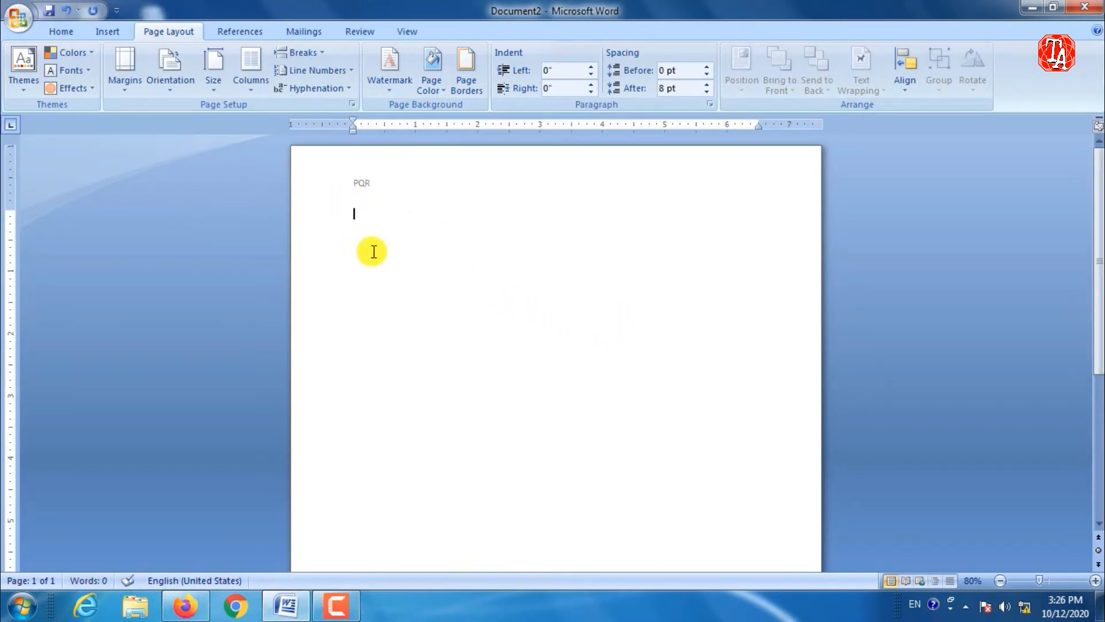
pyautogui.doubleClick(378, 185)
pyautogui.moveTo(377, 182); pyautogui.dragTo(289, 178)
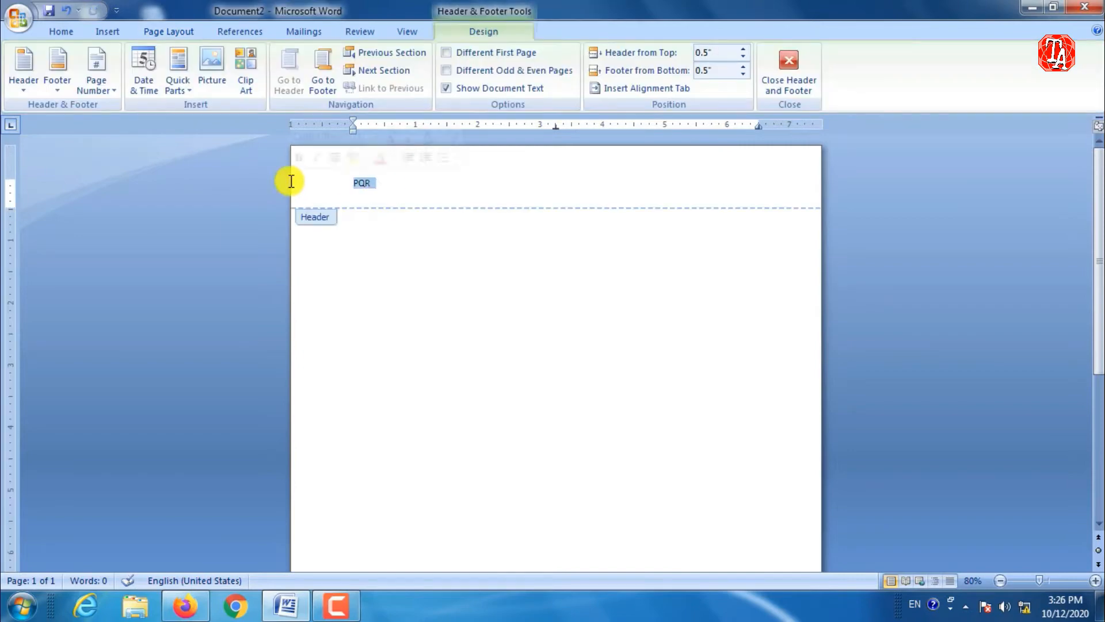
pyautogui.press('Delete')
pyautogui.doubleClick(364, 327)
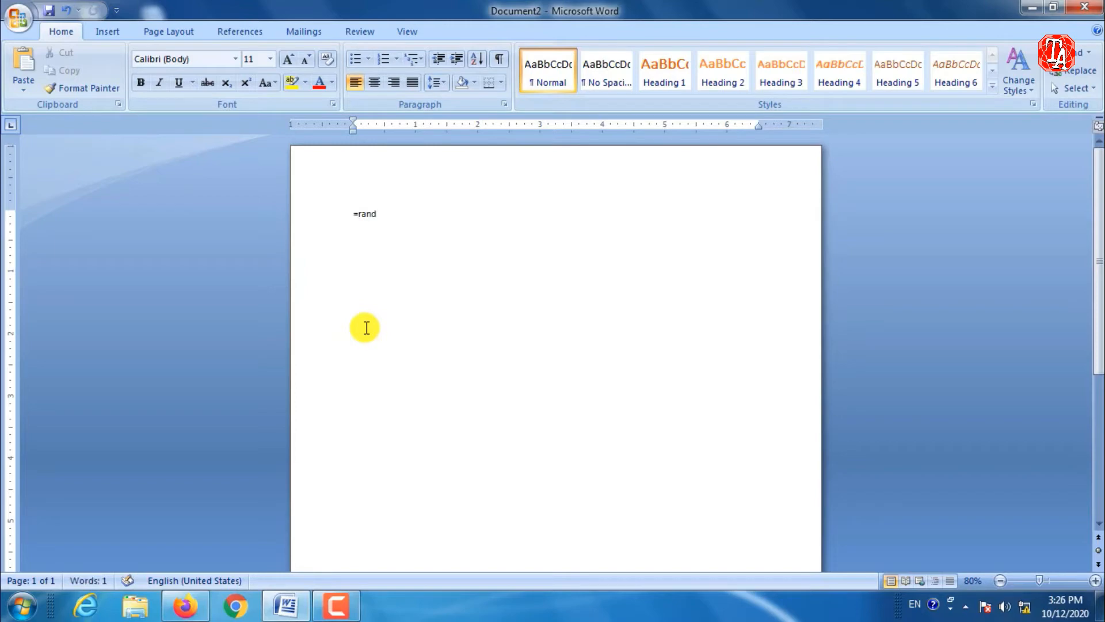
# Fill the empty page with three sets of sample paragraphs using =rand()
pyautogui.write('=rand()')
pyautogui.press('Return')
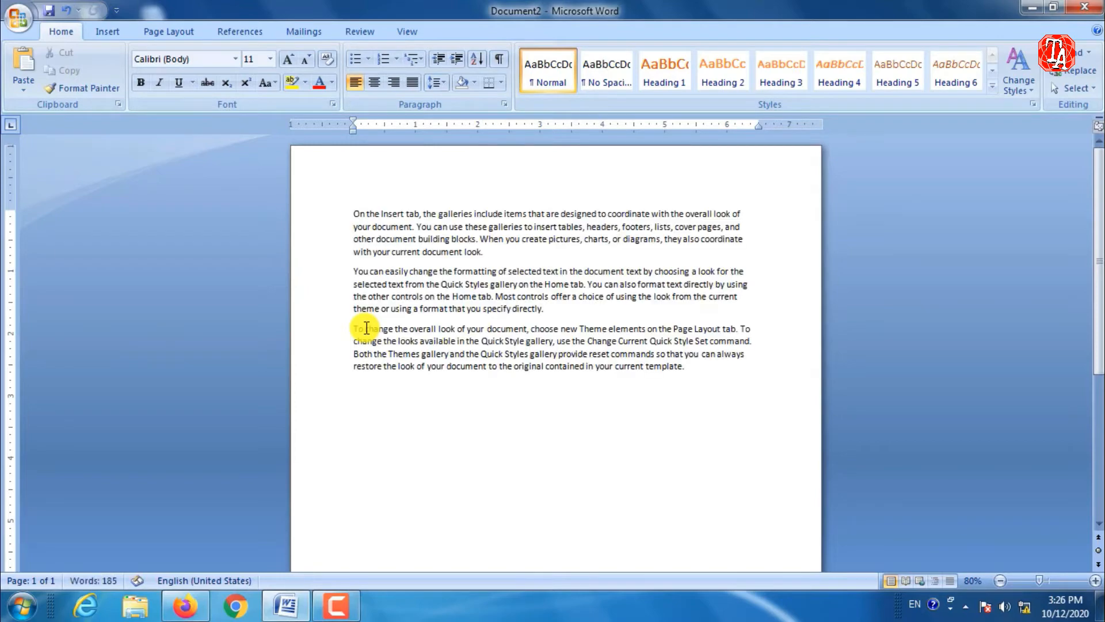
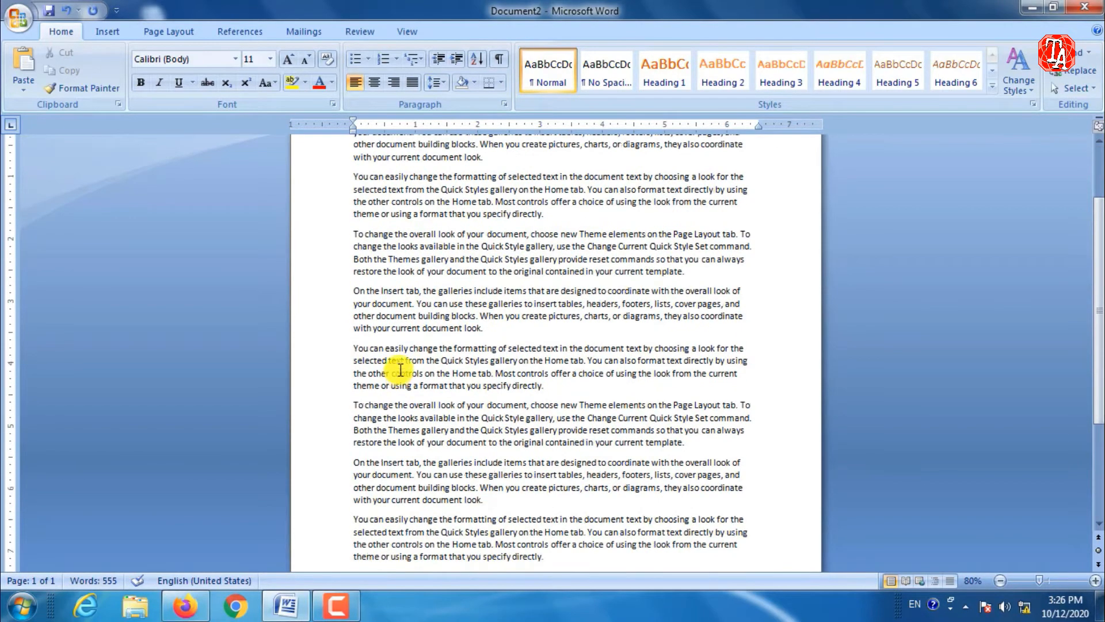
# Insert an Odd Page section break before the fourth paragraph and check how the pages are split
pyautogui.click(353, 289)
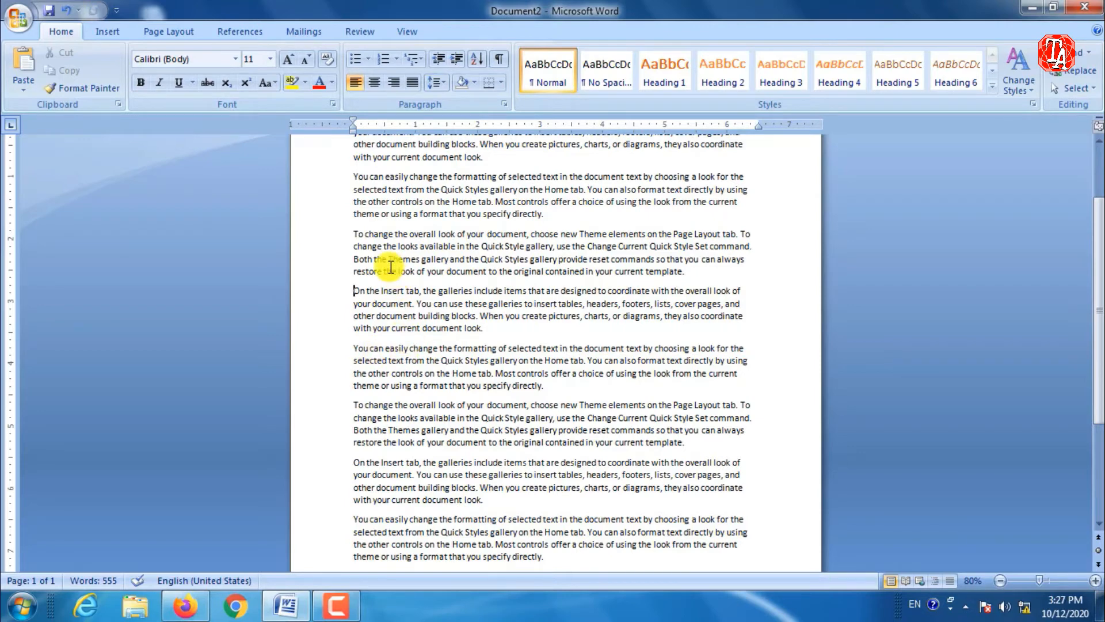
pyautogui.click(169, 30)
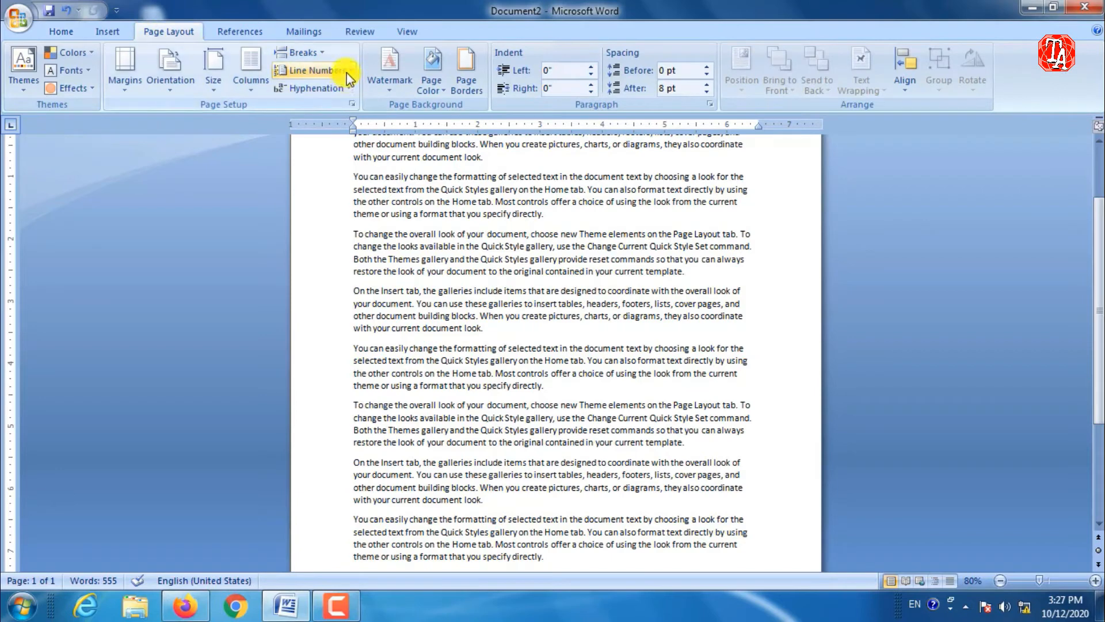
pyautogui.click(299, 53)
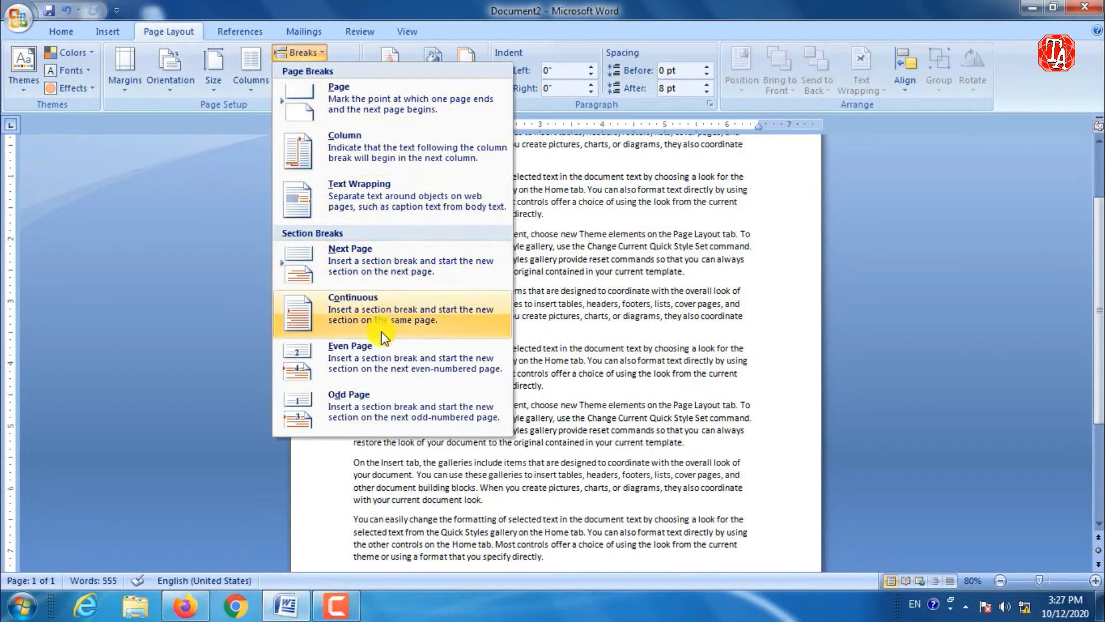
pyautogui.click(371, 406)
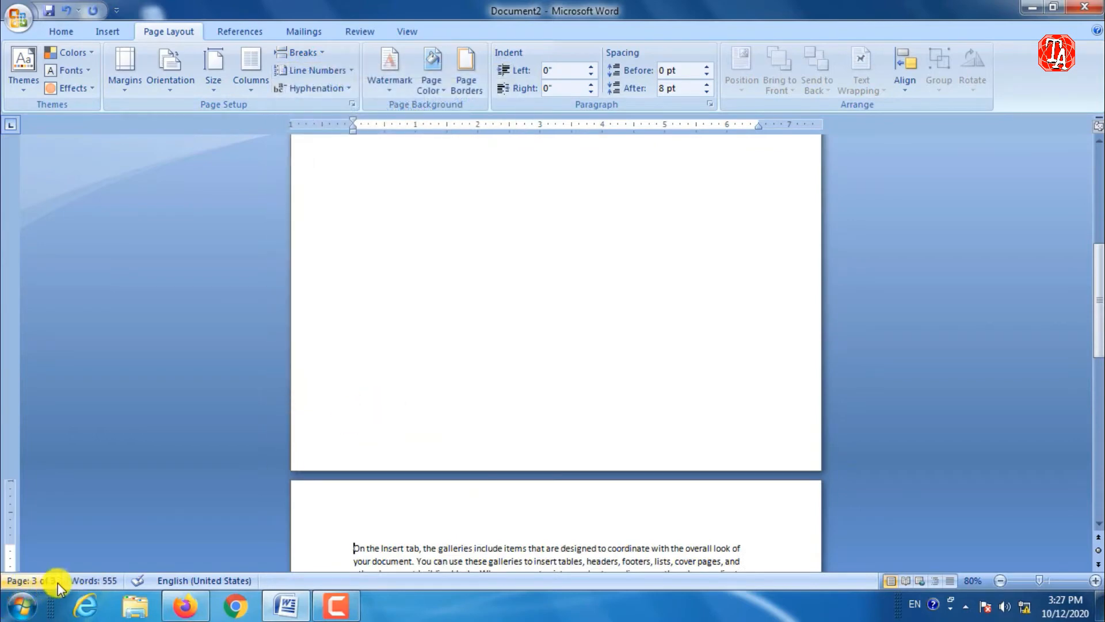
pyautogui.scroll(-5, 486, 342)
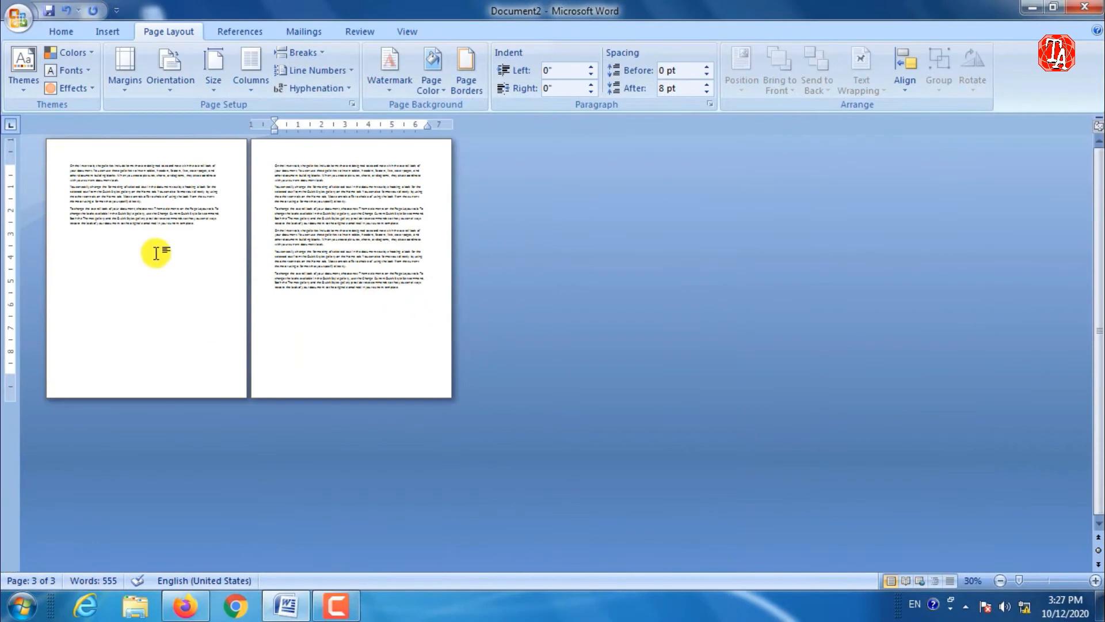
pyautogui.click(210, 279)
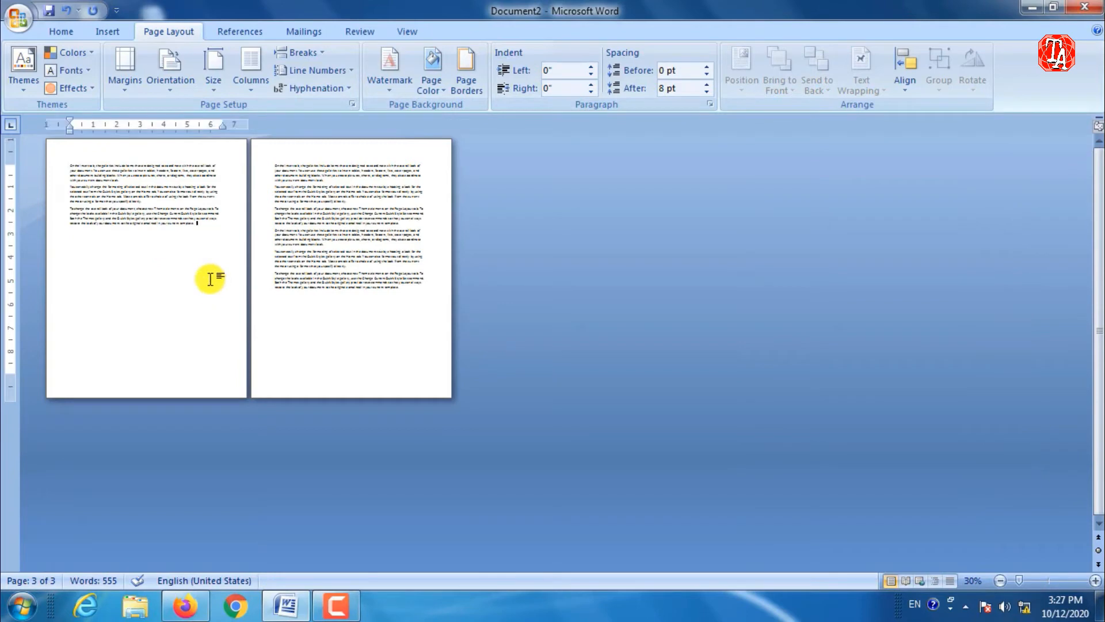
# Insert an Even Page section break at the end of the text on the last page
pyautogui.click(375, 334)
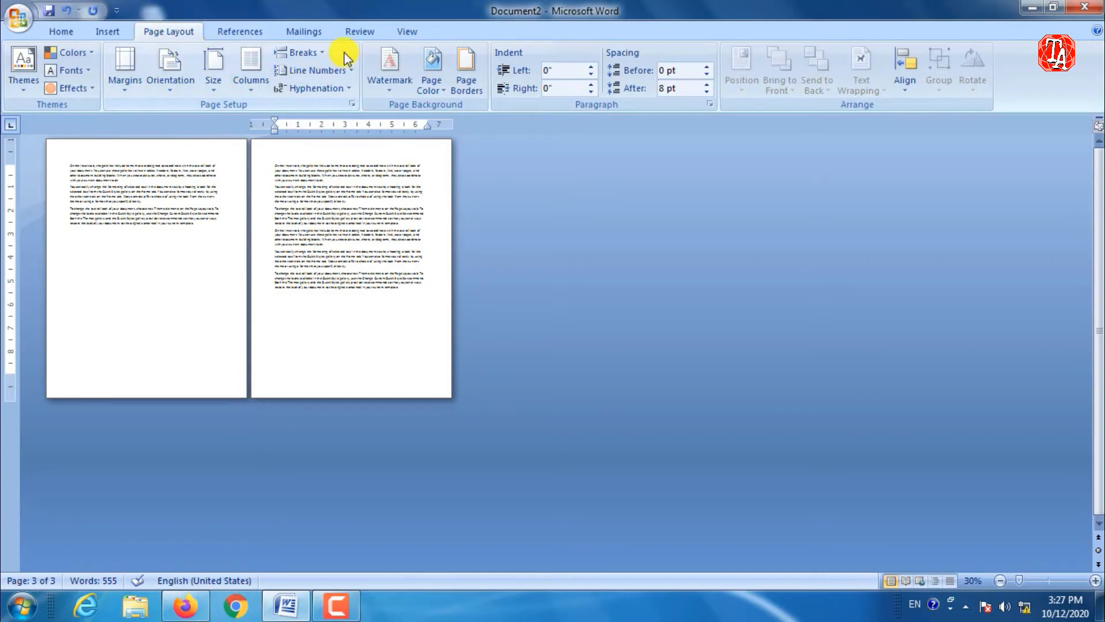
pyautogui.click(323, 51)
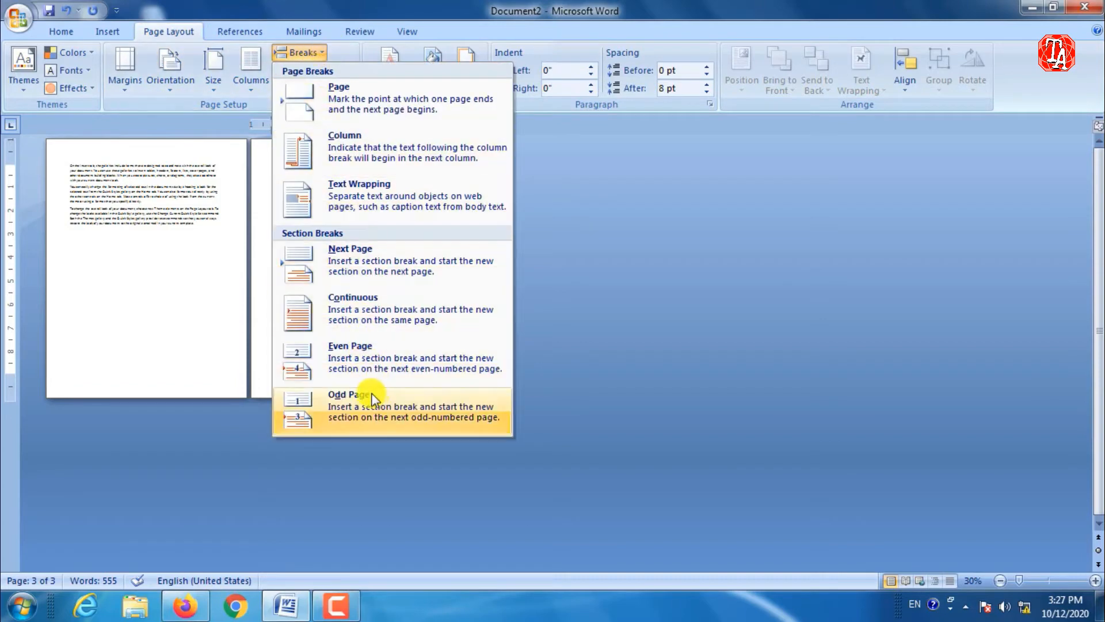
pyautogui.click(365, 360)
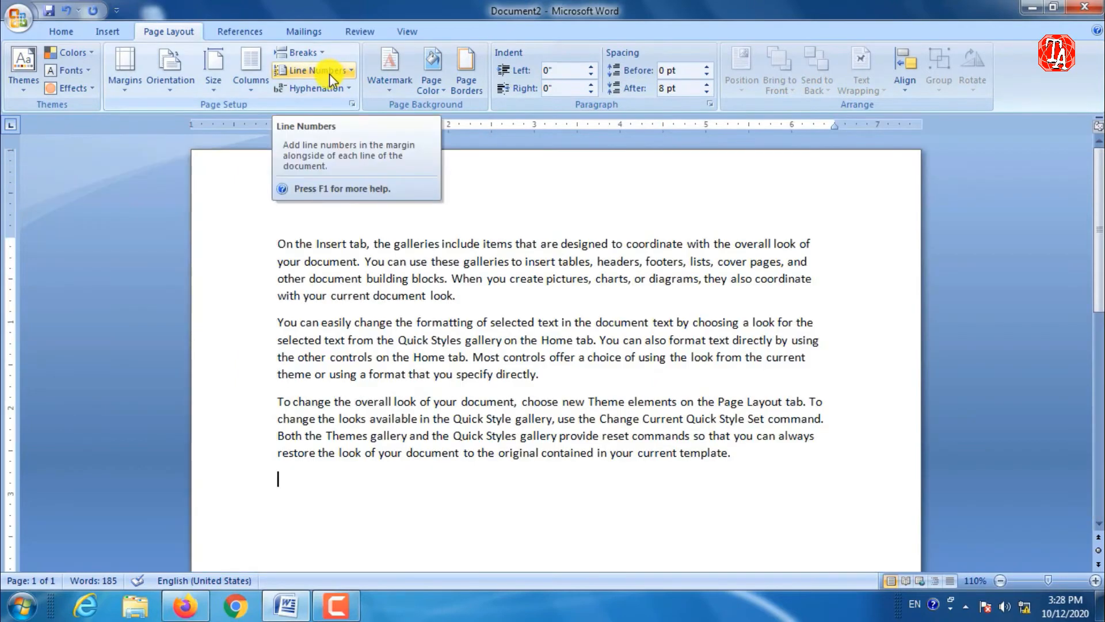
# Add Continuous line numbers to the document and check the numbering down the page
pyautogui.click(349, 72)
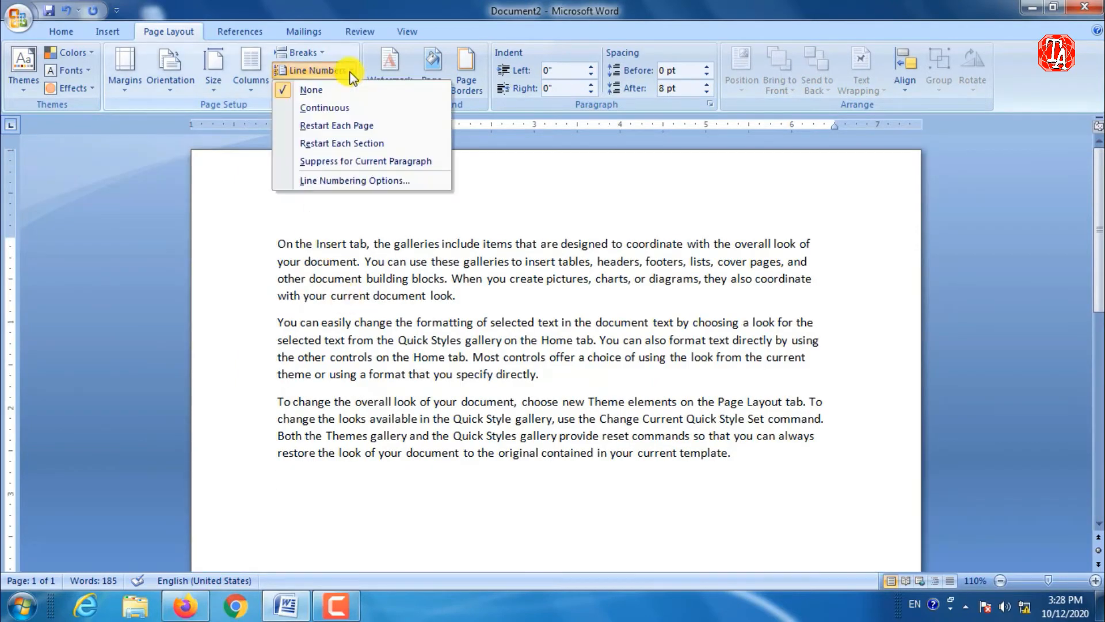
pyautogui.click(350, 109)
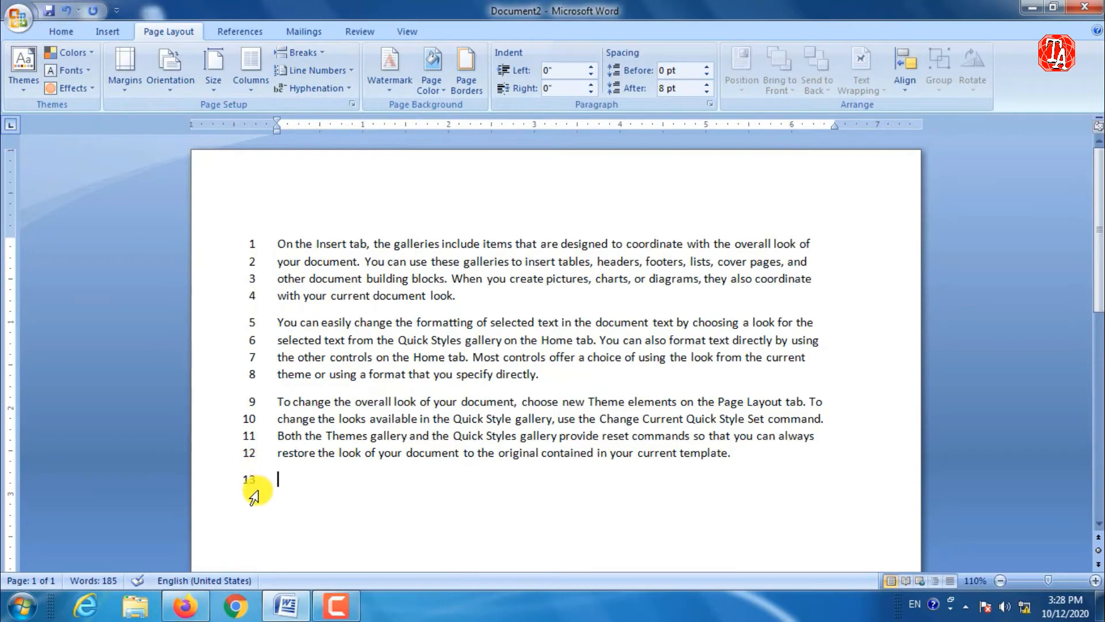
pyautogui.scroll(-5, 261, 365)
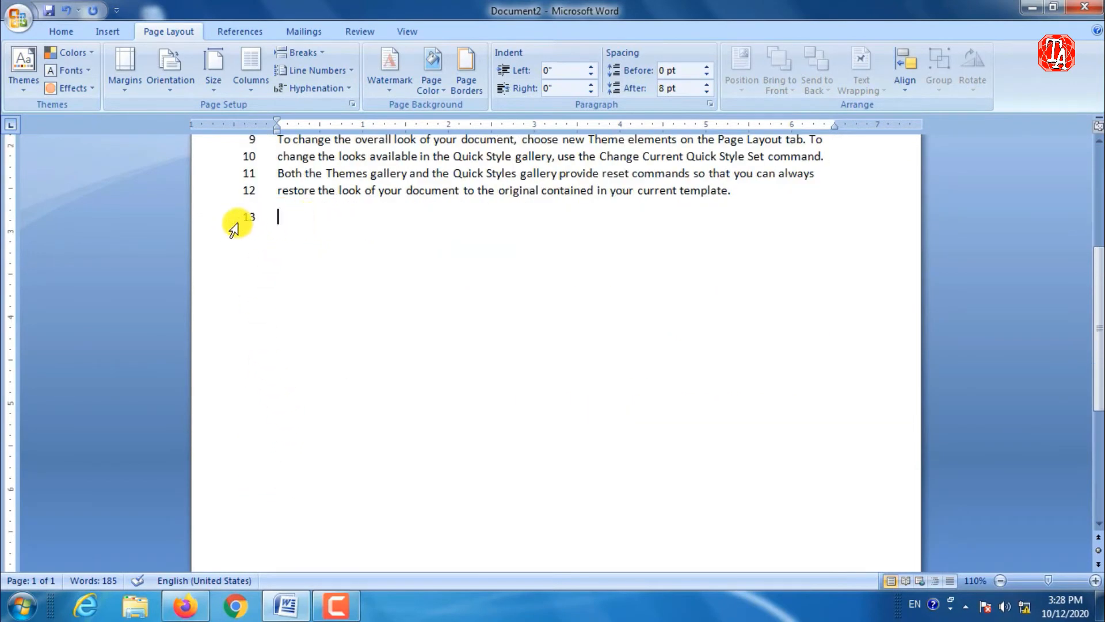
# Insert a Continuous section break before "When you create pictures" in the first paragraph
pyautogui.scroll(5, 375, 479)
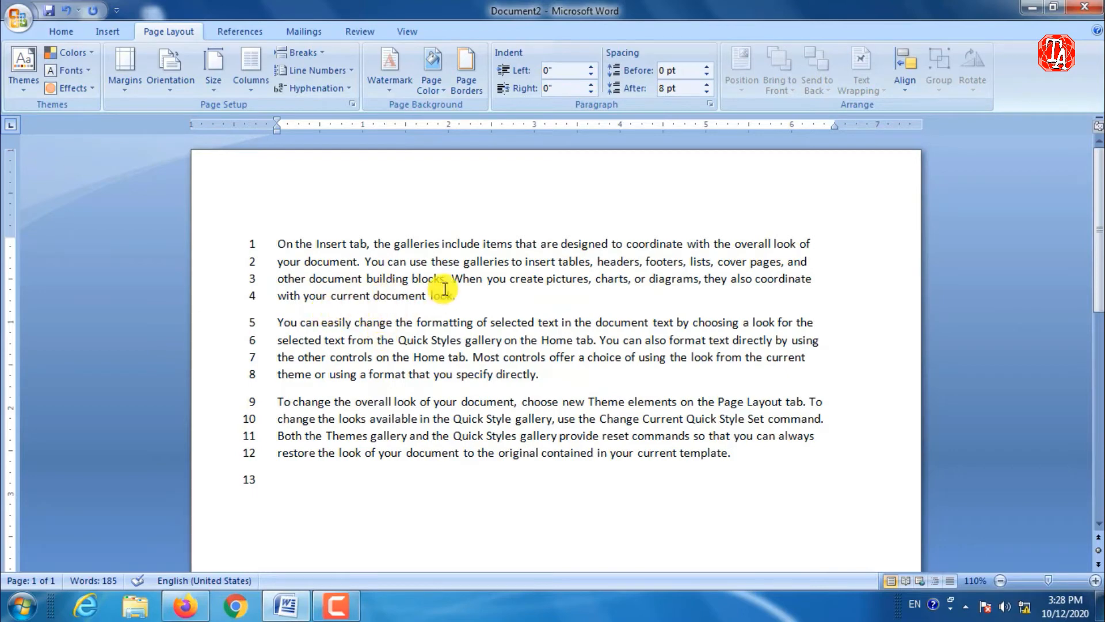
pyautogui.click(309, 54)
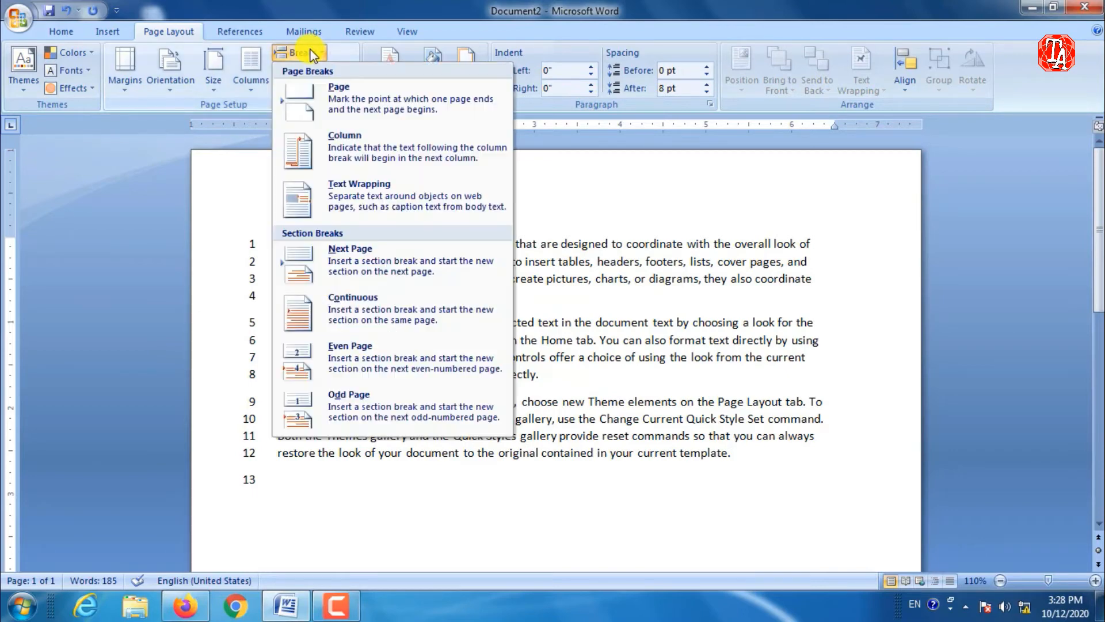
pyautogui.click(363, 301)
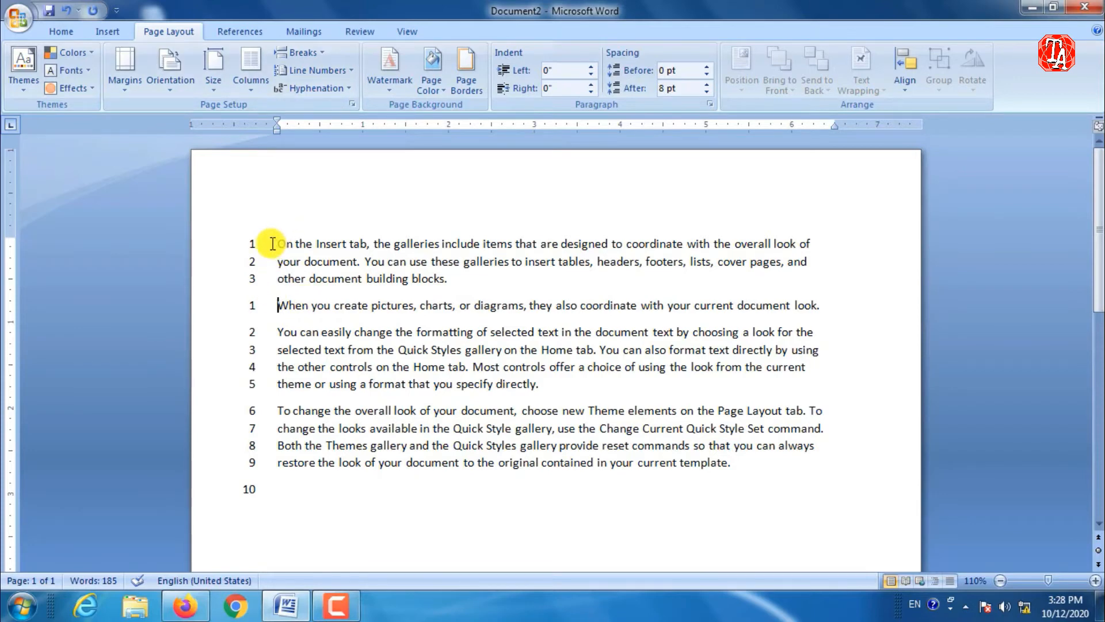
# Remove the line numbers from all of the document's text
pyautogui.moveTo(277, 245); pyautogui.dragTo(535, 493)
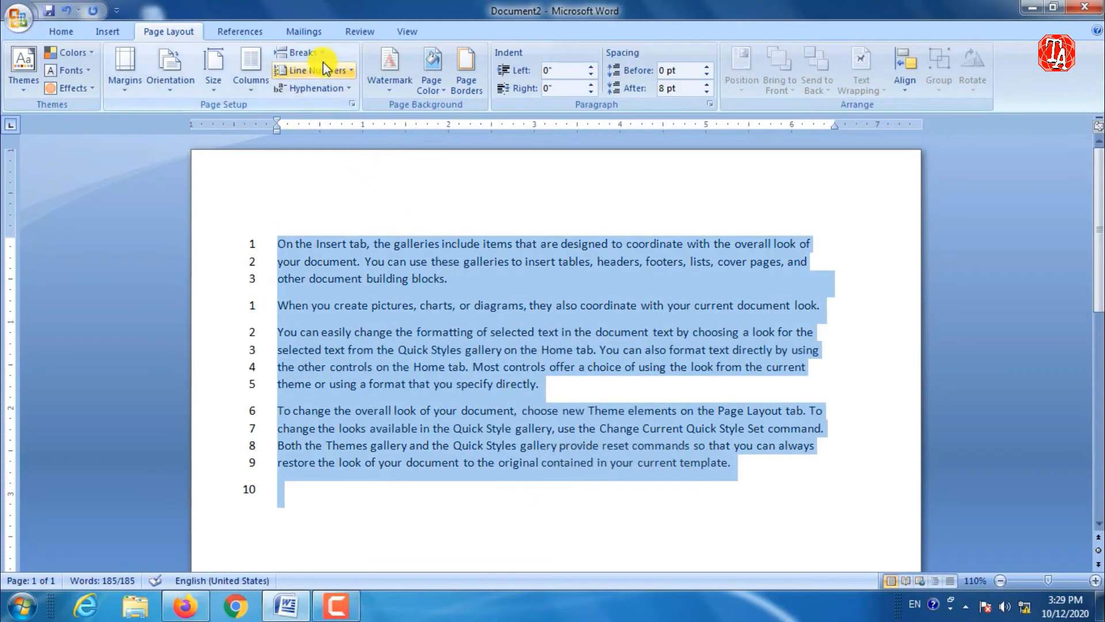
pyautogui.click(352, 79)
pyautogui.click(343, 113)
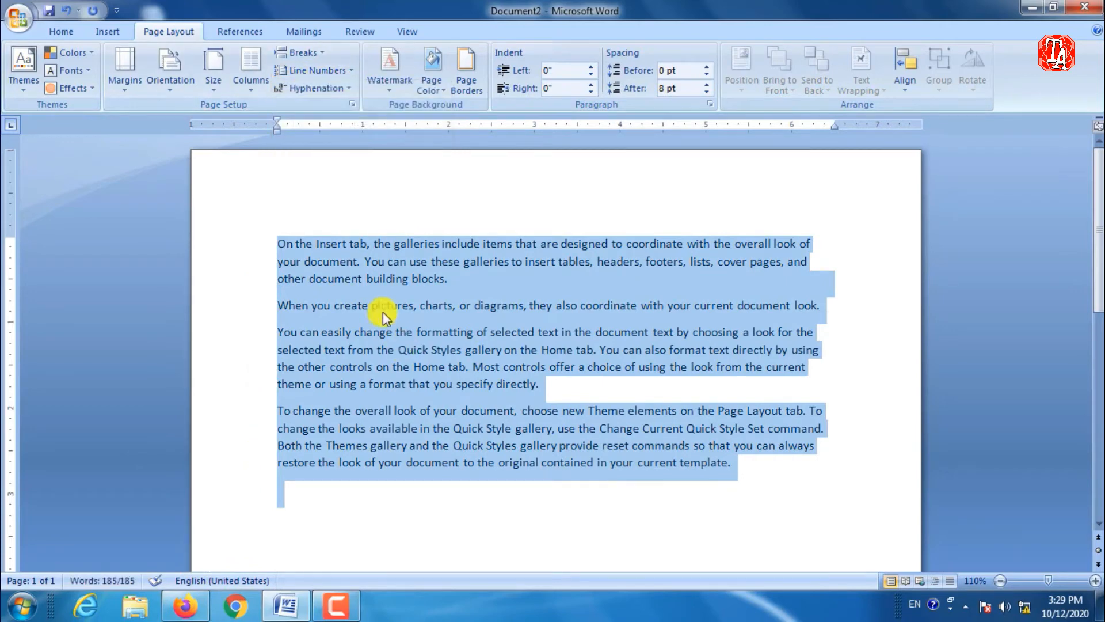
pyautogui.click(378, 307)
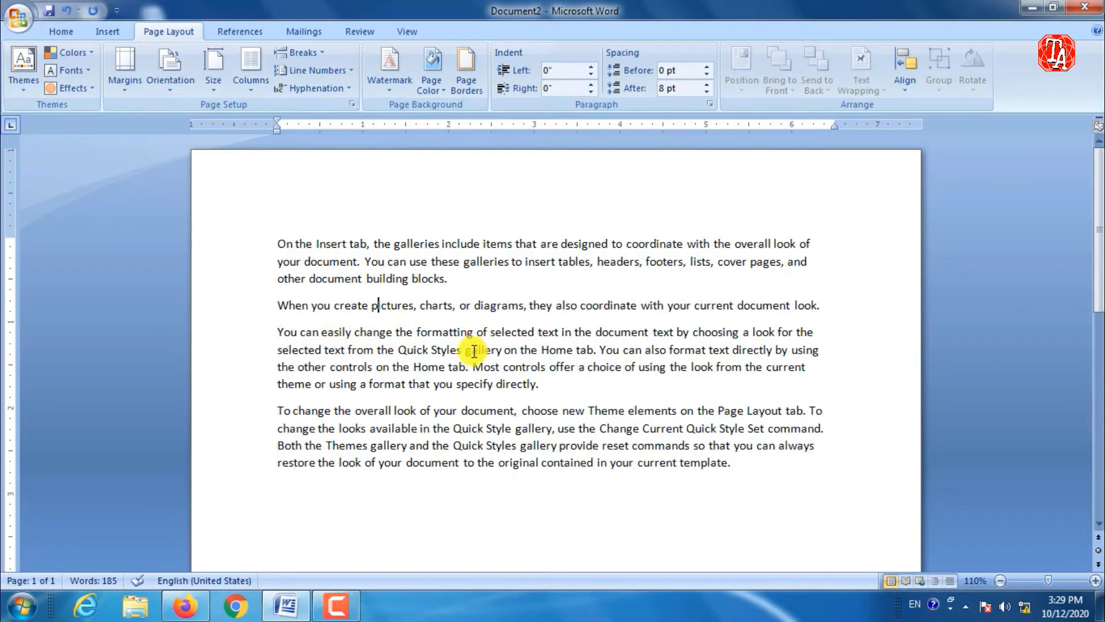
# Insert a Continuous section break before "Quick Styles gallery" in the paragraph that starts with "You can easily change"
pyautogui.click(399, 351)
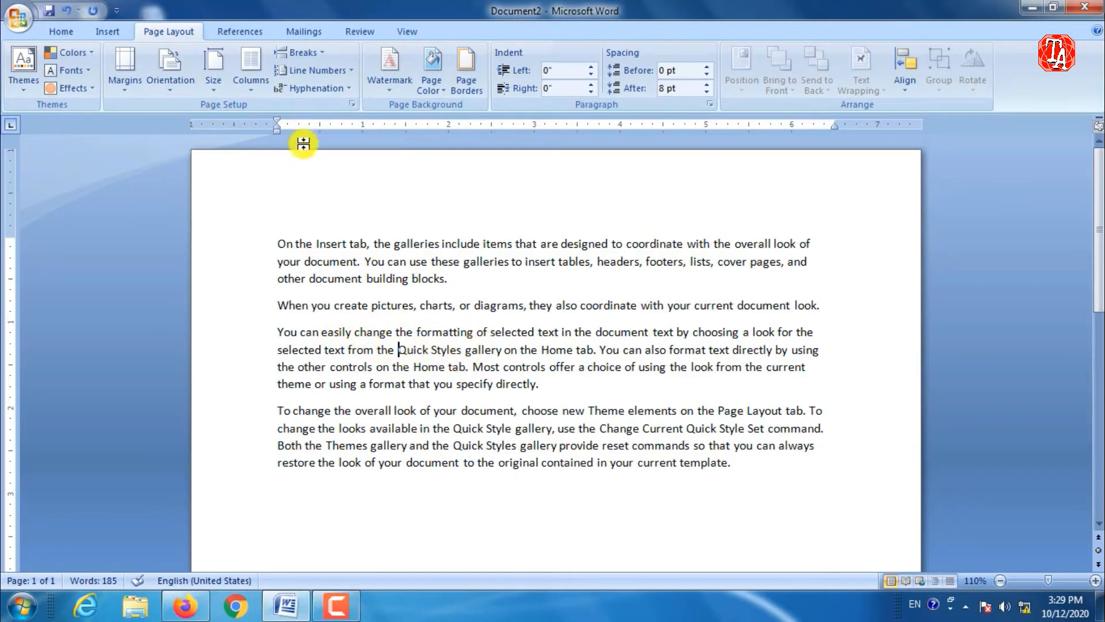
pyautogui.click(349, 70)
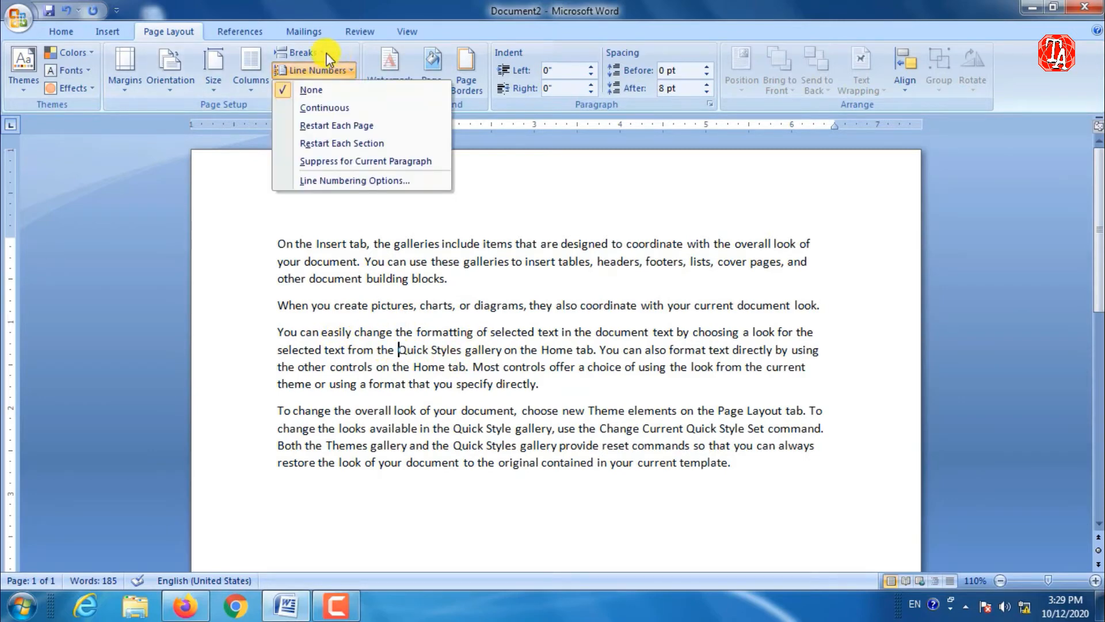
pyautogui.click(310, 52)
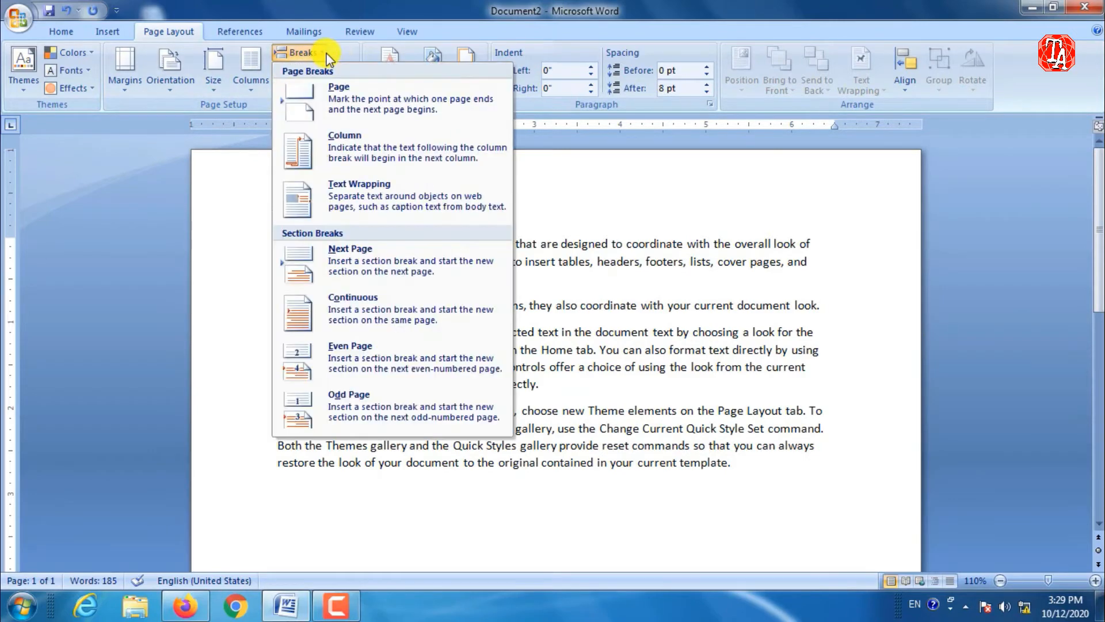
pyautogui.click(363, 308)
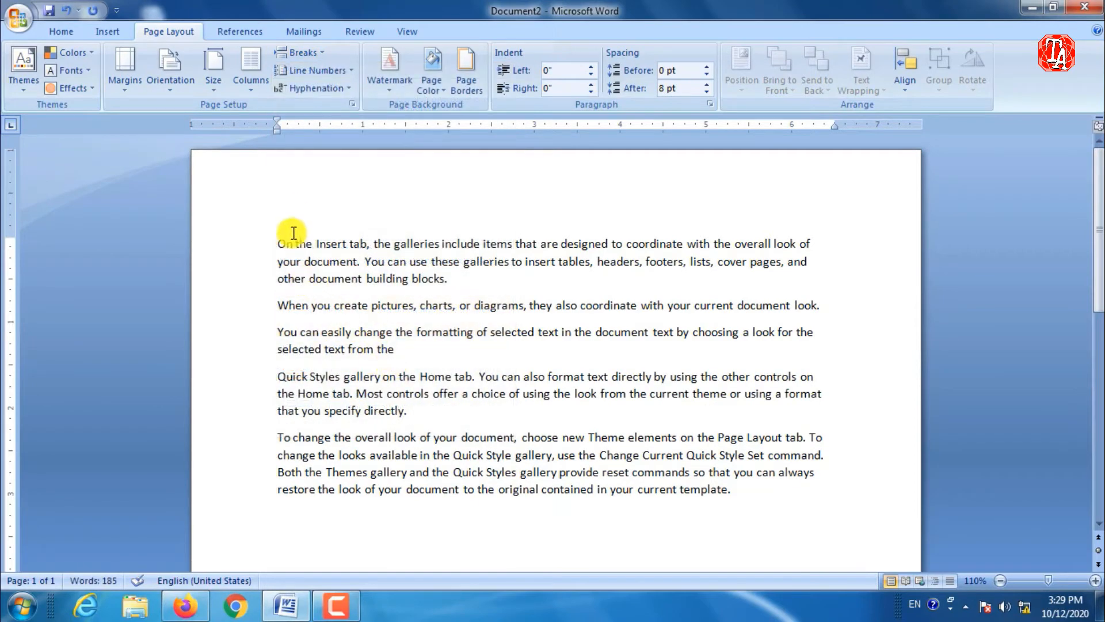
# Add Continuous line numbers to the first section only
pyautogui.click(278, 242)
pyautogui.click(330, 68)
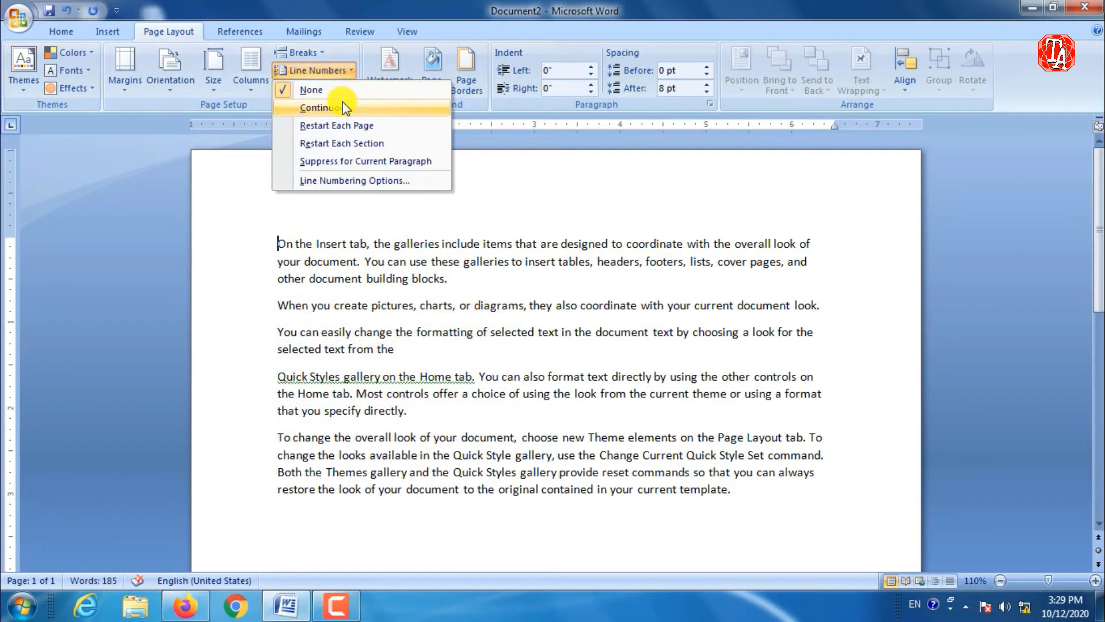
pyautogui.click(326, 110)
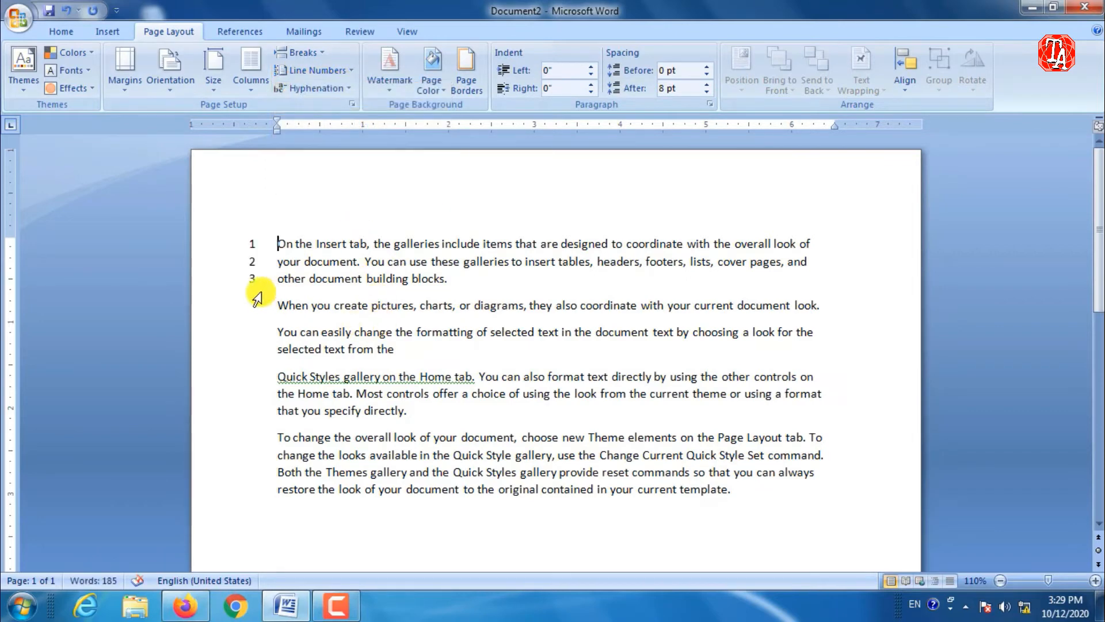
# Set line numbering for the whole document to Restart Each Page, and switch it to Restart Each Section
pyautogui.hotkey('ctrl', 'a')
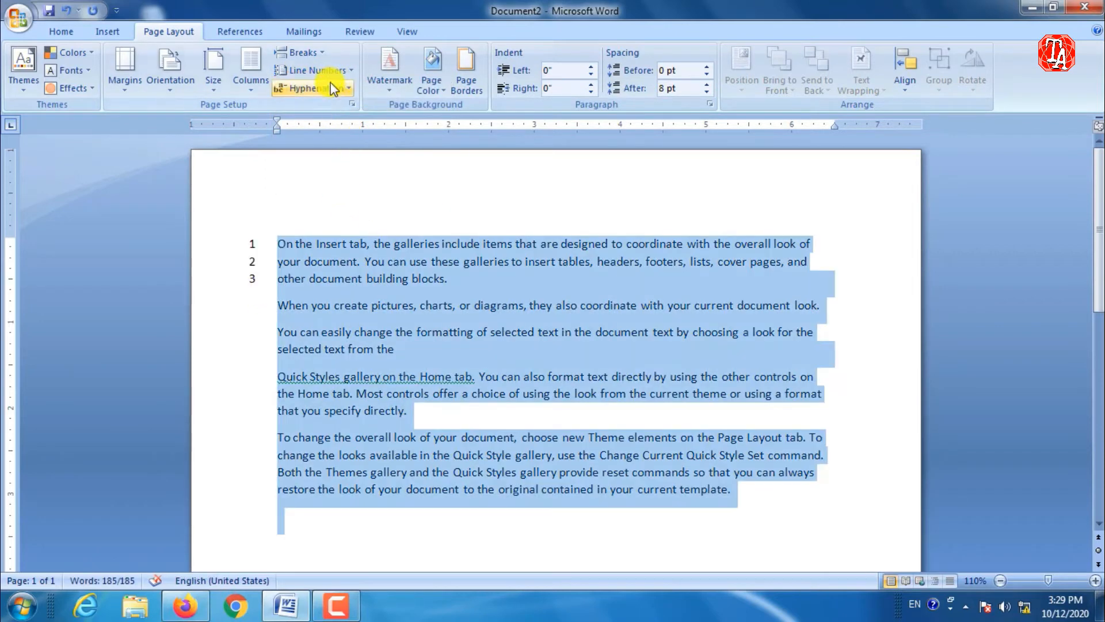
pyautogui.click(318, 70)
pyautogui.click(329, 126)
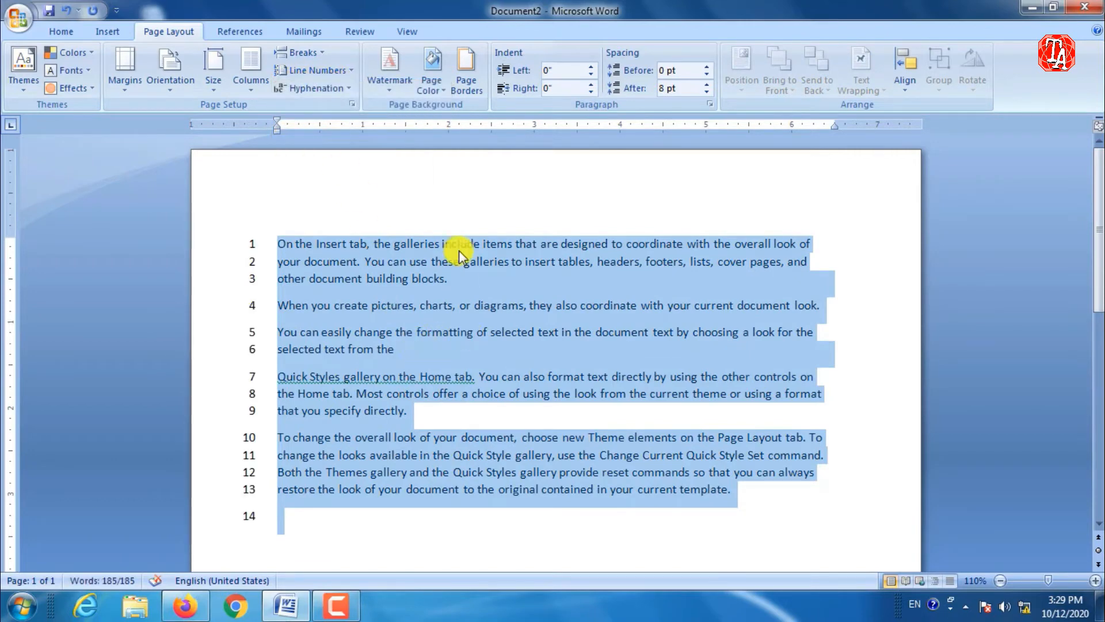
pyautogui.click(337, 75)
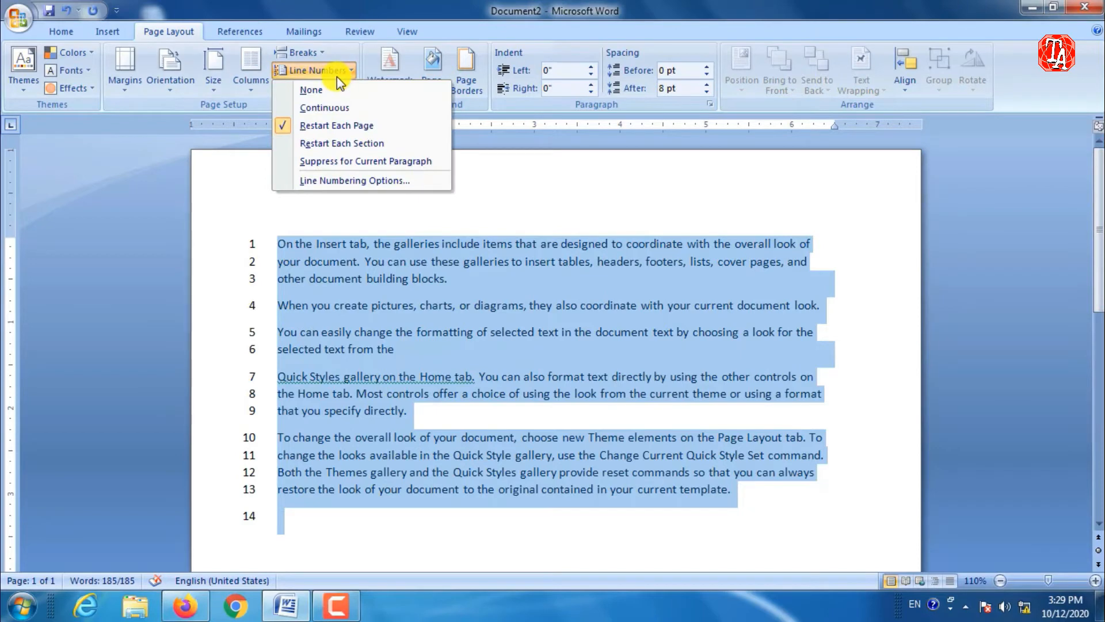
pyautogui.click(334, 144)
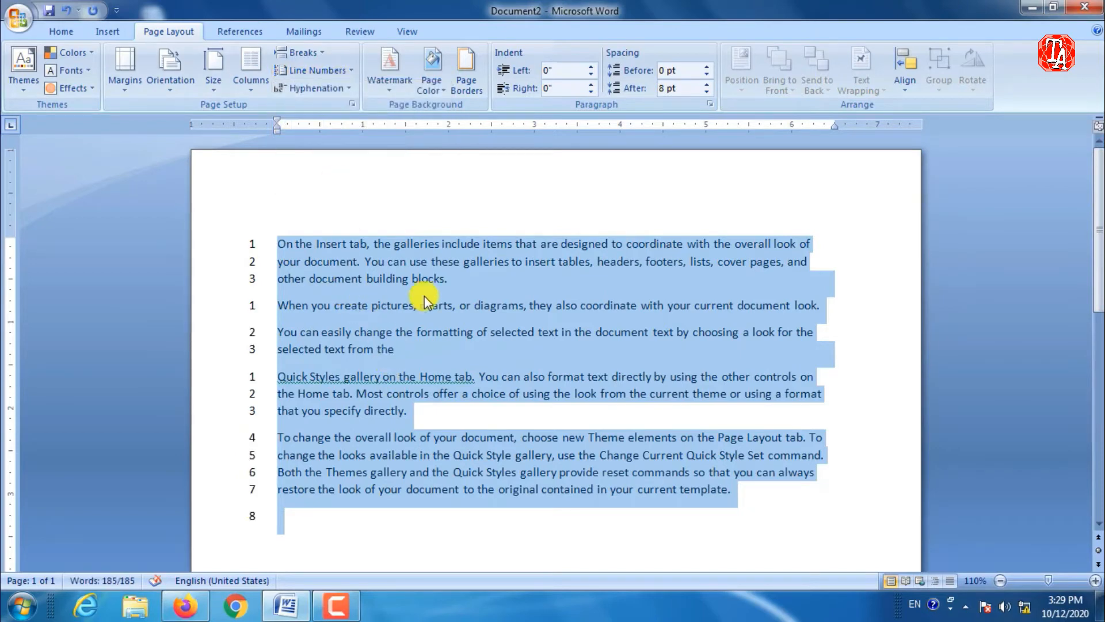
# Insert a Continuous section break before "you specify directly" in the "Quick Styles gallery" paragraph
pyautogui.click(472, 268)
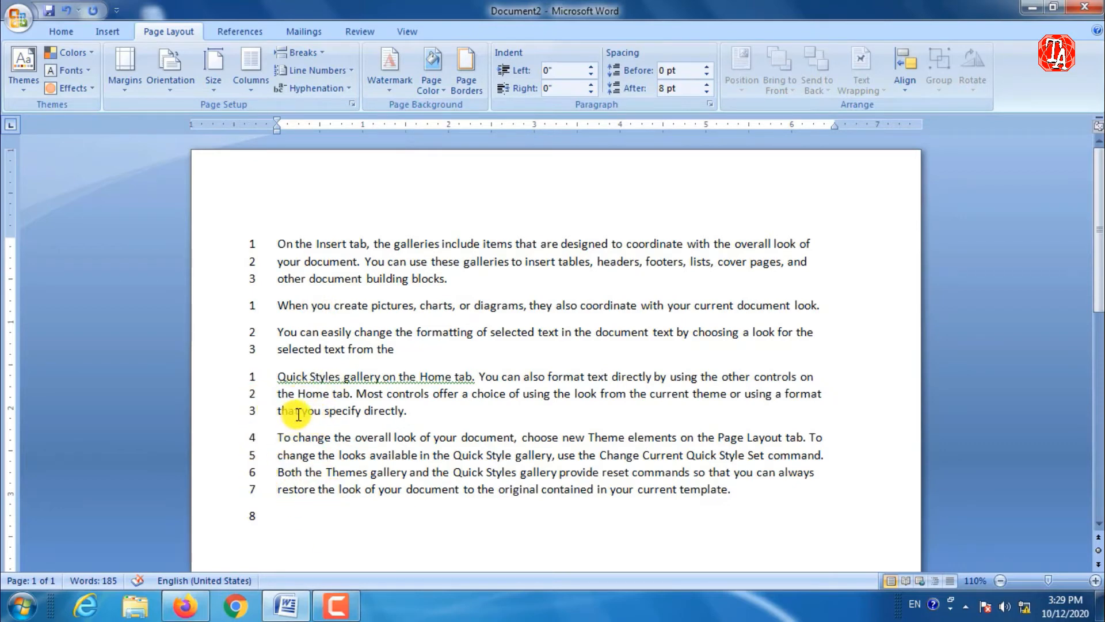
pyautogui.click(311, 55)
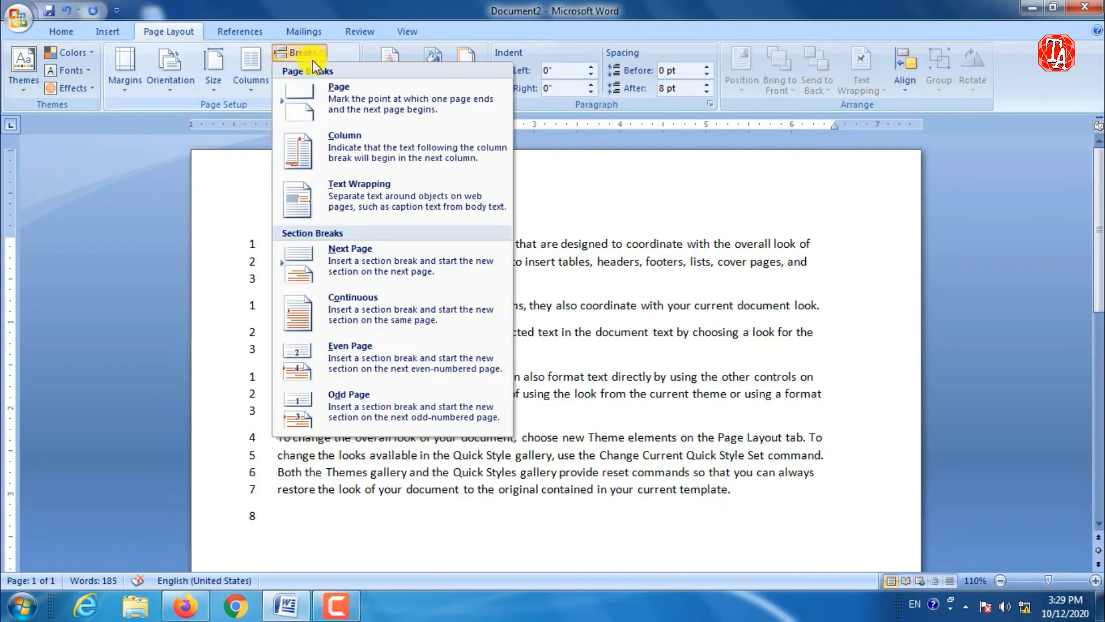
pyautogui.click(368, 306)
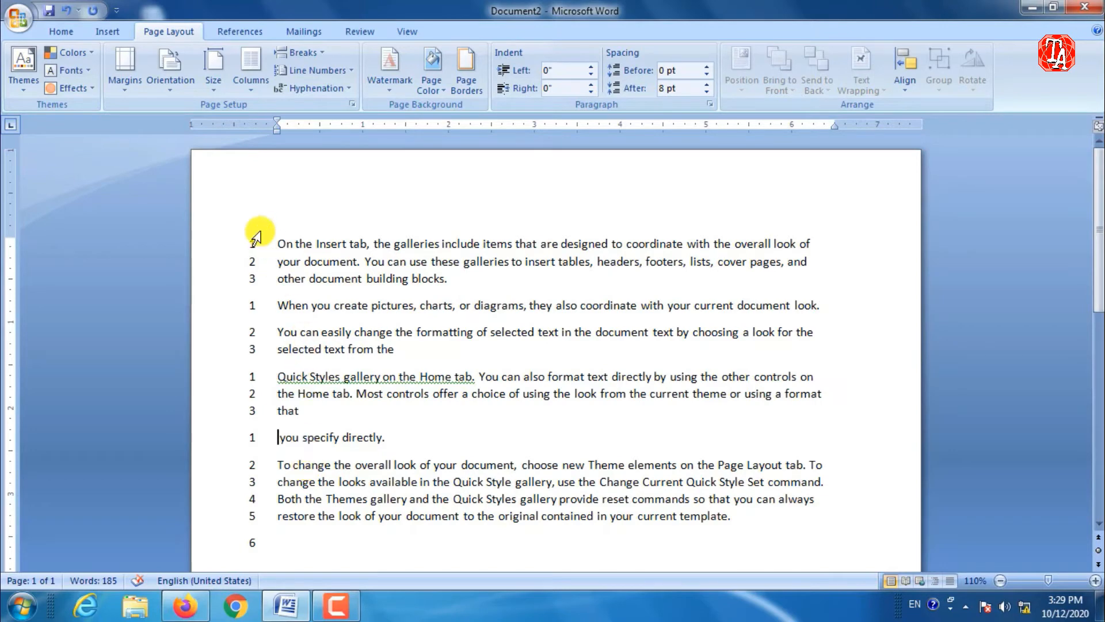
# Replace all the text with several empty lines and turn the line numbers off
pyautogui.hotkey('ctrl', 'a')
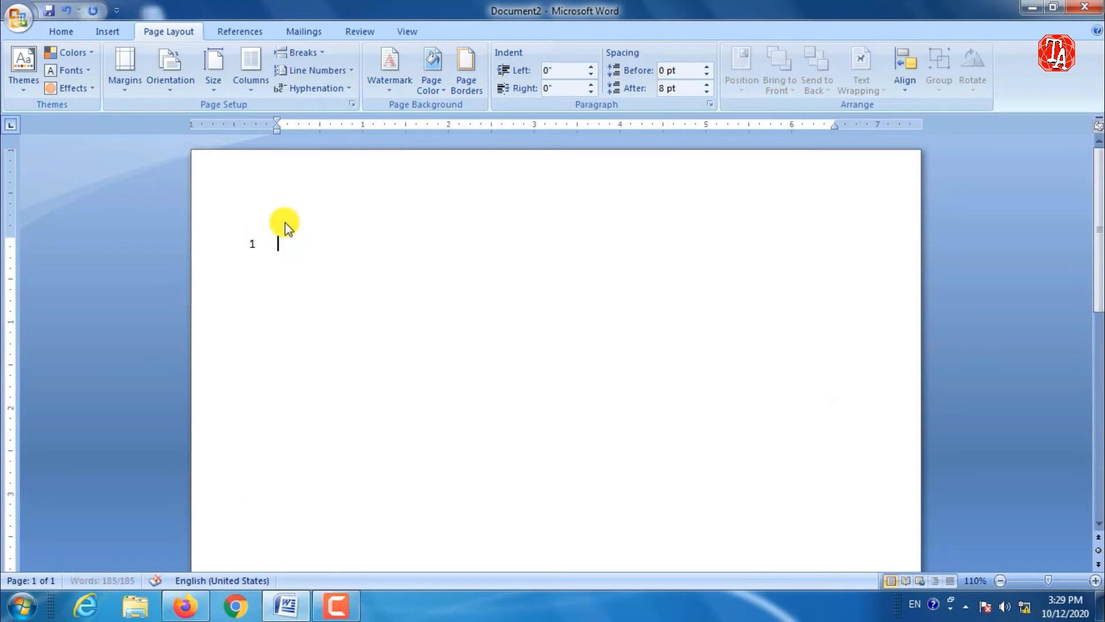
pyautogui.press('Delete')
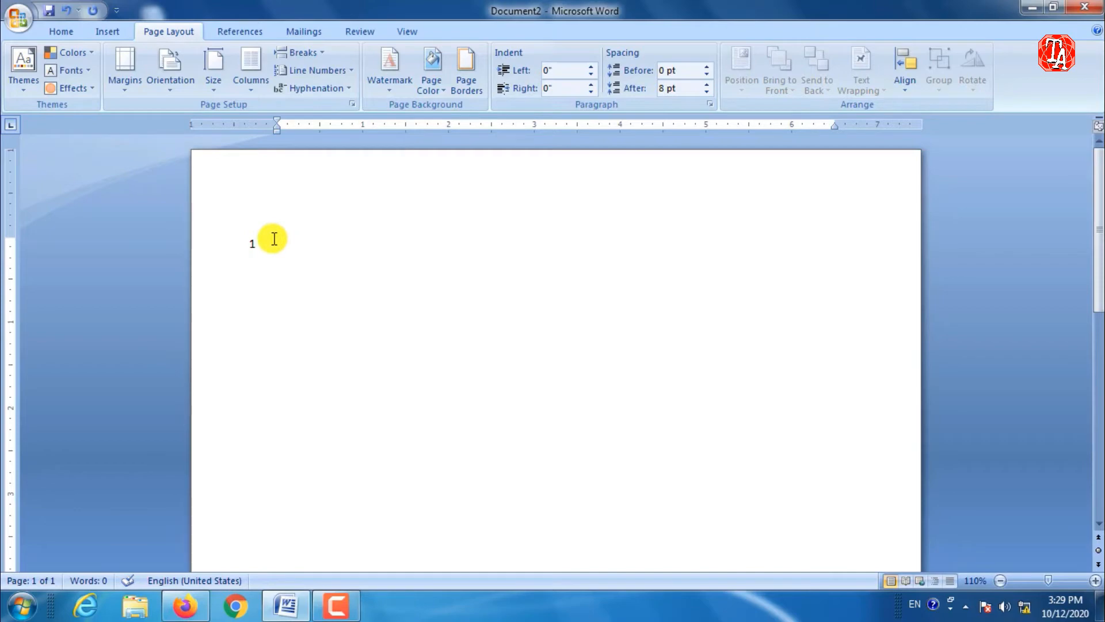
pyautogui.press('Return')
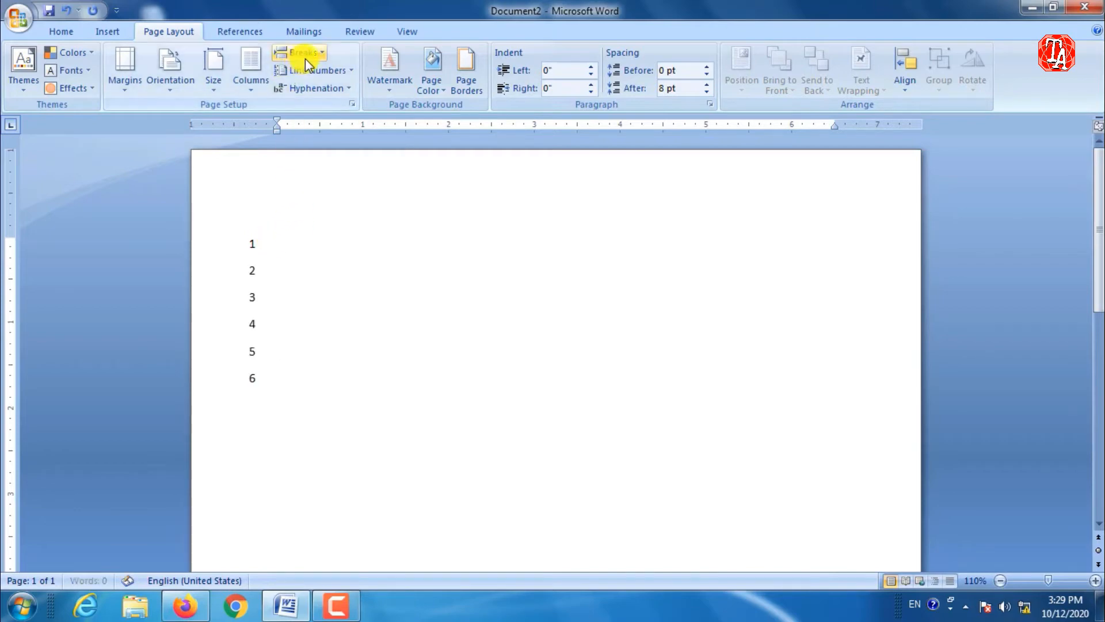
pyautogui.click(320, 70)
pyautogui.click(317, 89)
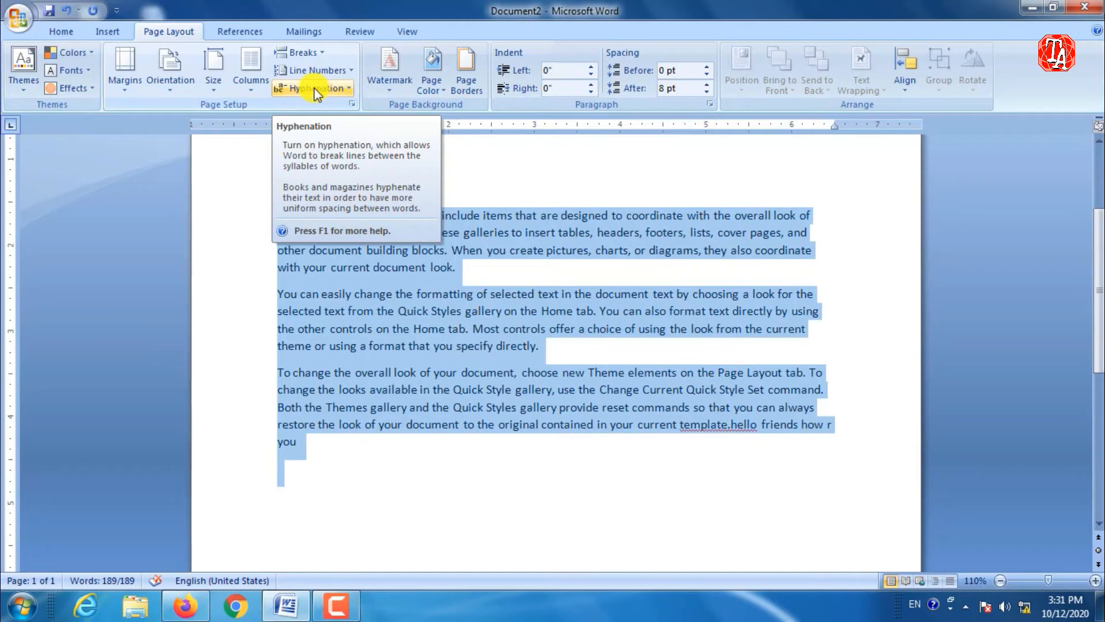
# Set hyphenation to Automatic for the selected text, and run Manual hyphenation including the remainder of the document
pyautogui.click(317, 92)
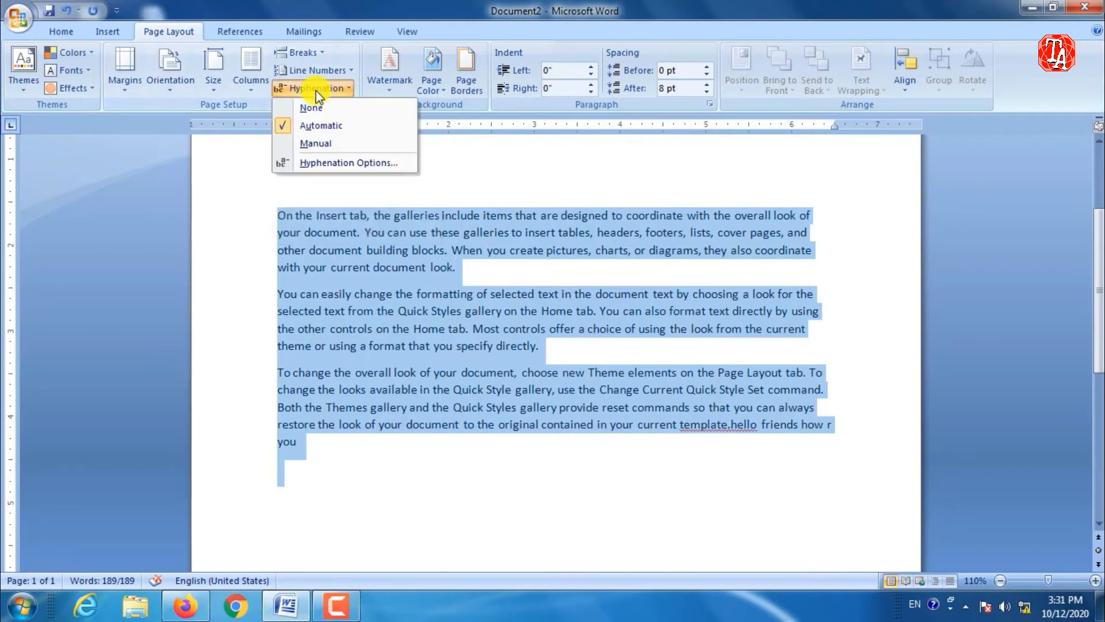
pyautogui.click(325, 129)
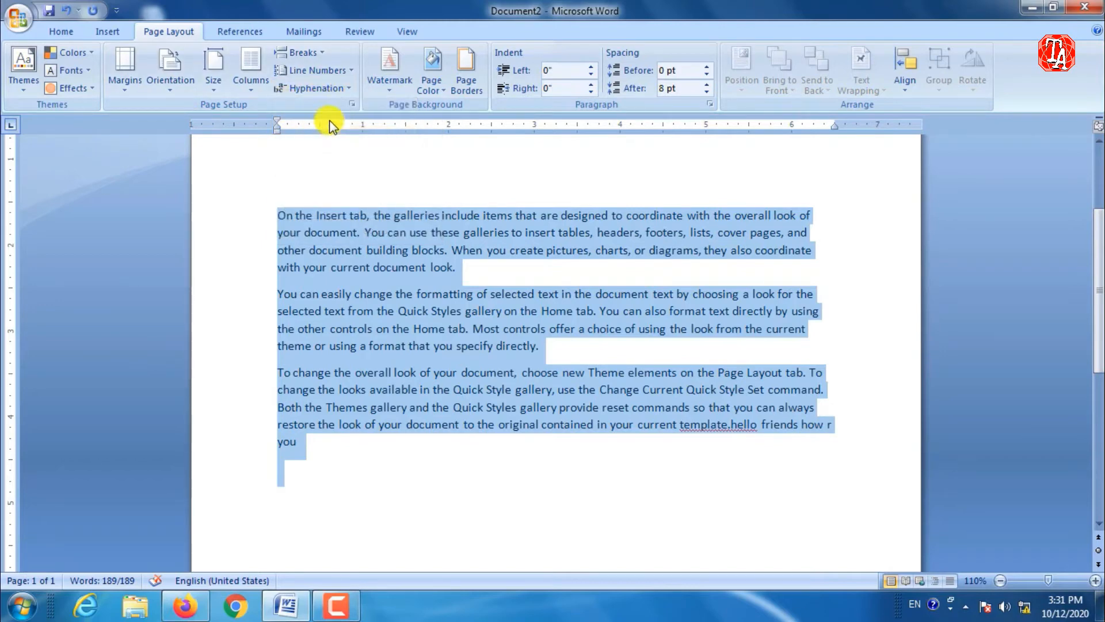
pyautogui.click(320, 91)
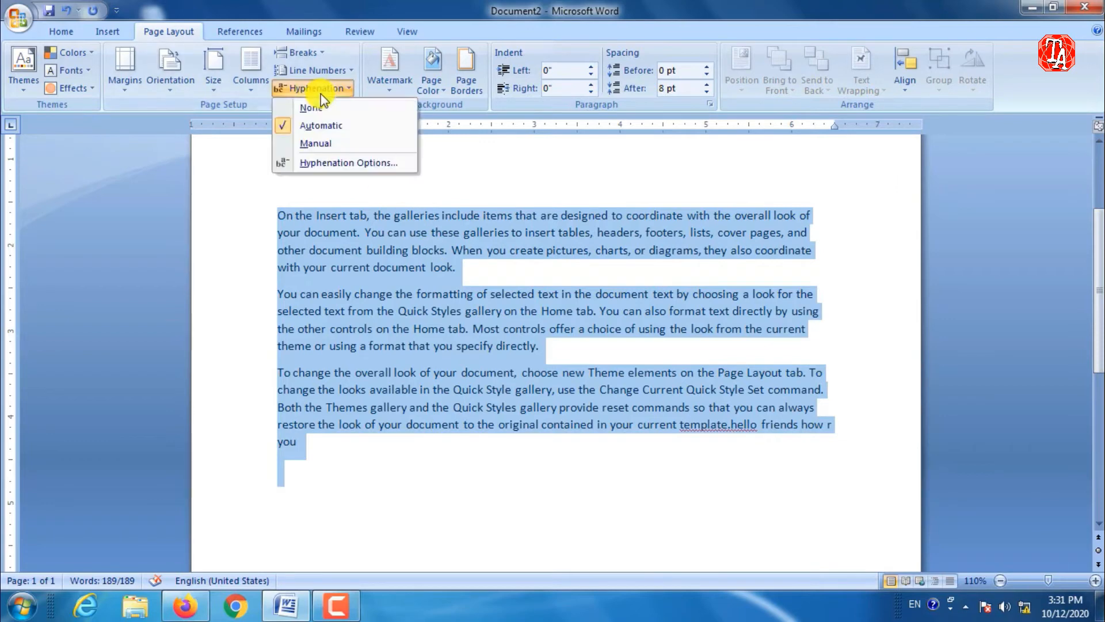
pyautogui.click(322, 143)
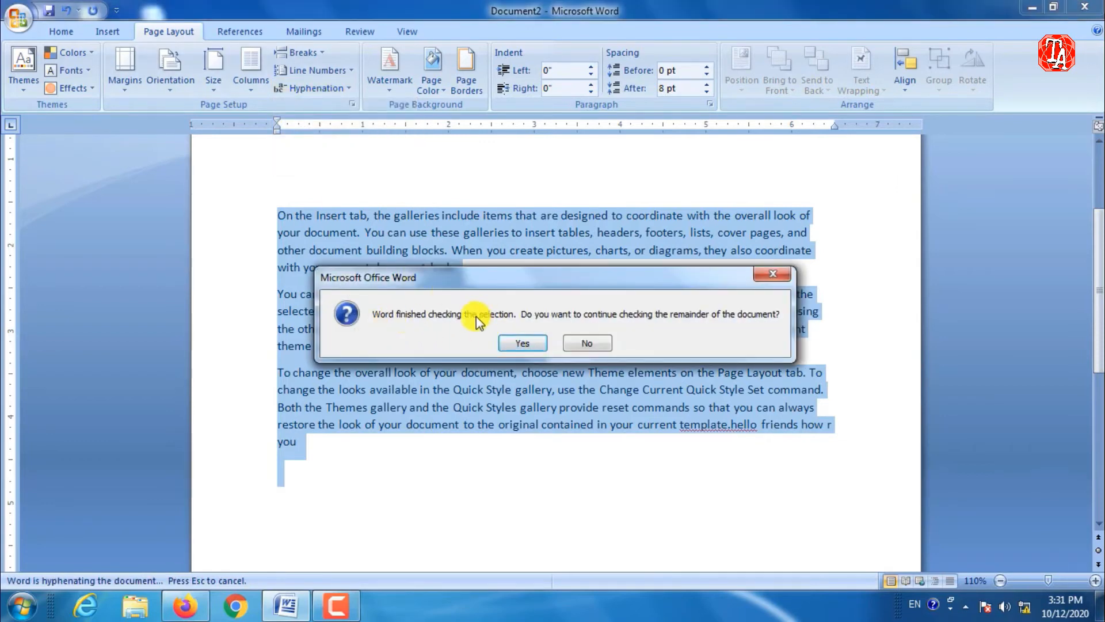
pyautogui.click(524, 342)
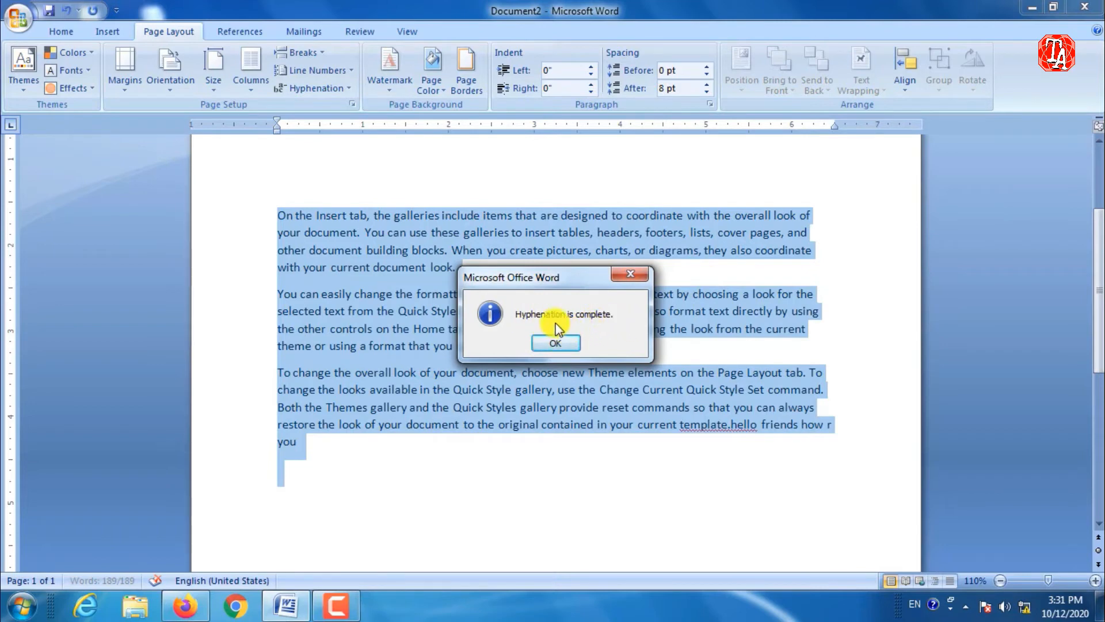
pyautogui.click(556, 343)
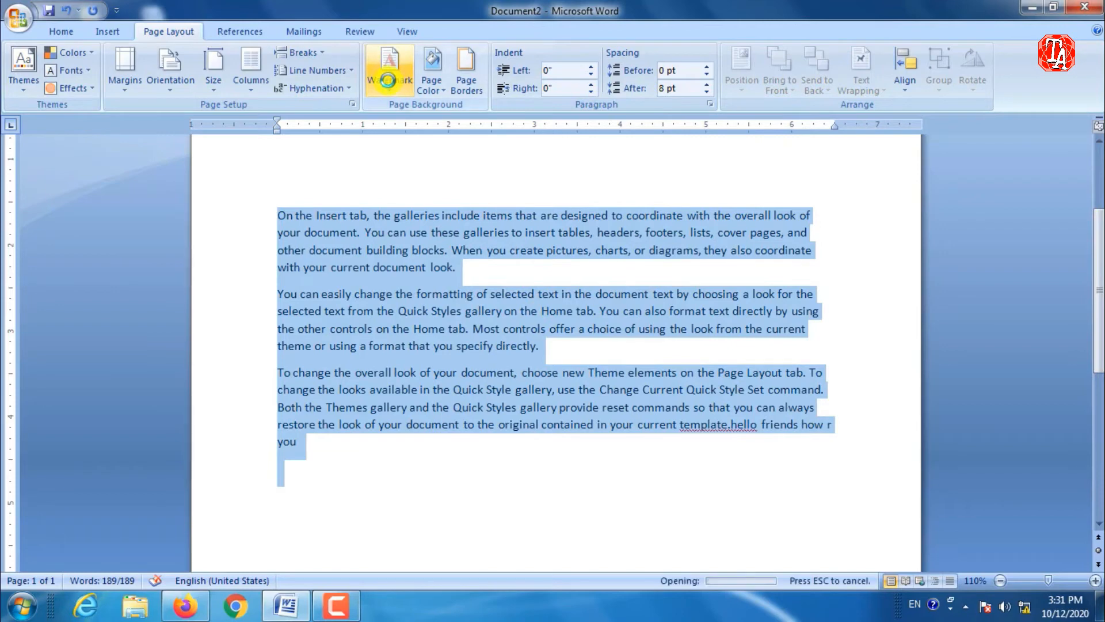
# Add the CONFIDENTIAL 1 watermark to the page
pyautogui.click(390, 72)
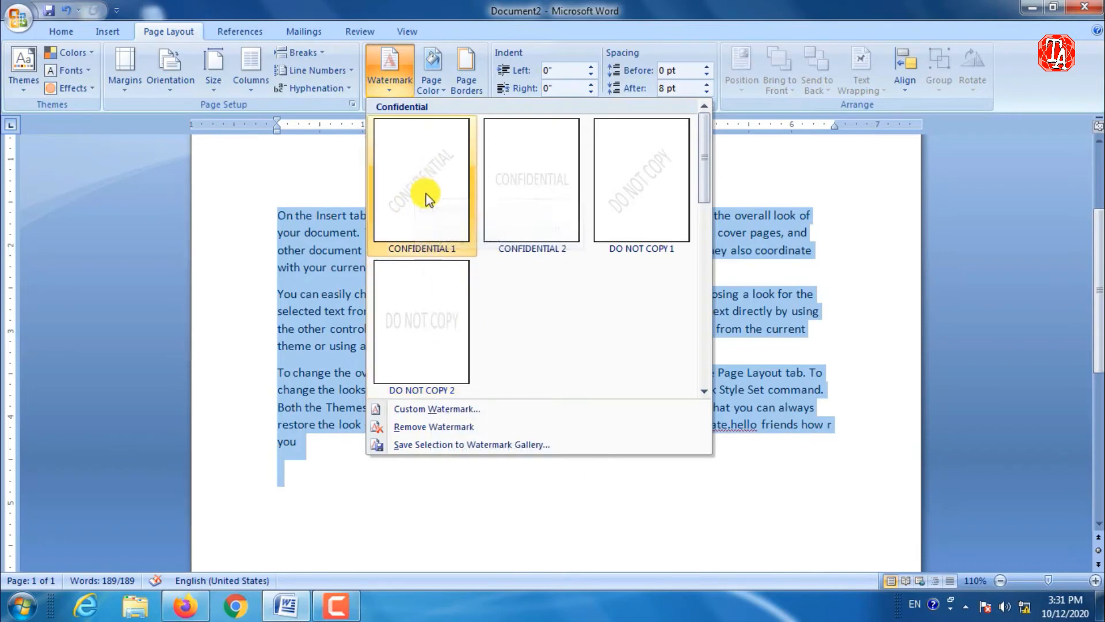
pyautogui.click(423, 160)
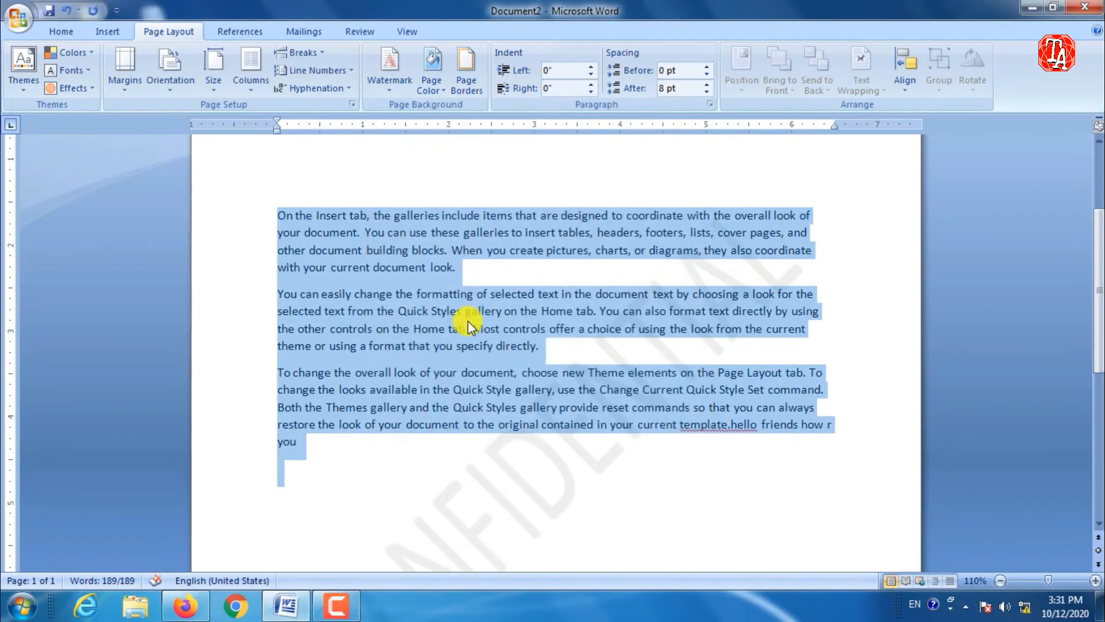
pyautogui.click(396, 85)
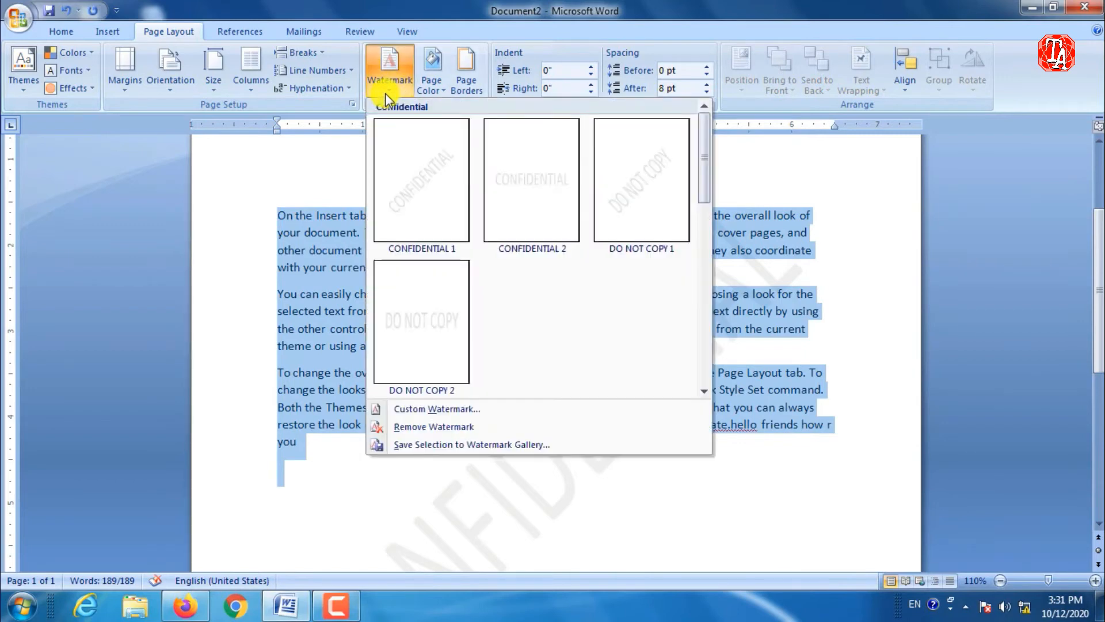
pyautogui.click(450, 407)
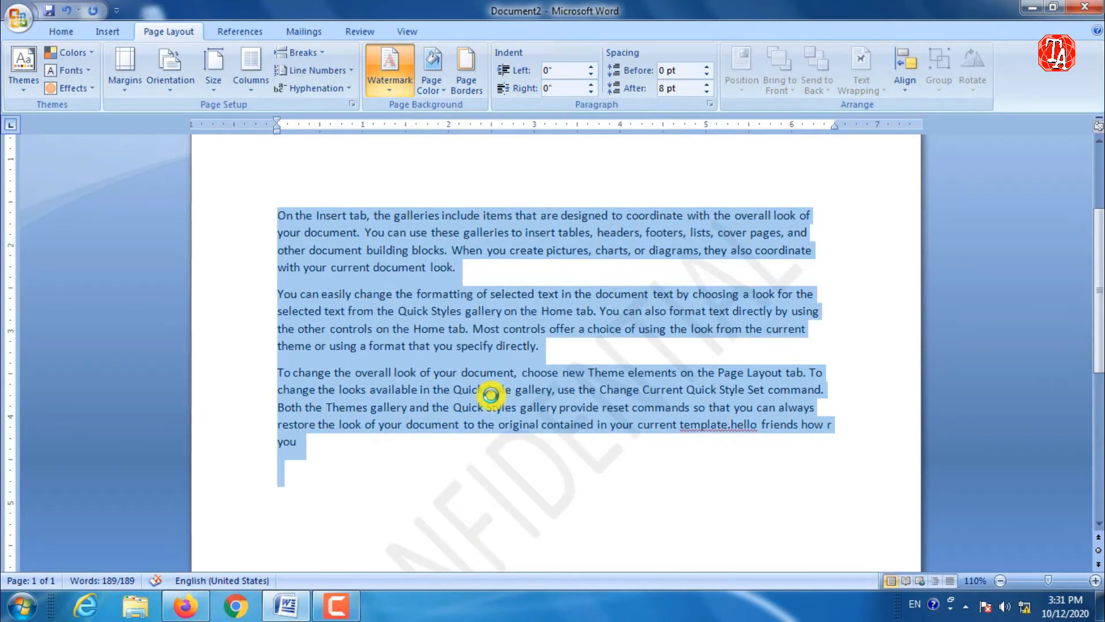
pyautogui.moveTo(876, 112); pyautogui.dragTo(494, 137)
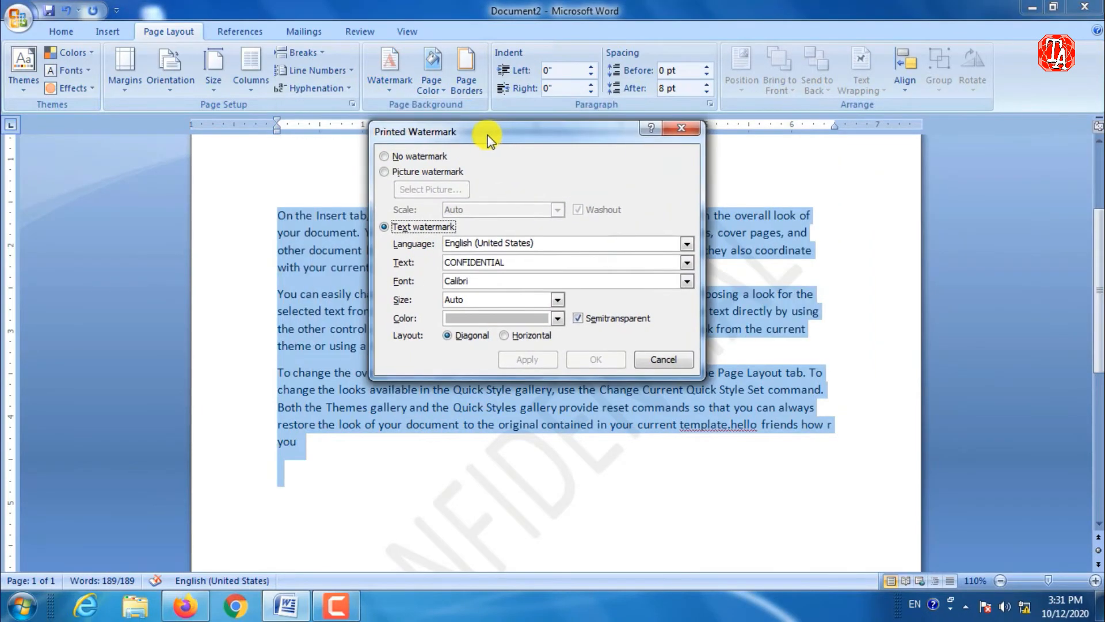
pyautogui.click(386, 157)
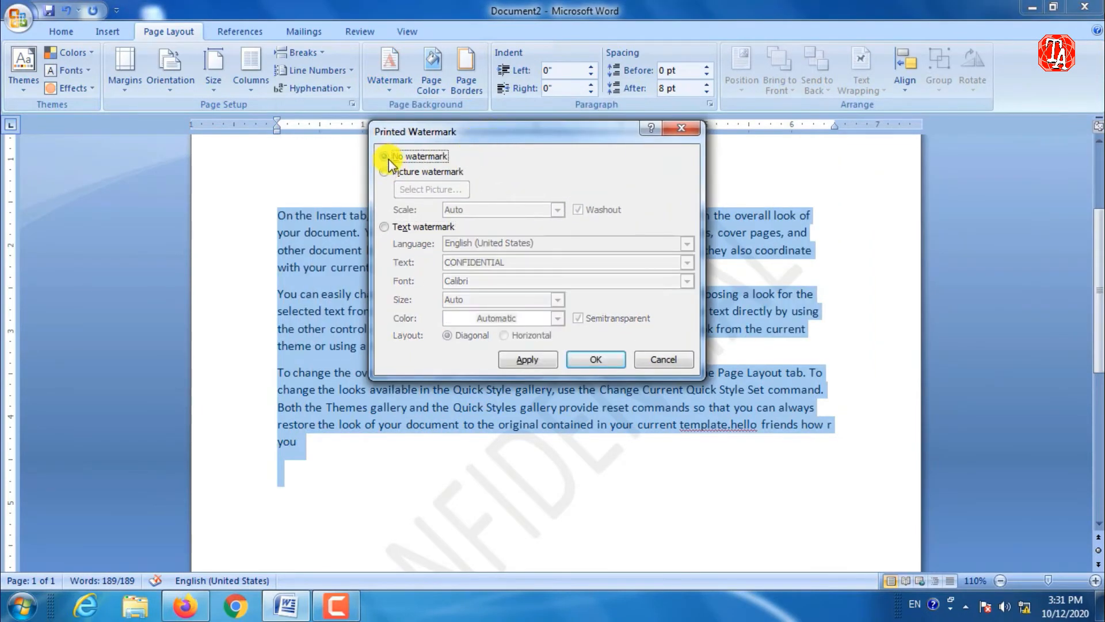
pyautogui.click(385, 172)
pyautogui.click(438, 189)
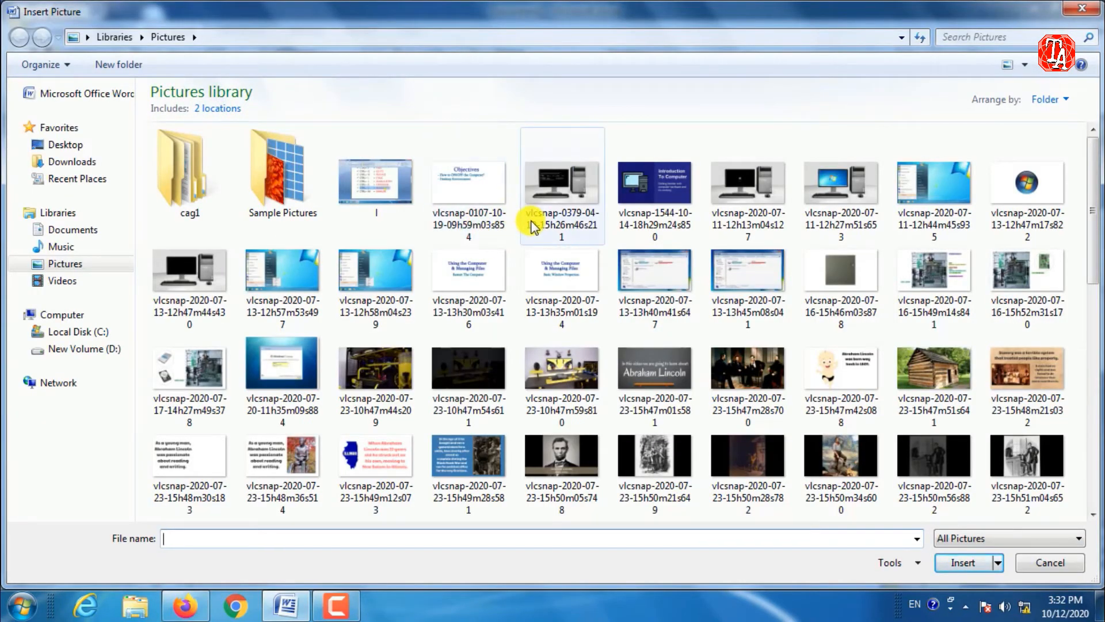
pyautogui.click(449, 322)
pyautogui.scroll(-10, 447, 321)
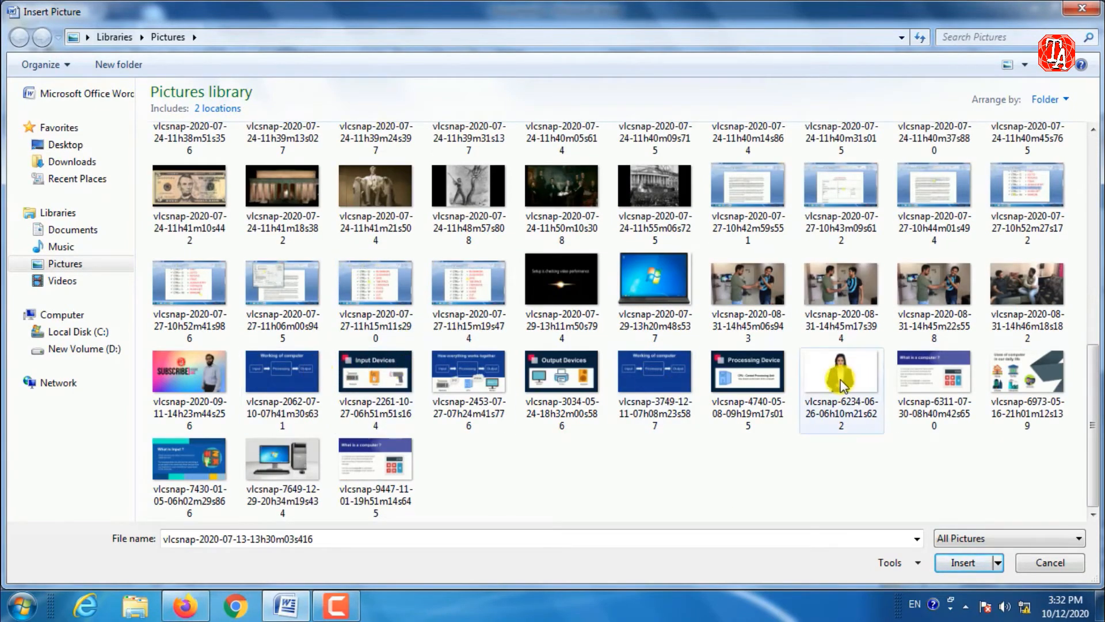
pyautogui.doubleClick(213, 369)
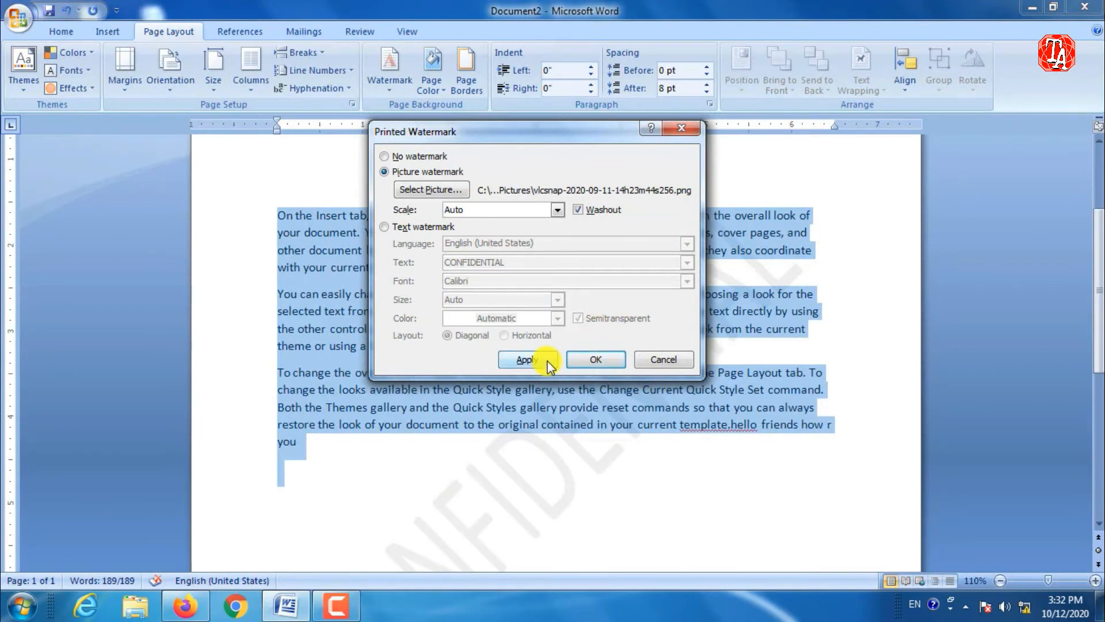
pyautogui.click(547, 361)
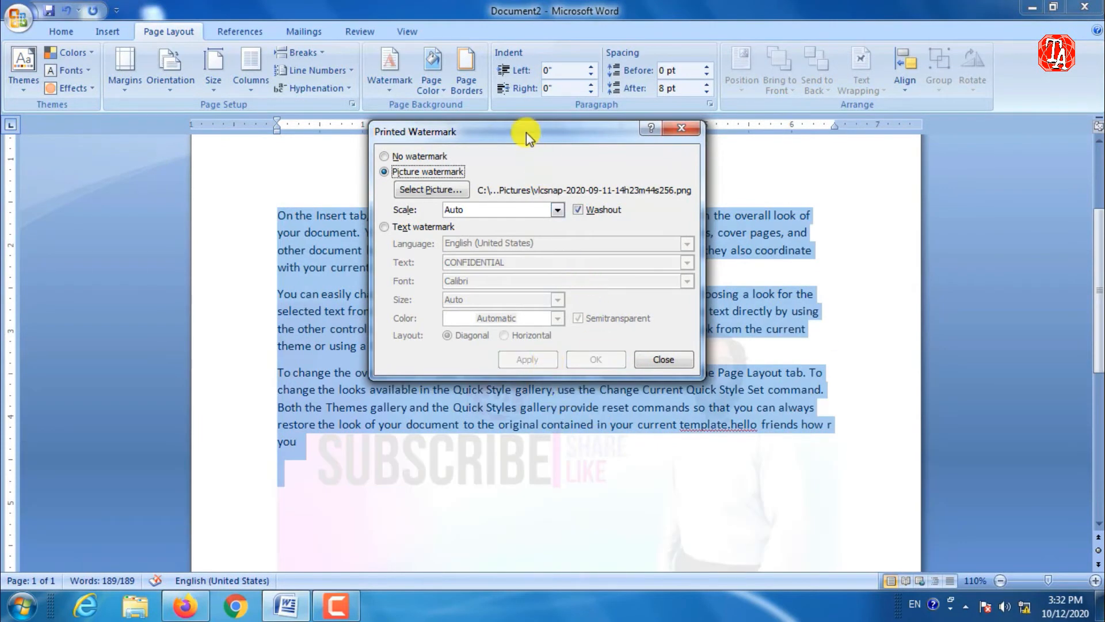
# Turn off Washout for the picture watermark and apply the change to the page
pyautogui.moveTo(526, 132); pyautogui.dragTo(1028, 104)
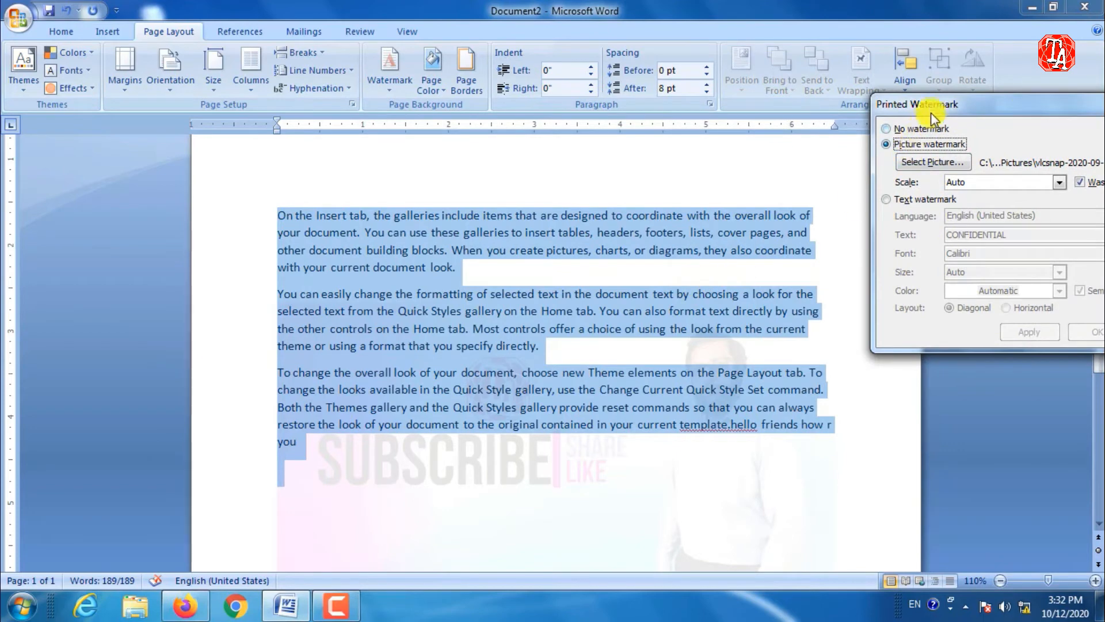
pyautogui.moveTo(931, 113); pyautogui.dragTo(744, 30)
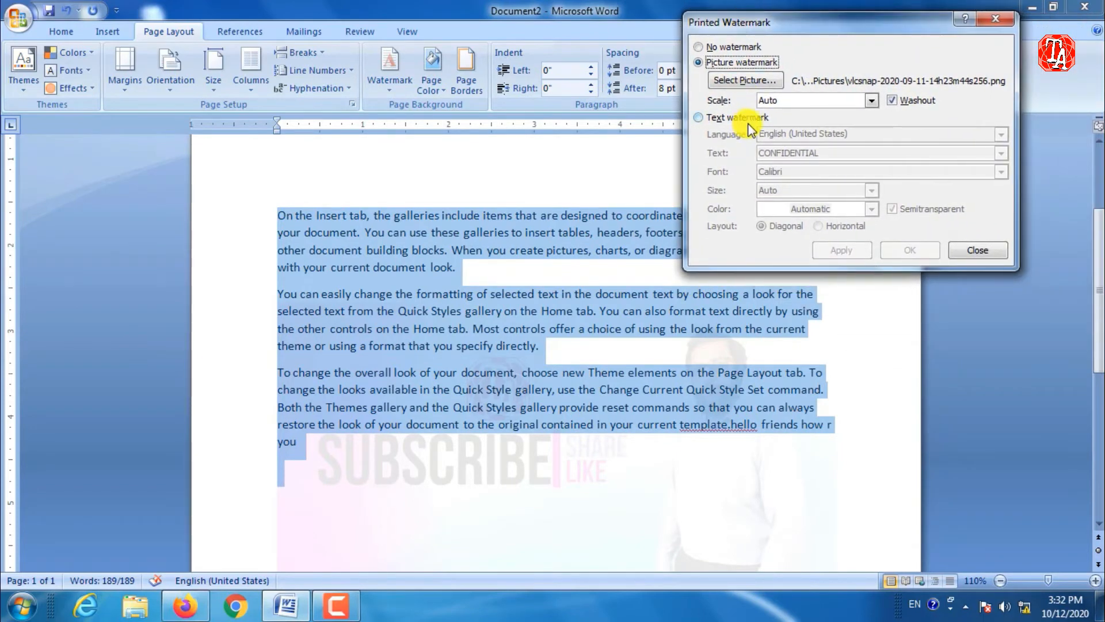
pyautogui.click(892, 102)
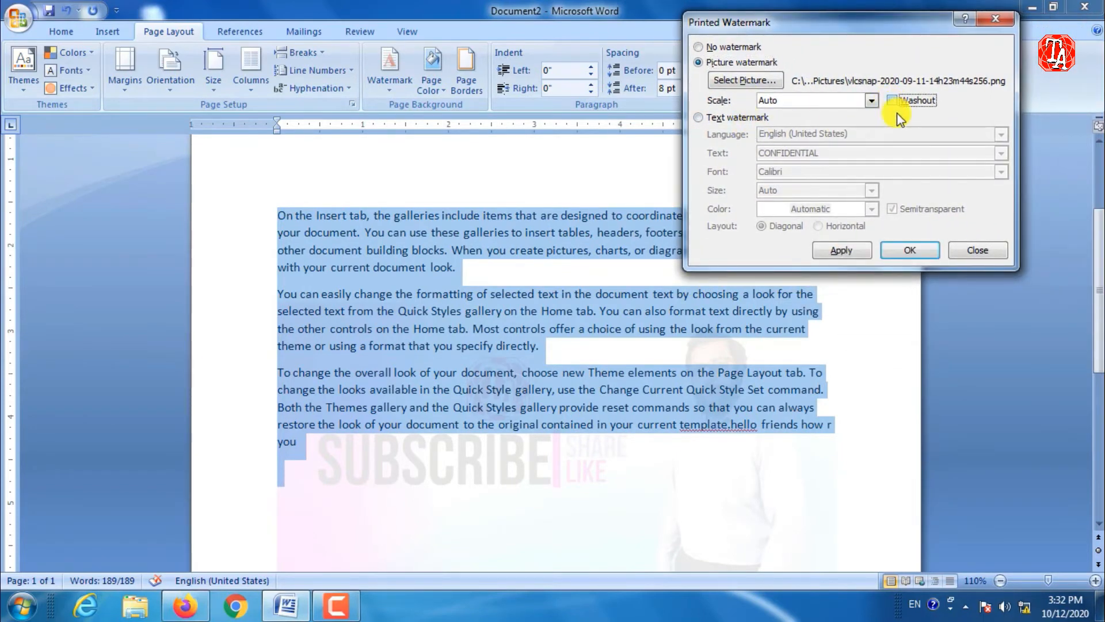
pyautogui.click(851, 250)
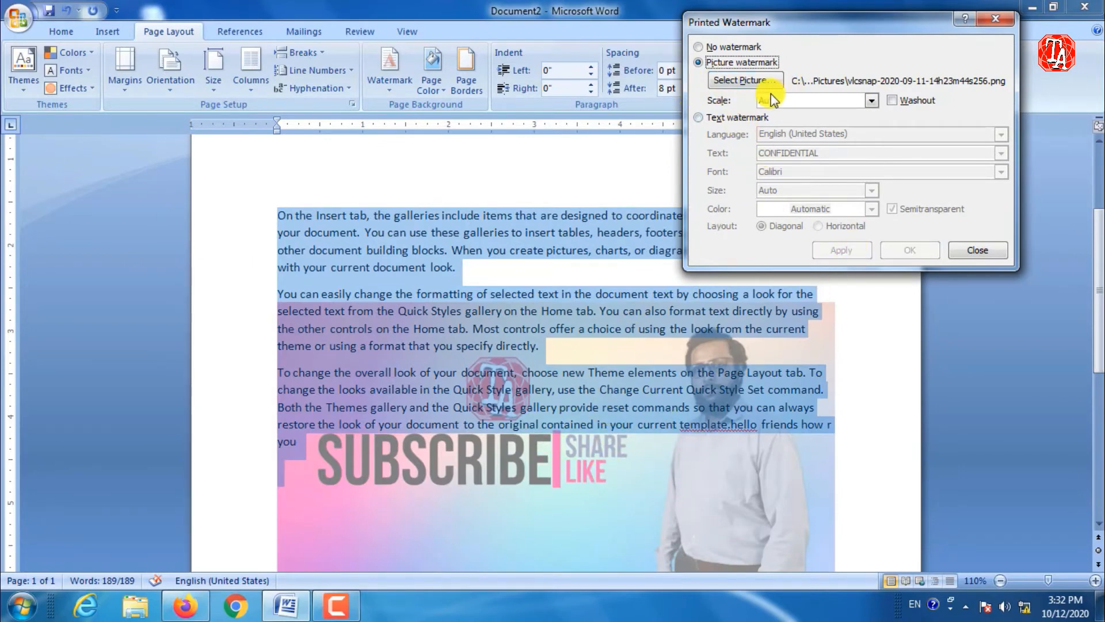
# Replace the picture watermark with a diagonal, semitransparent text watermark reading "HEllo Friends" in yellow
pyautogui.click(699, 118)
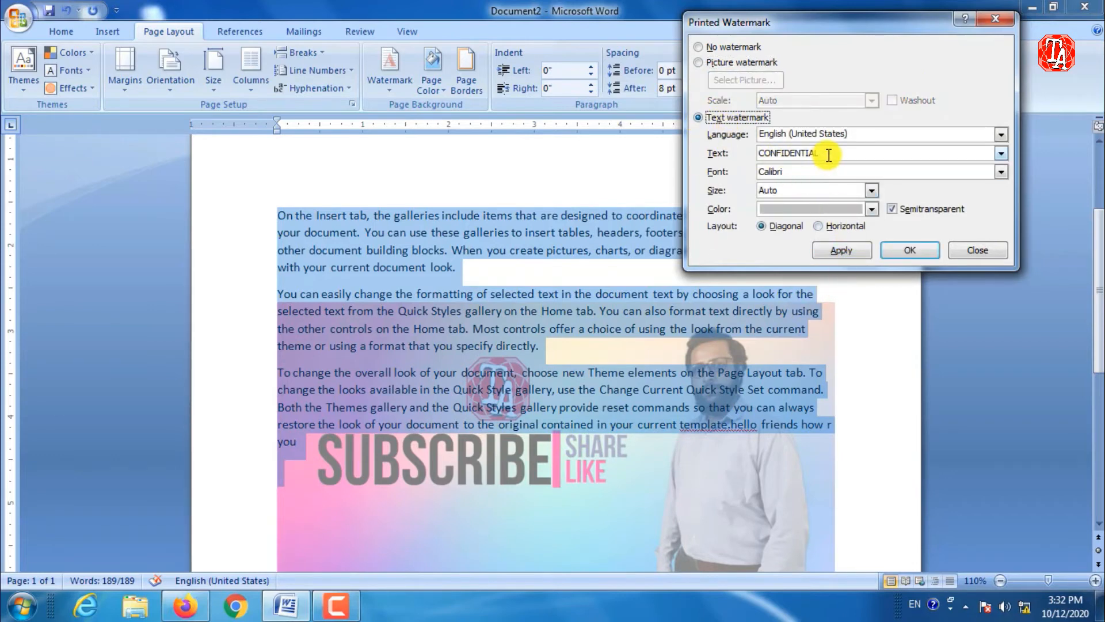
pyautogui.moveTo(828, 154); pyautogui.dragTo(685, 147)
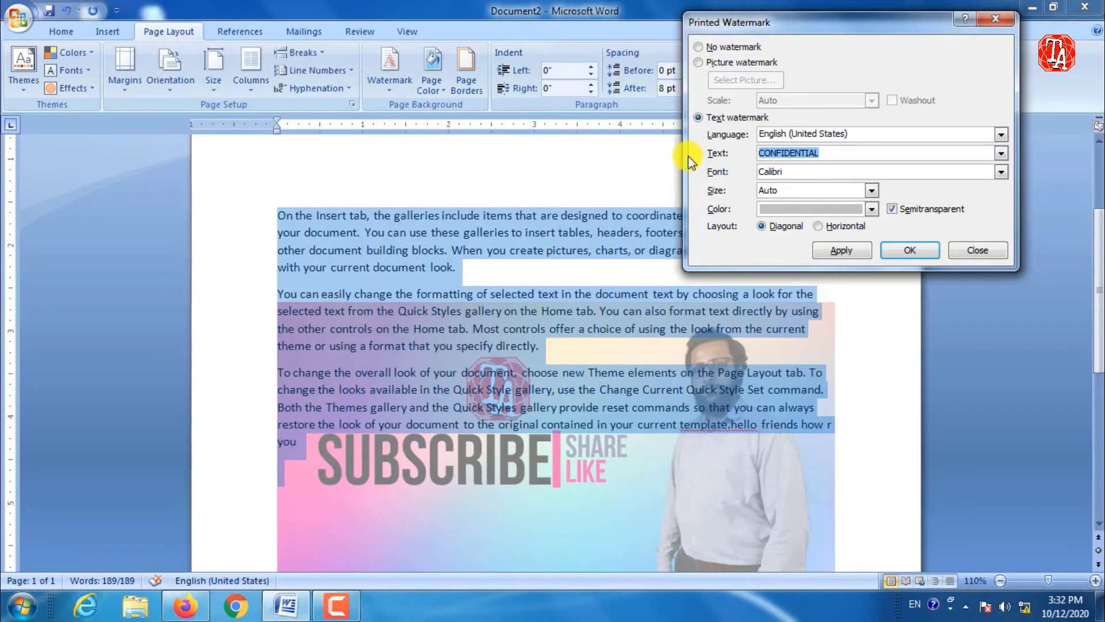
pyautogui.write('H')
pyautogui.press('BackSpace')
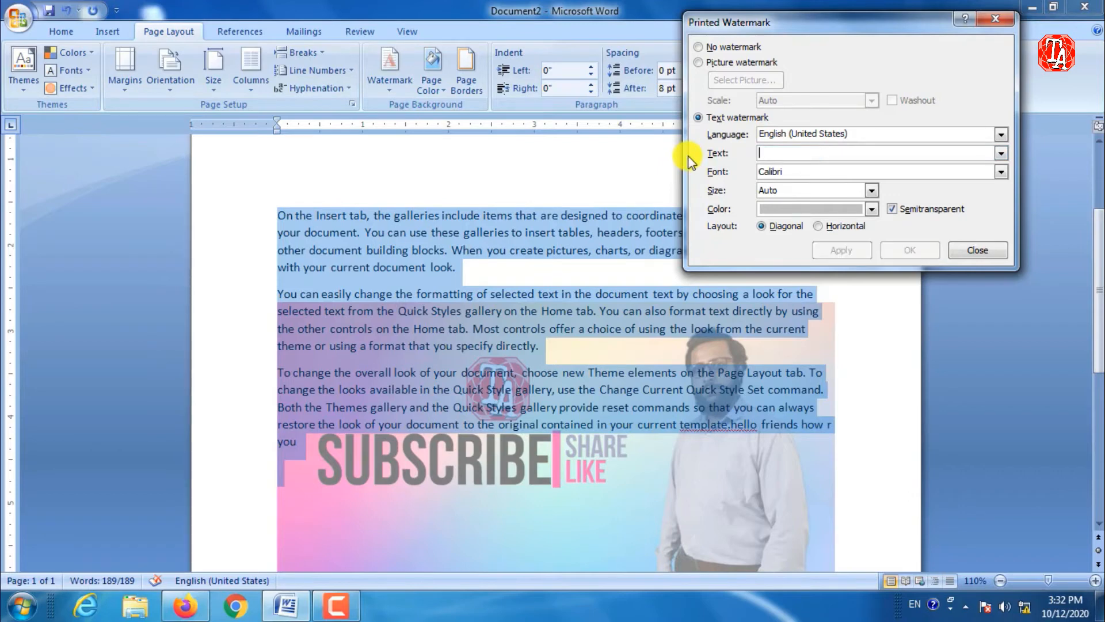
pyautogui.write('HEllo Friends')
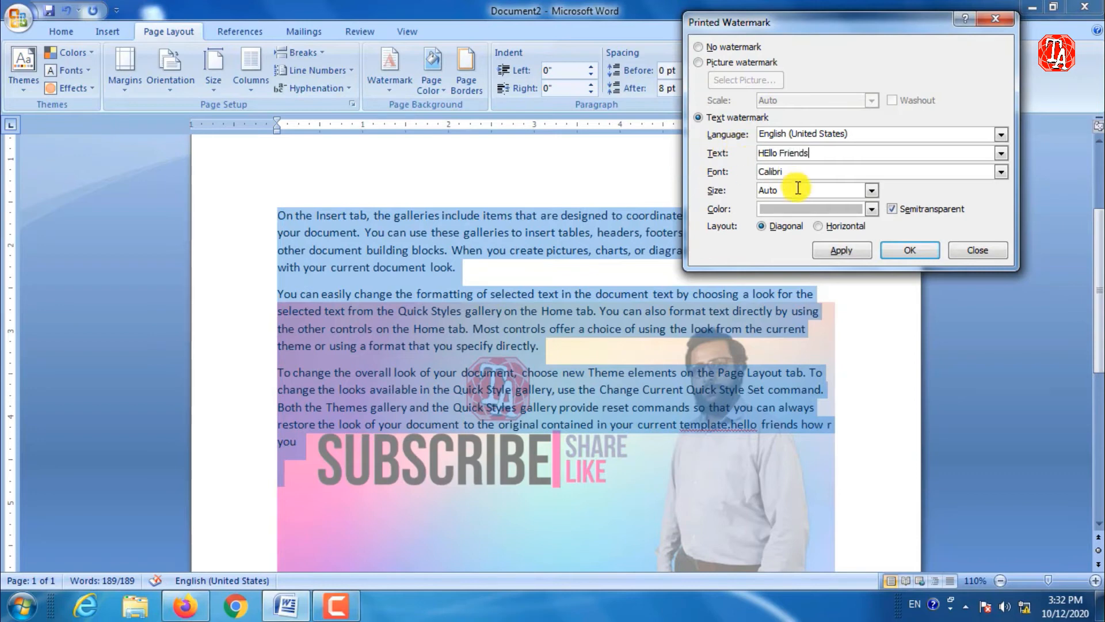
pyautogui.click(798, 209)
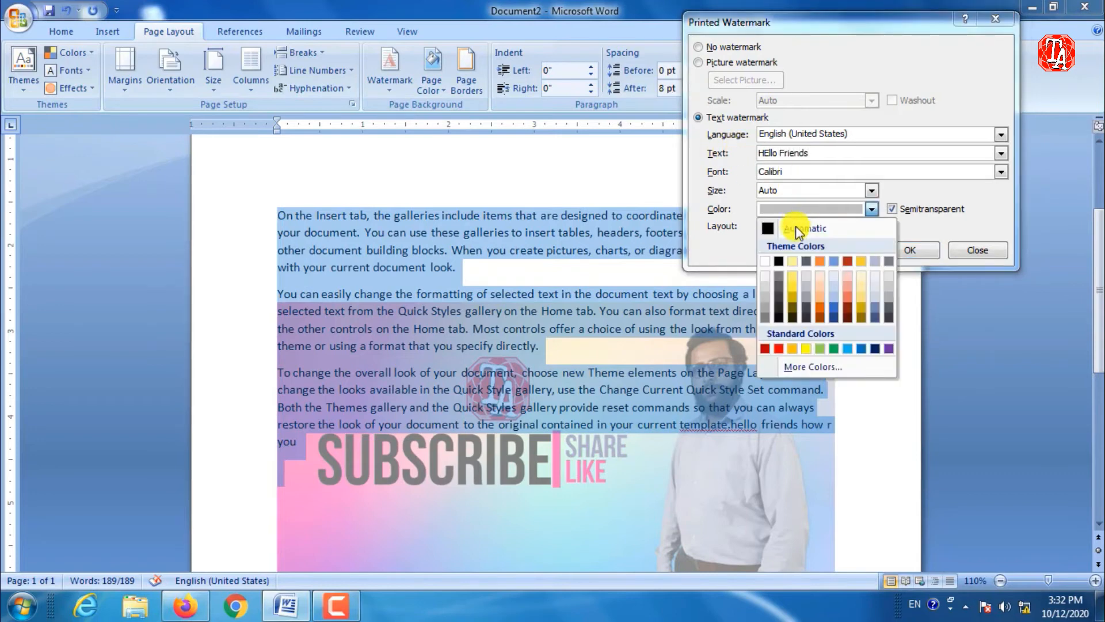
pyautogui.click(795, 281)
pyautogui.click(837, 258)
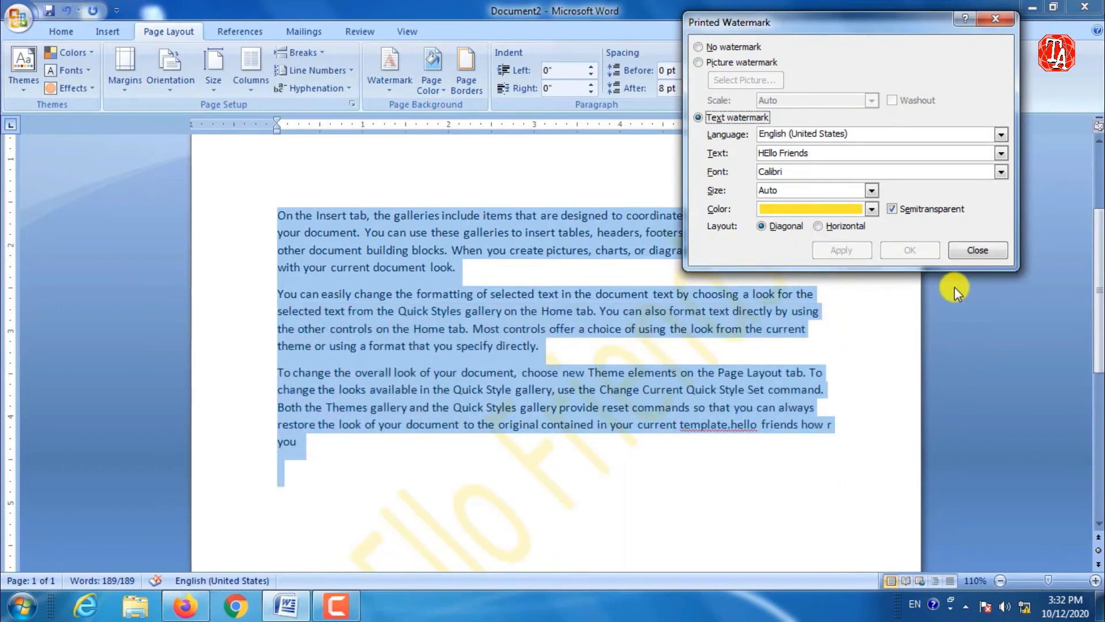
# Close the watermark settings, view the watermark on the page, and undo it
pyautogui.click(967, 252)
pyautogui.scroll(-5, 447, 361)
pyautogui.scroll(-2, 443, 352)
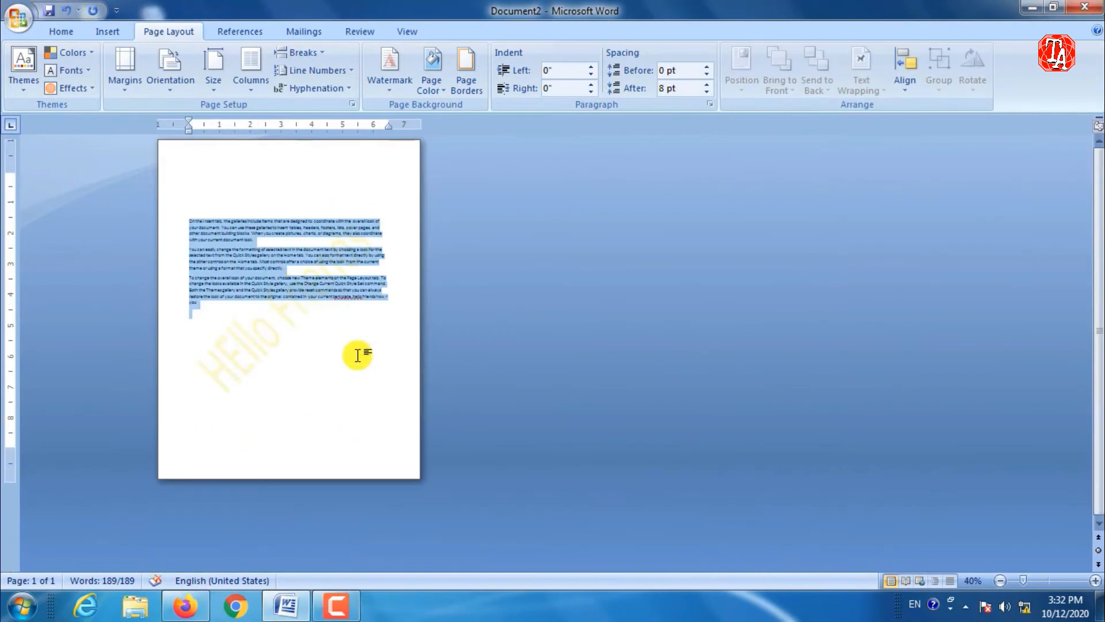
pyautogui.scroll(2, 261, 351)
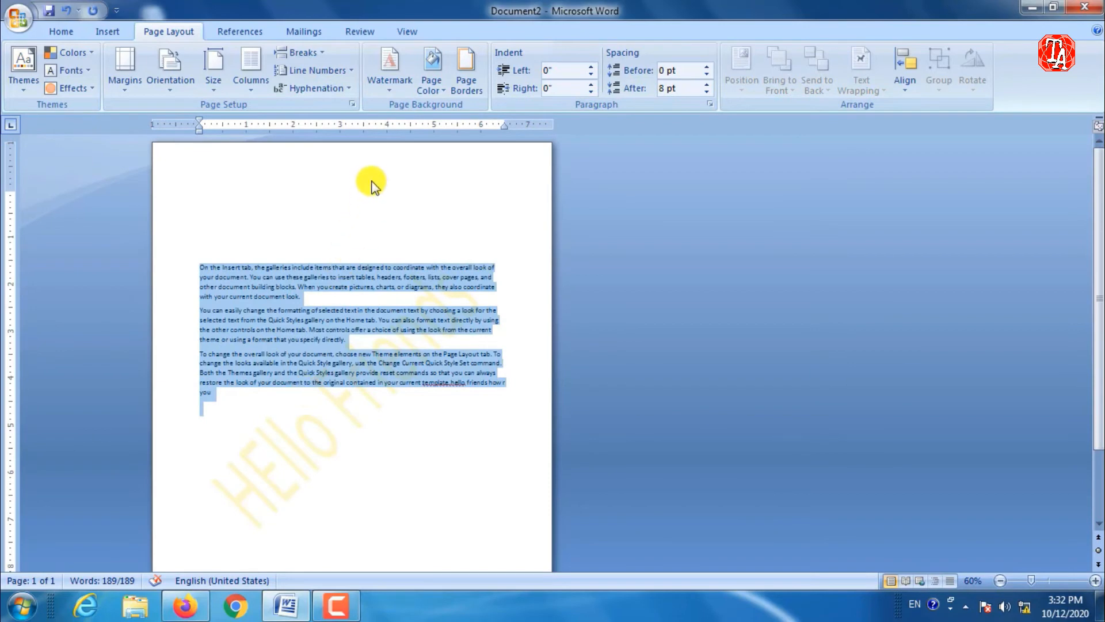
pyautogui.hotkey('ctrl', 'z')
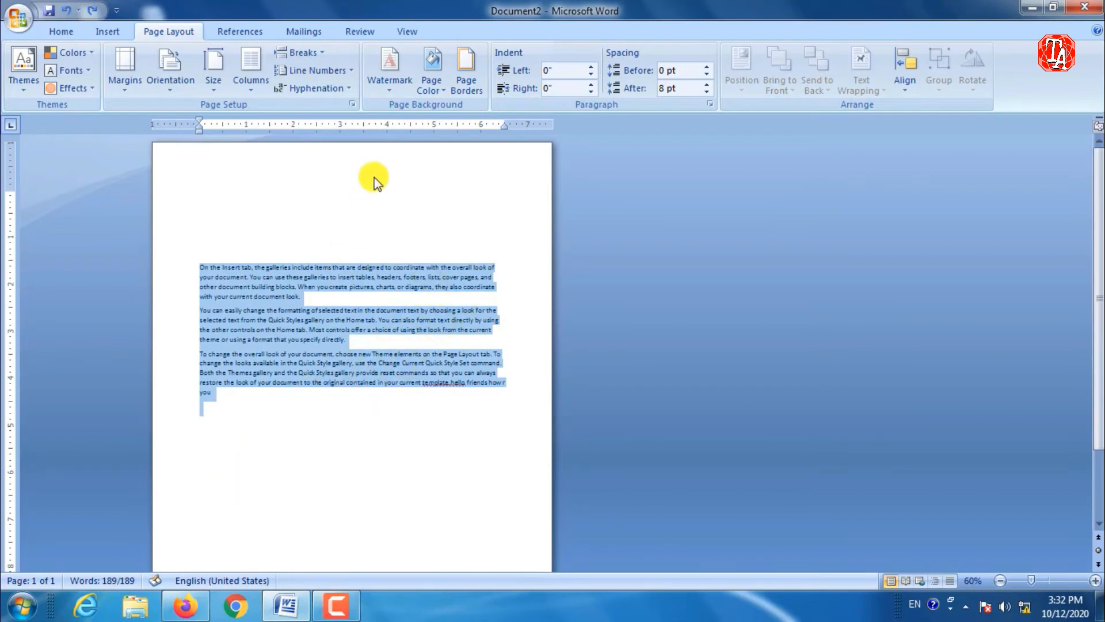
# Set the page color to the standard orange and delete all the selected text
pyautogui.click(443, 91)
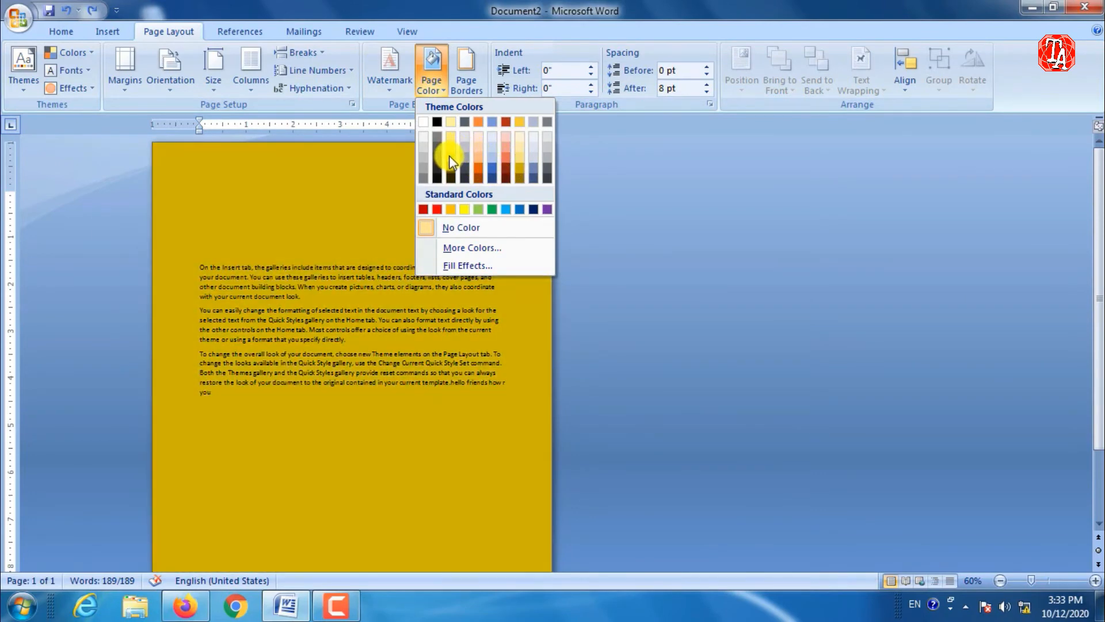
pyautogui.click(451, 212)
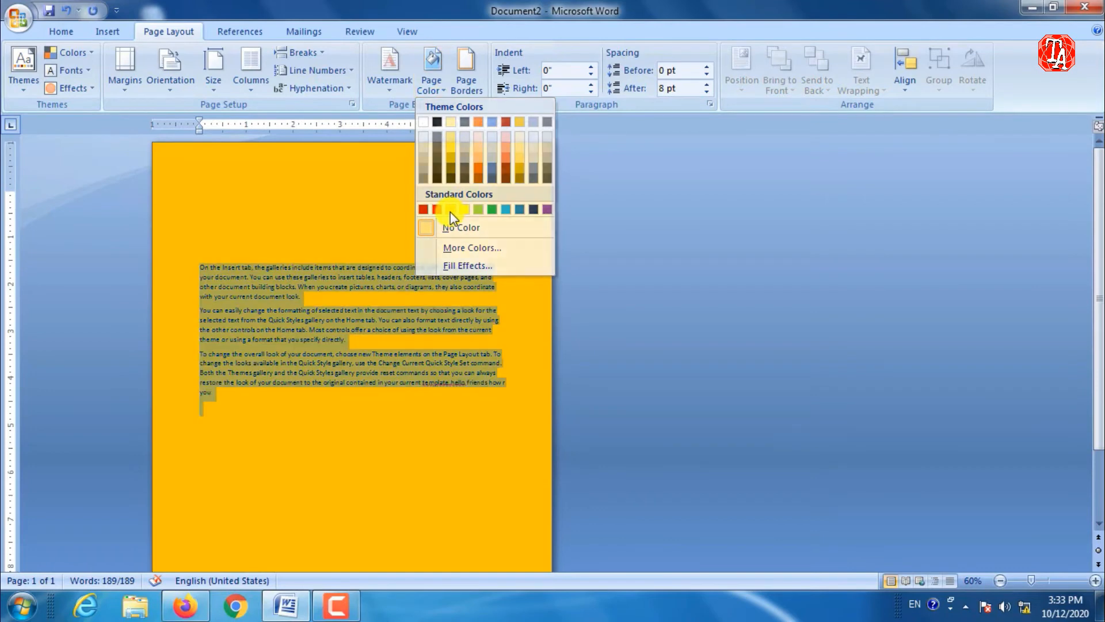
pyautogui.press('Delete')
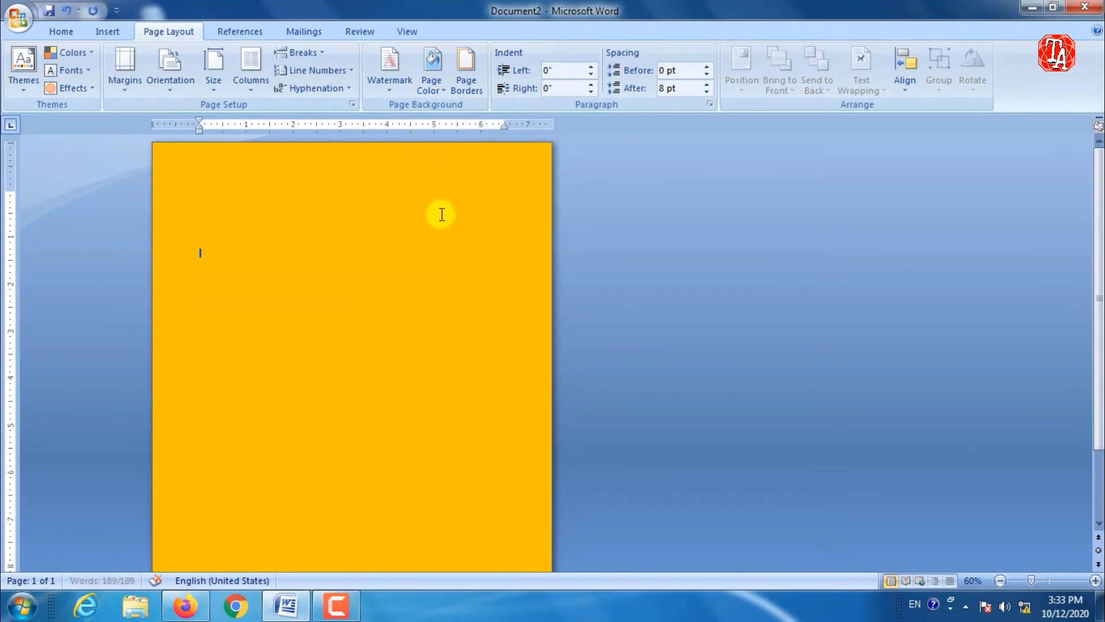
# Set up a two-color gradient page fill with orange as Color 1 and near-black as Color 2
pyautogui.click(436, 91)
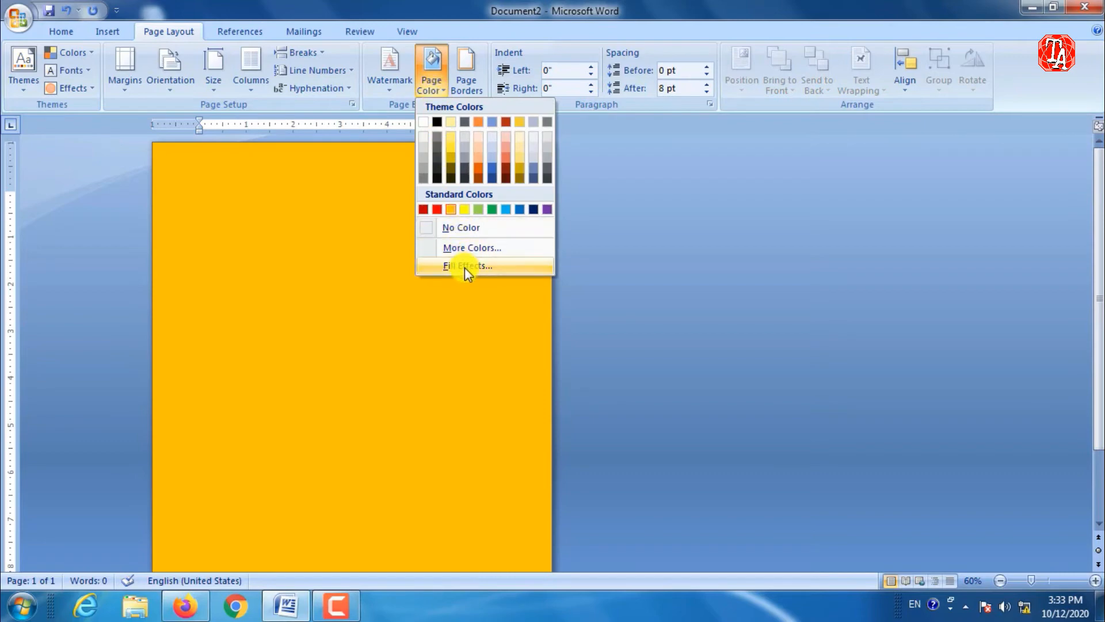
pyautogui.click(482, 271)
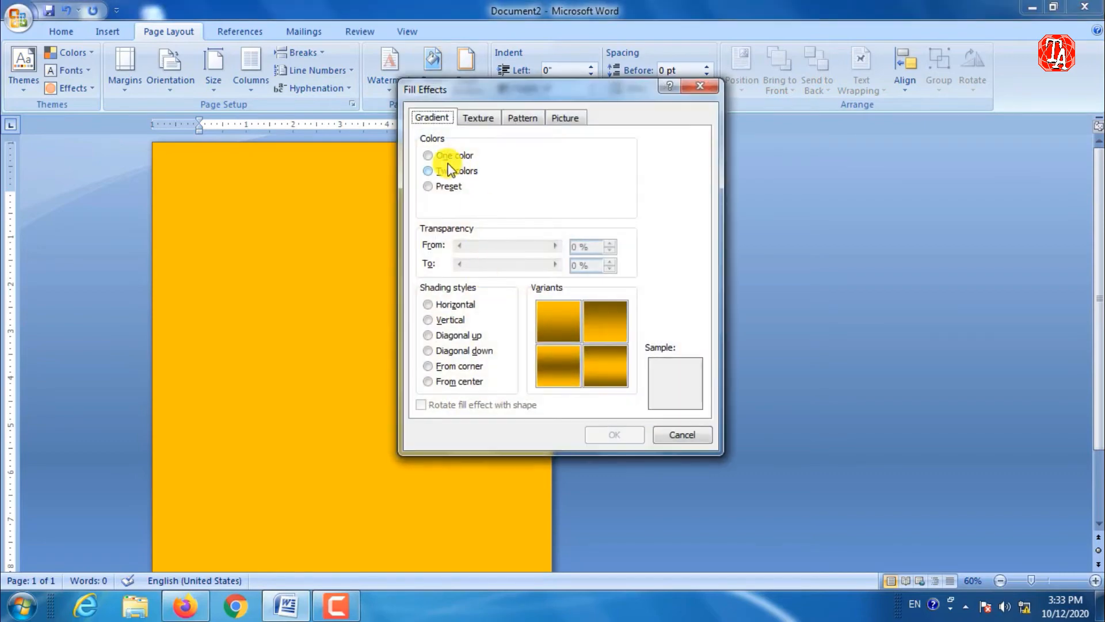
pyautogui.moveTo(462, 97); pyautogui.dragTo(688, 50)
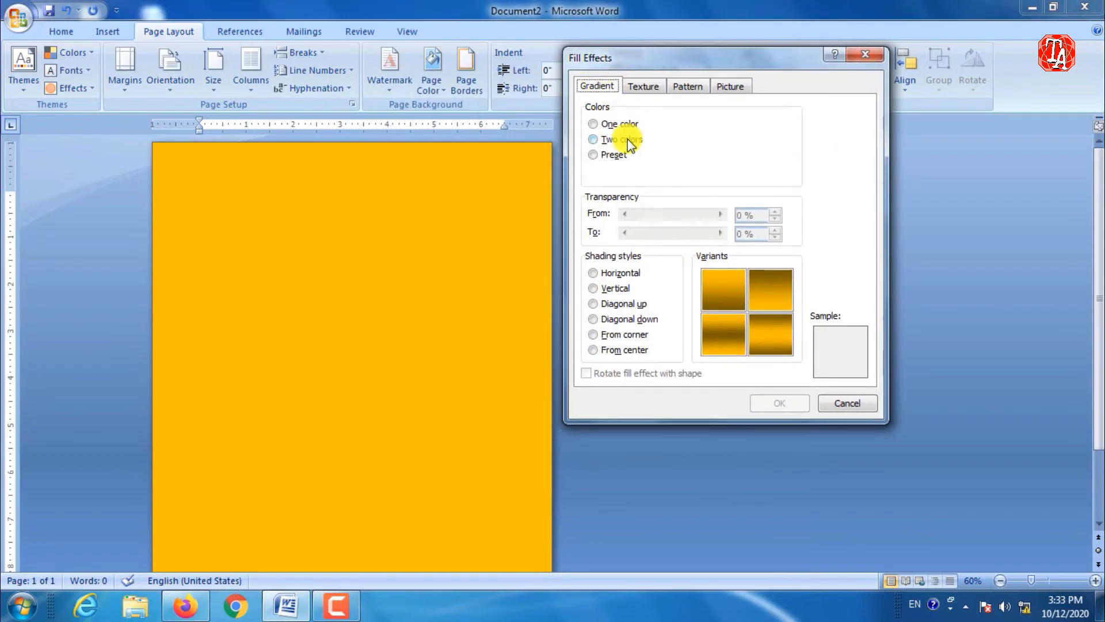
pyautogui.click(616, 126)
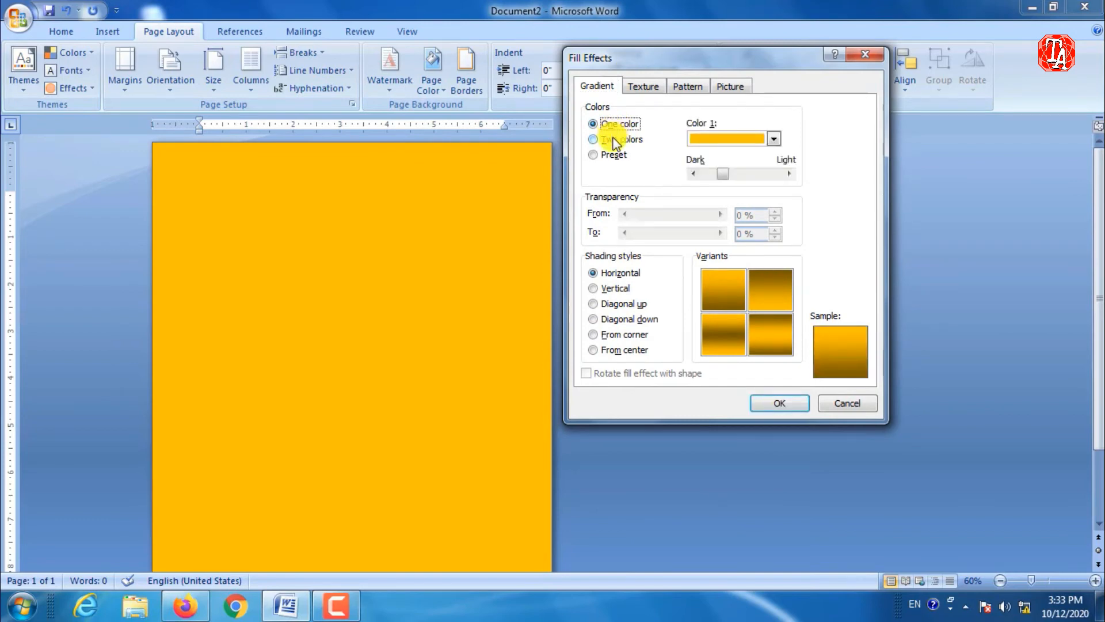
pyautogui.click(608, 139)
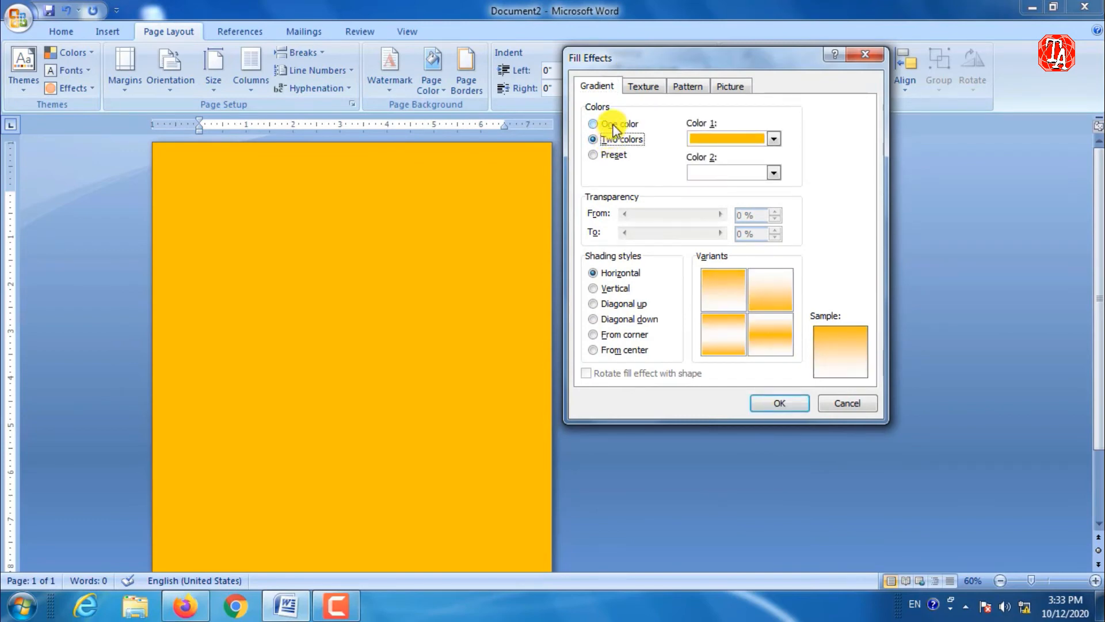
pyautogui.click(721, 174)
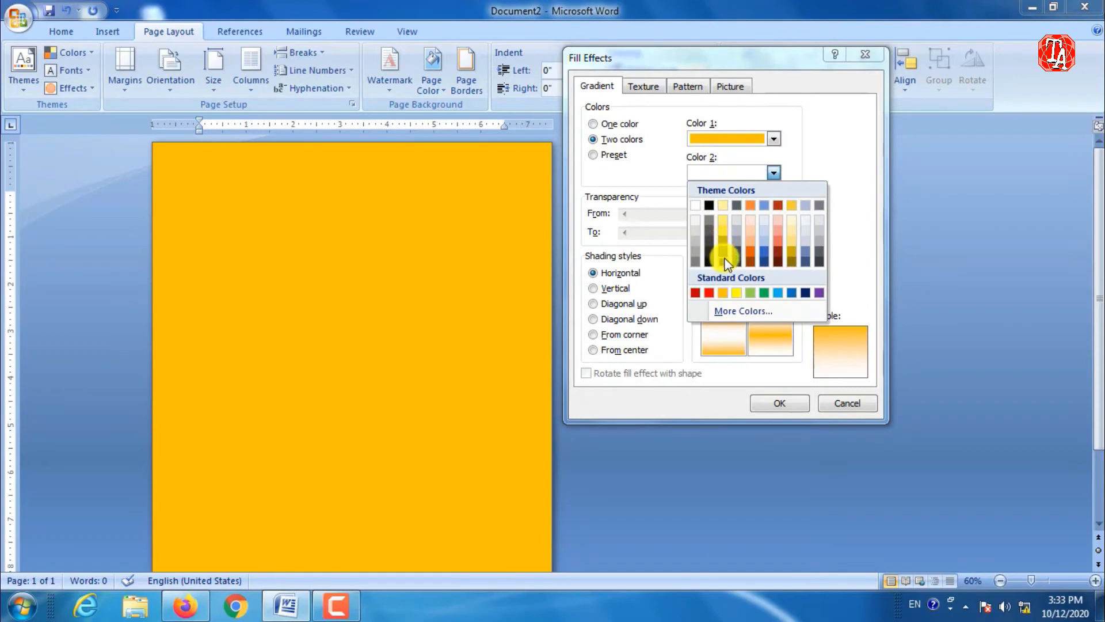
pyautogui.click(705, 259)
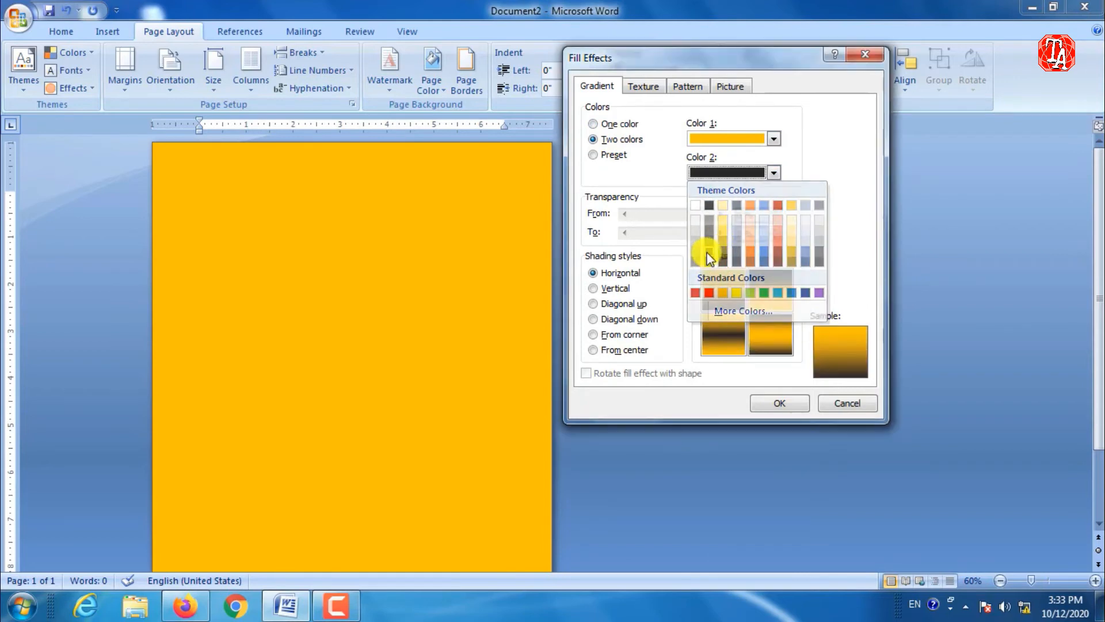
# Set the gradient's shading style to From center and apply the fill to the page
pyautogui.click(593, 319)
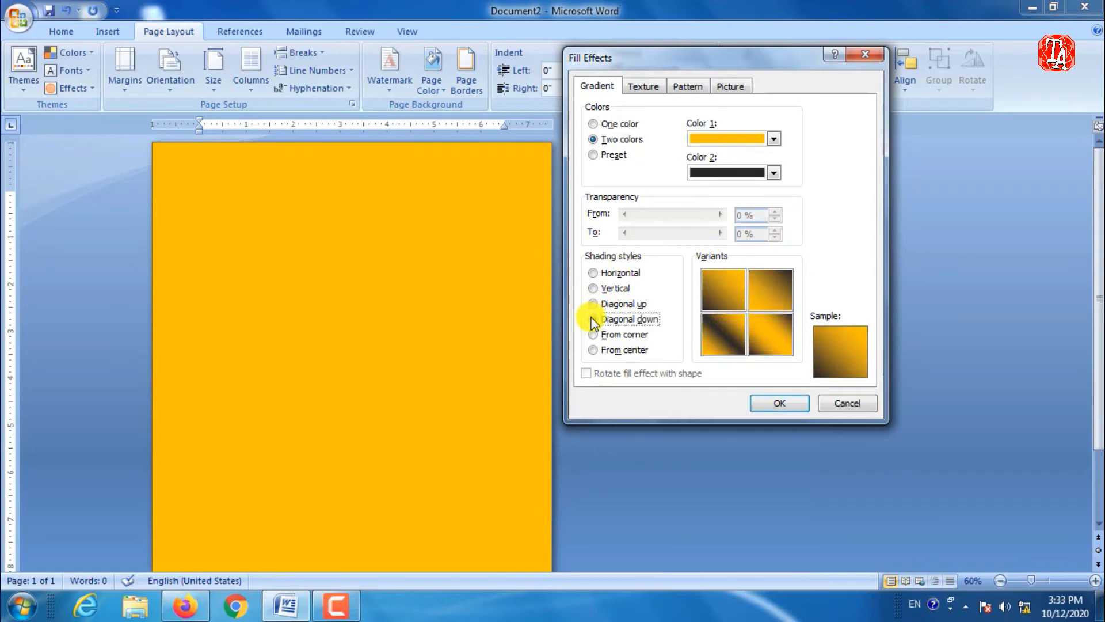
pyautogui.click(593, 335)
pyautogui.click(593, 349)
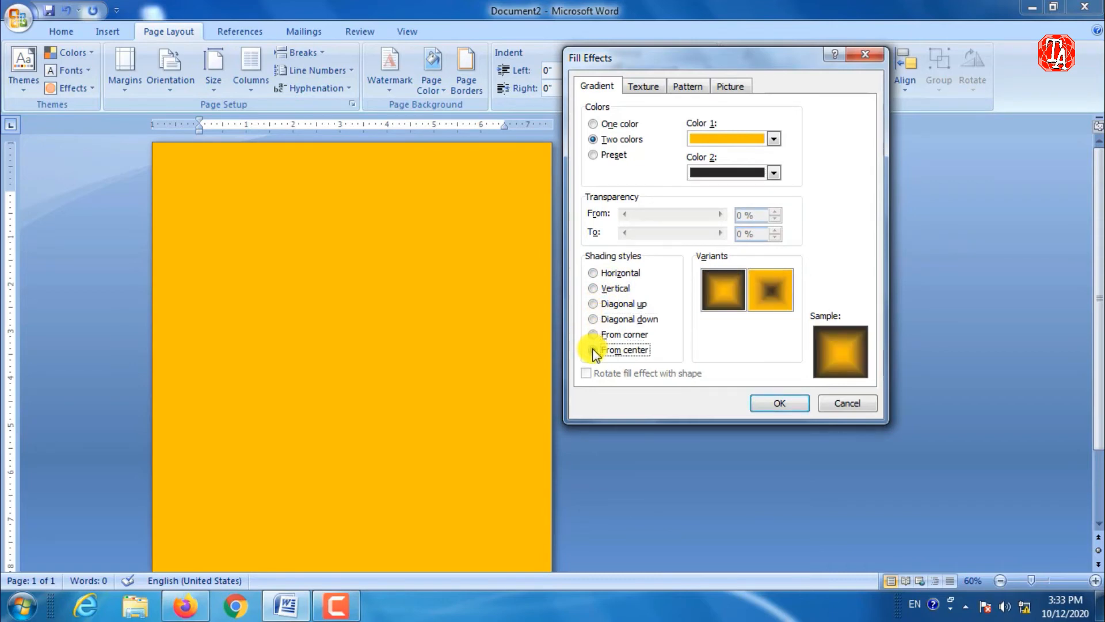
pyautogui.click(754, 399)
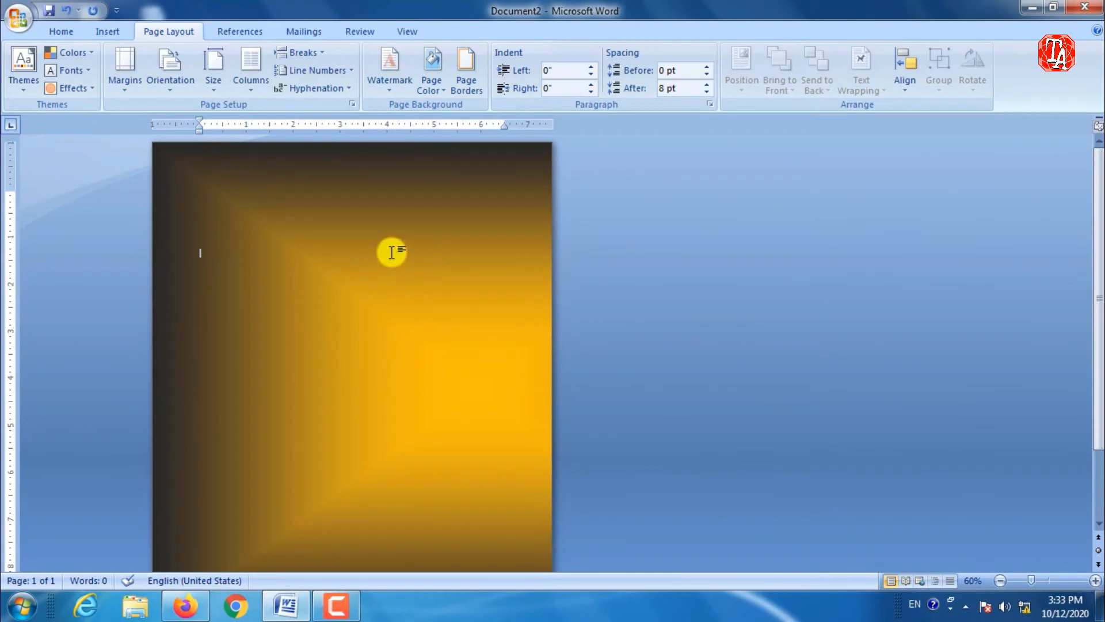
# Set up a Box page border for the whole document using the thick triple-line style
pyautogui.click(467, 92)
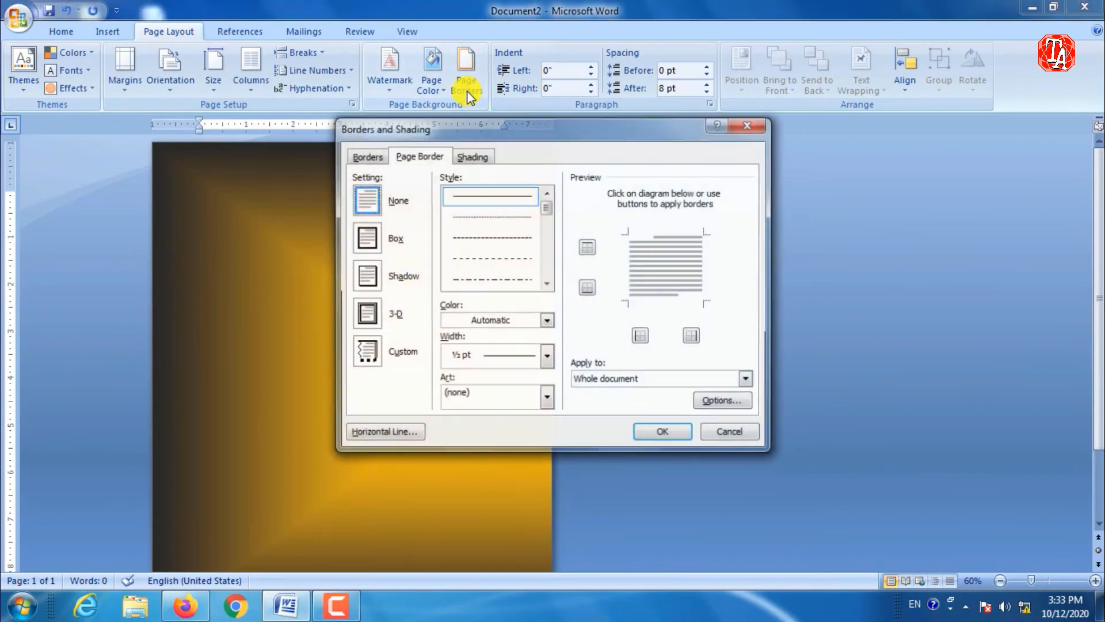
pyautogui.moveTo(506, 127); pyautogui.dragTo(639, 19)
pyautogui.click(484, 149)
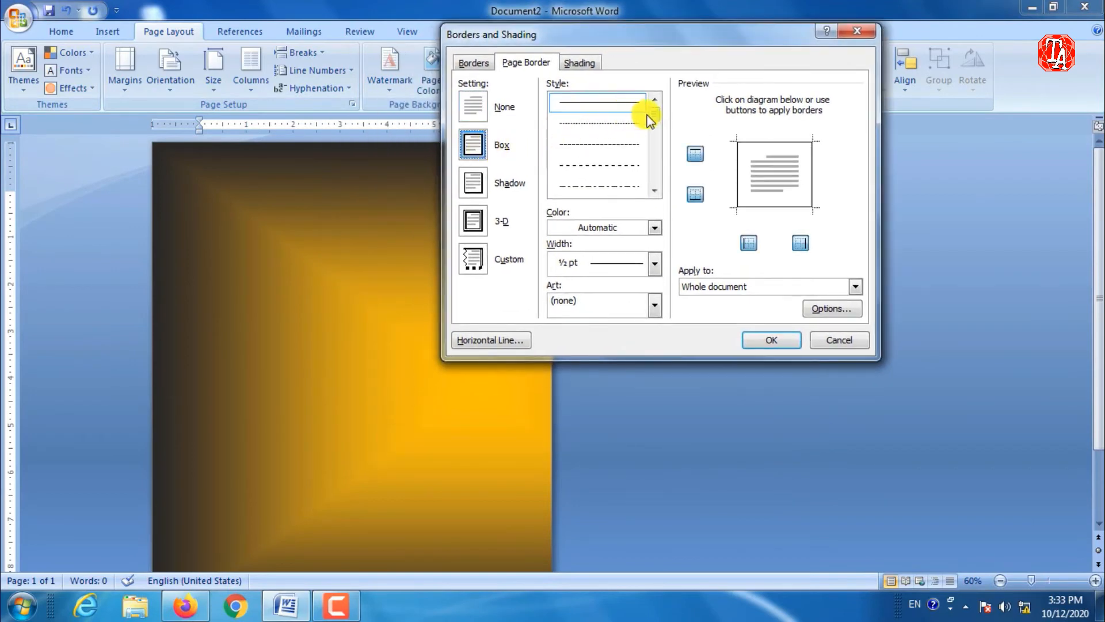
pyautogui.moveTo(654, 114); pyautogui.dragTo(649, 160)
pyautogui.click(613, 126)
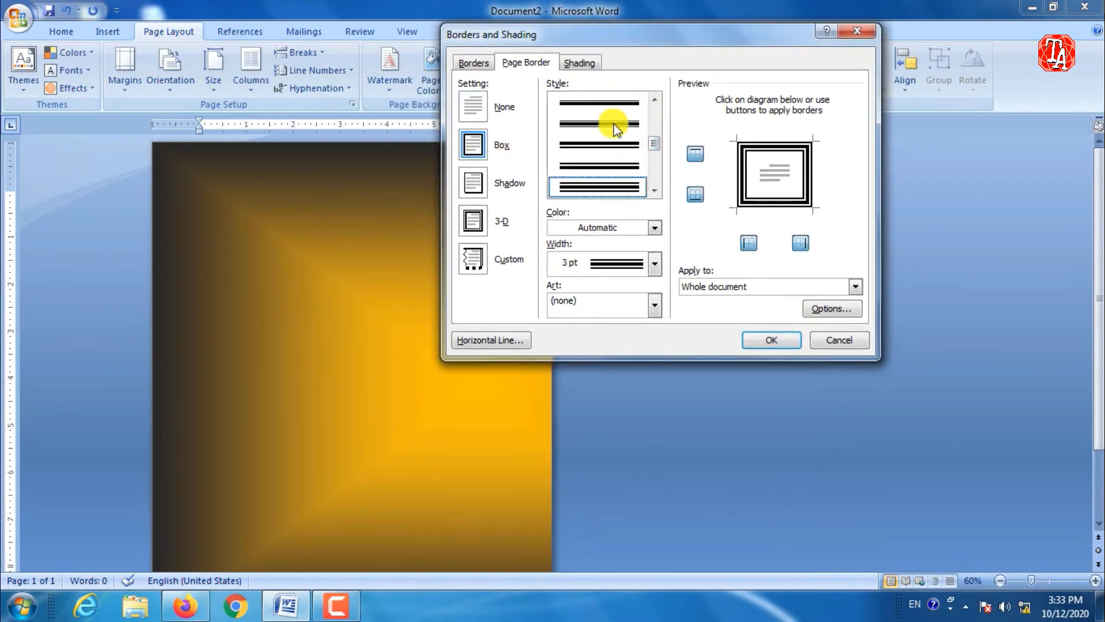
# Try standard yellow as the page border color, and set the color to the dark red theme color
pyautogui.click(626, 230)
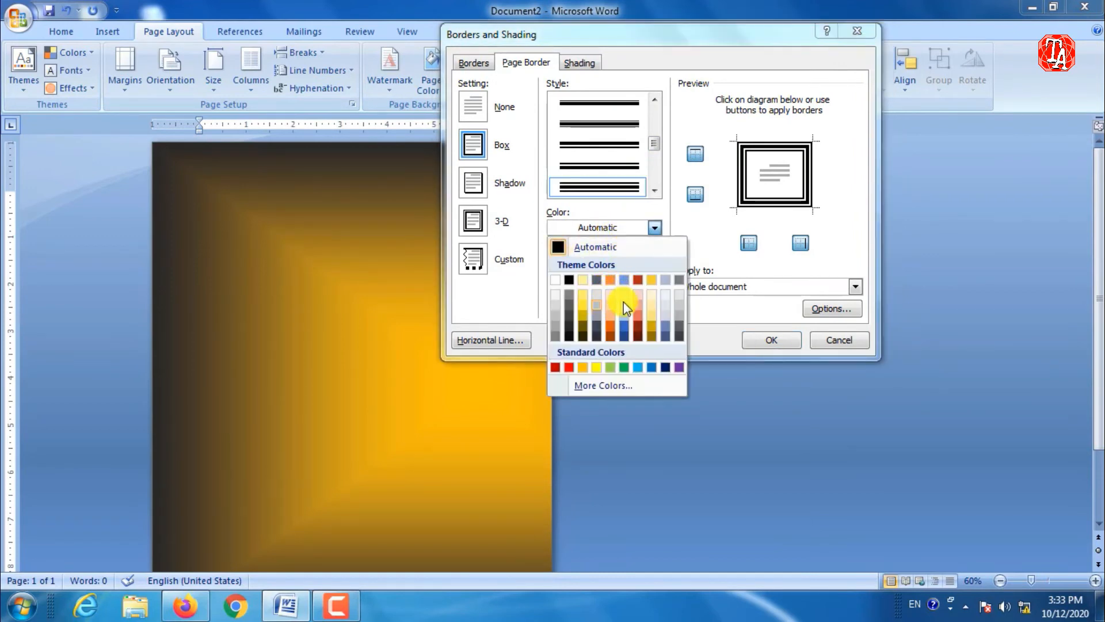
pyautogui.click(599, 367)
pyautogui.click(599, 226)
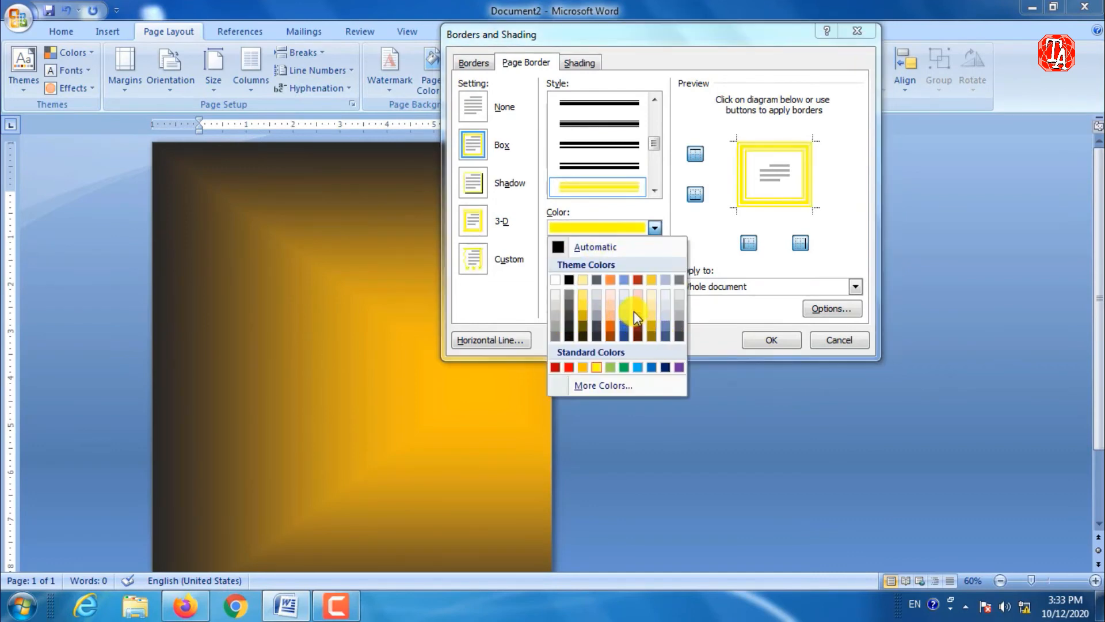
pyautogui.click(638, 280)
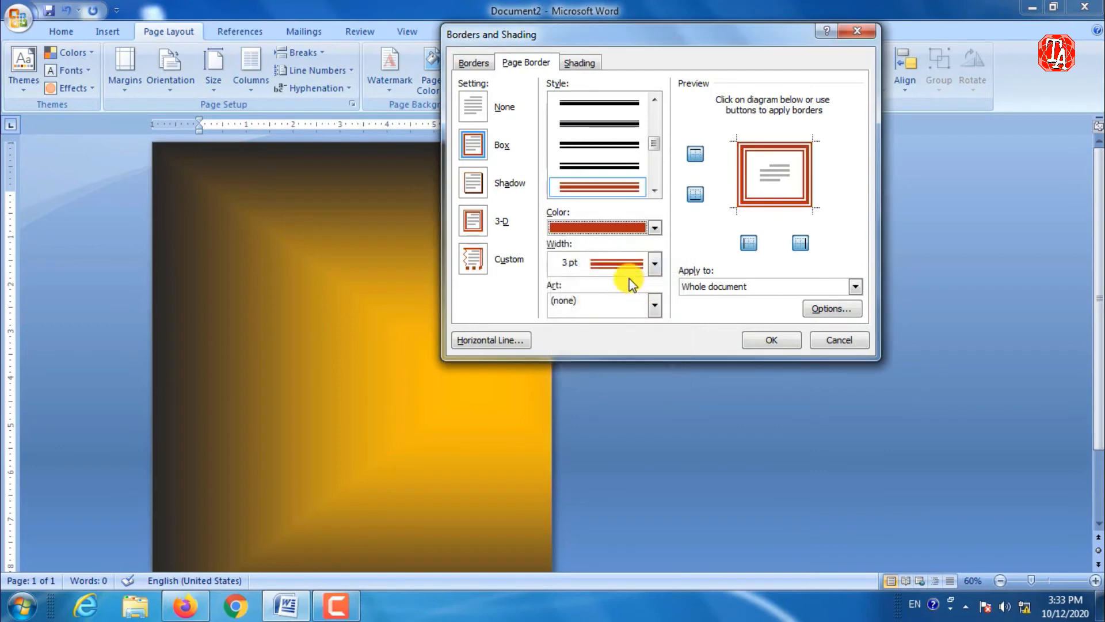
# Set the page border's width to 4 ½ pt, apply it, and view the border on the page
pyautogui.click(599, 265)
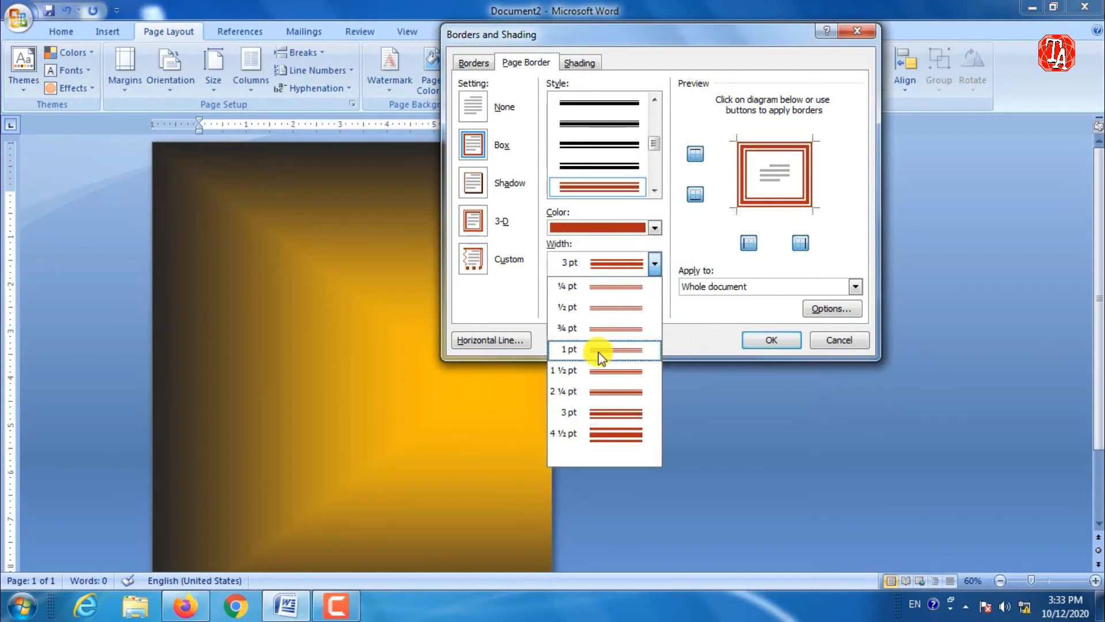
pyautogui.click(594, 439)
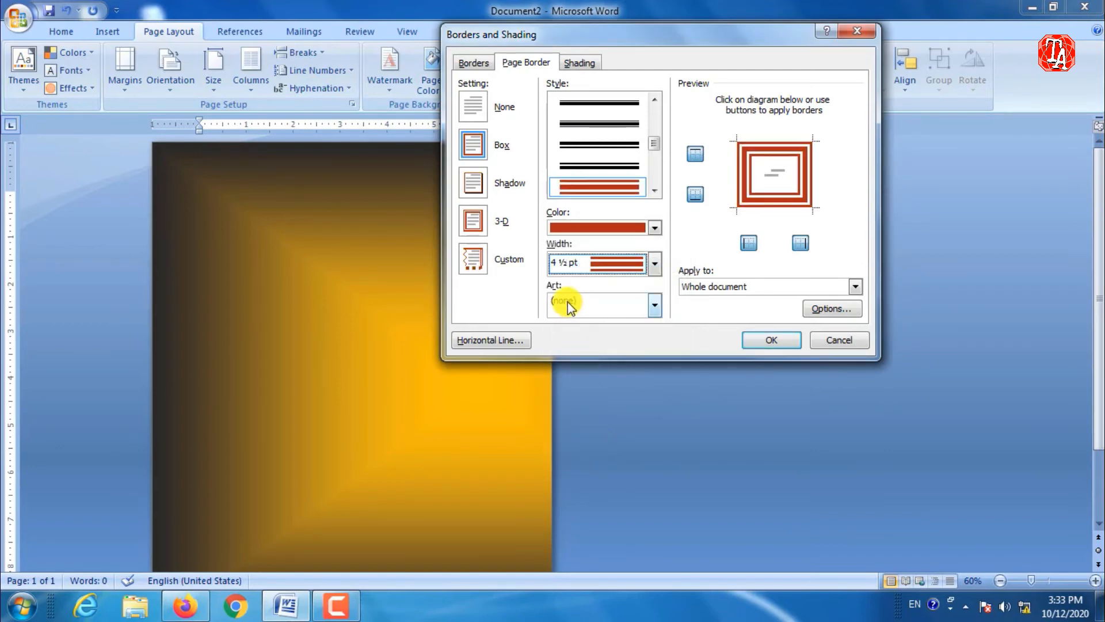
pyautogui.click(769, 339)
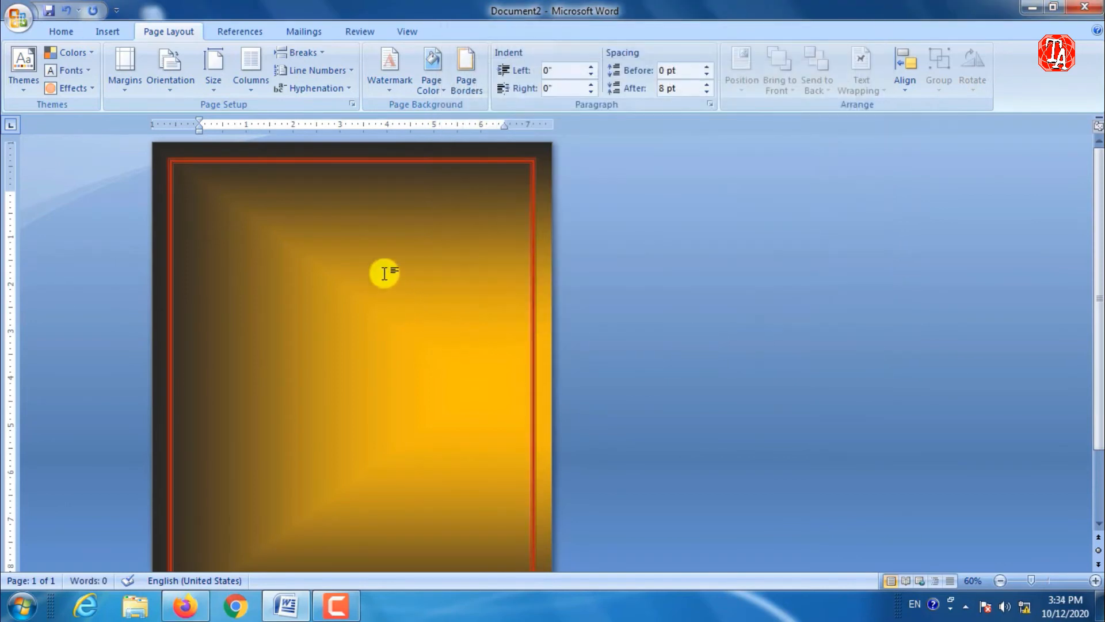
pyautogui.keyDown('ctrl'); pyautogui.scroll(3, 381, 263); pyautogui.keyUp('ctrl')
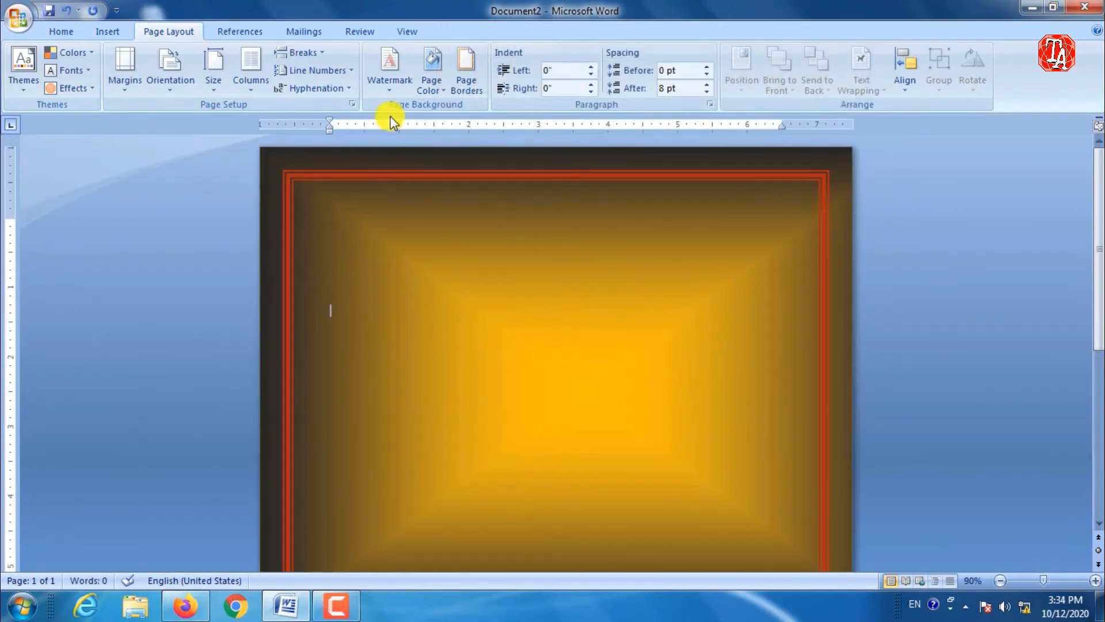
# Reopen the page border settings and try the red apple art and the ice cream cone art
pyautogui.click(460, 94)
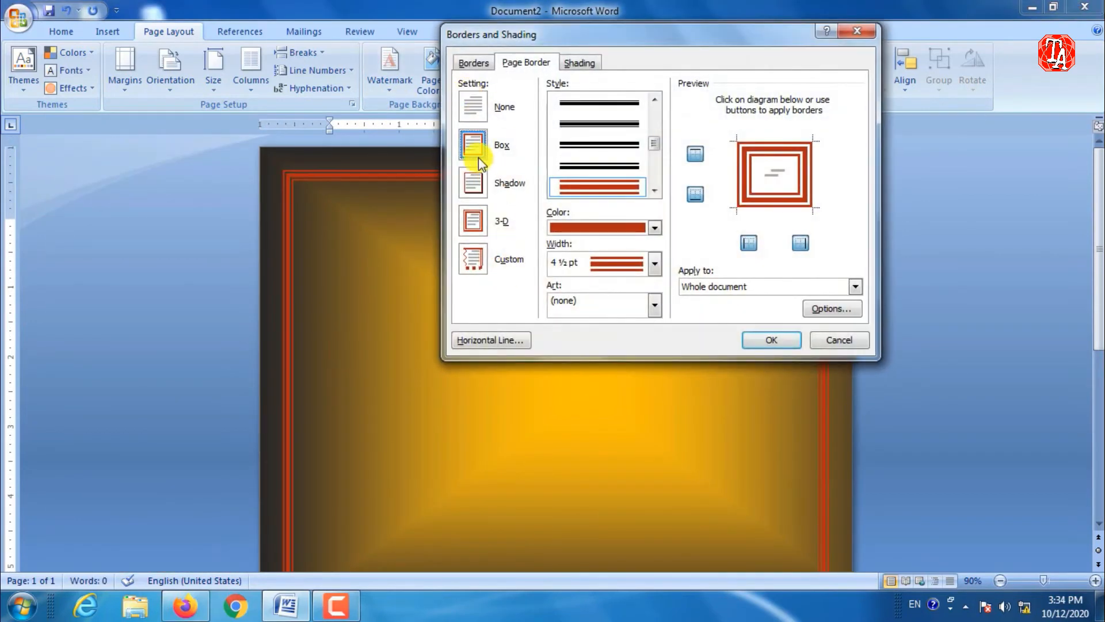
pyautogui.click(615, 308)
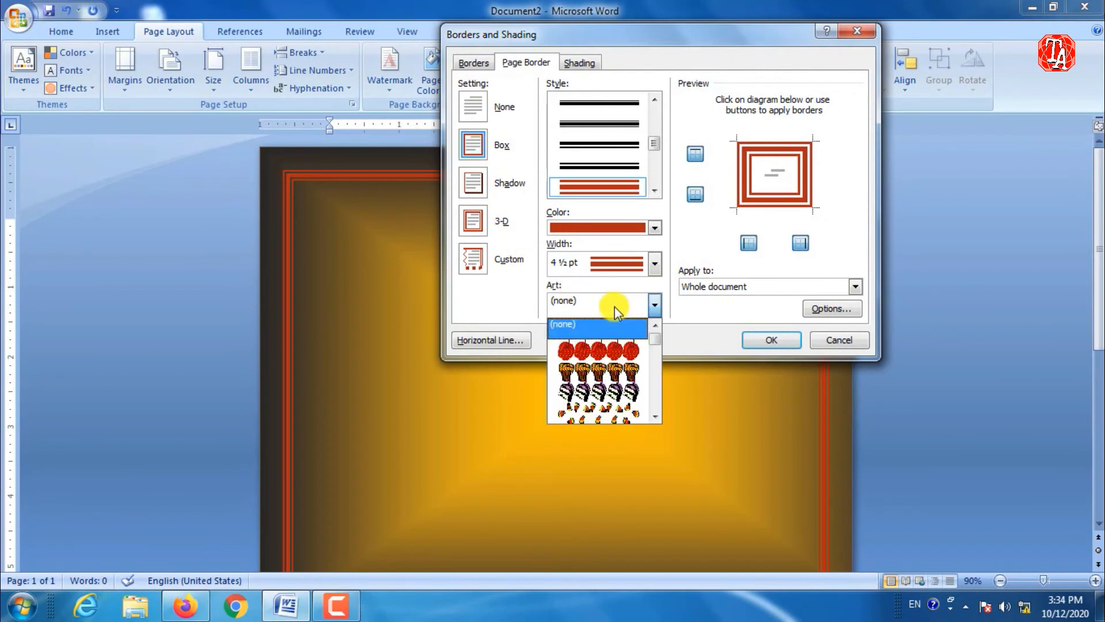
pyautogui.click(621, 352)
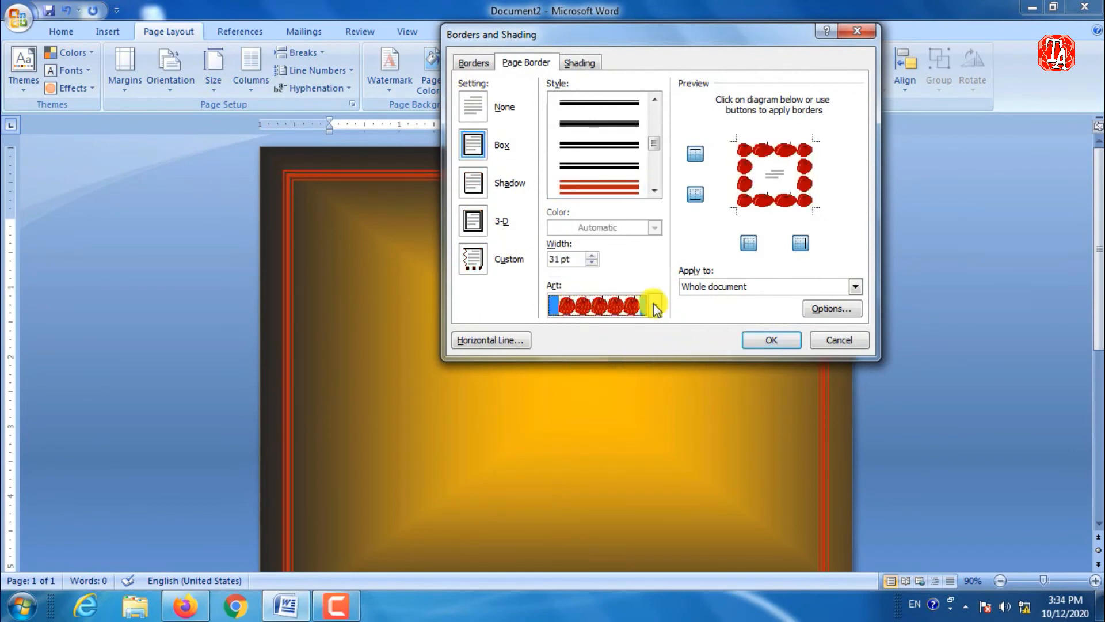
pyautogui.click(654, 304)
pyautogui.click(604, 332)
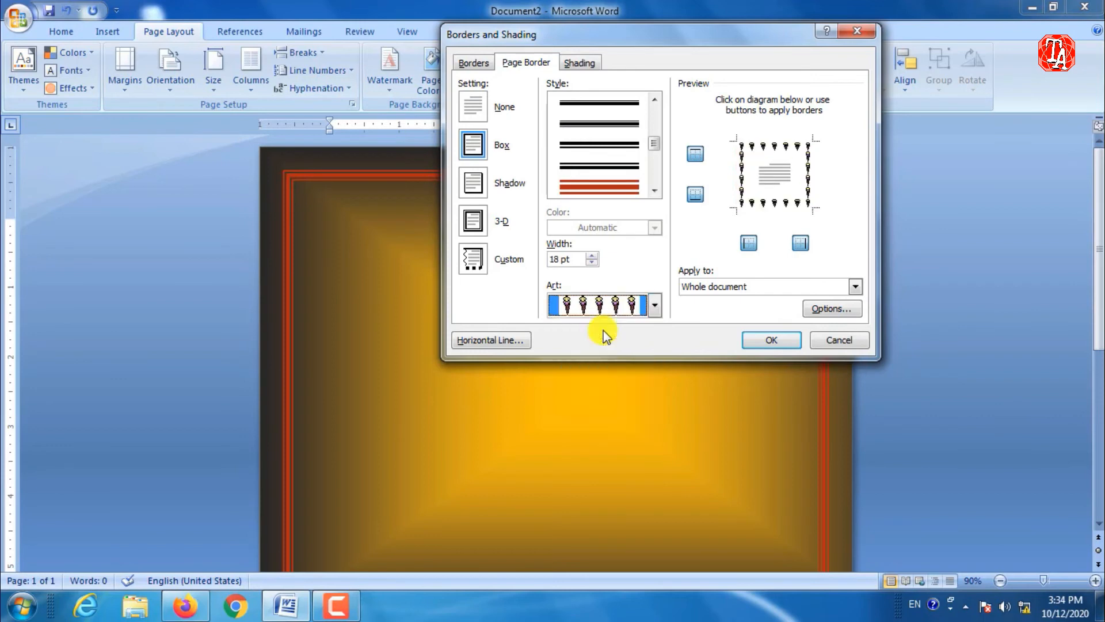
# Choose the purple butterfly art for the page border and apply it to the whole document
pyautogui.click(607, 306)
pyautogui.scroll(-4, 607, 351)
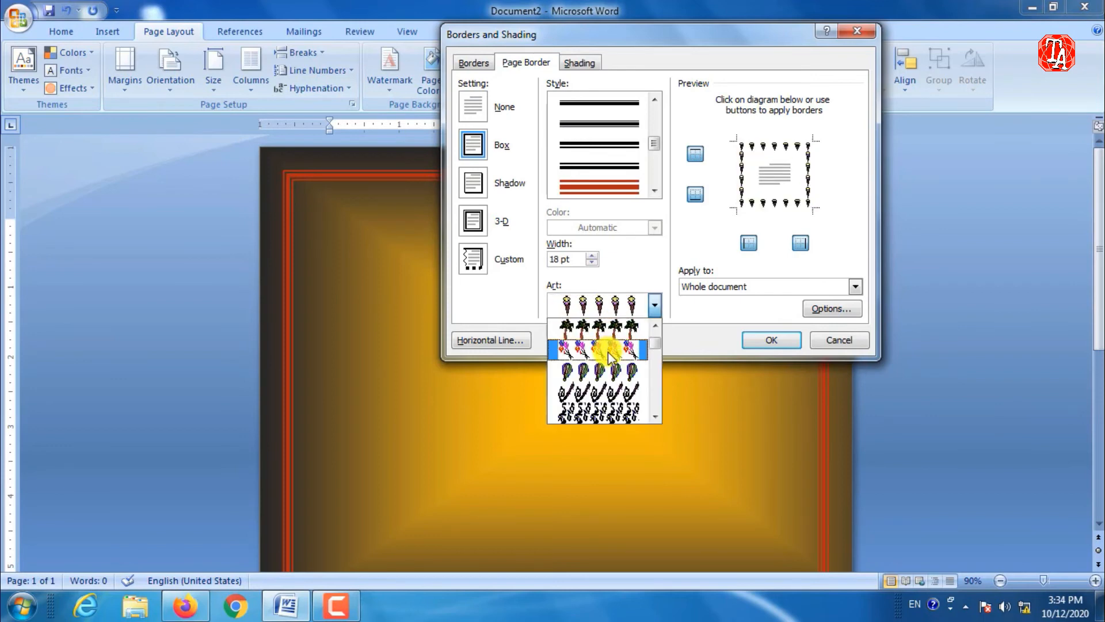
pyautogui.scroll(-3, 607, 357)
pyautogui.scroll(-5, 606, 360)
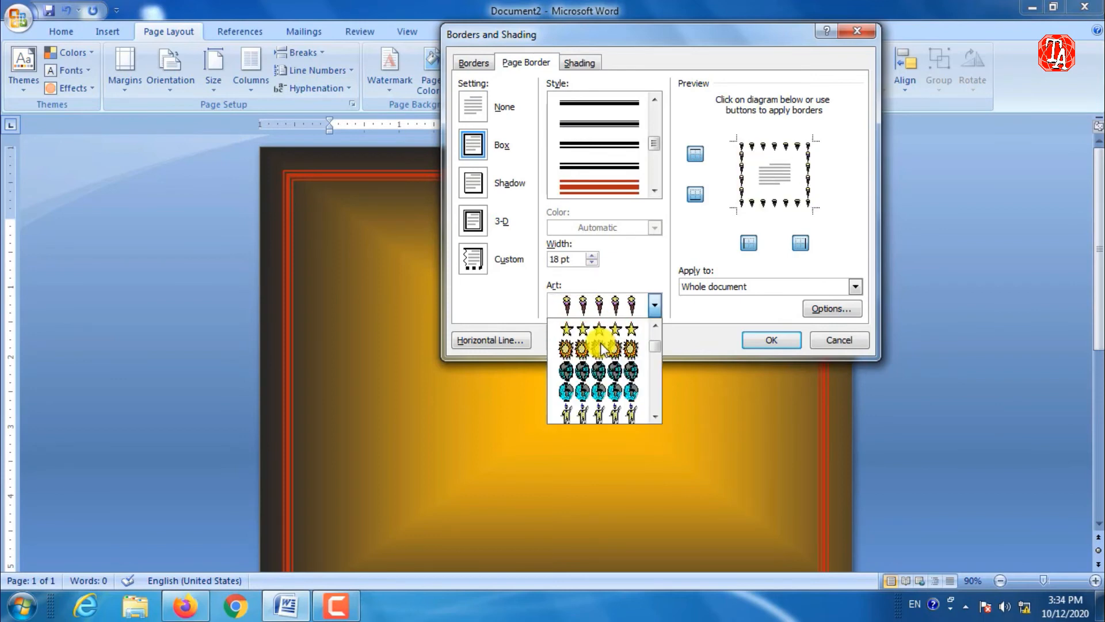
pyautogui.scroll(-6, 604, 367)
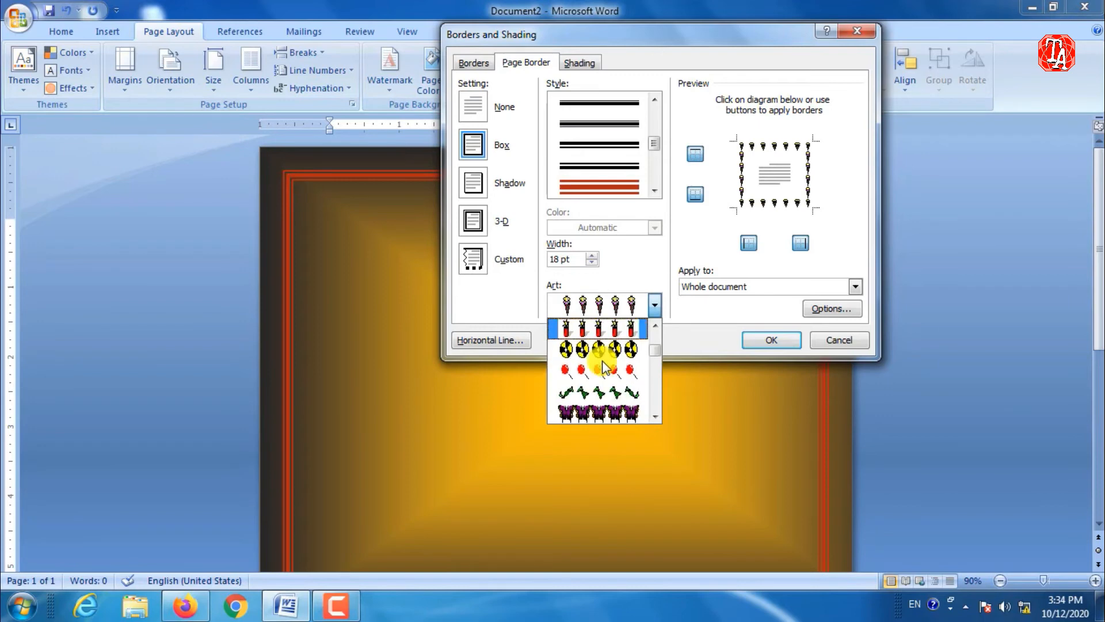
pyautogui.scroll(-2, 602, 371)
pyautogui.click(602, 371)
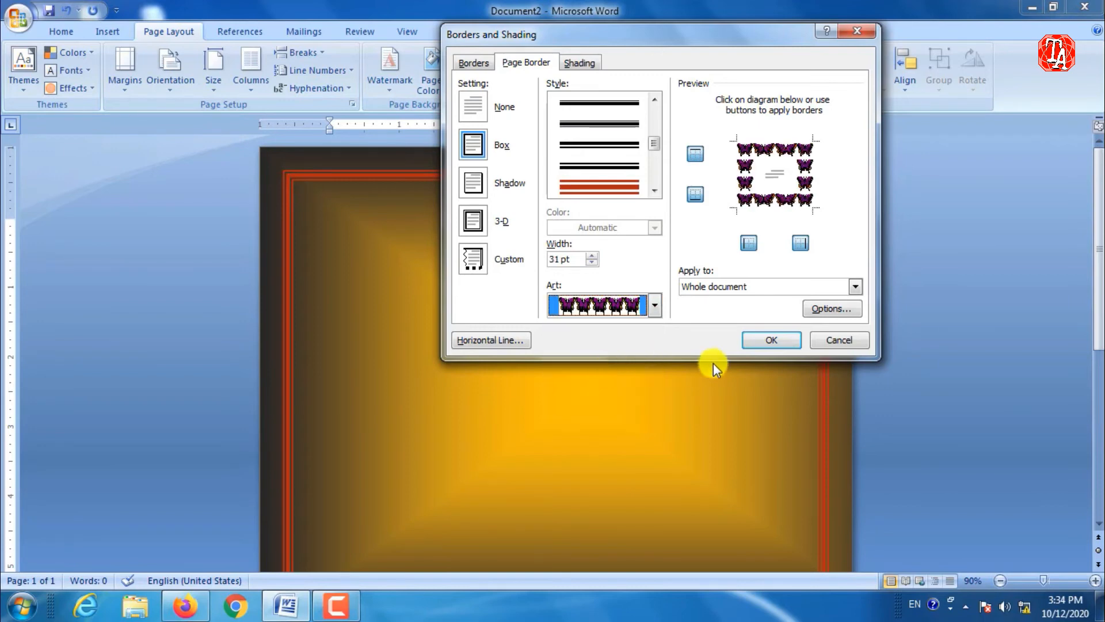
pyautogui.click(768, 340)
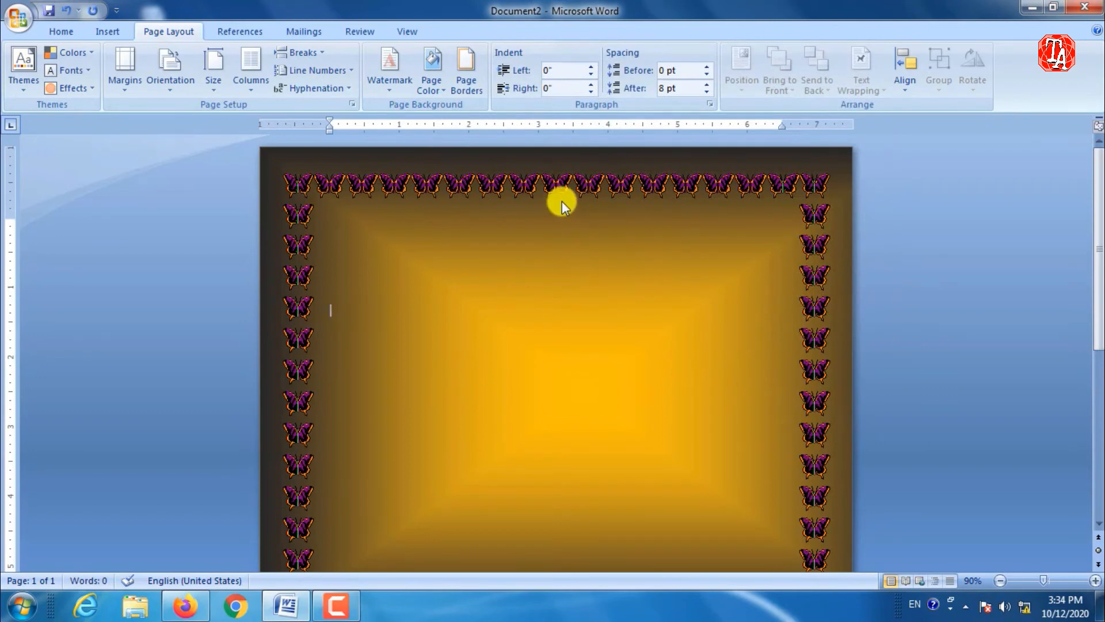
# Reopen the page border settings, choose the Shadow setting, and view the paragraph border options
pyautogui.click(442, 94)
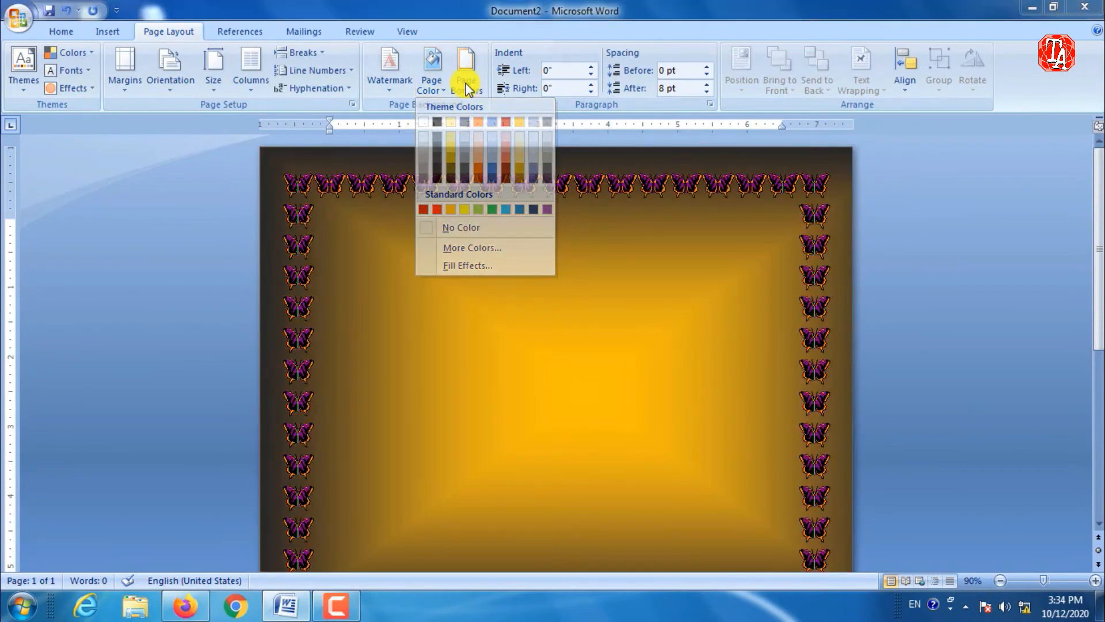
pyautogui.click(460, 81)
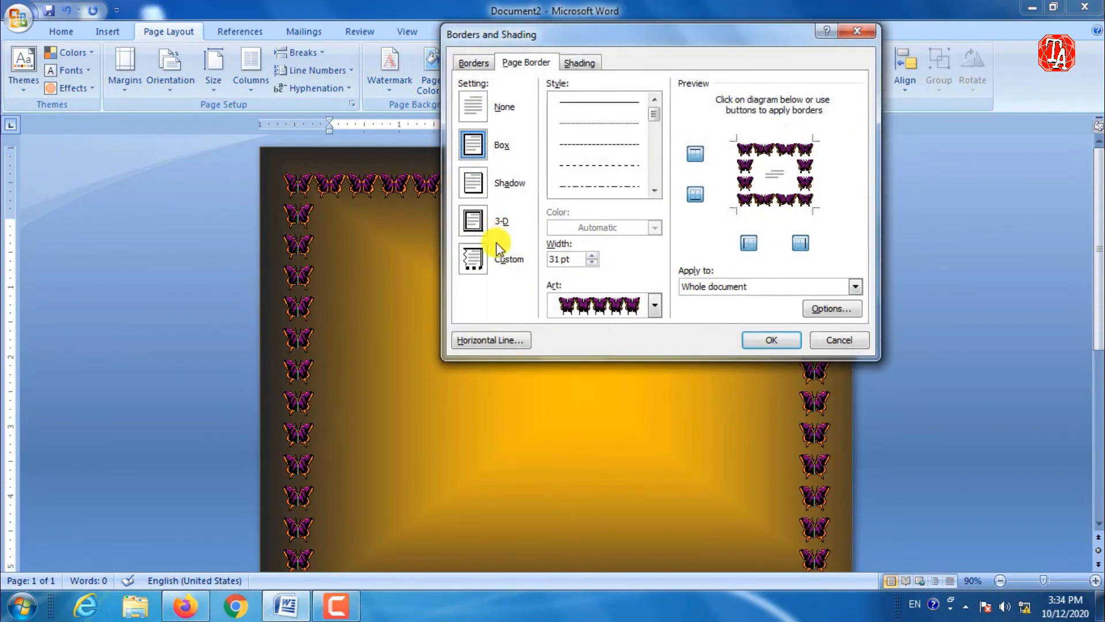
pyautogui.click(472, 183)
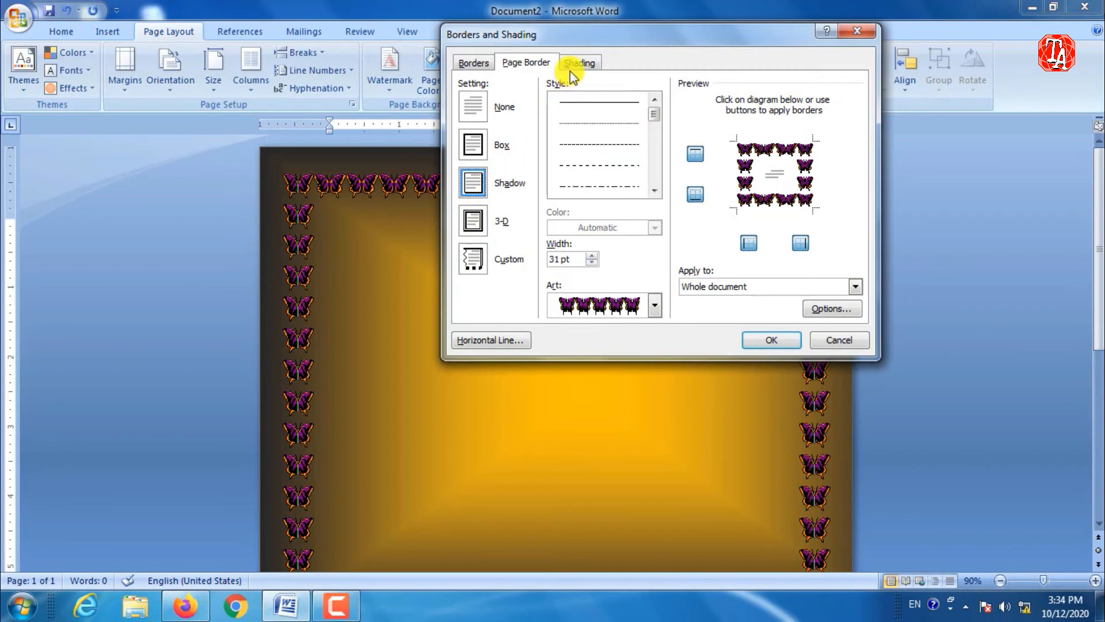
pyautogui.click(486, 64)
pyautogui.click(524, 62)
# Shade the empty paragraph with a light green fill and a Solid (100%) pattern, and enter "sdfddfff" in it
pyautogui.click(584, 65)
pyautogui.click(552, 104)
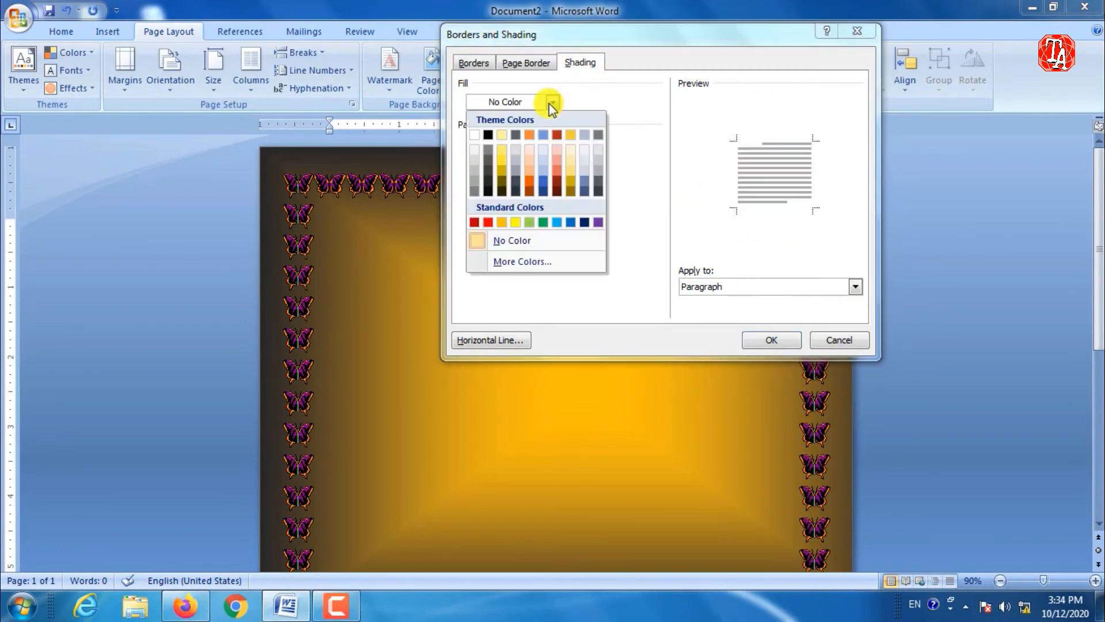
pyautogui.click(530, 223)
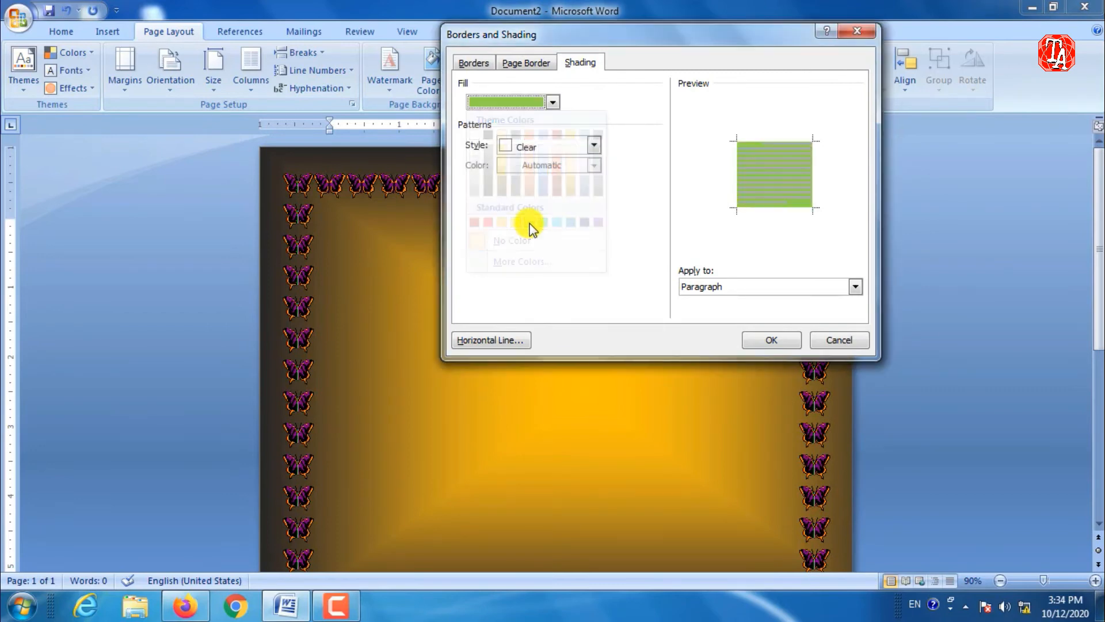
pyautogui.click(507, 146)
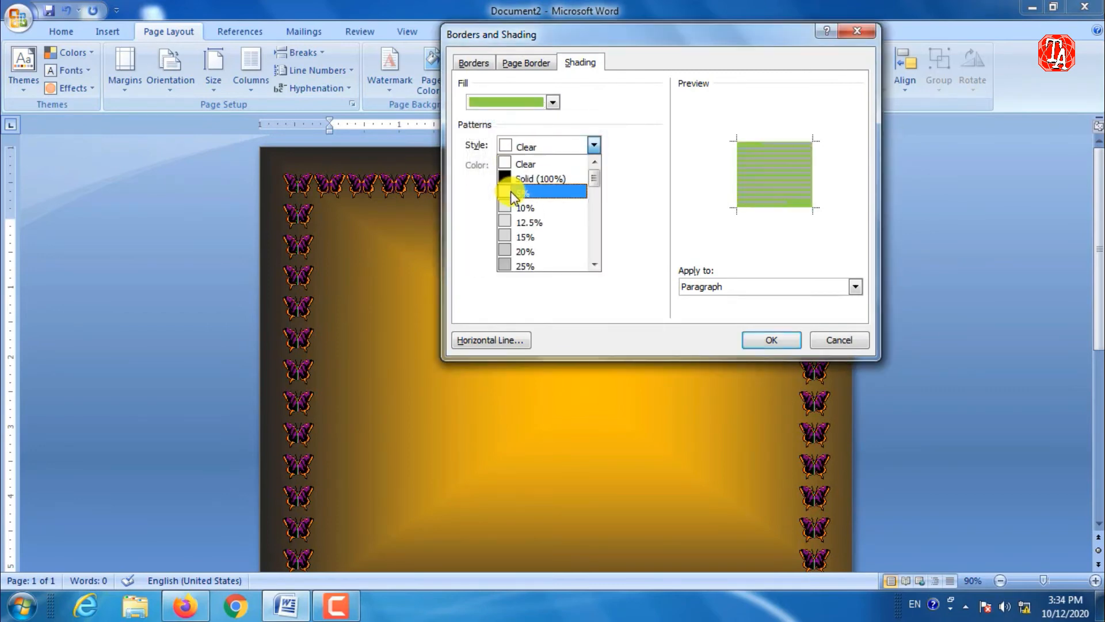
pyautogui.click(532, 178)
pyautogui.click(770, 339)
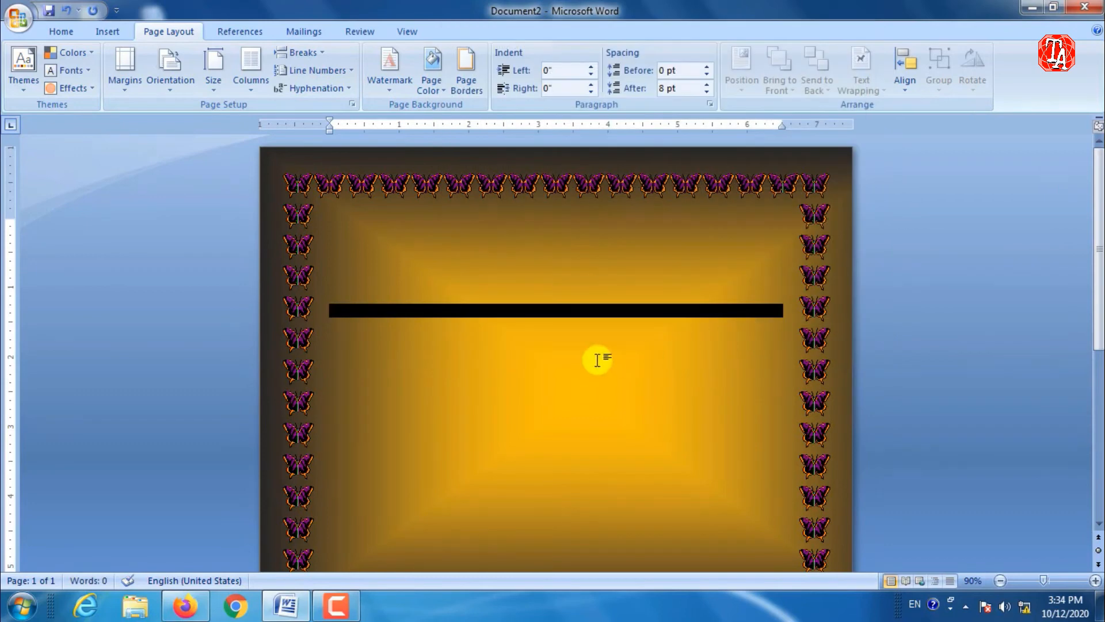
pyautogui.scroll(2, 493, 321)
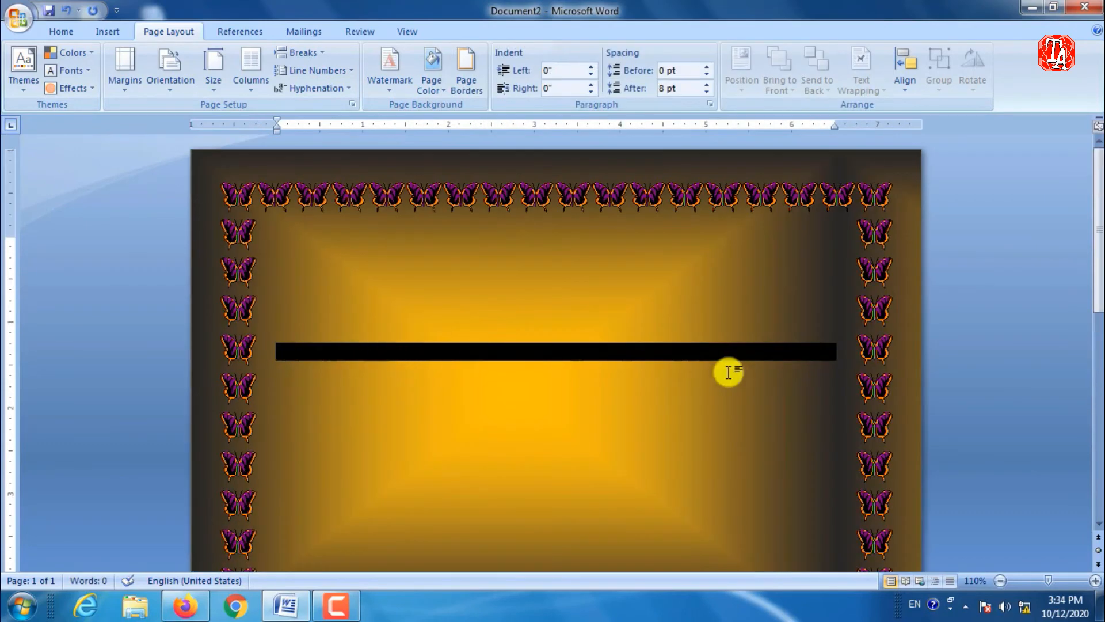
pyautogui.write('sdfddfff')
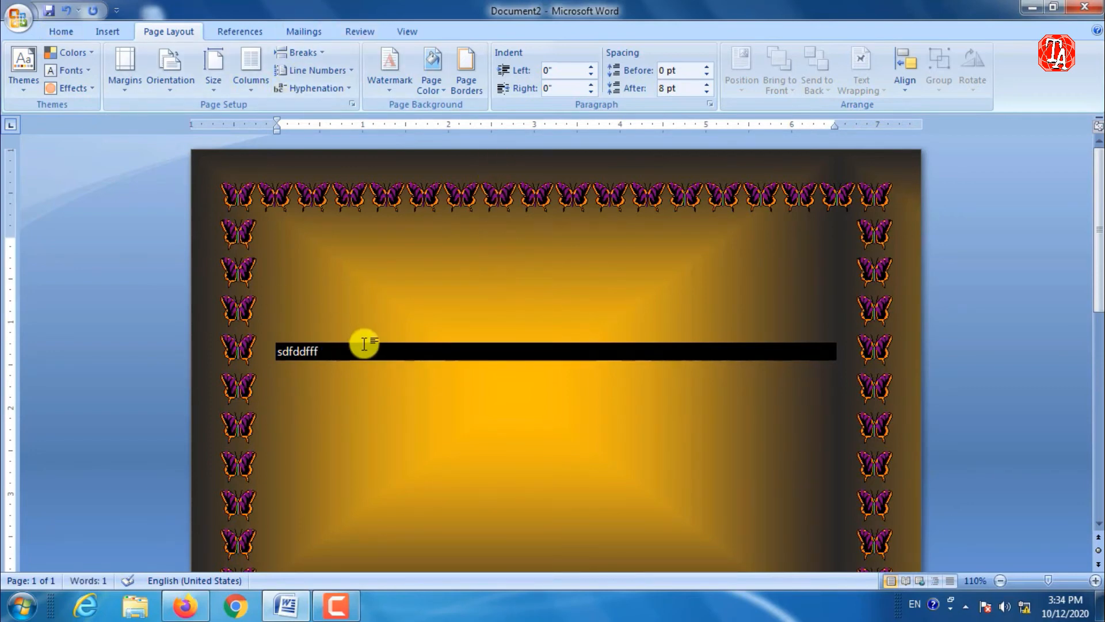
# Undo the sample text, paragraph shading, page borders and page fill until the deleted body text is restored
pyautogui.hotkey('ctrl', 'z')
pyautogui.hotkey('ctrl', 'z')
pyautogui.hotkey('ctrl', 'z')
pyautogui.hotkey('ctrl', 'z')
pyautogui.hotkey('ctrl', 'z')
pyautogui.hotkey('ctrl', 'z')
pyautogui.hotkey('ctrl', 'z')
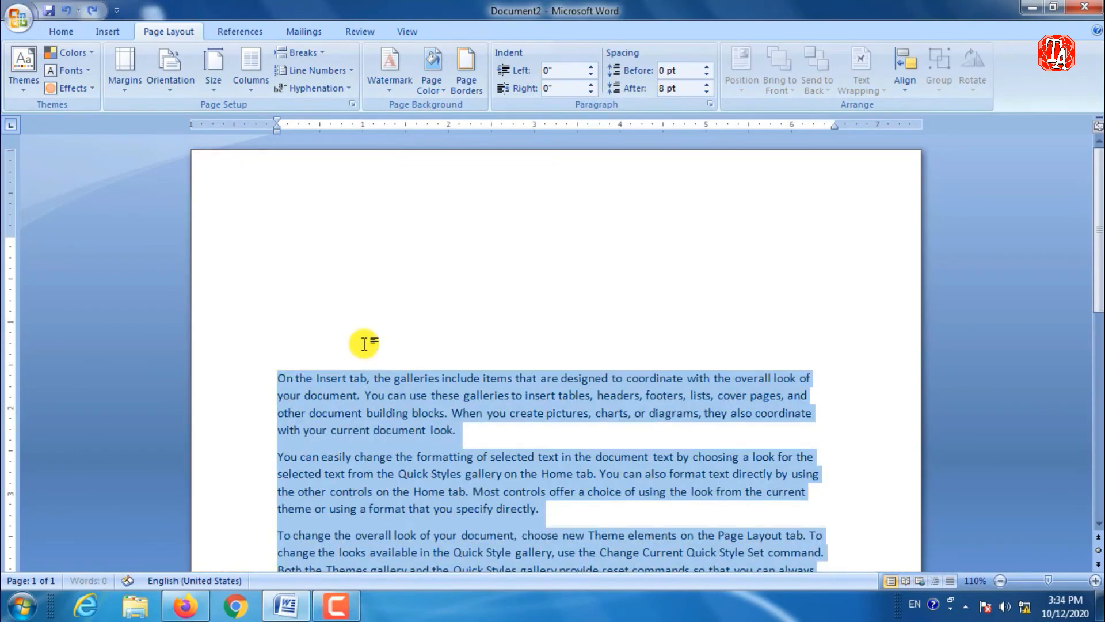
pyautogui.hotkey('ctrl', 'z')
# Duplicate the last paragraph, "To change the overall look of your document…", three times at the end of the text
pyautogui.scroll(-3, 384, 294)
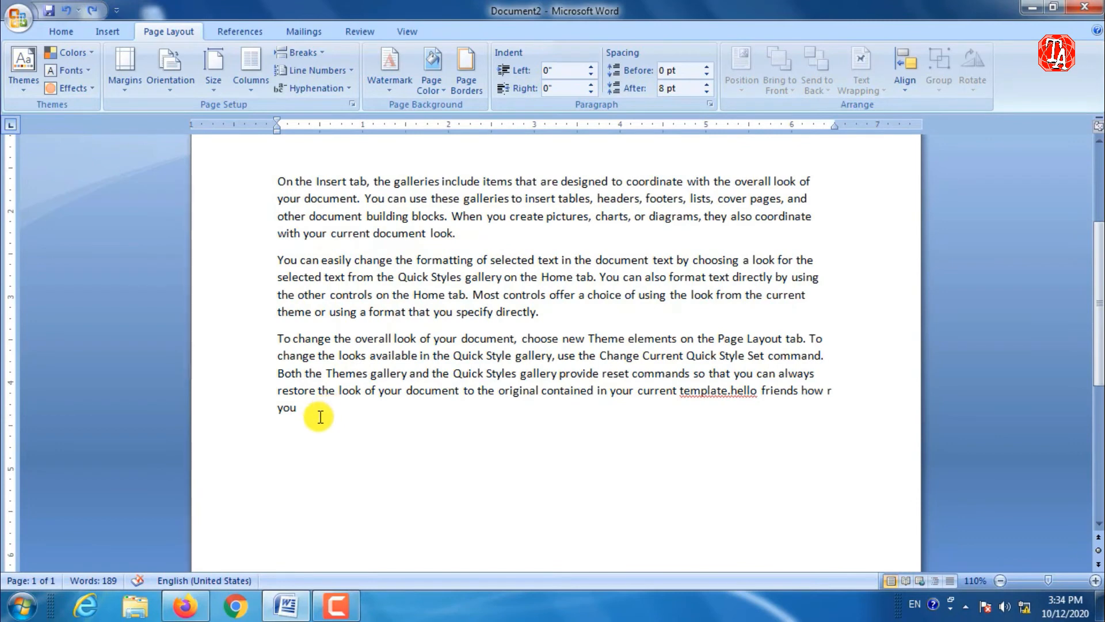
pyautogui.click(278, 339)
pyautogui.keyDown('shift'); pyautogui.click(347, 412); pyautogui.keyUp('shift')
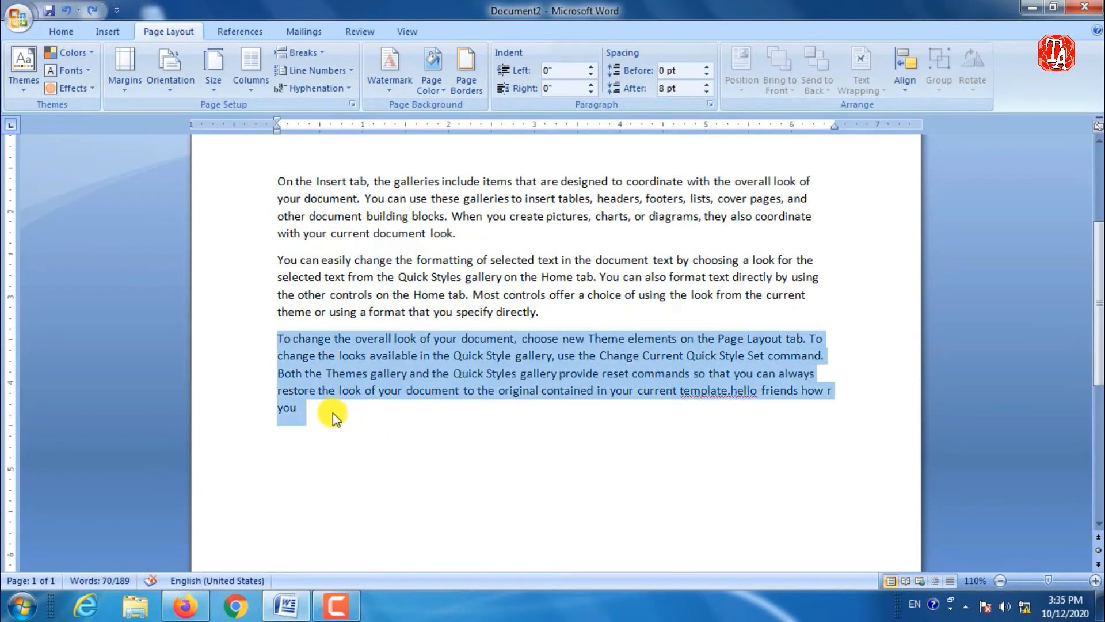
pyautogui.click(331, 416)
pyautogui.hotkey('ctrl', 'v')
pyautogui.hotkey('ctrl', 'v')
pyautogui.hotkey('ctrl', 'v')
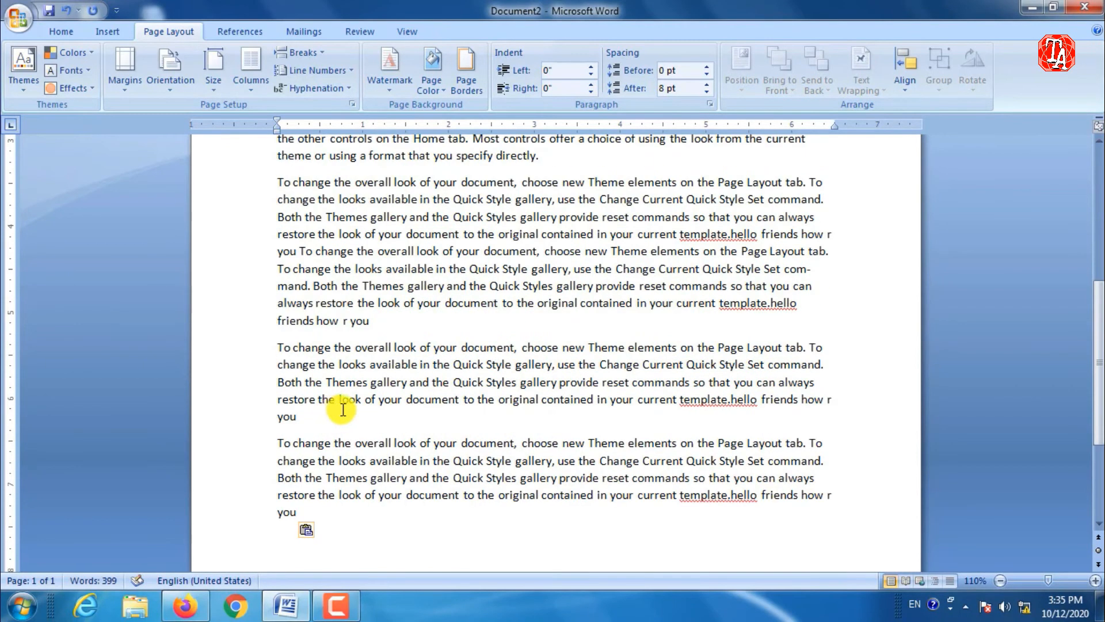
# Select the body paragraphs from the beginning of the text and set their left indent to 0.5"
pyautogui.scroll(3, 514, 157)
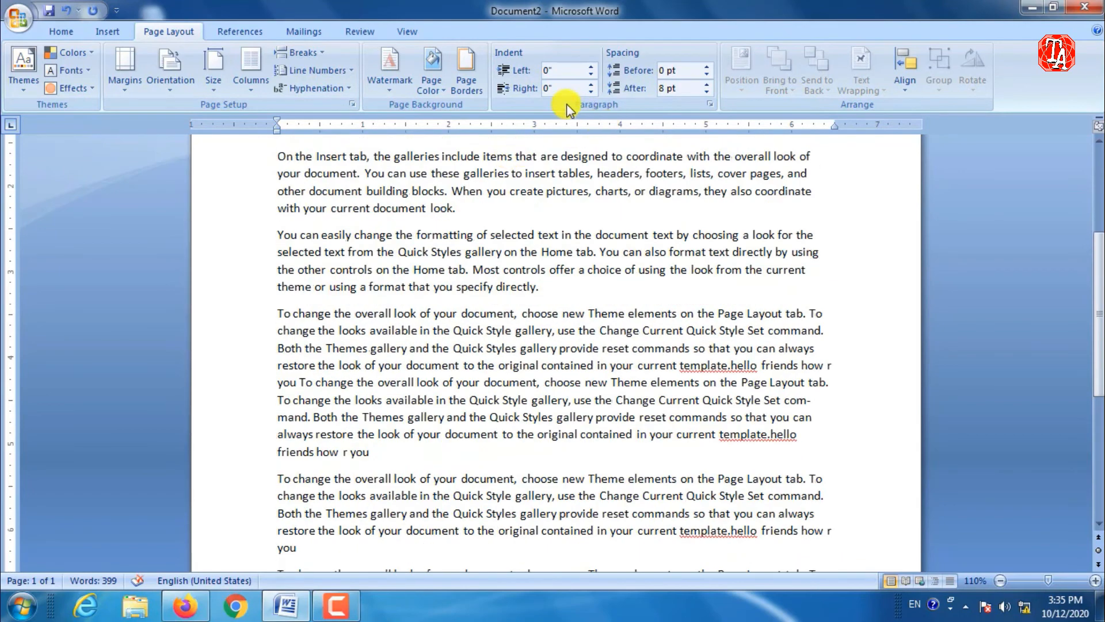
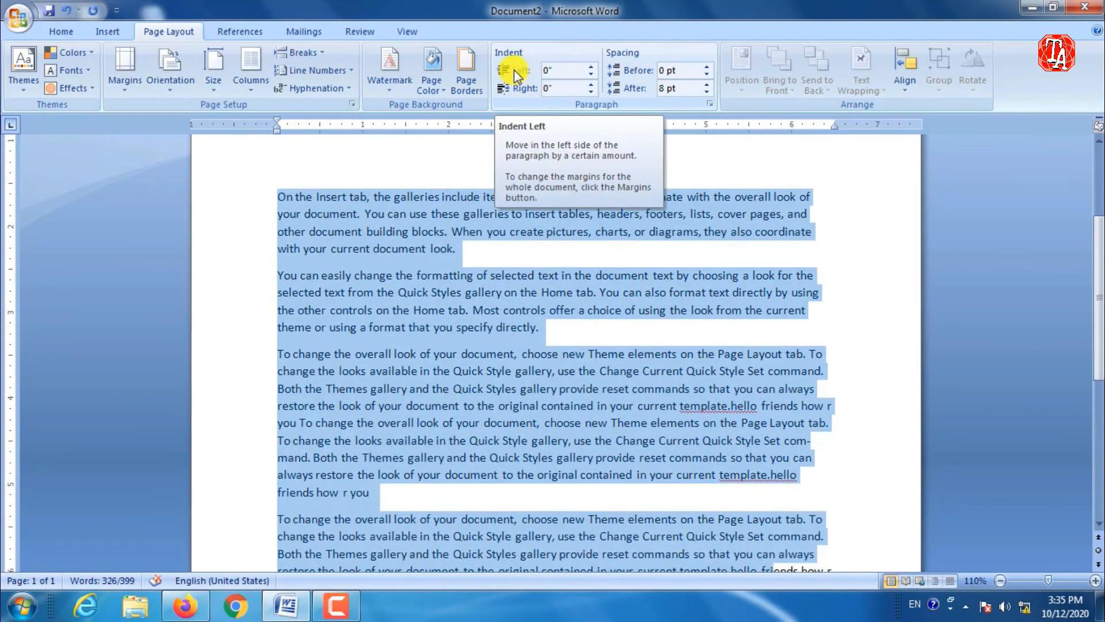
pyautogui.click(593, 67)
pyautogui.click(594, 67)
pyautogui.click(594, 67)
pyautogui.click(594, 67)
pyautogui.click(594, 67)
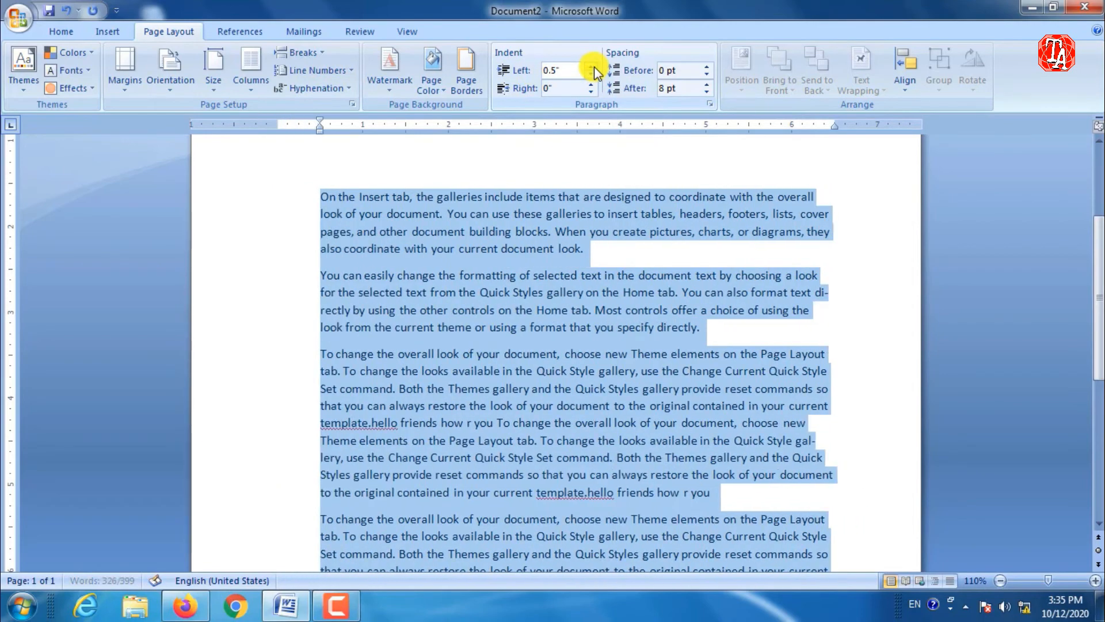
# Increase the left indent of the selected paragraphs to 3.2"
pyautogui.click(594, 66)
pyautogui.click(594, 67)
pyautogui.click(594, 67)
pyautogui.click(594, 67)
pyautogui.click(594, 67)
pyautogui.click(594, 67)
pyautogui.click(594, 67)
pyautogui.click(594, 66)
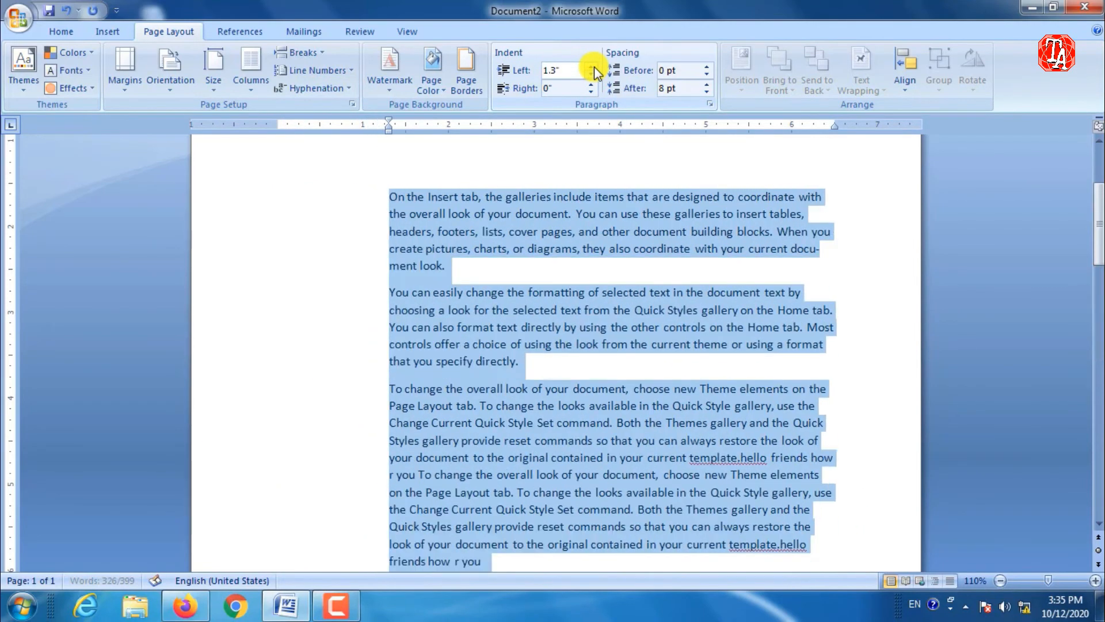
pyautogui.click(594, 66)
pyautogui.click(594, 67)
pyautogui.click(594, 67)
pyautogui.click(594, 67)
pyautogui.click(594, 67)
pyautogui.click(594, 67)
pyautogui.click(594, 67)
pyautogui.click(594, 67)
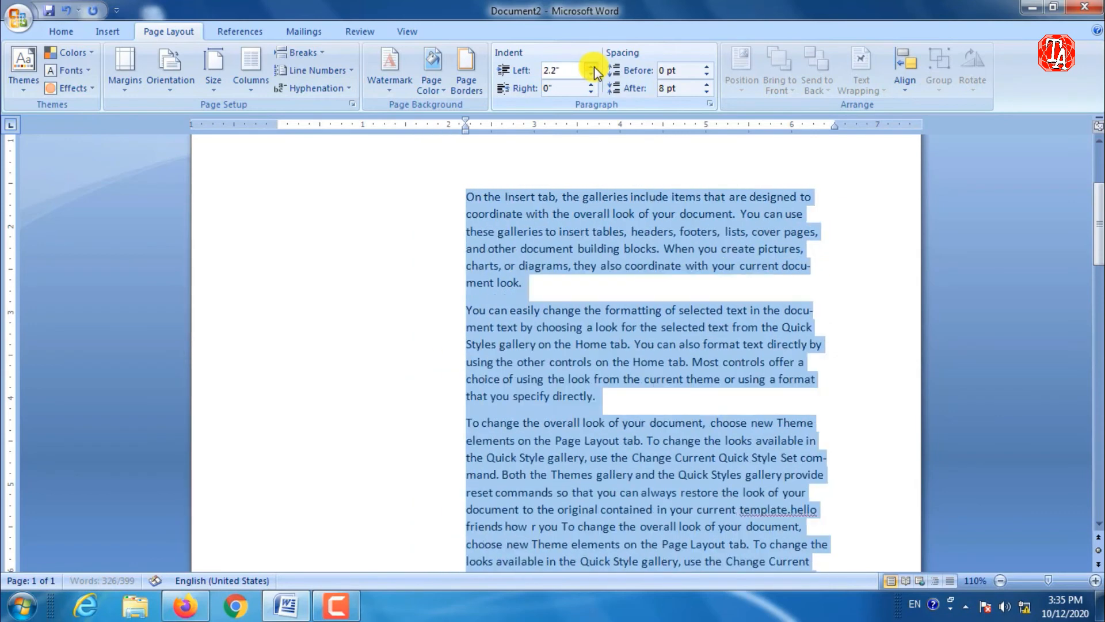
pyautogui.click(594, 66)
pyautogui.click(594, 67)
pyautogui.click(594, 67)
pyautogui.click(594, 66)
pyautogui.click(594, 66)
pyautogui.click(594, 67)
pyautogui.click(594, 67)
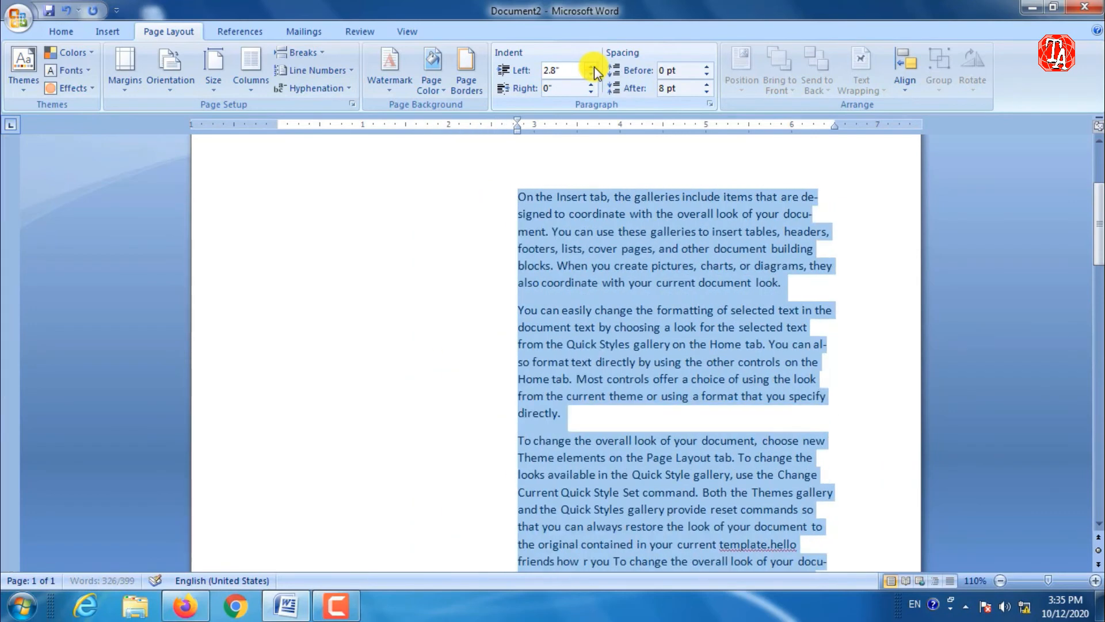
pyautogui.click(594, 67)
pyautogui.click(594, 67)
pyautogui.click(594, 66)
pyautogui.click(594, 66)
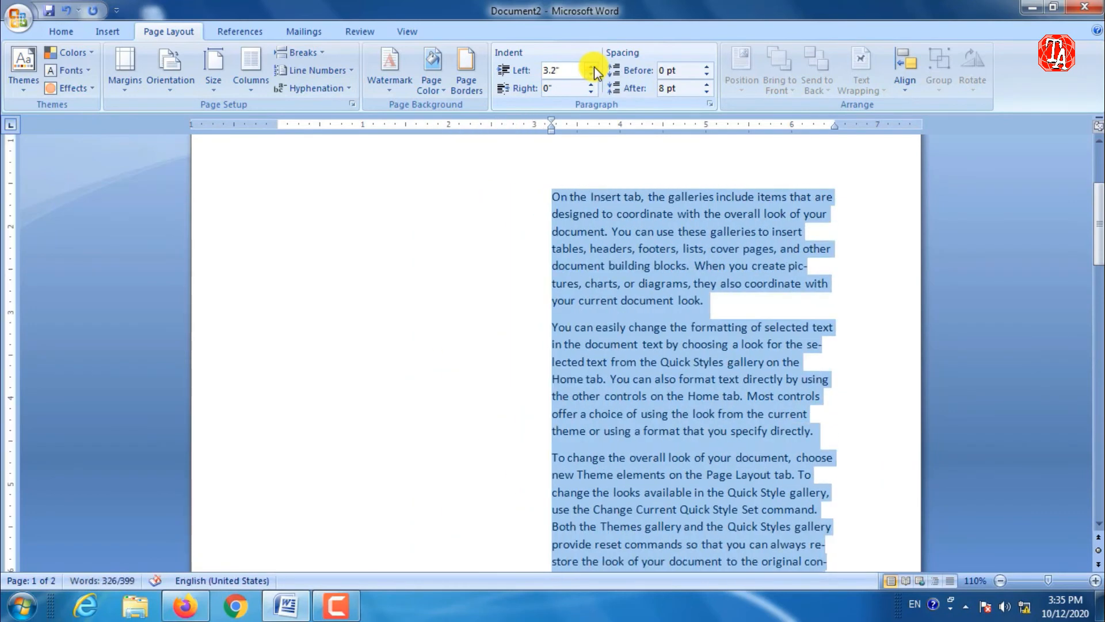
# Set the right indent of the selected paragraphs to 0.3"
pyautogui.click(591, 85)
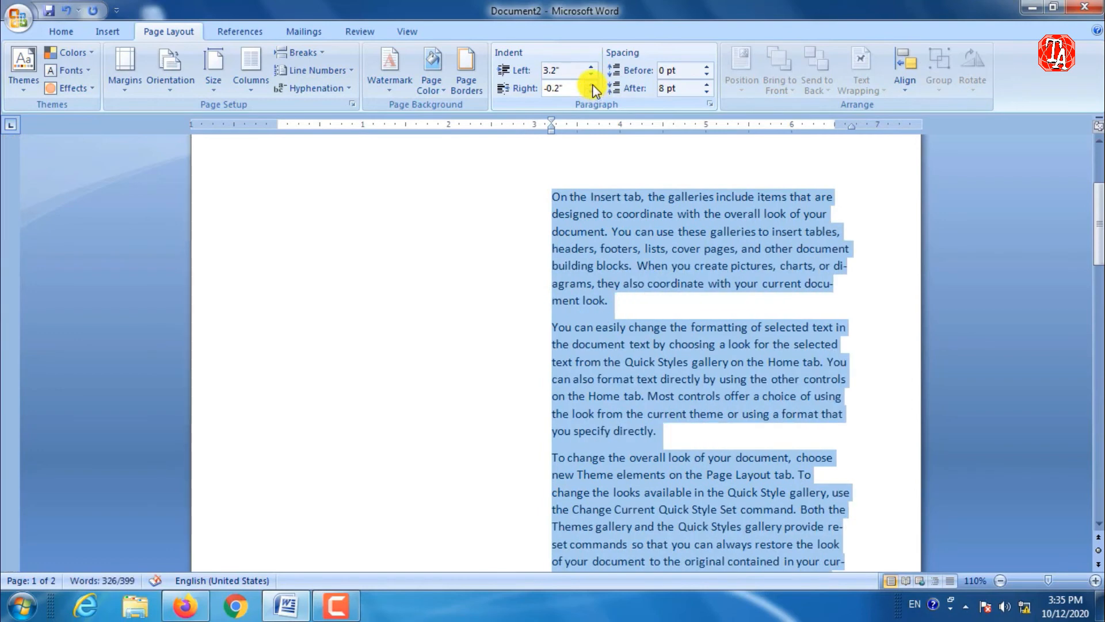
pyautogui.click(592, 85)
pyautogui.click(592, 85)
# Reduce the left indent of the selected paragraphs to 0.8"
pyautogui.click(591, 67)
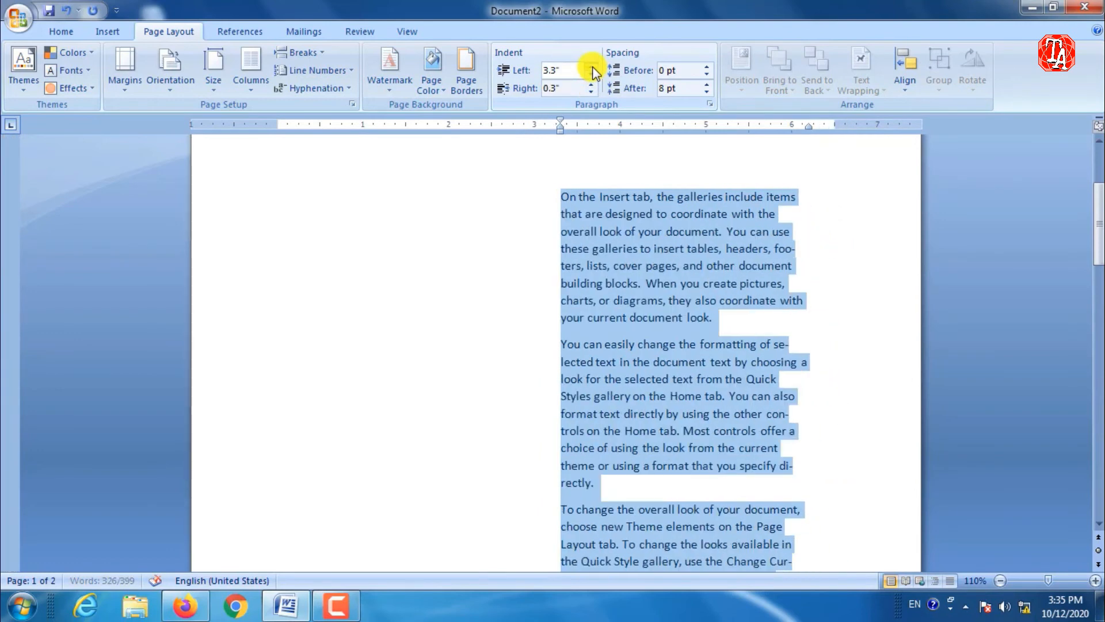
pyautogui.click(592, 67)
pyautogui.click(592, 73)
pyautogui.click(593, 73)
pyautogui.click(592, 73)
pyautogui.click(593, 73)
pyautogui.click(593, 73)
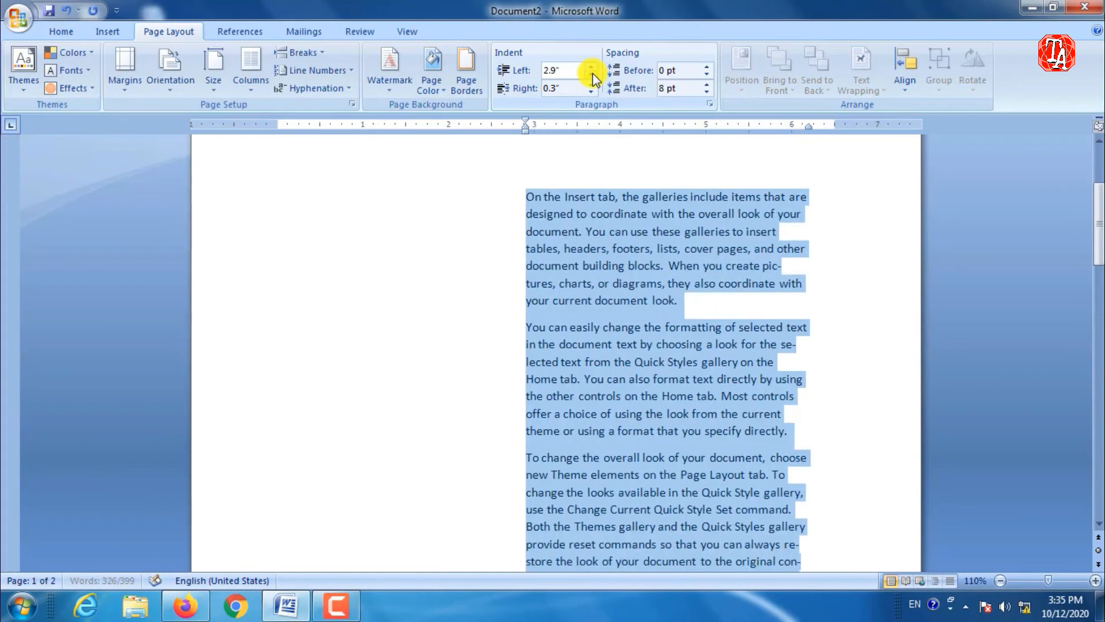
pyautogui.click(592, 73)
pyautogui.click(593, 73)
pyautogui.click(593, 74)
pyautogui.doubleClick(593, 73)
pyautogui.click(593, 73)
pyautogui.doubleClick(593, 73)
pyautogui.click(593, 73)
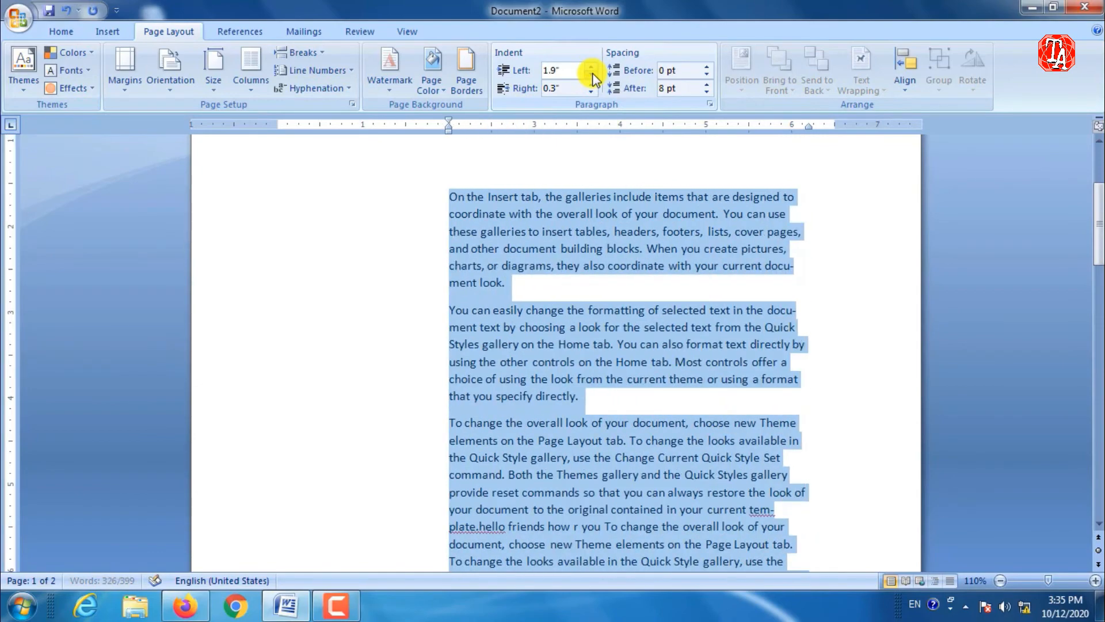
pyautogui.doubleClick(592, 73)
pyautogui.click(593, 73)
pyautogui.doubleClick(593, 73)
pyautogui.click(593, 73)
pyautogui.doubleClick(592, 73)
pyautogui.doubleClick(593, 73)
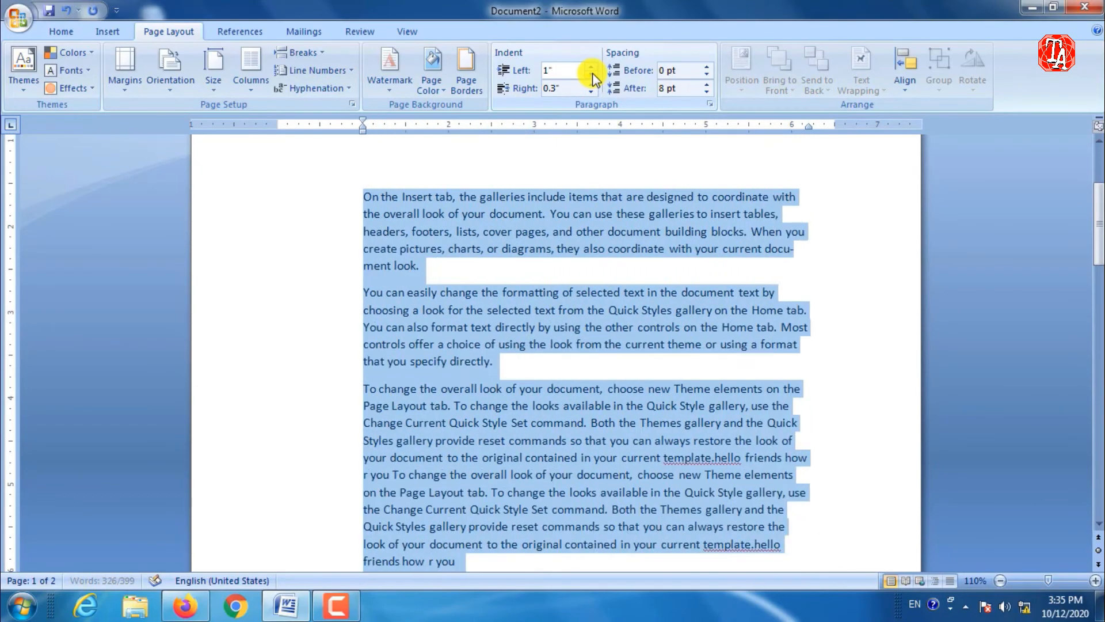
pyautogui.doubleClick(593, 73)
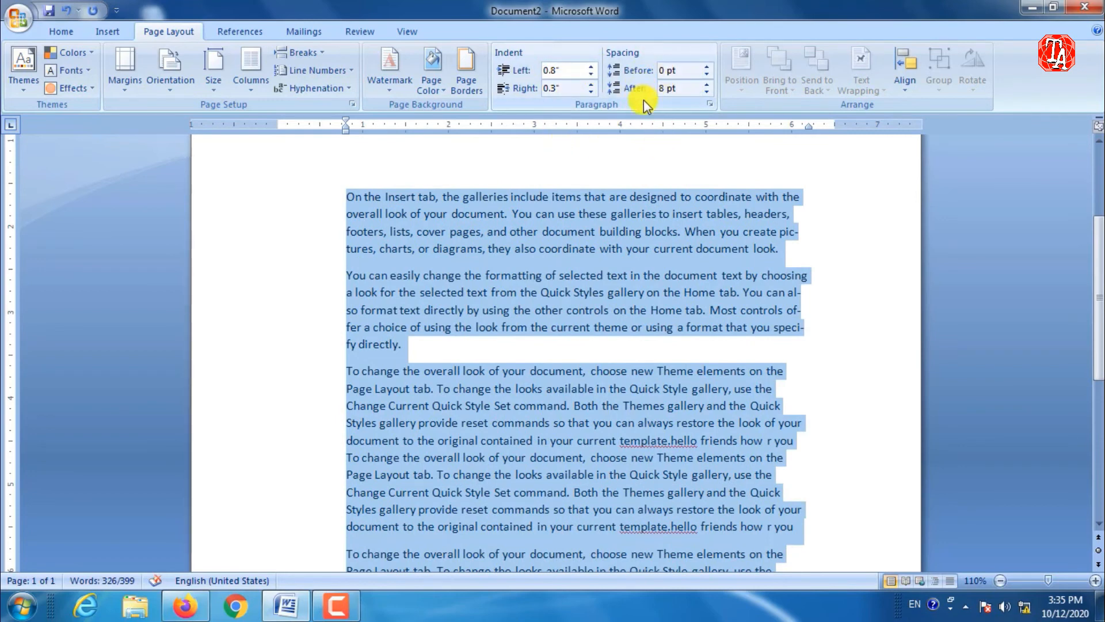
# Set the spacing before the first paragraph, "On the Insert tab…", to 90 pt
pyautogui.click(532, 216)
pyautogui.click(345, 196)
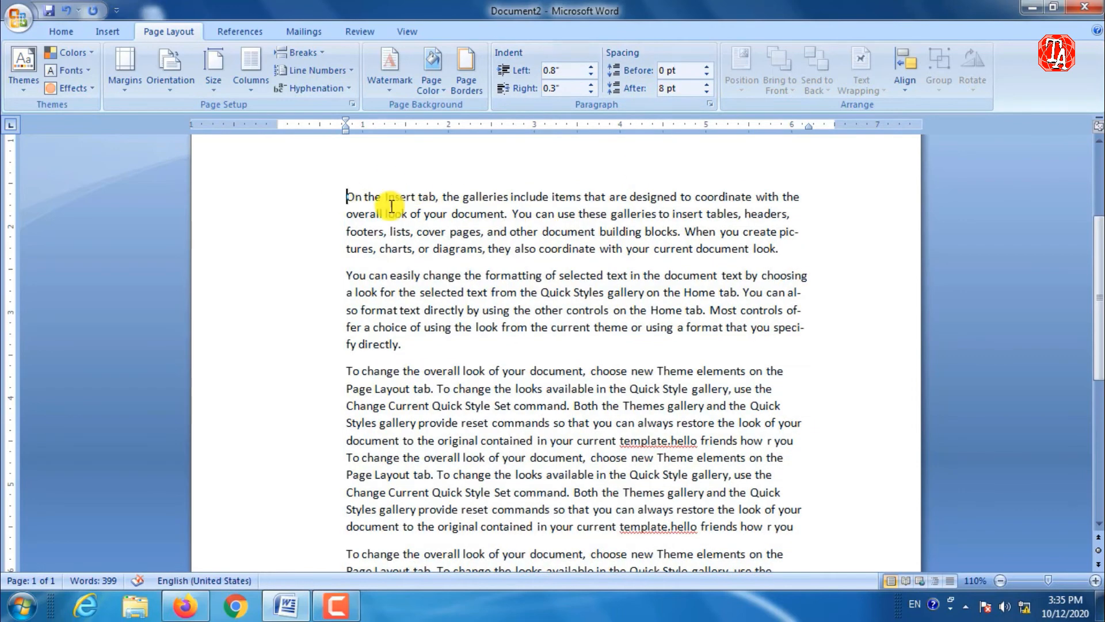
pyautogui.click(706, 68)
pyautogui.click(705, 68)
pyautogui.click(706, 68)
pyautogui.click(706, 68)
pyautogui.click(706, 68)
pyautogui.click(706, 68)
pyautogui.click(706, 67)
pyautogui.click(706, 68)
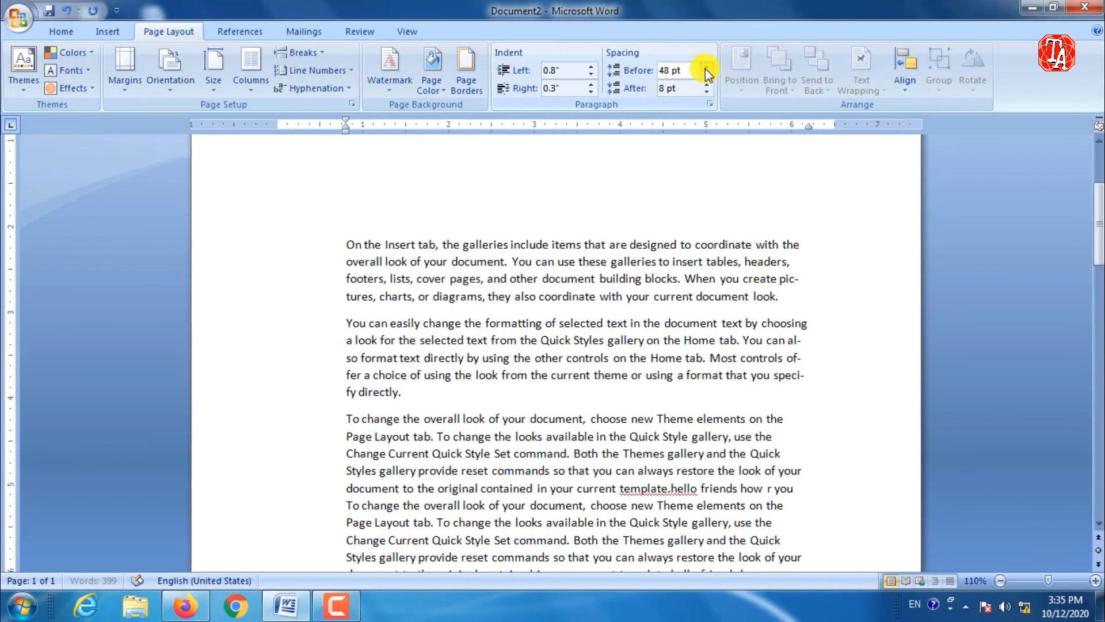
pyautogui.click(705, 68)
pyautogui.click(706, 68)
pyautogui.click(705, 68)
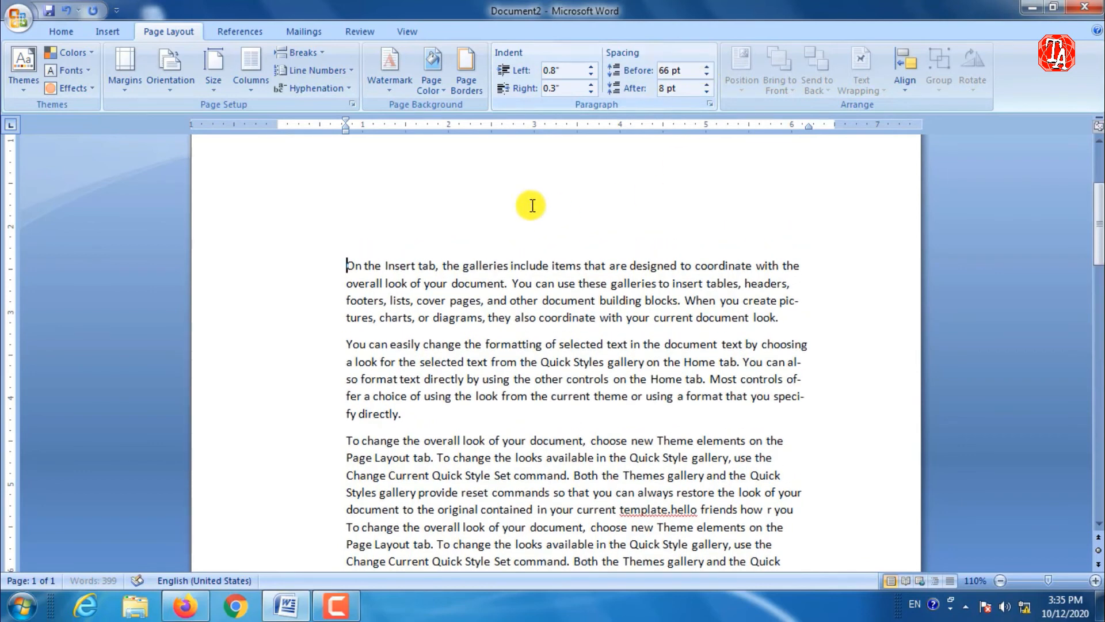
pyautogui.click(706, 67)
pyautogui.click(705, 67)
pyautogui.click(705, 68)
pyautogui.click(706, 68)
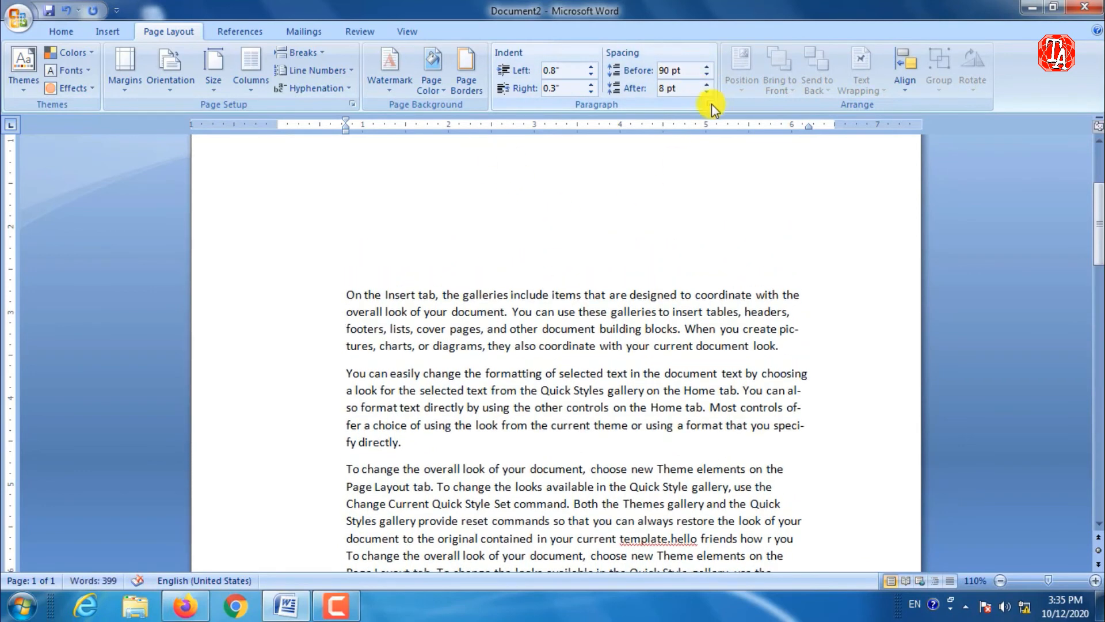
# Set the spacing after the first paragraph to Auto
pyautogui.click(706, 92)
pyautogui.click(705, 93)
pyautogui.click(706, 92)
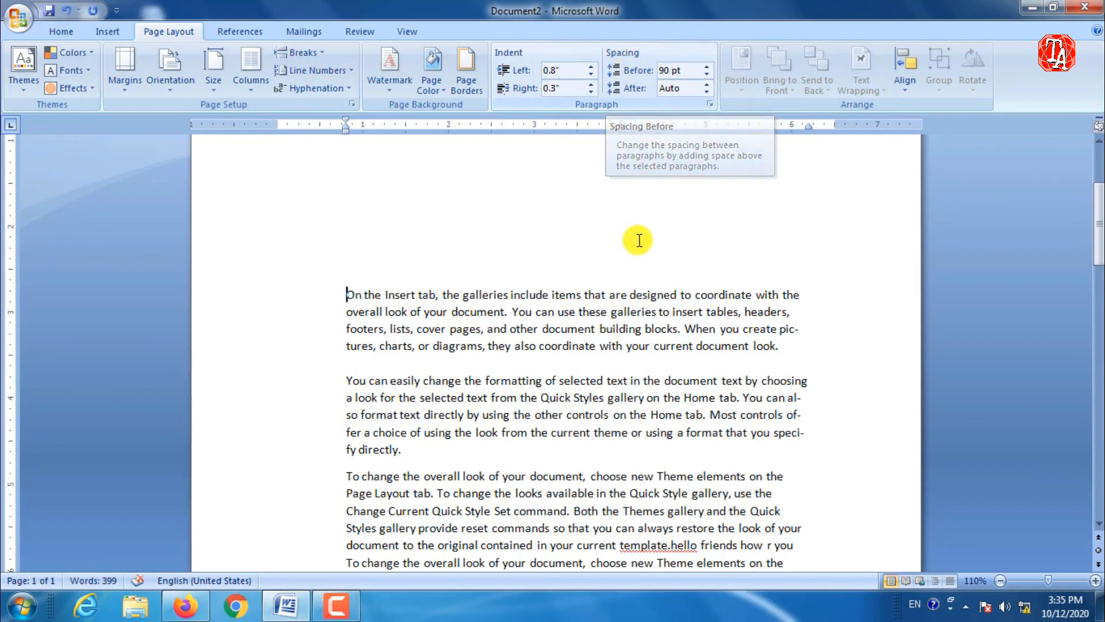
# Replace the entire document text with the sample text "sddd"
pyautogui.hotkey('ctrl', 'a')
pyautogui.press('Delete')
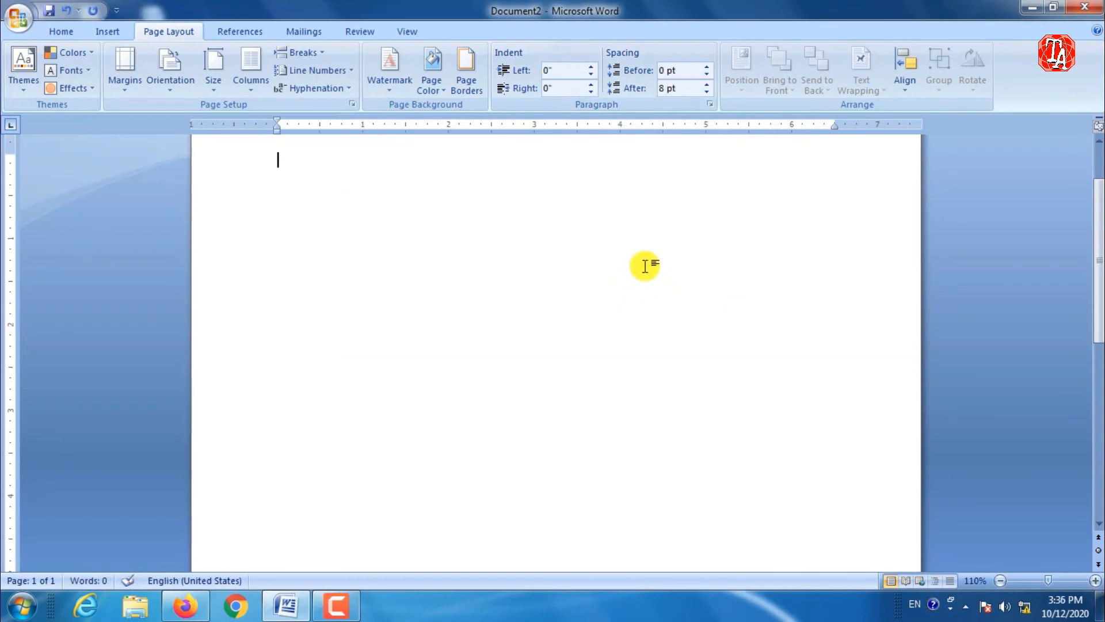
pyautogui.write('sd')
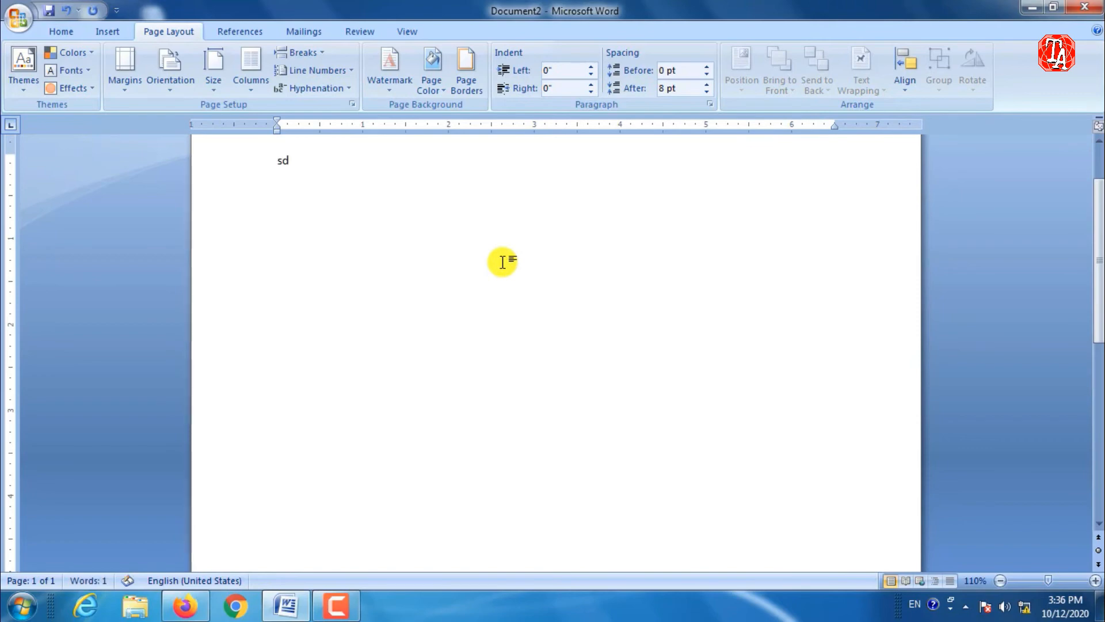
pyautogui.write('dd')
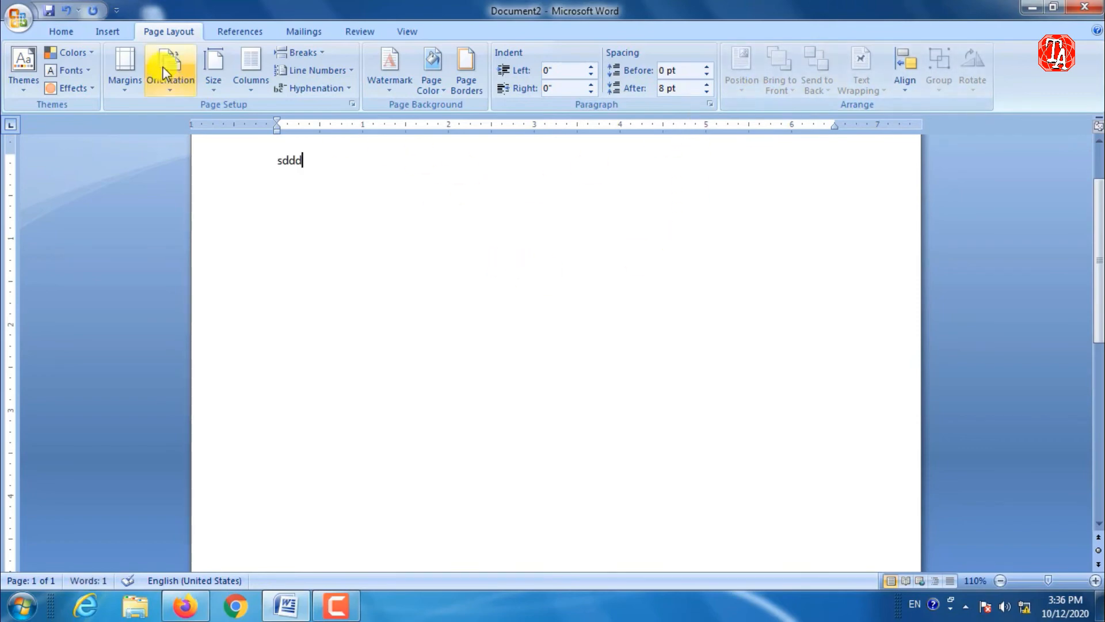
pyautogui.click(113, 34)
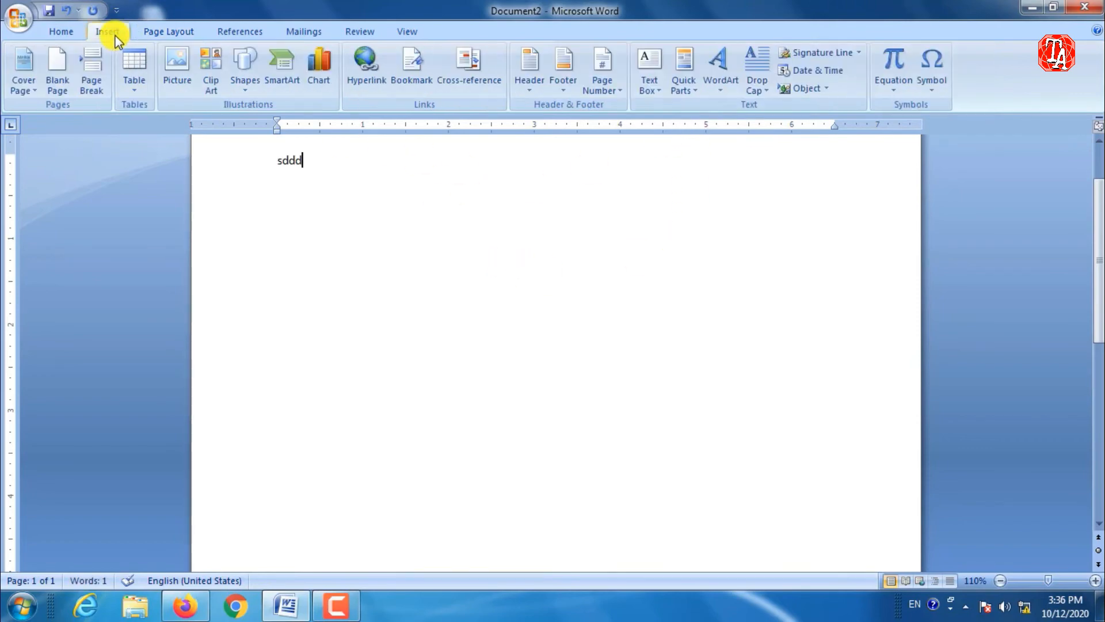
pyautogui.click(180, 75)
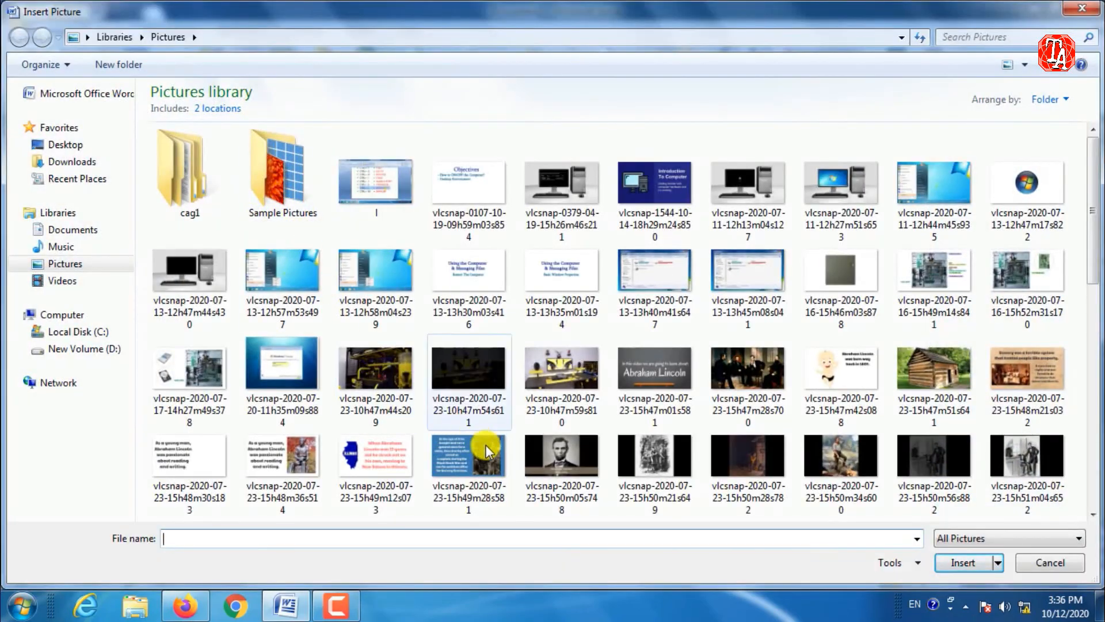
pyautogui.doubleClick(1016, 233)
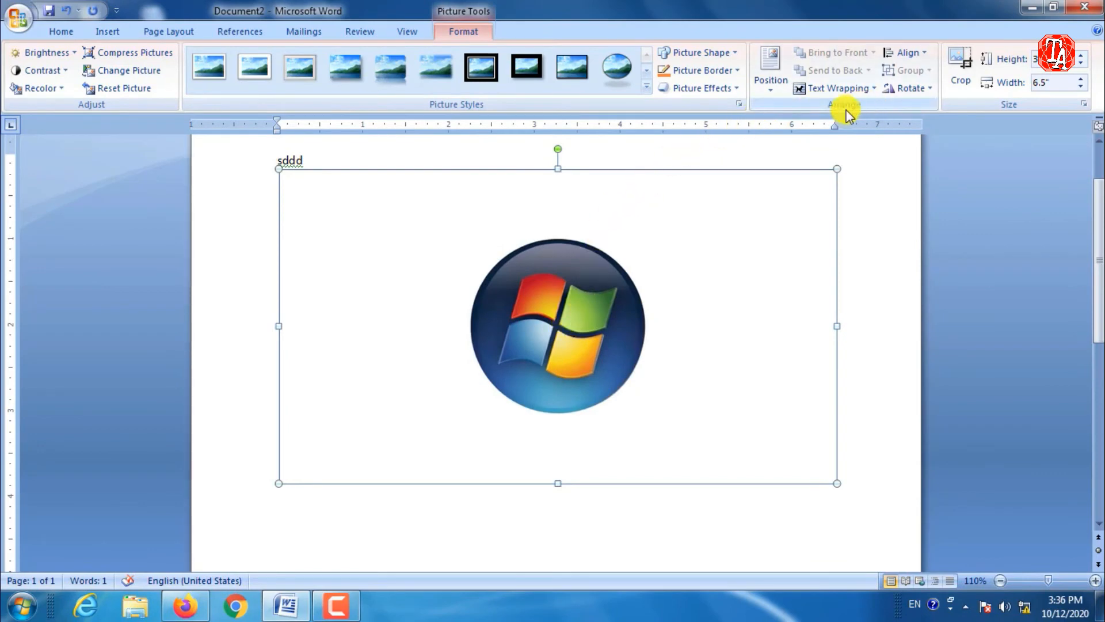
# Try to move the logo picture while its text wrapping is In Line with Text
pyautogui.click(836, 89)
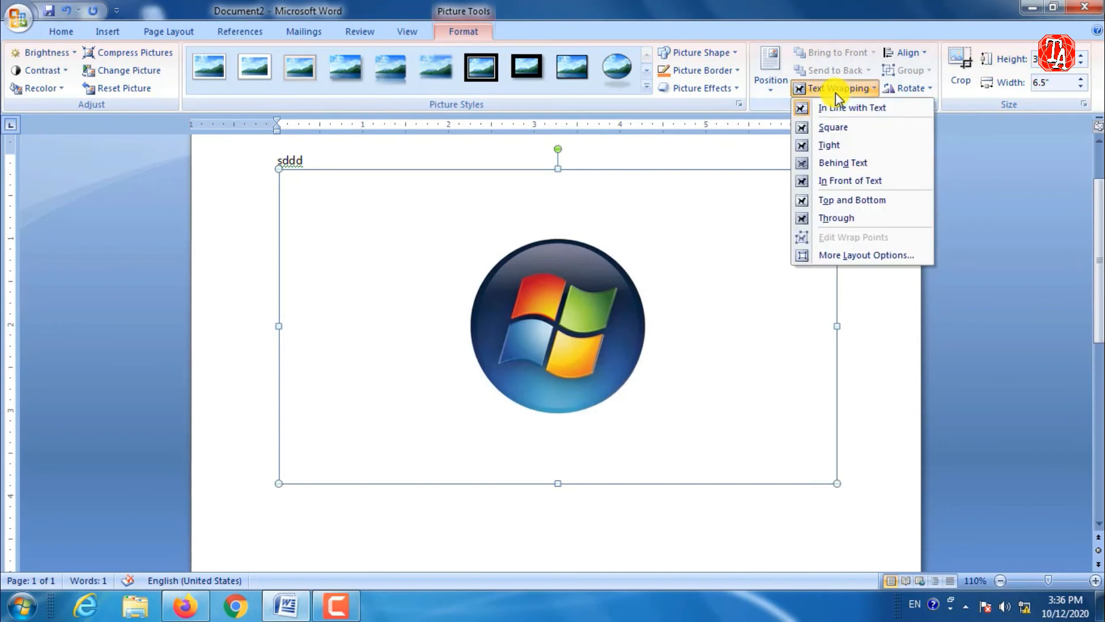
pyautogui.click(630, 360)
pyautogui.moveTo(629, 361); pyautogui.dragTo(596, 354)
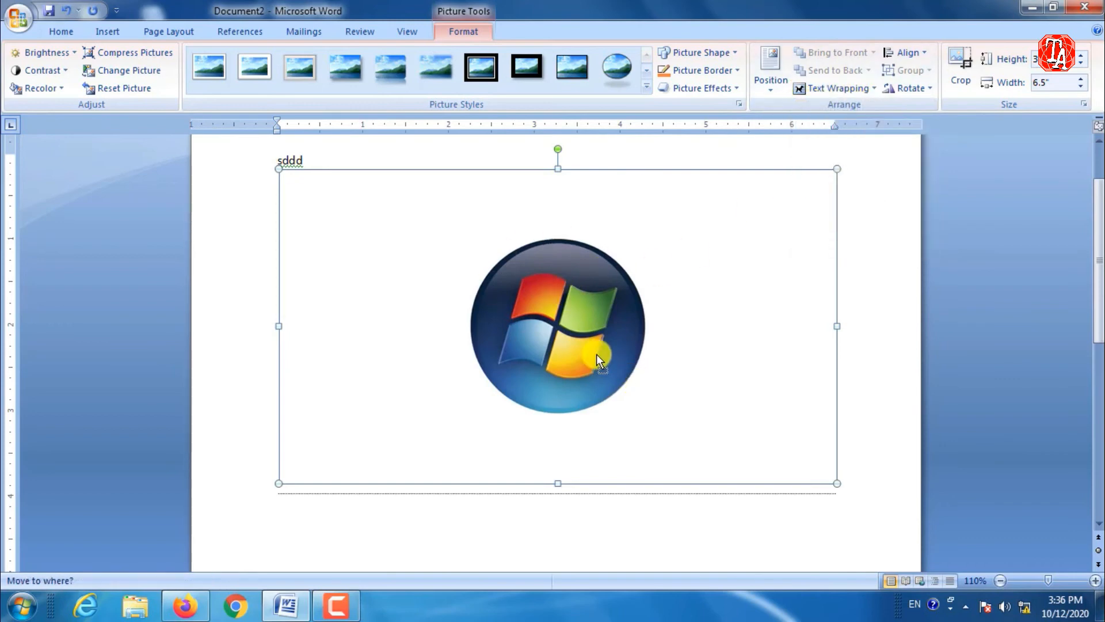
pyautogui.moveTo(544, 250); pyautogui.dragTo(577, 311)
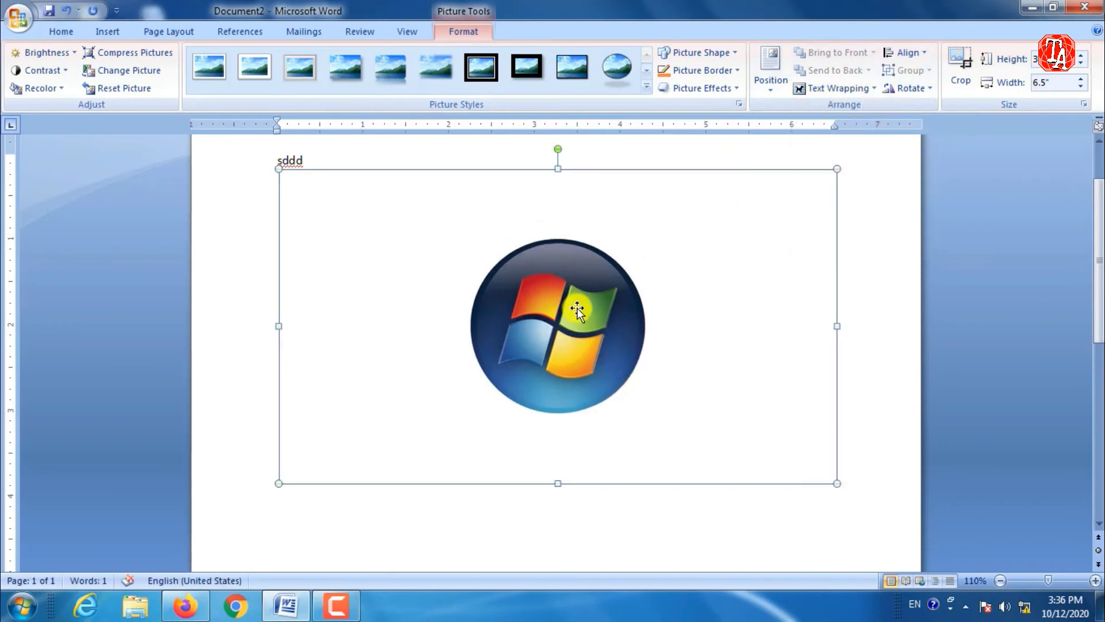
# Set the logo picture's text wrapping to In Front of Text and move it freely over the "sddd" line
pyautogui.click(841, 89)
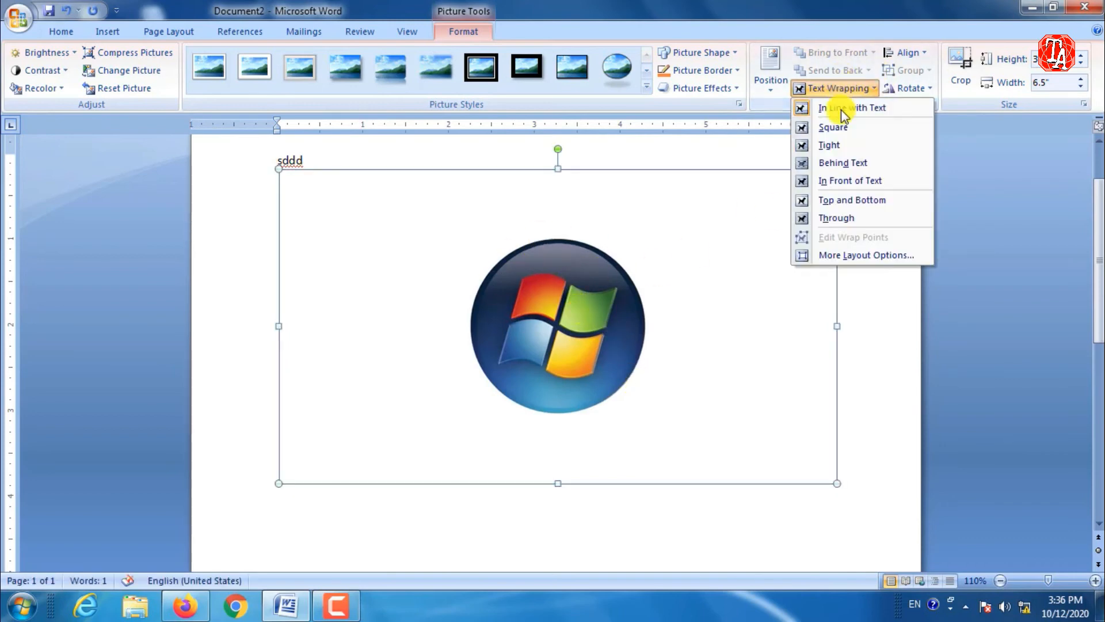
pyautogui.click(840, 183)
pyautogui.moveTo(605, 299); pyautogui.dragTo(569, 420)
pyautogui.moveTo(565, 415); pyautogui.dragTo(511, 304)
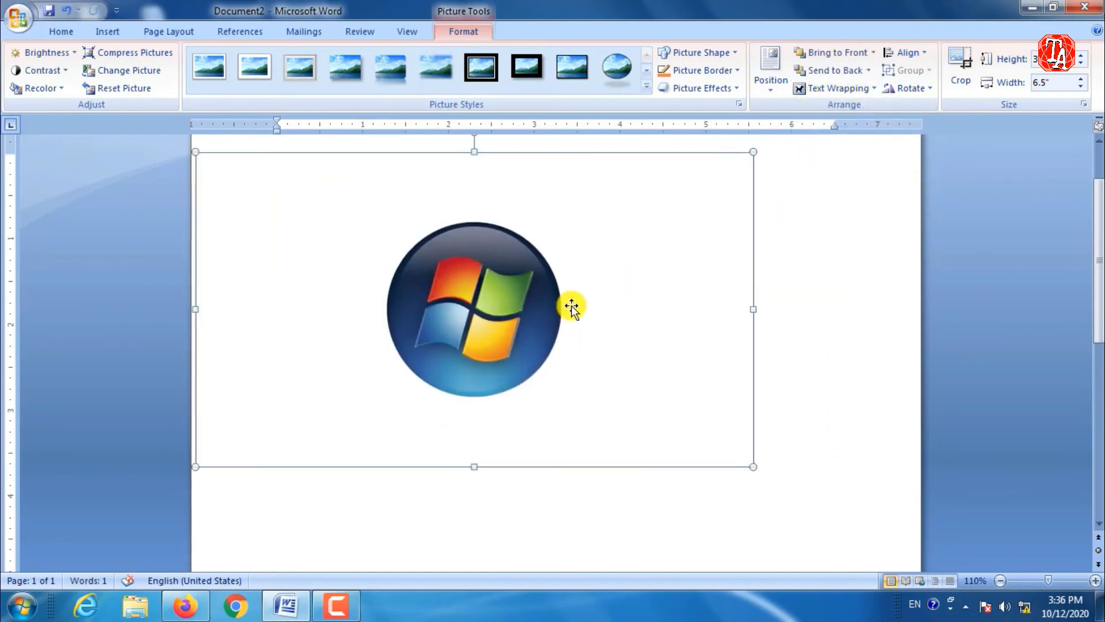
pyautogui.moveTo(518, 263); pyautogui.dragTo(564, 262)
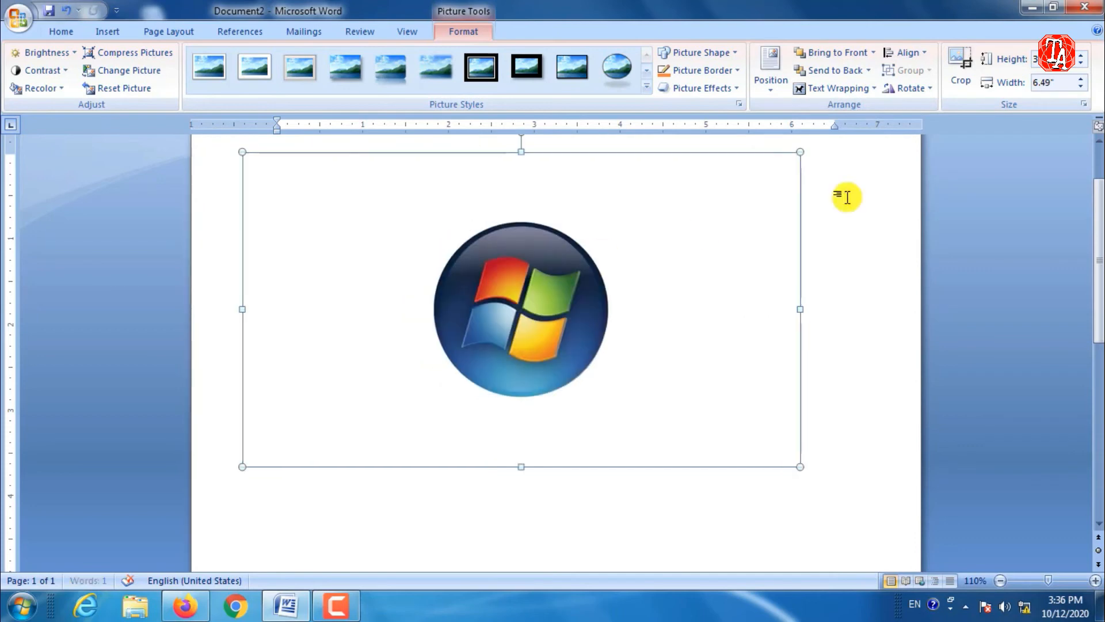
# Crop the picture on all four sides close to the round Windows logo, leaving it about 2.5" wide
pyautogui.click(960, 69)
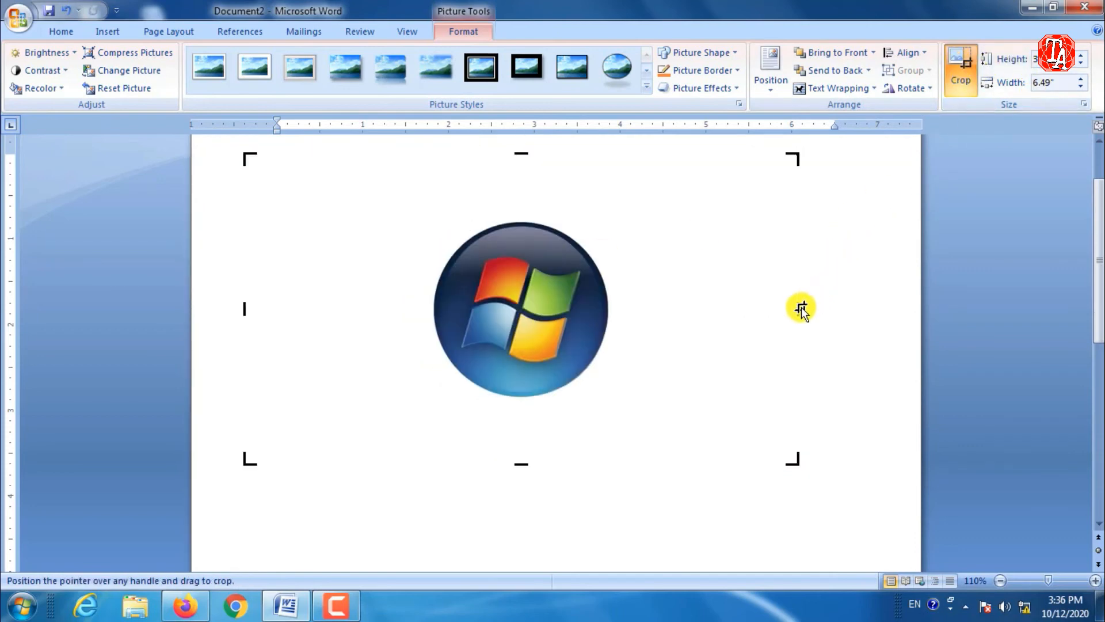
pyautogui.moveTo(789, 309); pyautogui.dragTo(627, 308)
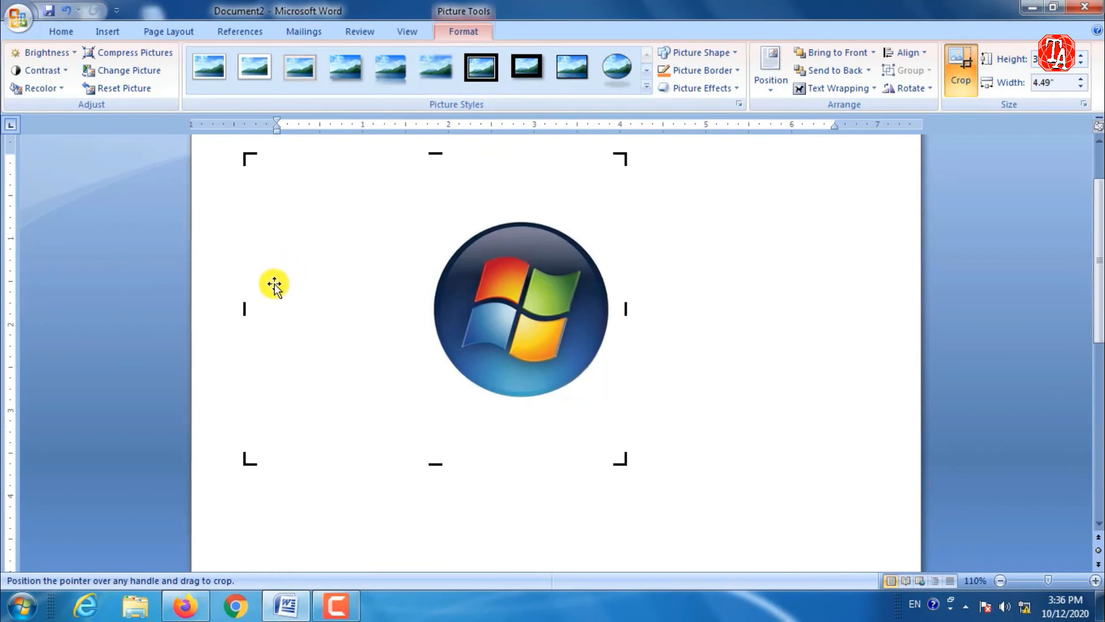
pyautogui.moveTo(248, 309); pyautogui.dragTo(415, 310)
pyautogui.moveTo(524, 151); pyautogui.dragTo(524, 208)
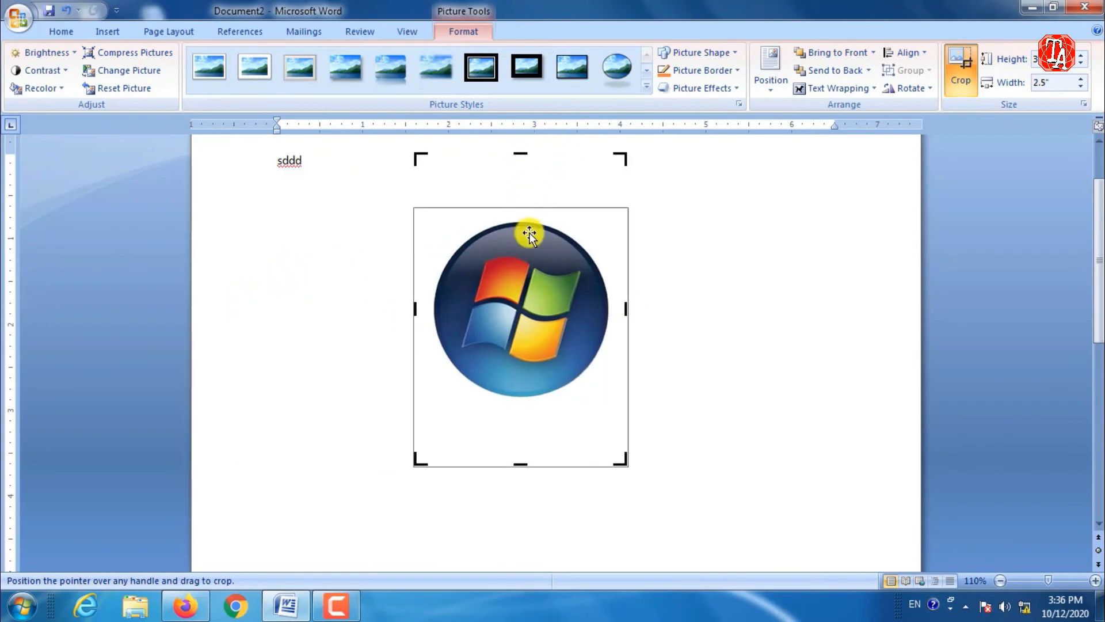
pyautogui.moveTo(517, 459); pyautogui.dragTo(511, 412)
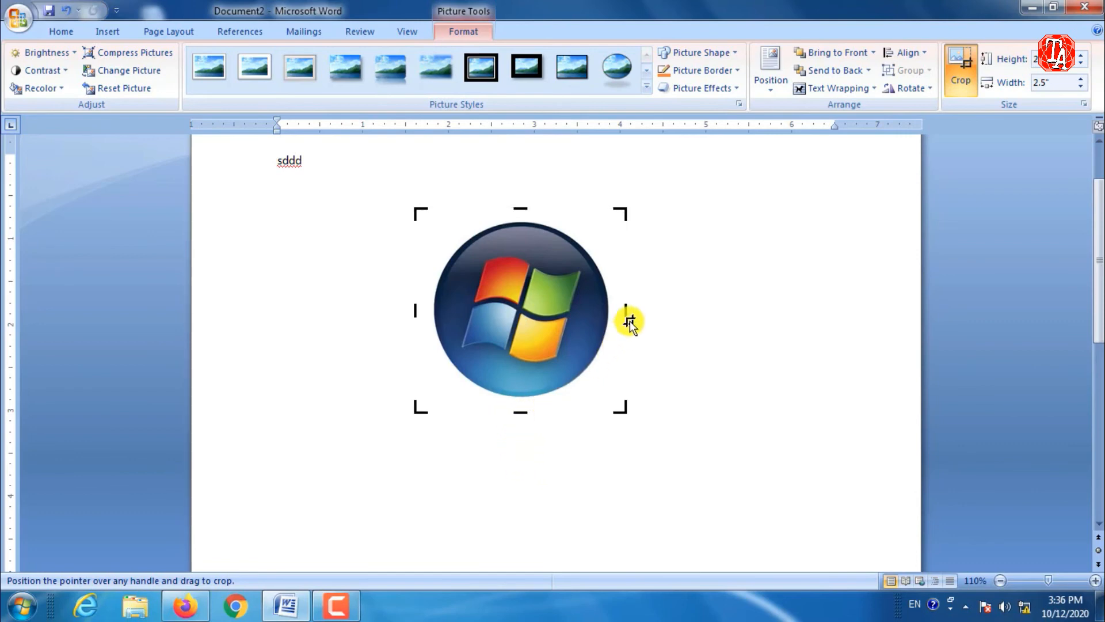
pyautogui.click(708, 282)
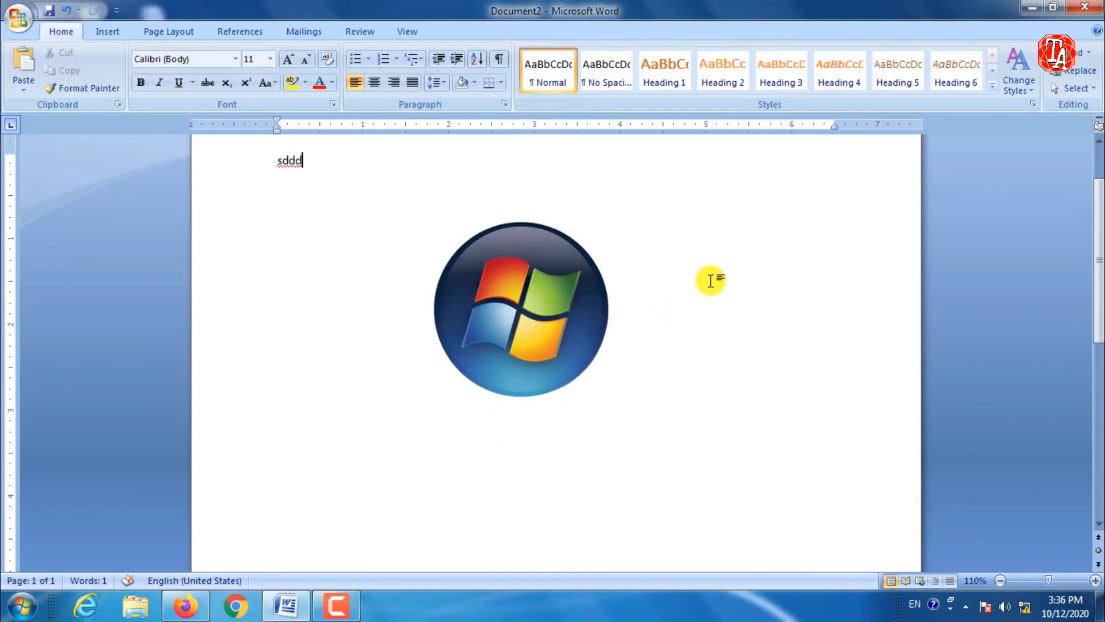
# Delete the logo picture and the "sddd" line, and fill the page with three paragraphs of built-in sample text
pyautogui.click(561, 308)
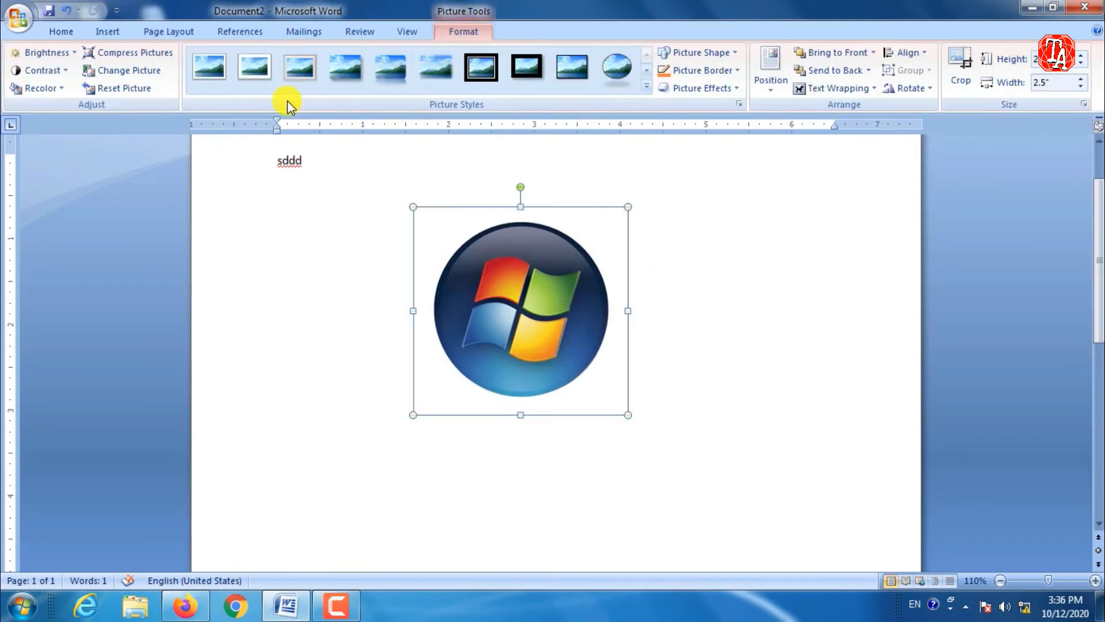
pyautogui.click(158, 35)
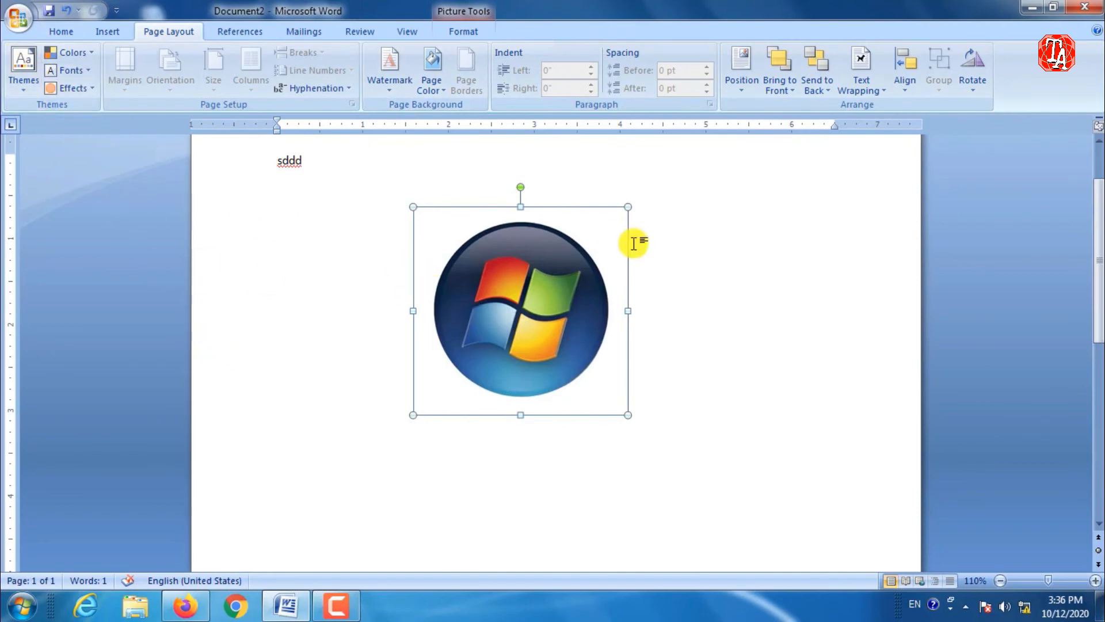
pyautogui.press('Delete')
pyautogui.scroll(3, 409, 240)
pyautogui.moveTo(409, 239); pyautogui.dragTo(152, 225)
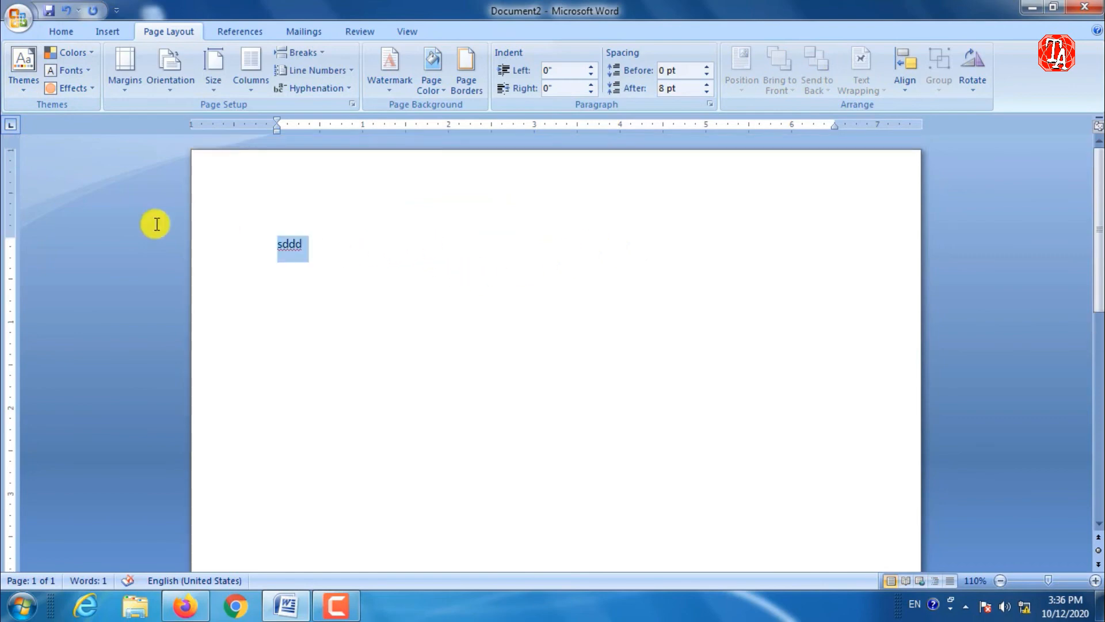
pyautogui.press('Delete')
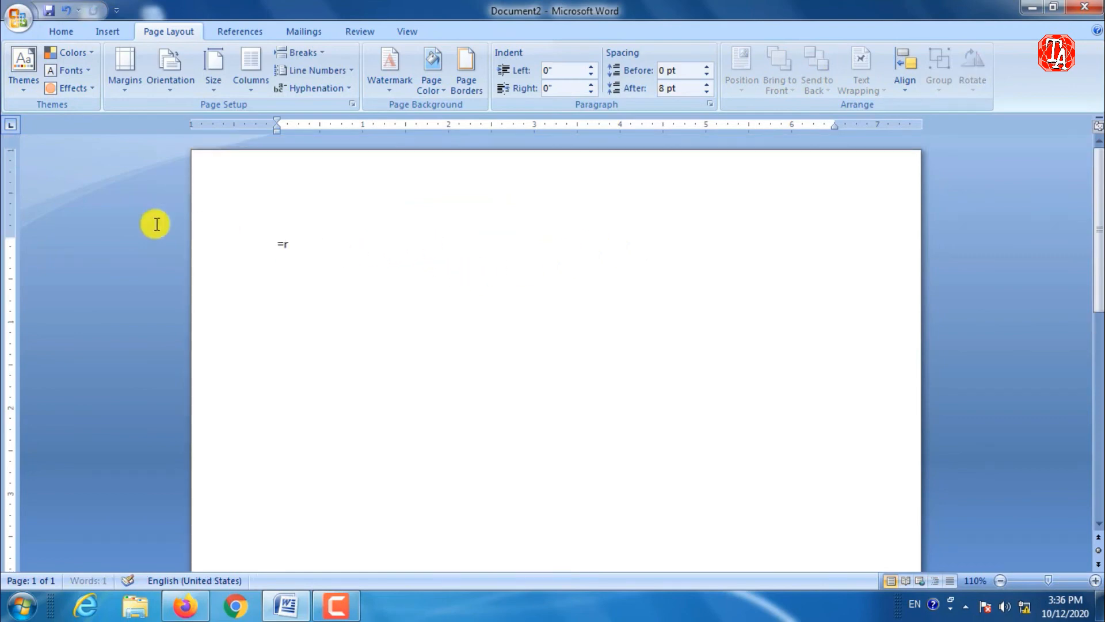
pyautogui.press('Return')
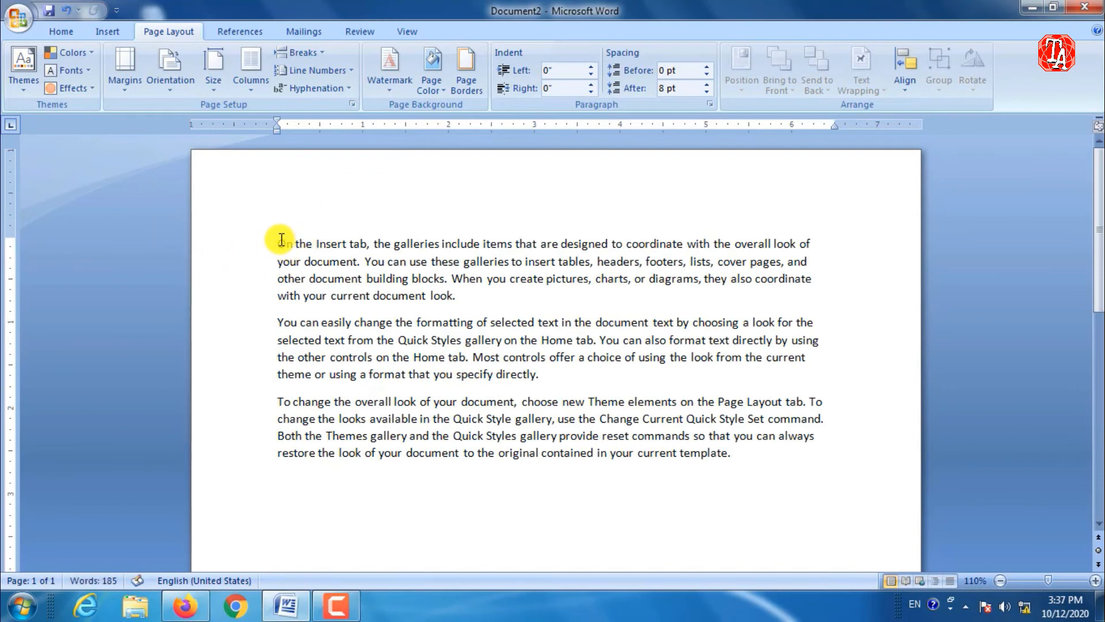
# Apply the Intense Reference style to the opening words "On the Insert tab"
pyautogui.moveTo(282, 239); pyautogui.dragTo(366, 242)
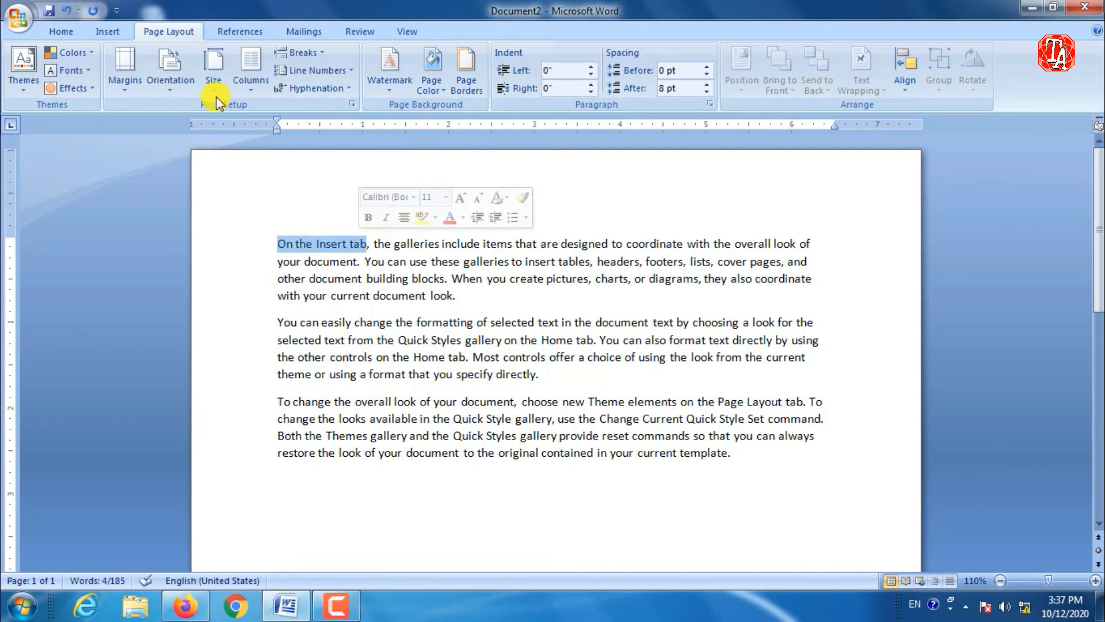
pyautogui.click(61, 31)
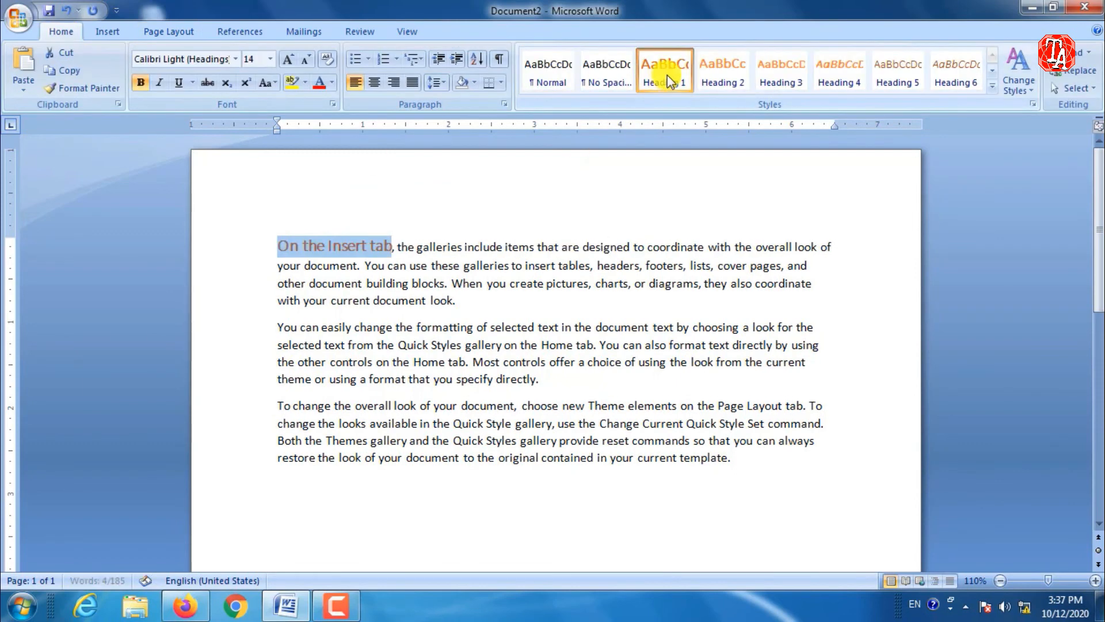
pyautogui.click(740, 79)
pyautogui.click(992, 86)
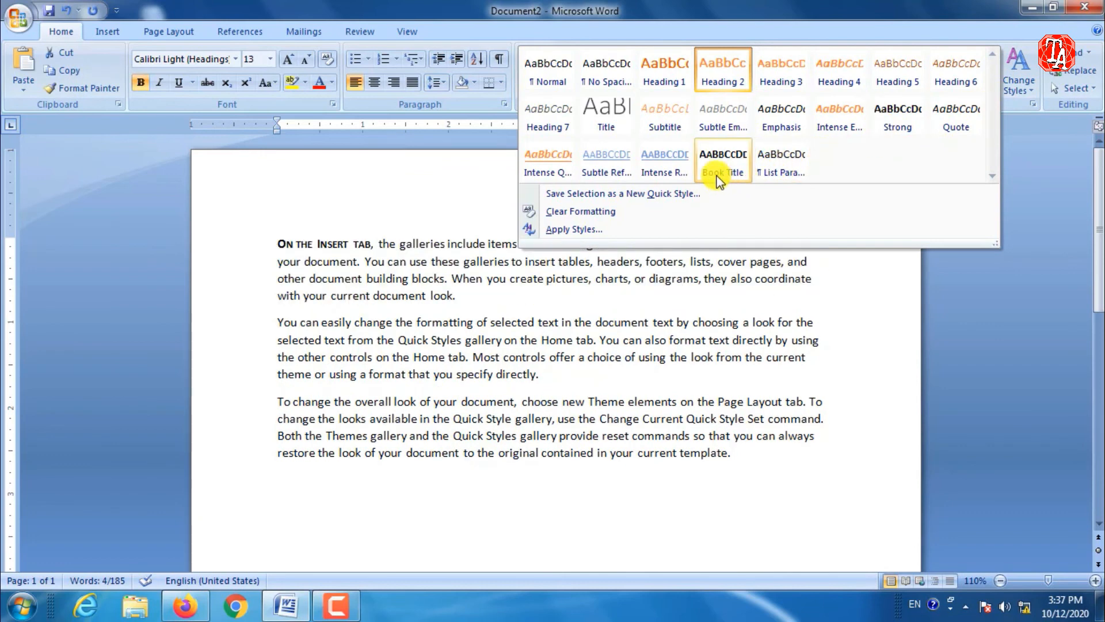
pyautogui.click(662, 171)
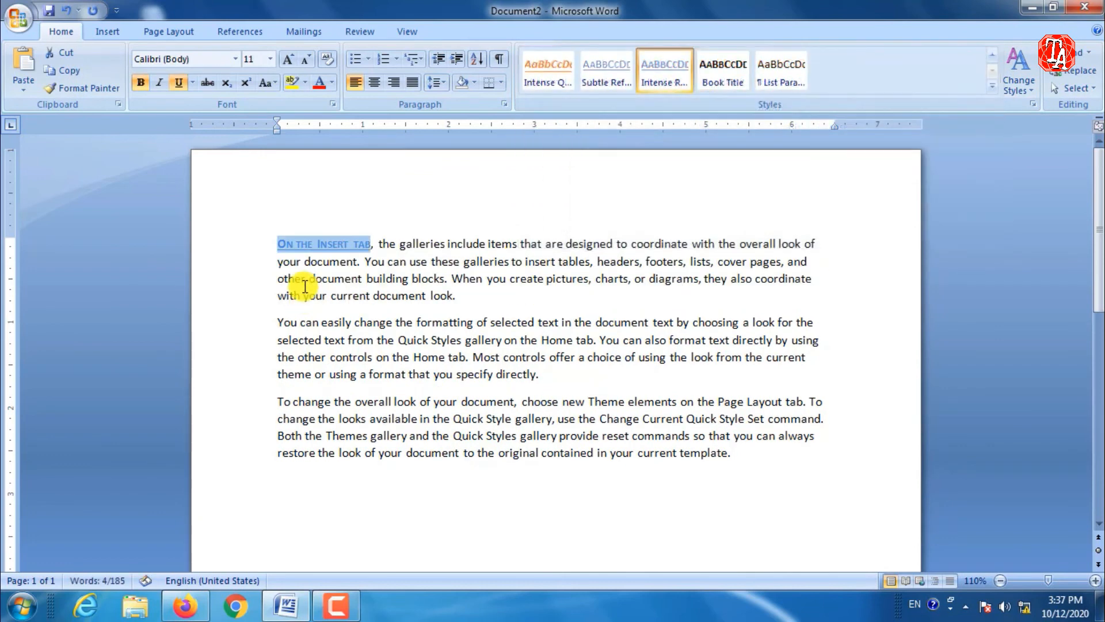
# Put "On the Insert tab," on its own line as a heading and enlarge it to 18 pt
pyautogui.click(375, 245)
pyautogui.press('Return')
pyautogui.moveTo(379, 245); pyautogui.dragTo(276, 243)
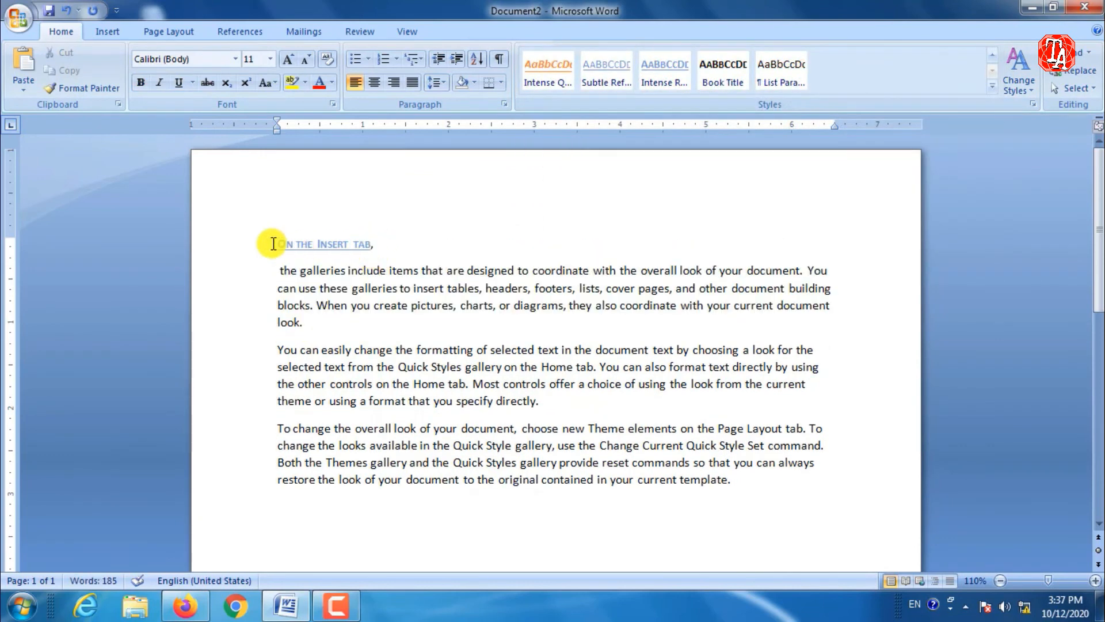
pyautogui.click(288, 59)
pyautogui.click(287, 59)
pyautogui.click(288, 59)
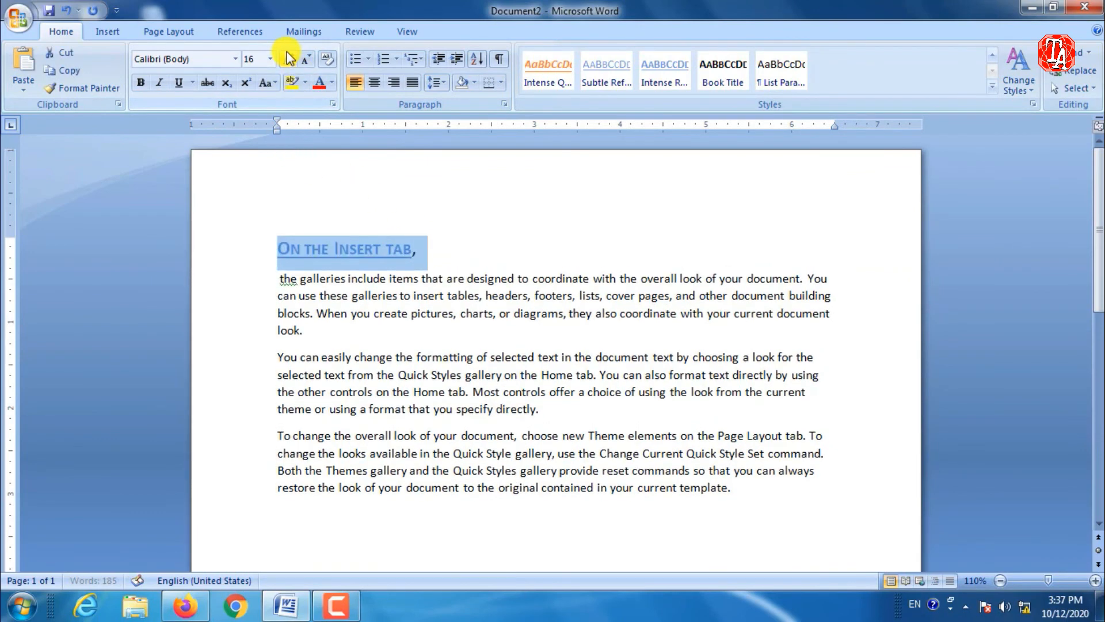
pyautogui.click(287, 59)
# Style "the galleries include" as Intense Reference and separate it from the body text with a blank line
pyautogui.click(320, 298)
pyautogui.moveTo(283, 278); pyautogui.dragTo(364, 280)
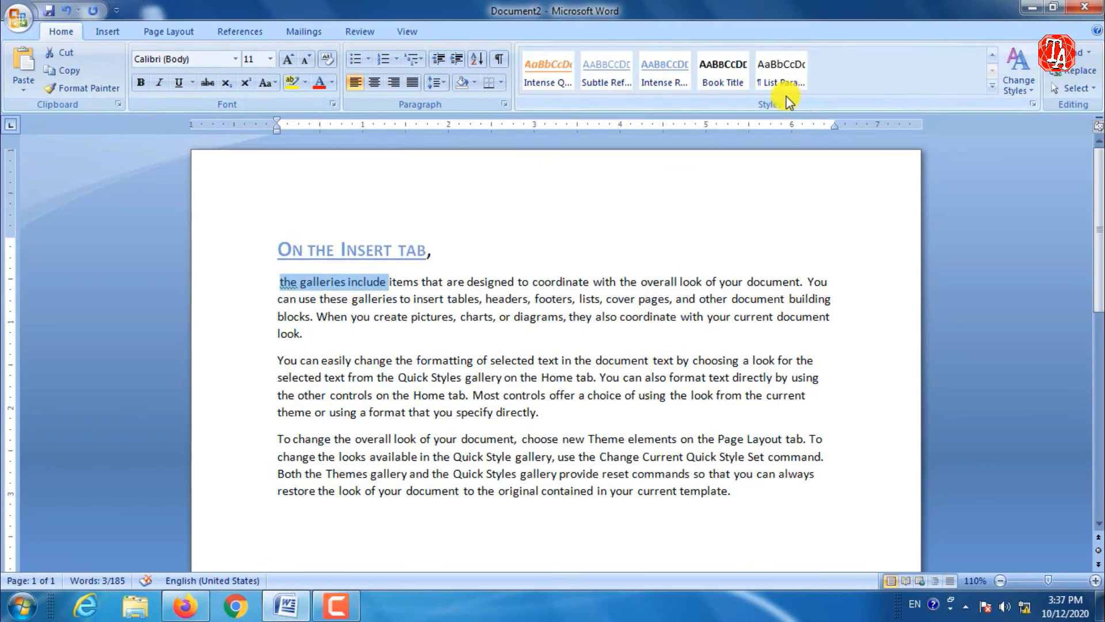
pyautogui.click(660, 78)
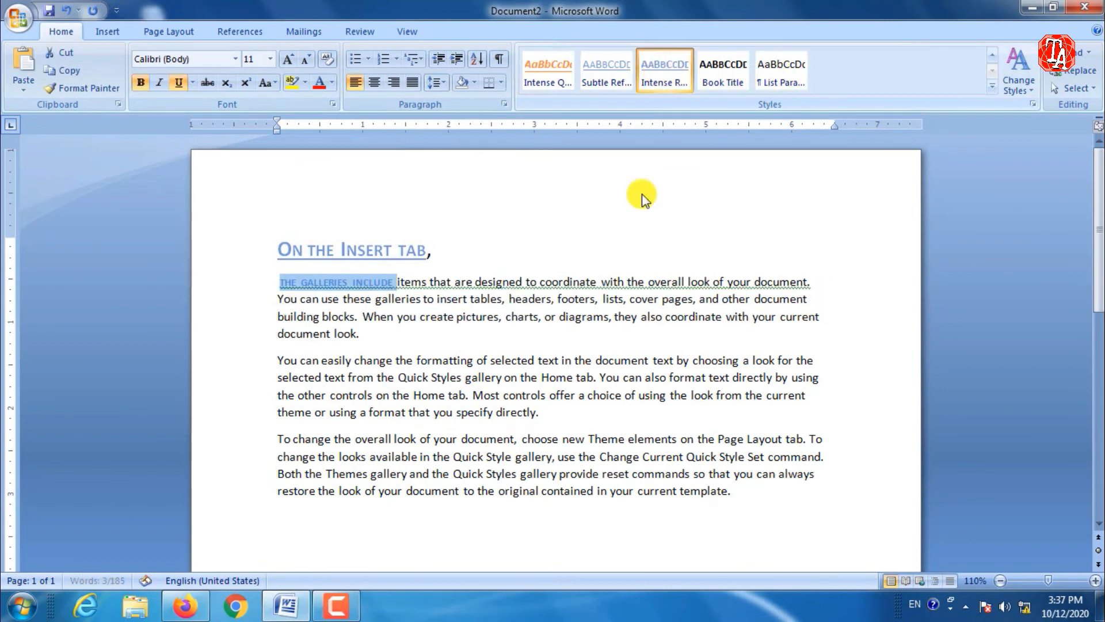
pyautogui.click(396, 284)
pyautogui.press('Return')
pyautogui.press('Return')
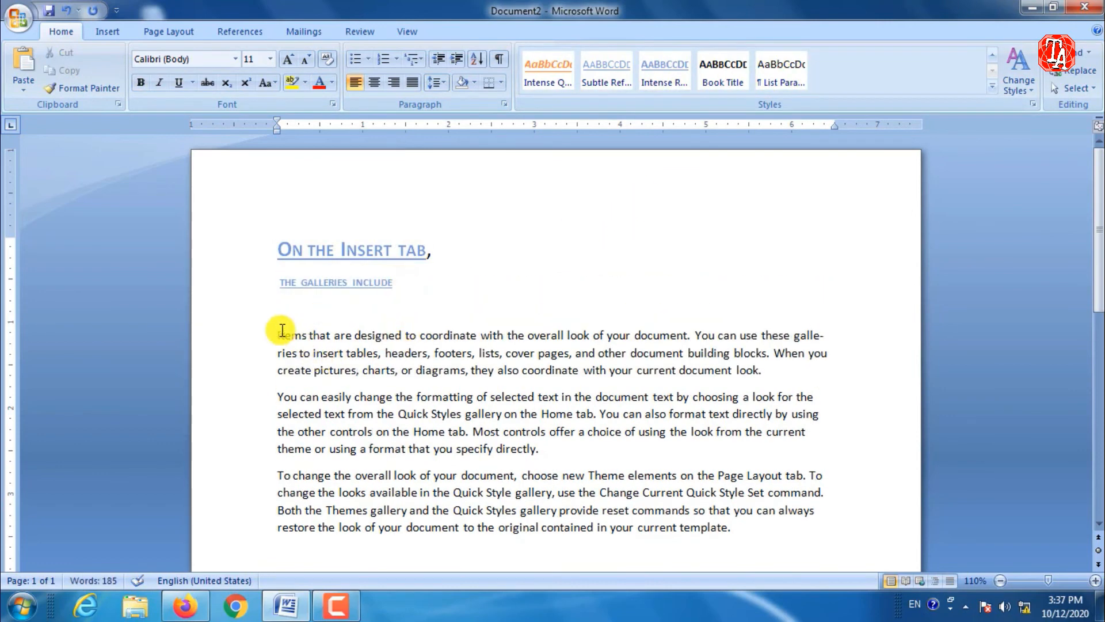
# Apply the Book Title style to the three body paragraphs below the subheading
pyautogui.moveTo(282, 330); pyautogui.dragTo(728, 530)
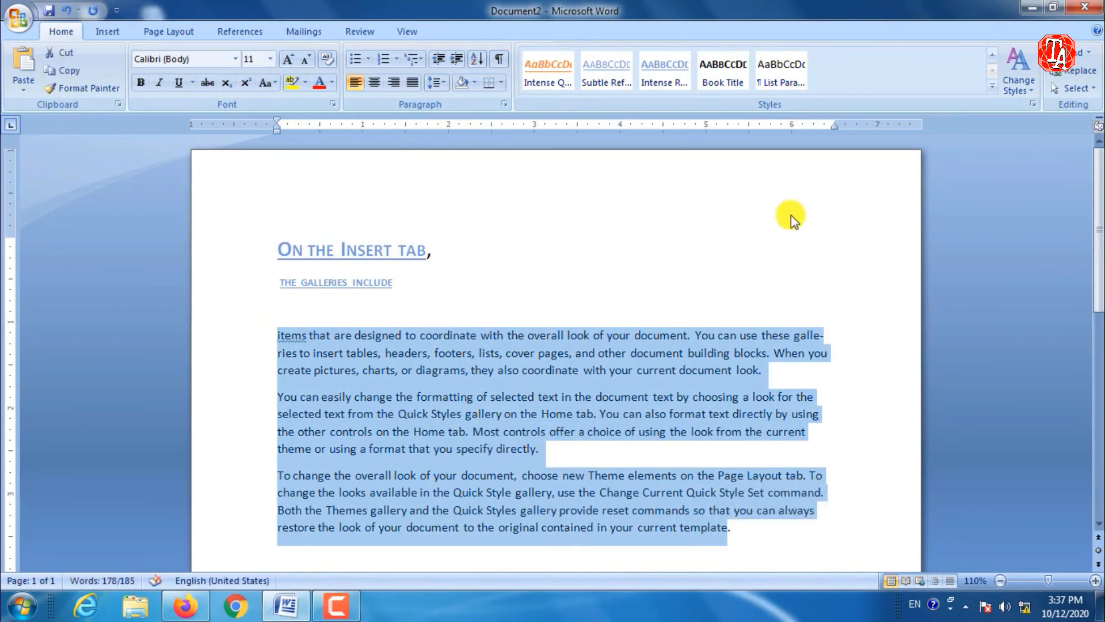
pyautogui.click(993, 87)
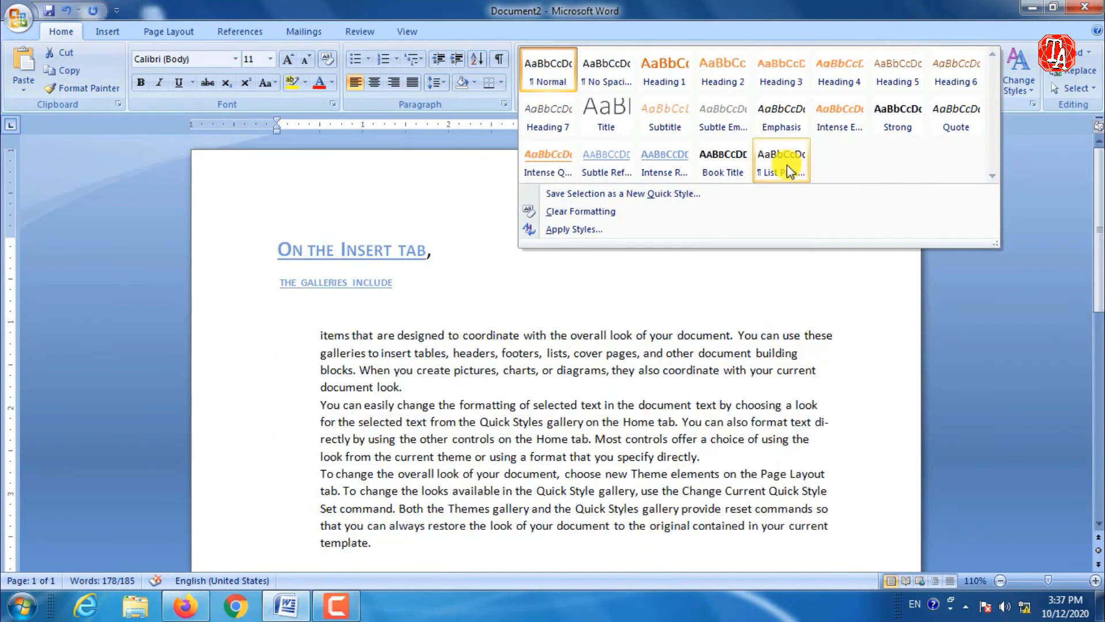
pyautogui.click(740, 166)
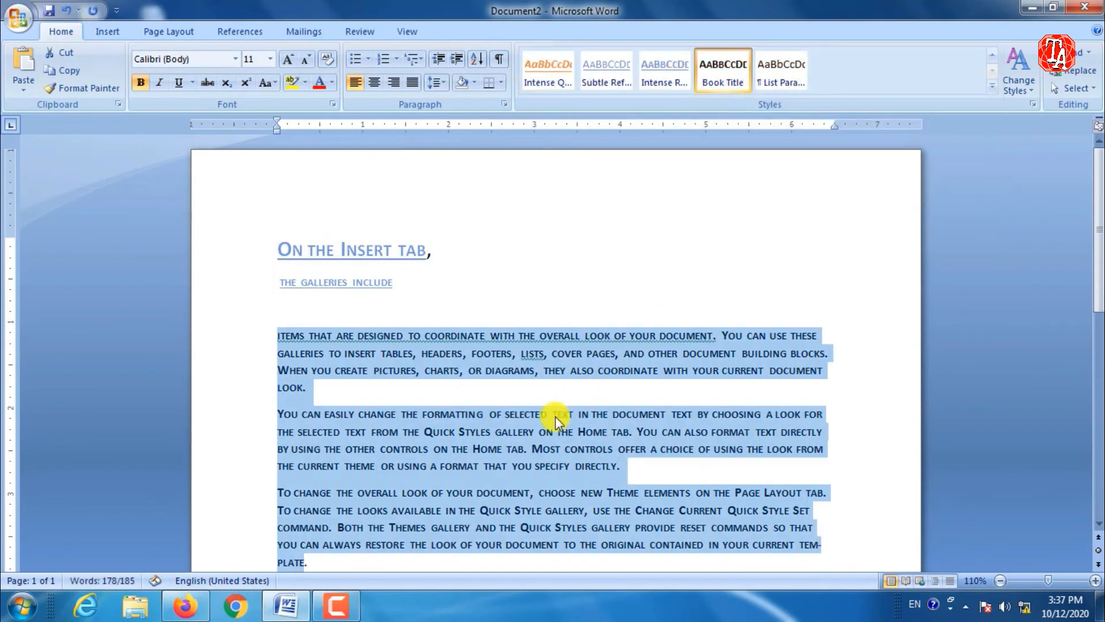
pyautogui.click(534, 427)
# Draw a rectangle about 5.41" wide and 0.35" high between the subheading and body text, and give it the dark gray shape style
pyautogui.click(316, 316)
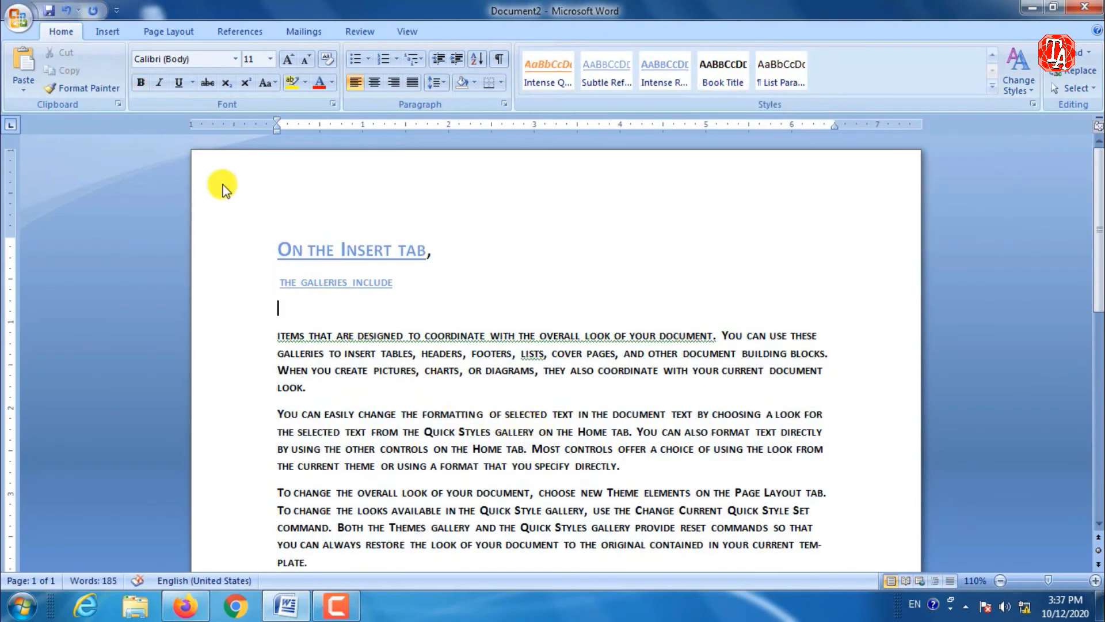
pyautogui.click(110, 31)
pyautogui.click(245, 69)
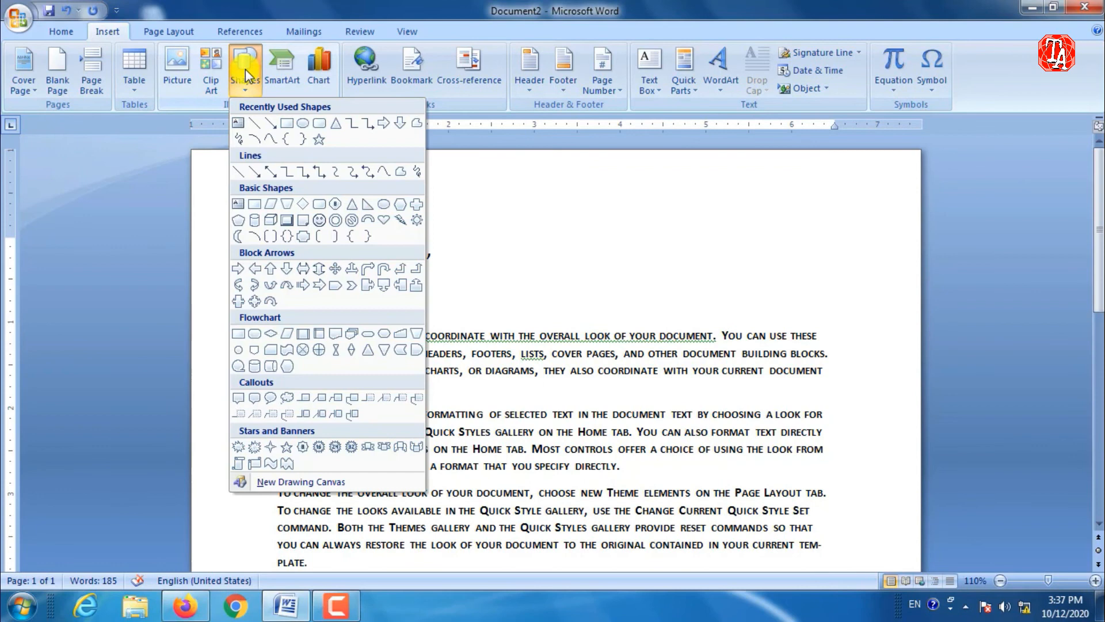
pyautogui.click(282, 127)
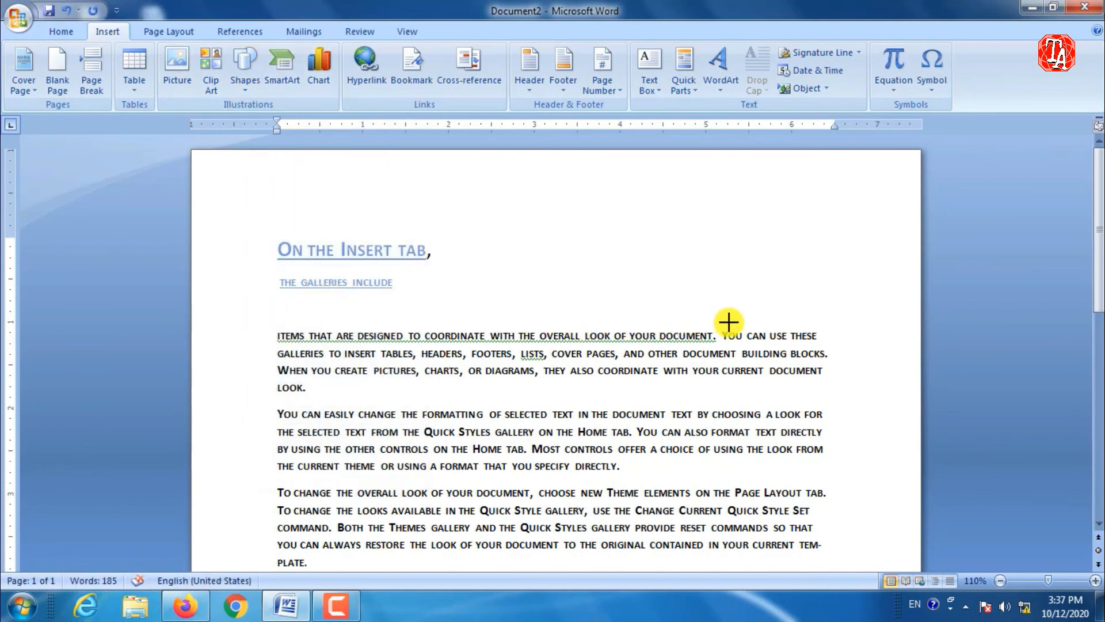
pyautogui.moveTo(728, 322)
pyautogui.mouseDown()
pyautogui.moveTo(767, 323)
pyautogui.moveTo(787, 343)
pyautogui.mouseUp()
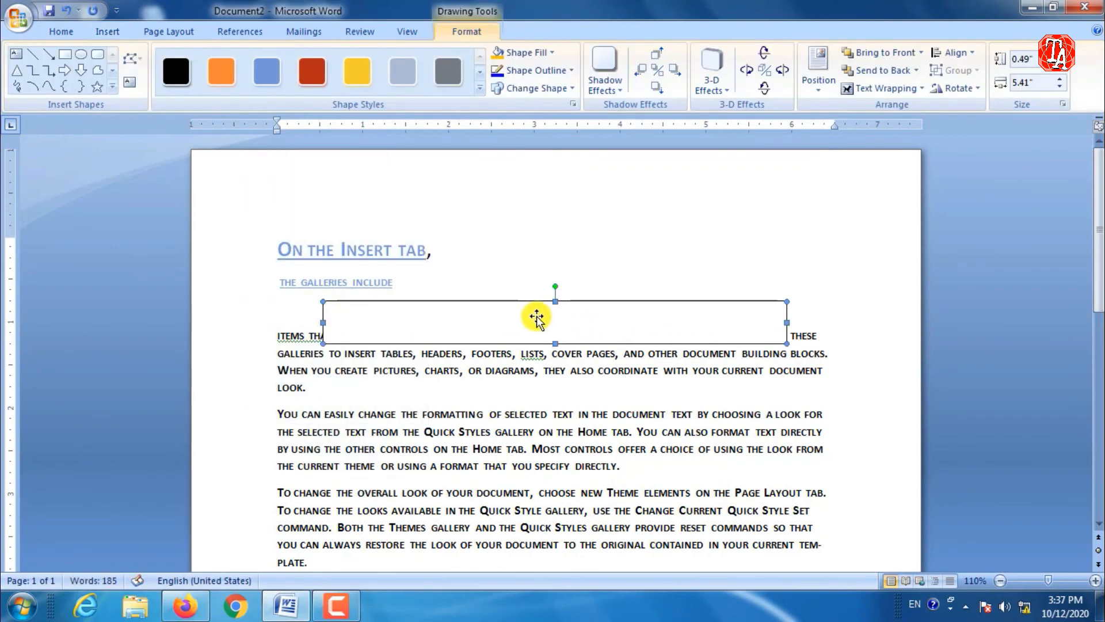
pyautogui.moveTo(536, 303); pyautogui.dragTo(576, 318)
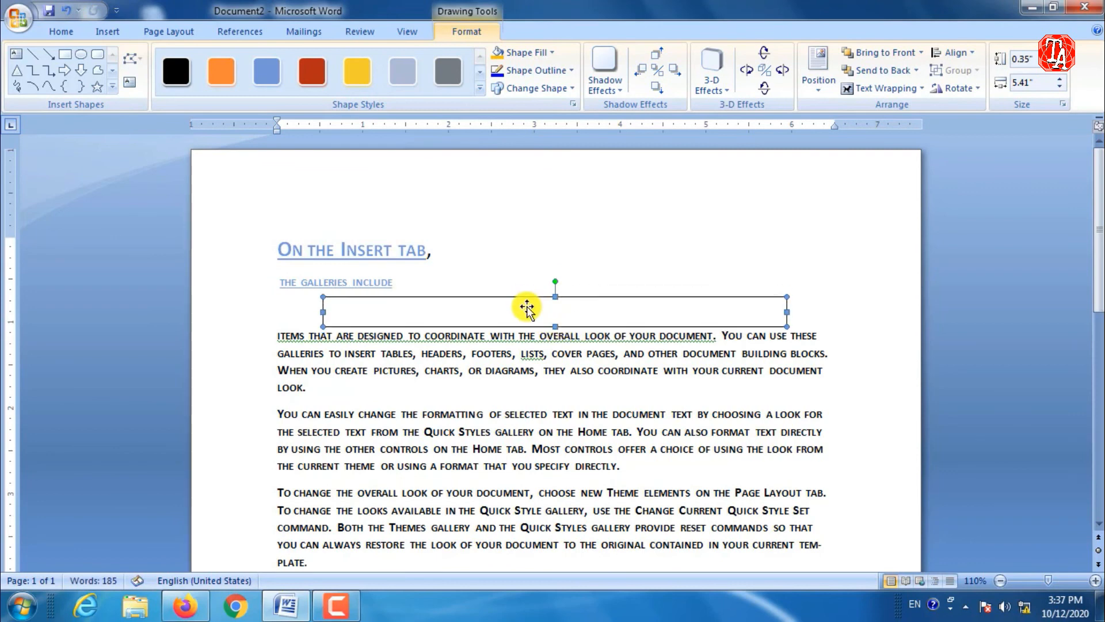
pyautogui.click(447, 71)
pyautogui.click(716, 257)
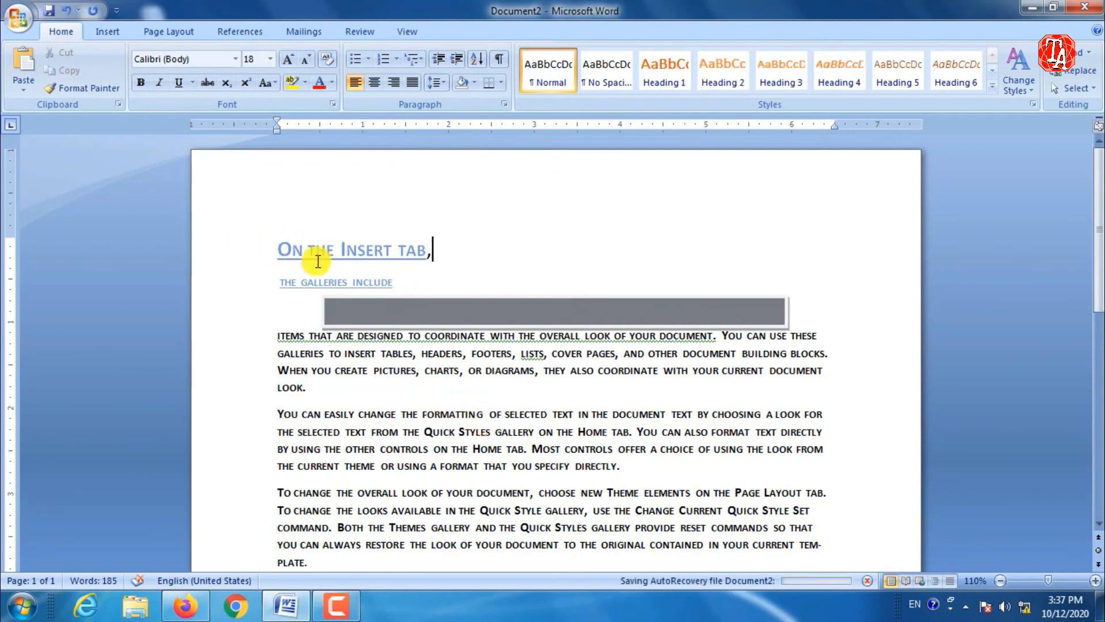
# Apply the built-in Technic theme to the document and return from the header area to the body
pyautogui.doubleClick(301, 206)
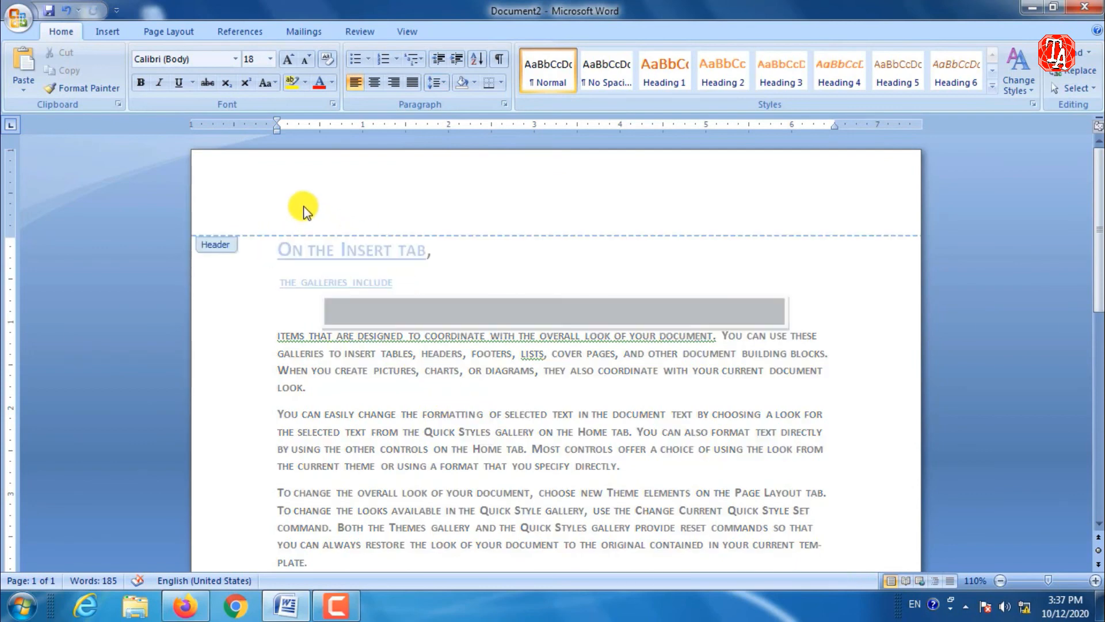
pyautogui.click(167, 32)
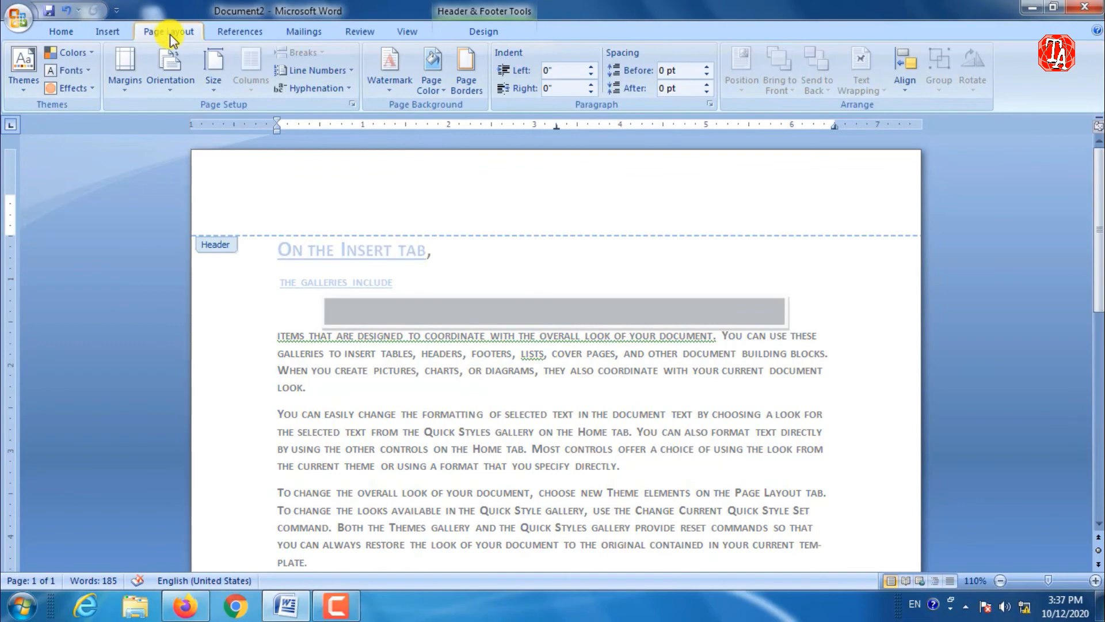
pyautogui.click(26, 87)
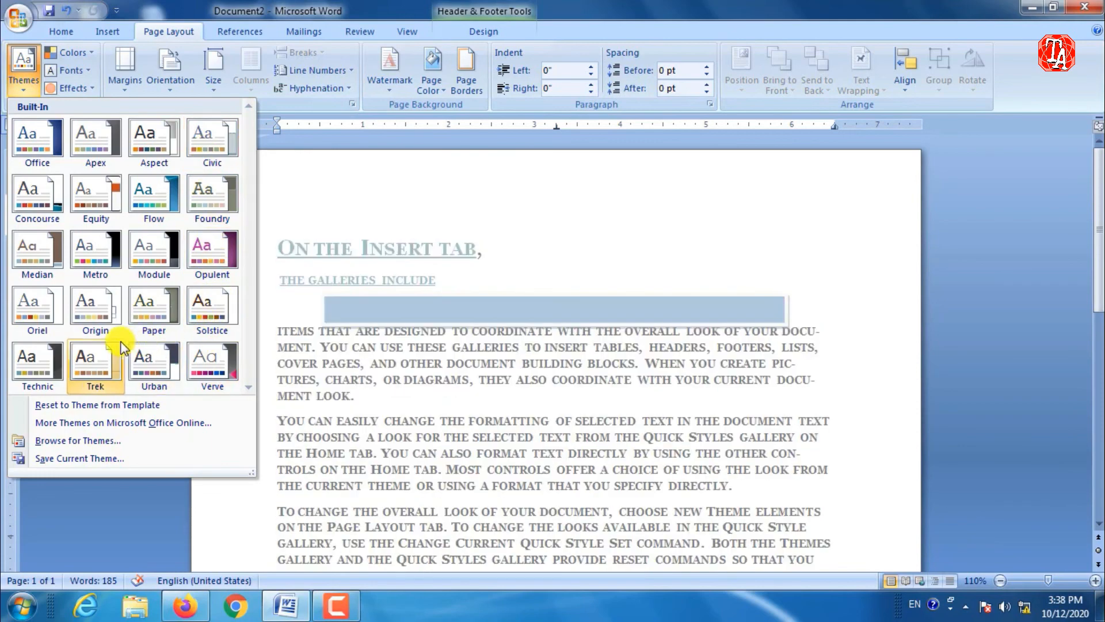
pyautogui.click(46, 362)
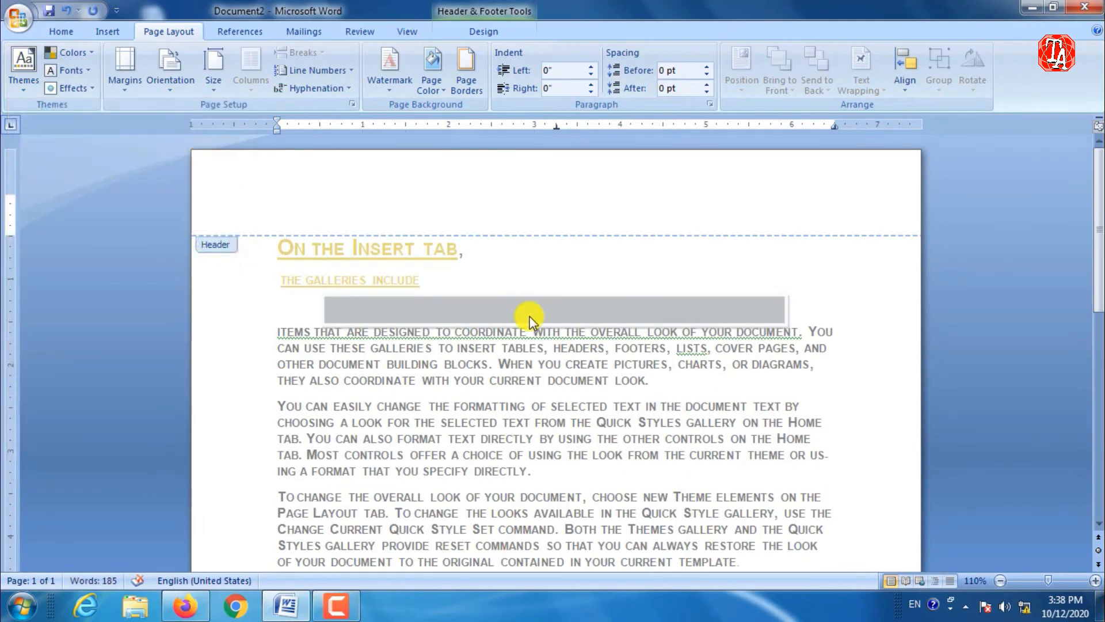
pyautogui.doubleClick(530, 324)
# Make the gray rectangle shorter and slimmer, and reposition it centrally between the subheading and the body text
pyautogui.click(512, 303)
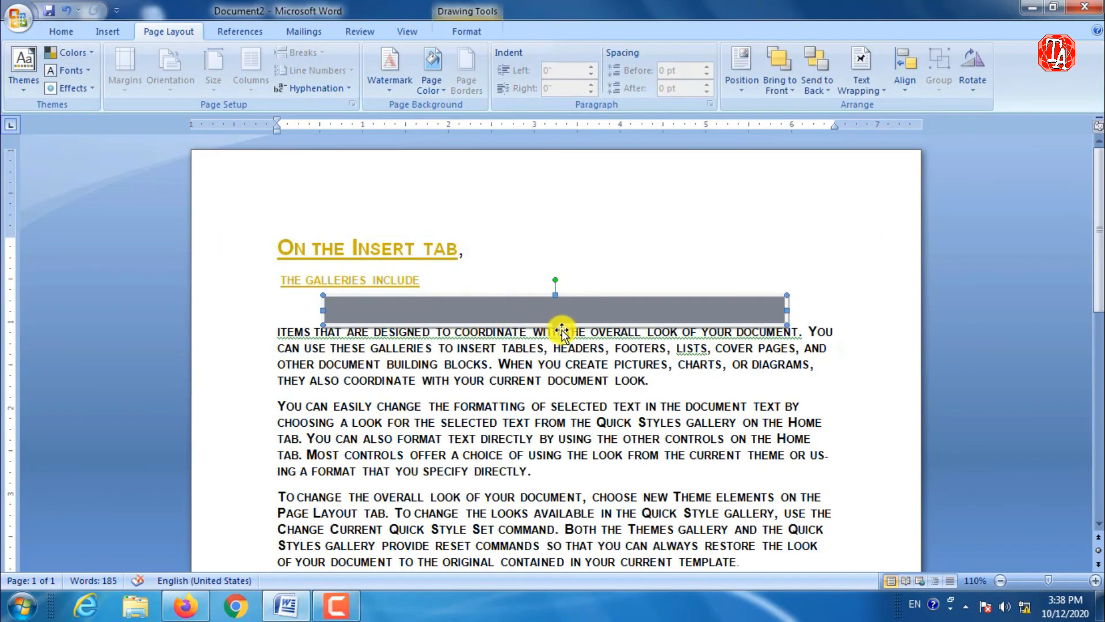
pyautogui.click(747, 309)
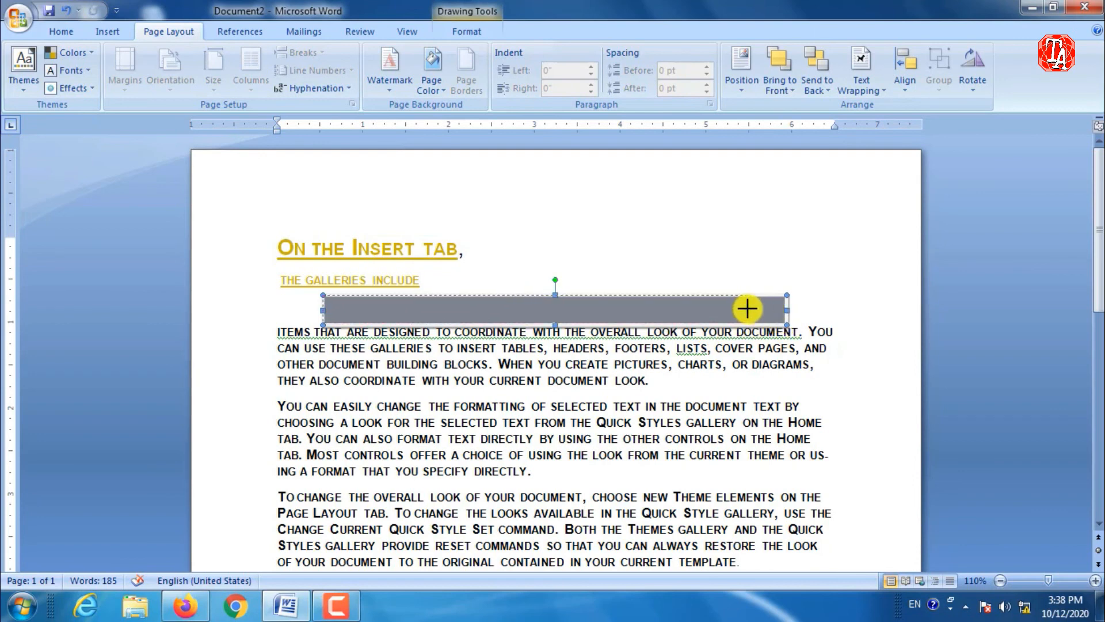
pyautogui.moveTo(729, 308); pyautogui.dragTo(697, 308)
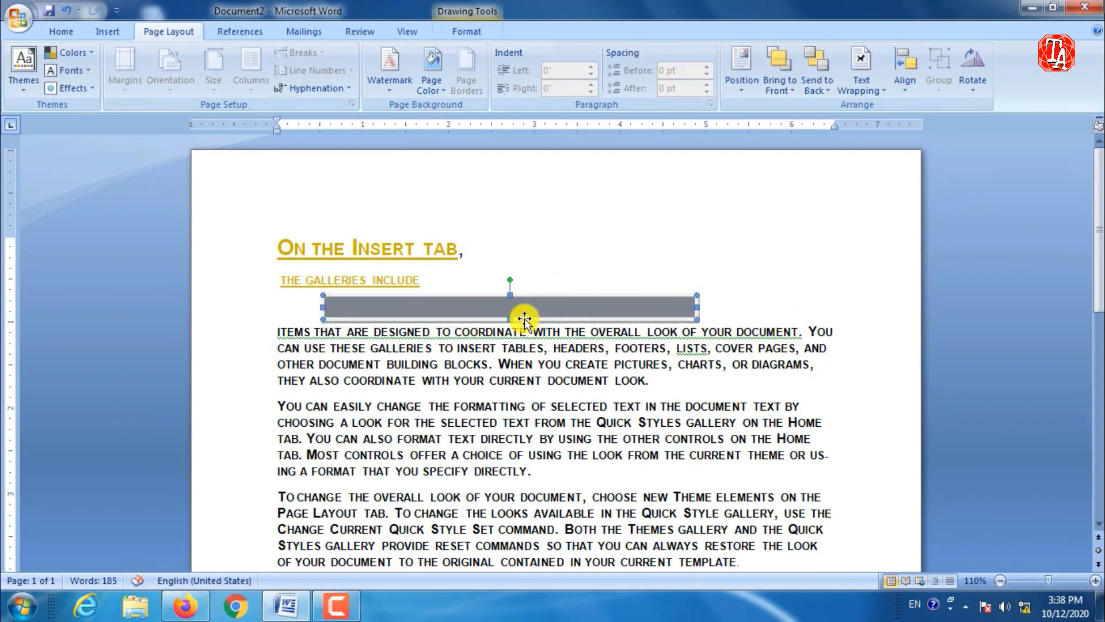
pyautogui.moveTo(524, 319); pyautogui.dragTo(552, 314)
pyautogui.click(525, 399)
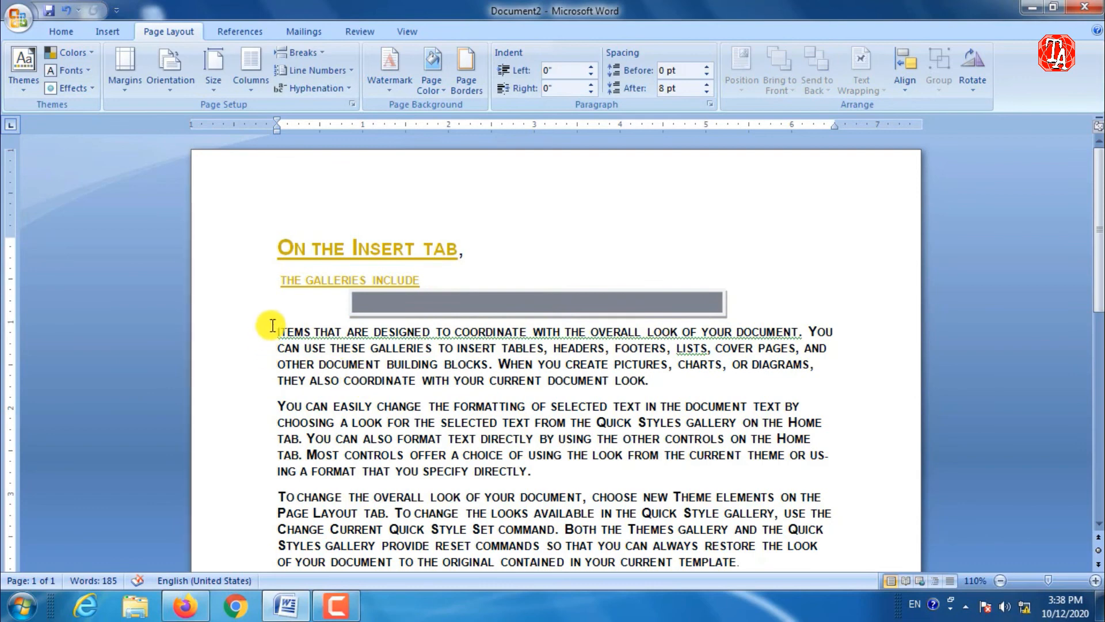
# Change the theme colors to Median and the theme fonts to Aspect (Verdana)
pyautogui.click(57, 30)
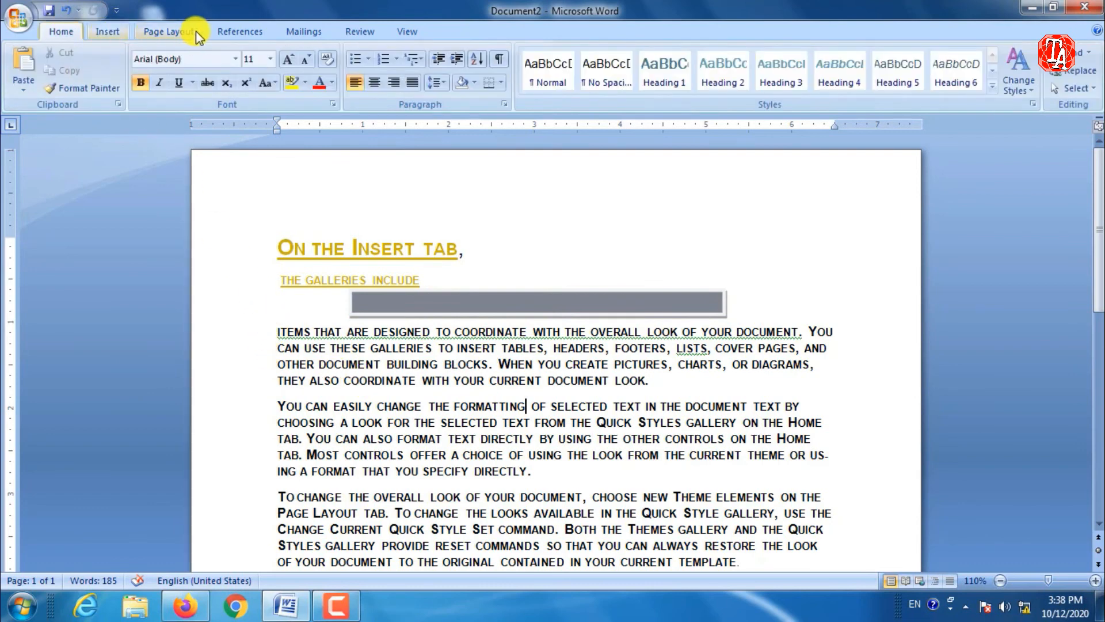
pyautogui.click(180, 37)
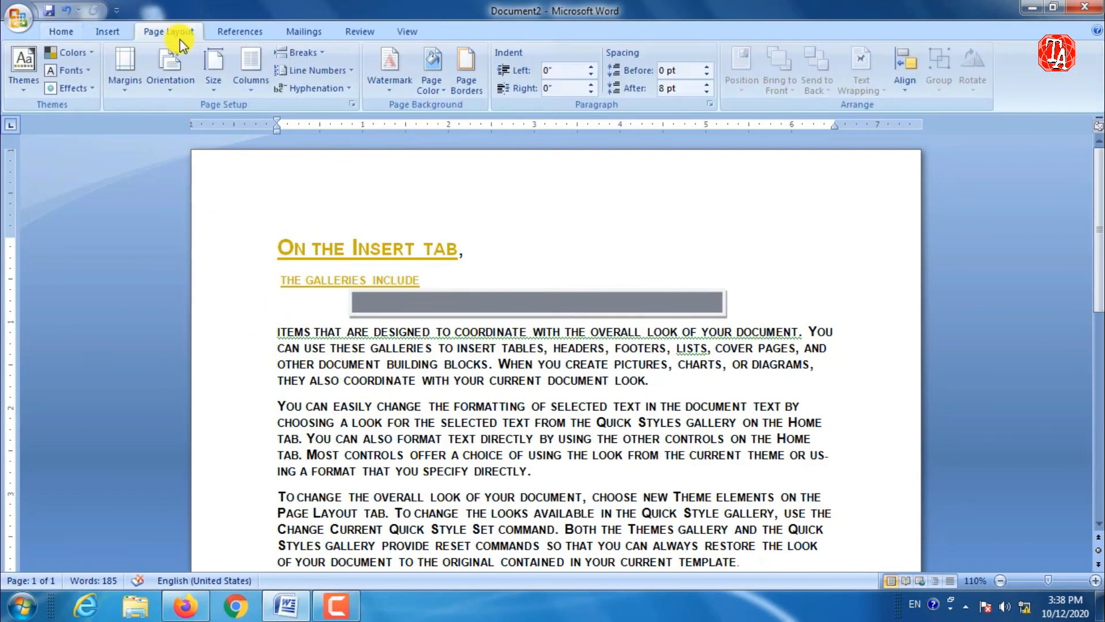
pyautogui.click(78, 52)
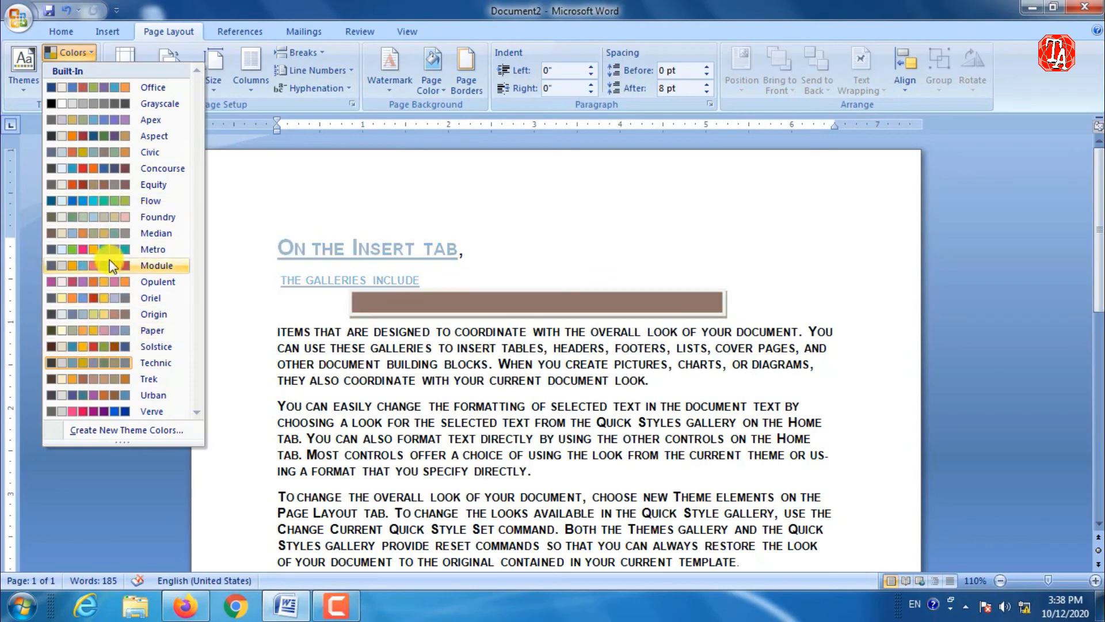
pyautogui.click(103, 237)
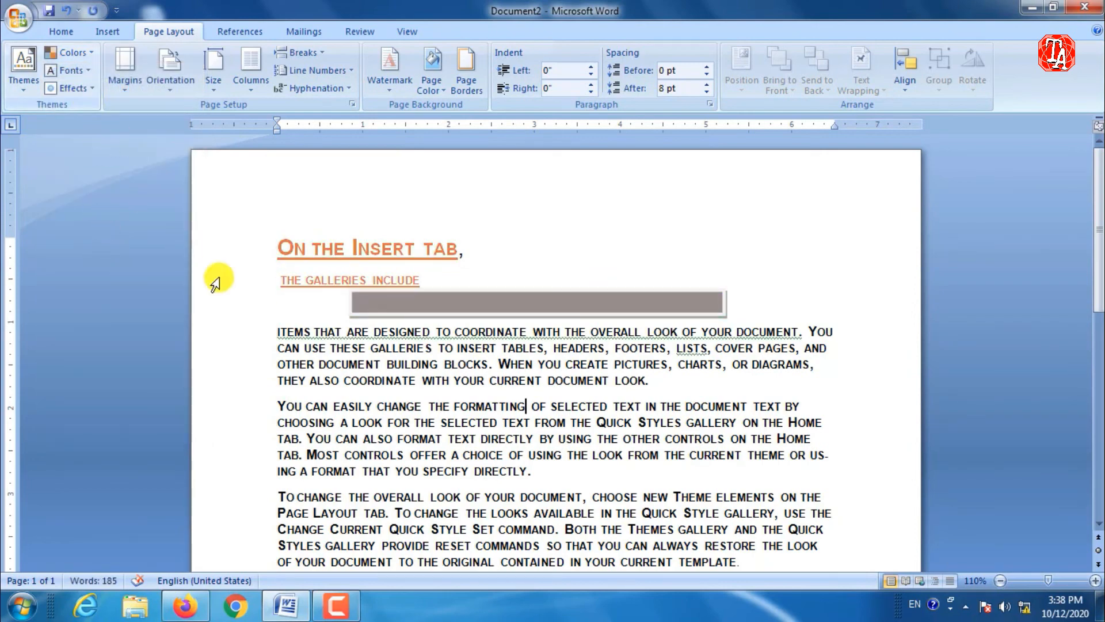
pyautogui.click(82, 74)
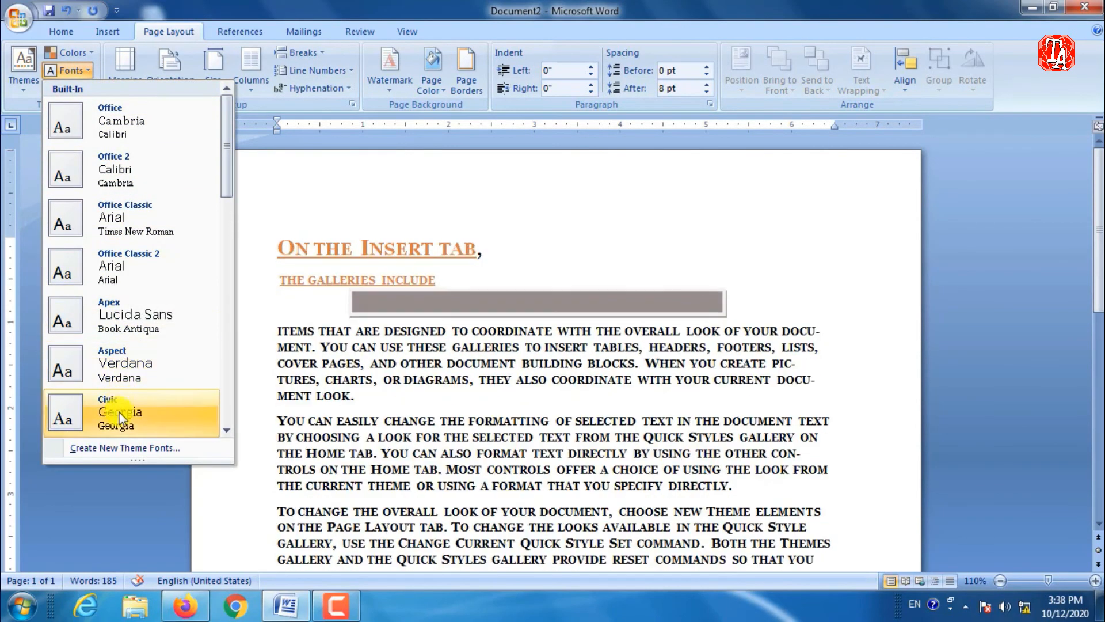
pyautogui.click(126, 372)
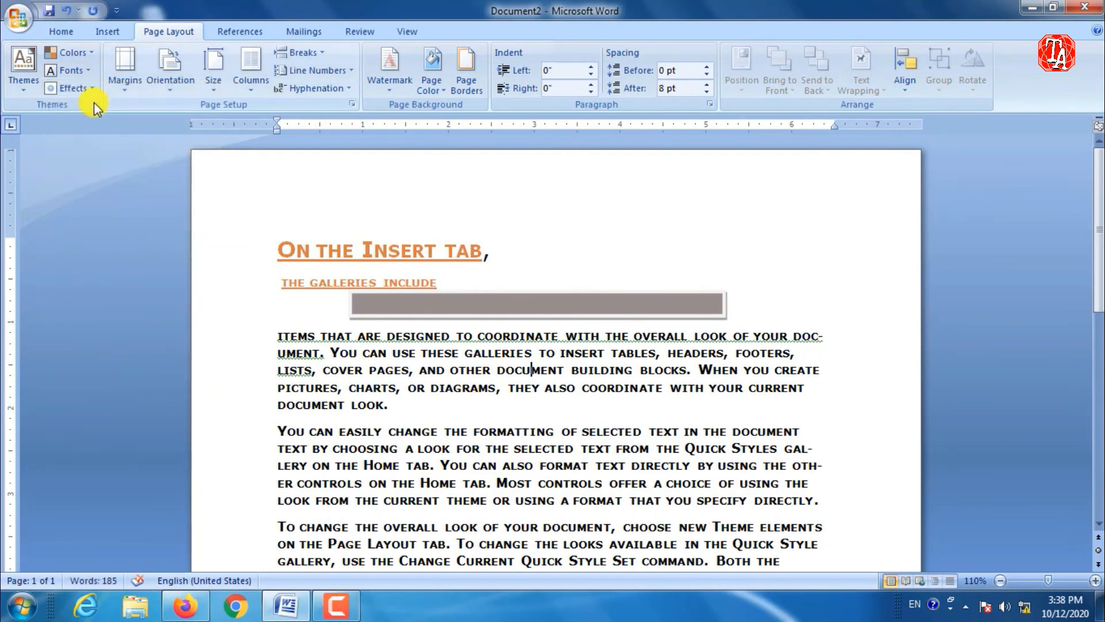
# Browse the built-in theme effects for the document
pyautogui.click(91, 88)
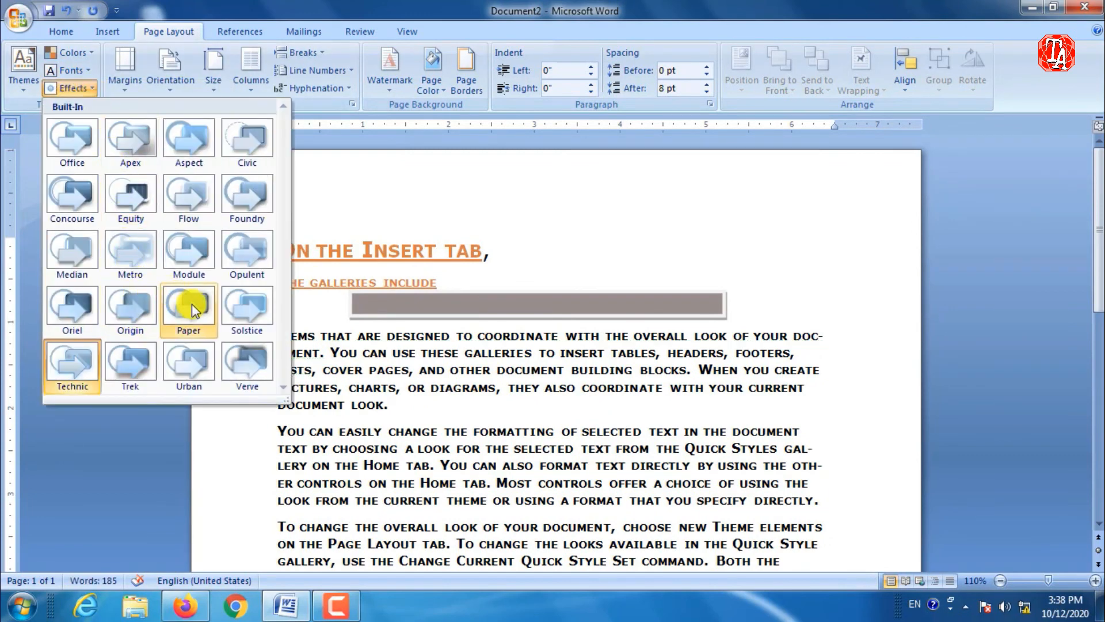